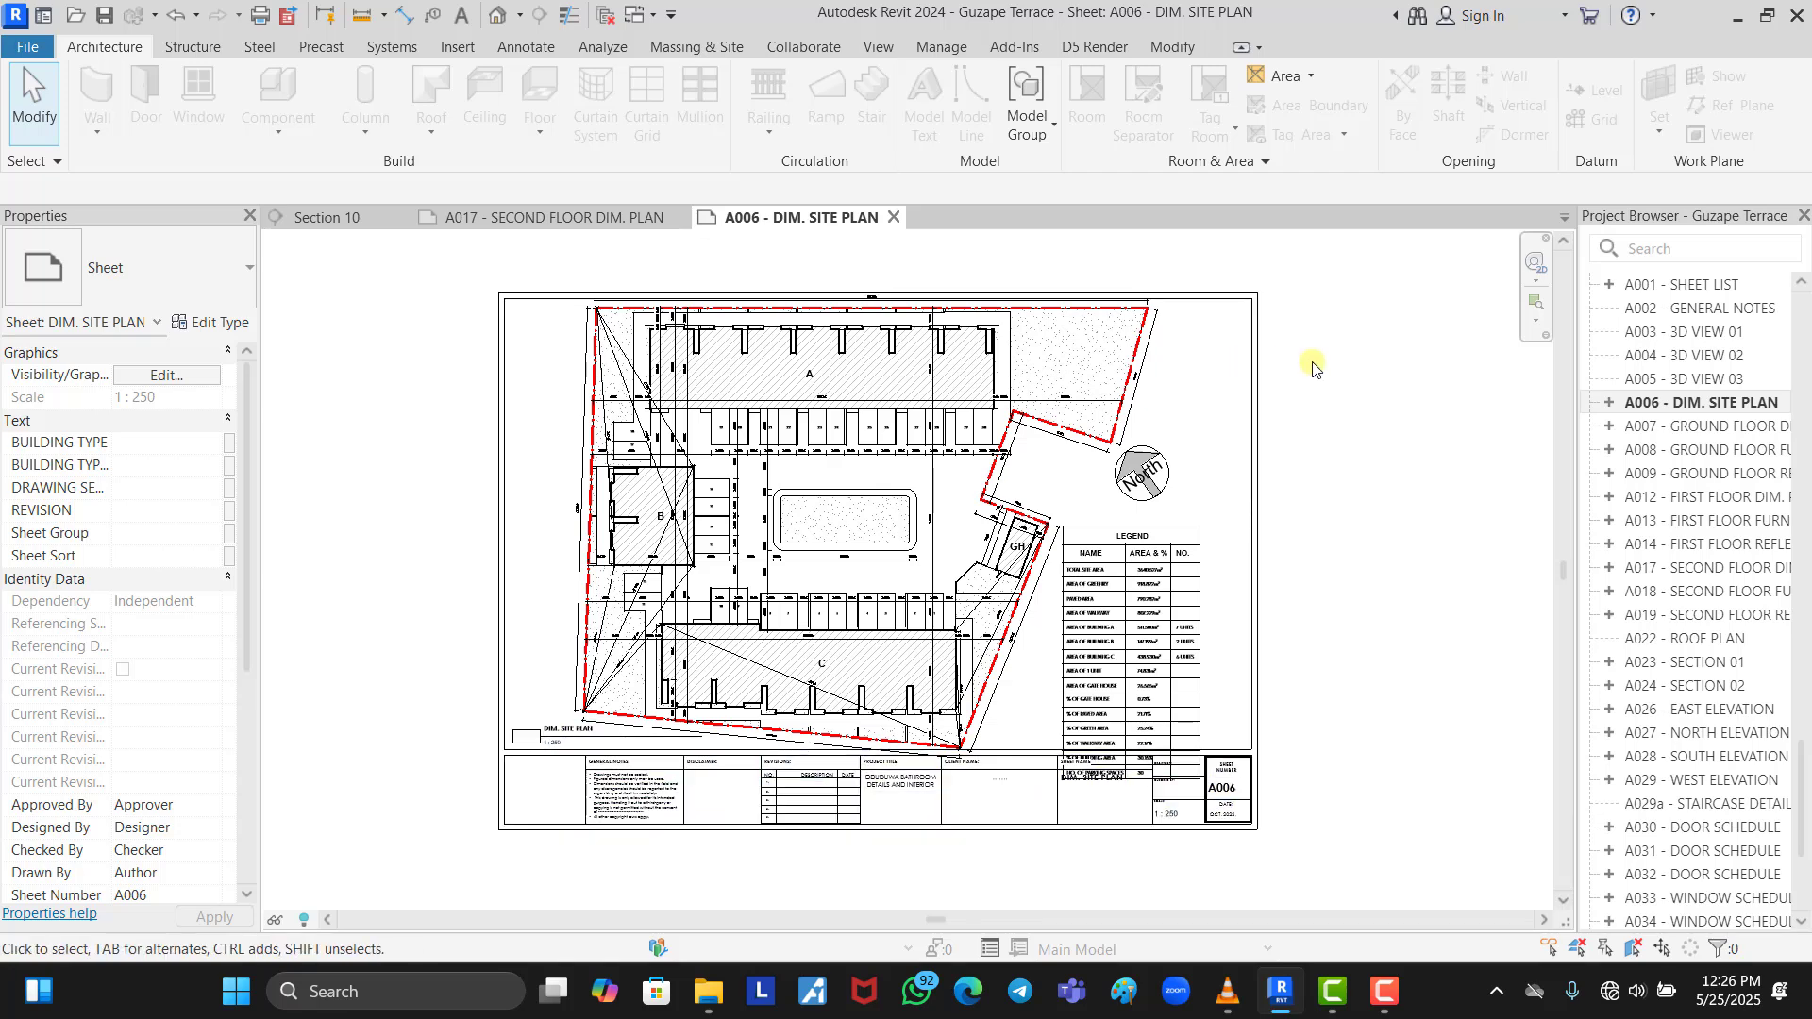
# Open the title block family of sheet A006 - DIM. SITE PLAN for editing
pyautogui.click(1257, 415)
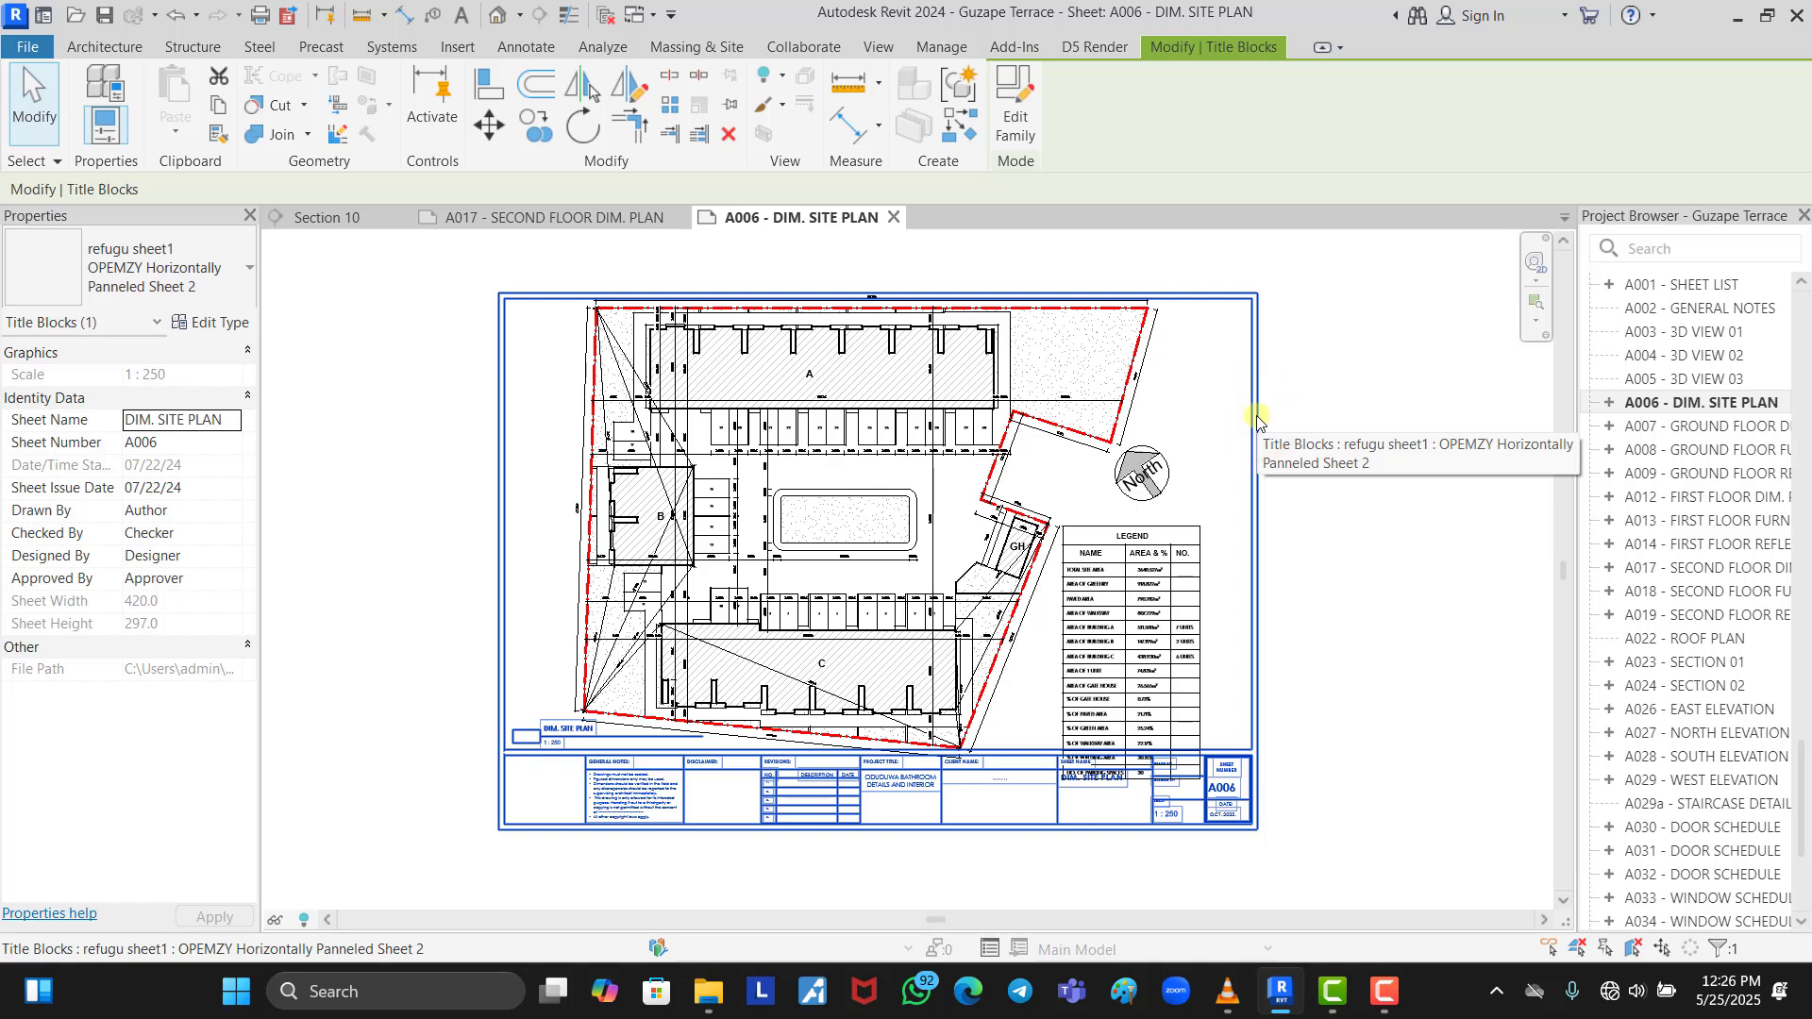
pyautogui.click(1255, 354)
pyautogui.click(1257, 357)
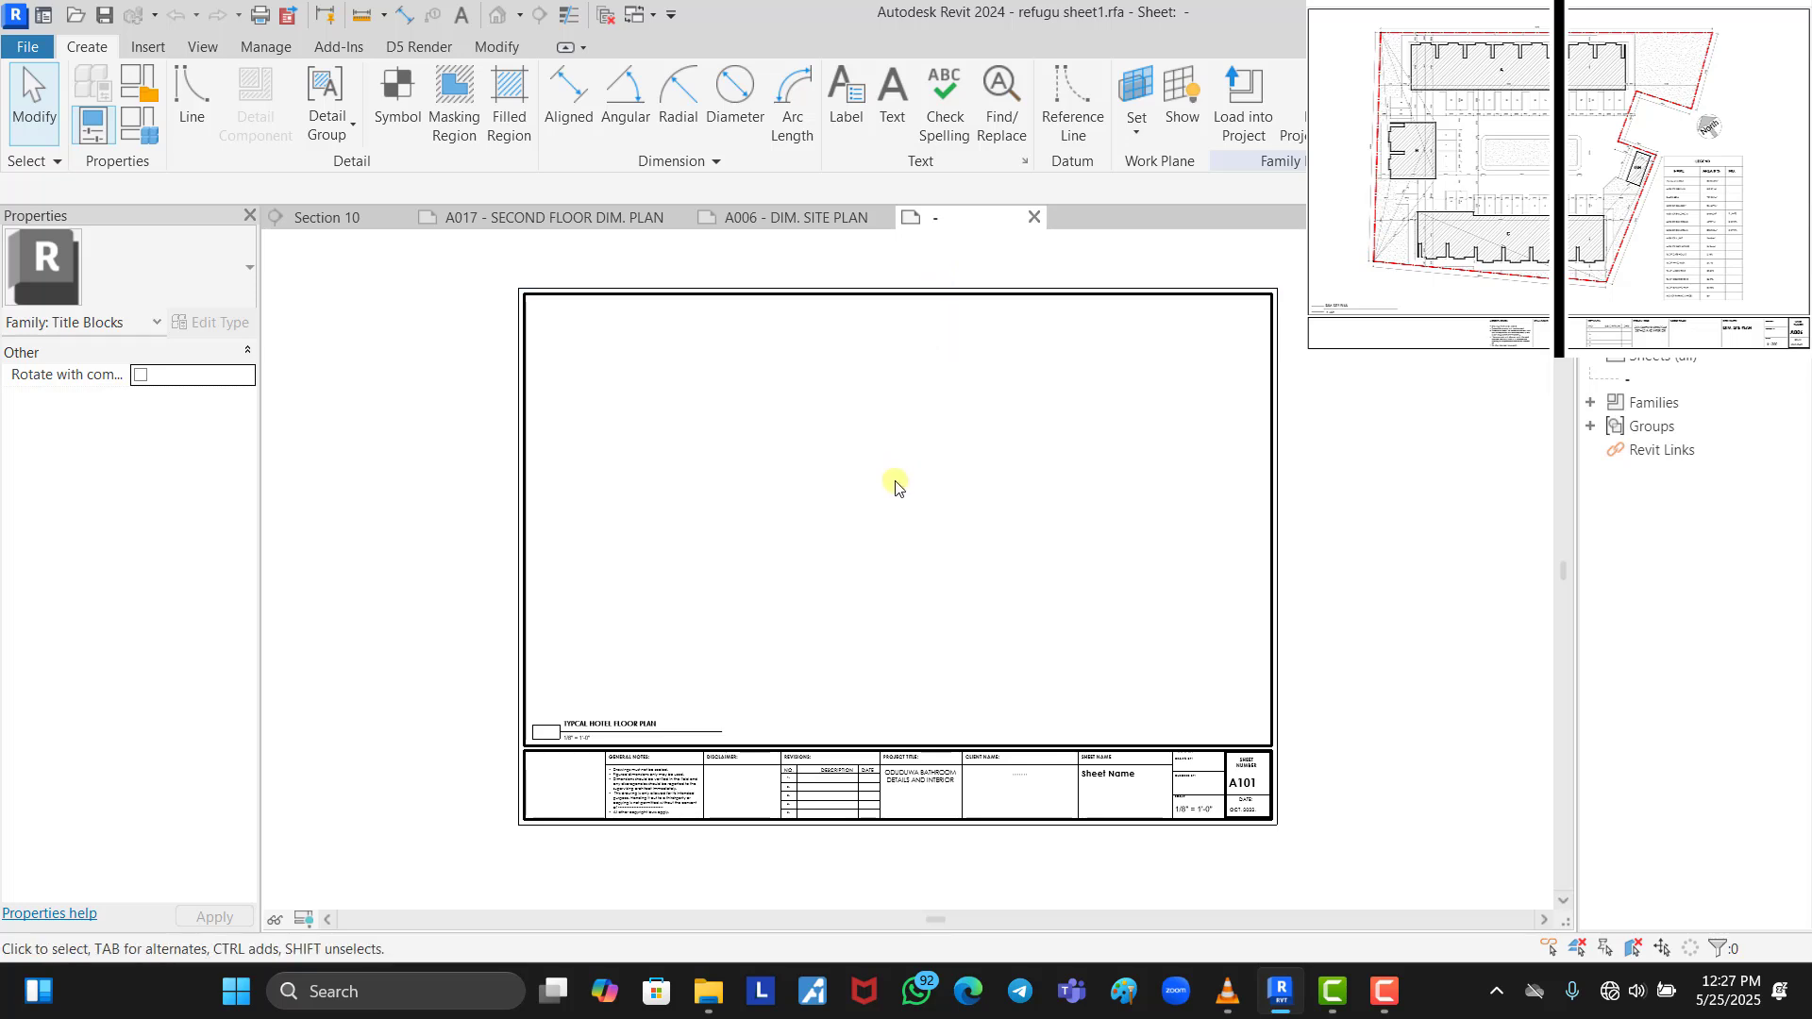
pyautogui.scroll(-1, 894, 482)
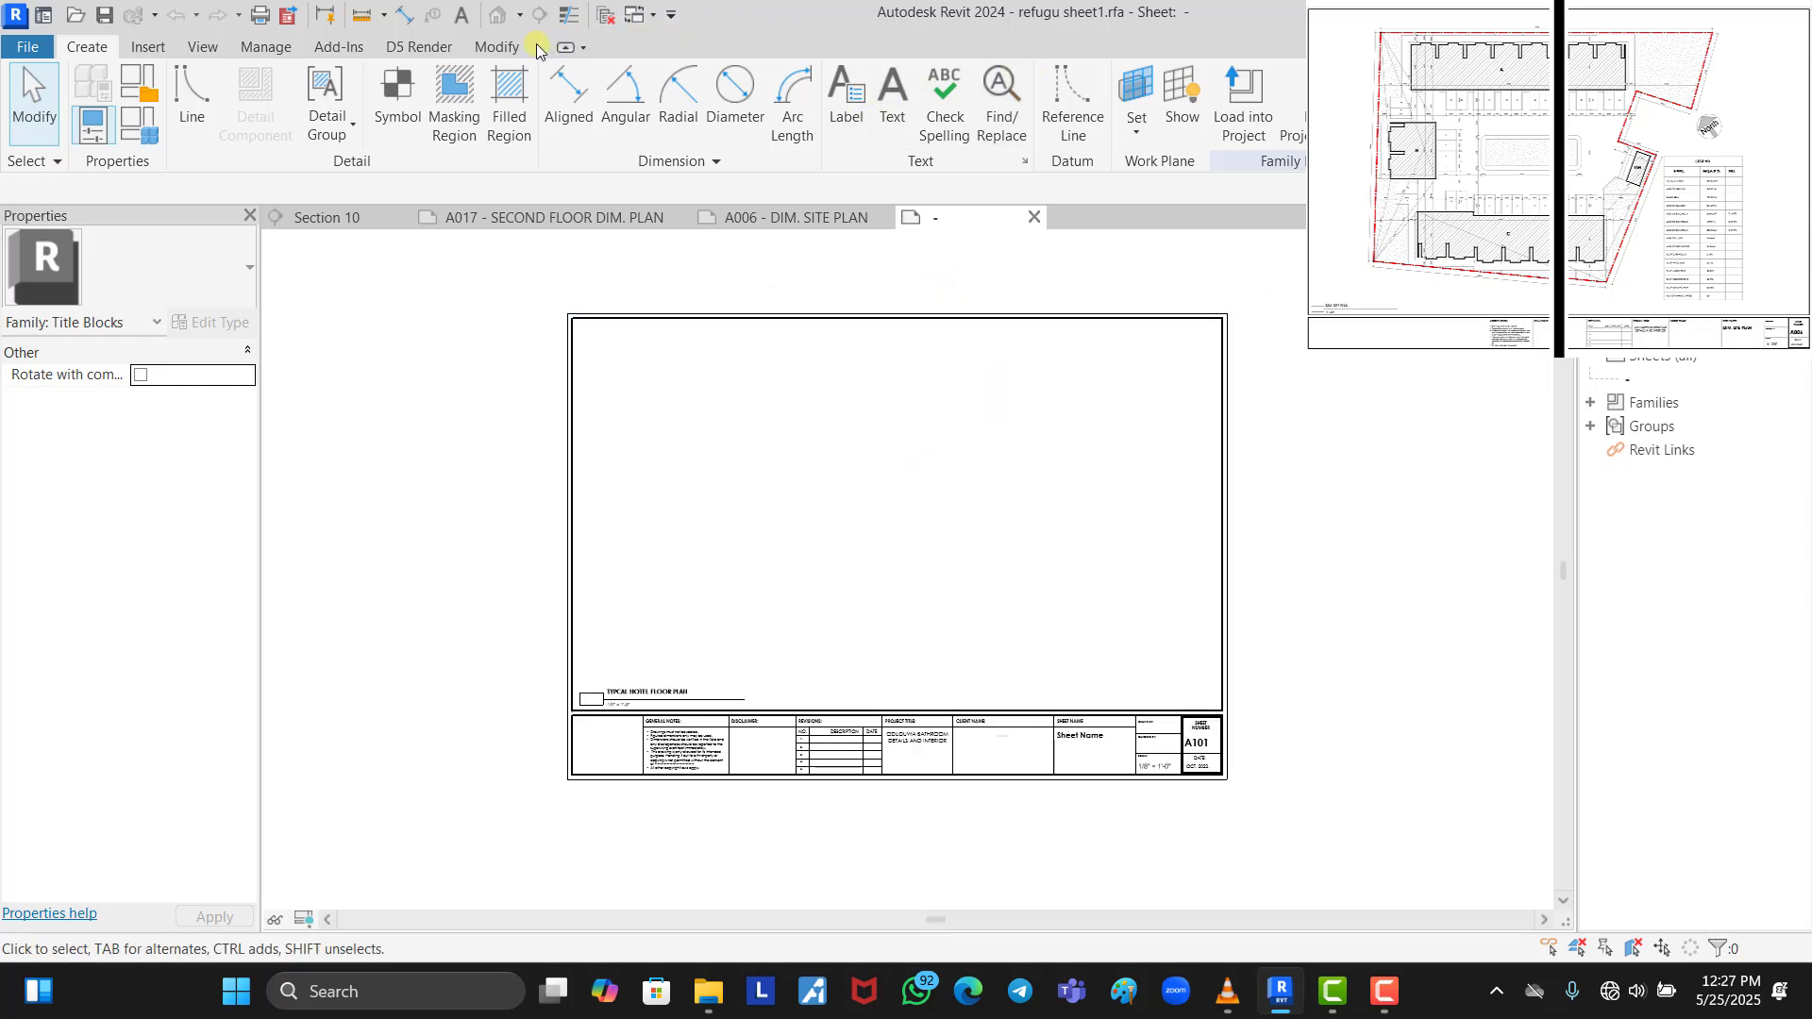
# Place an aligned dimension above the title block across the full width of its outer border
pyautogui.click(497, 47)
pyautogui.click(761, 130)
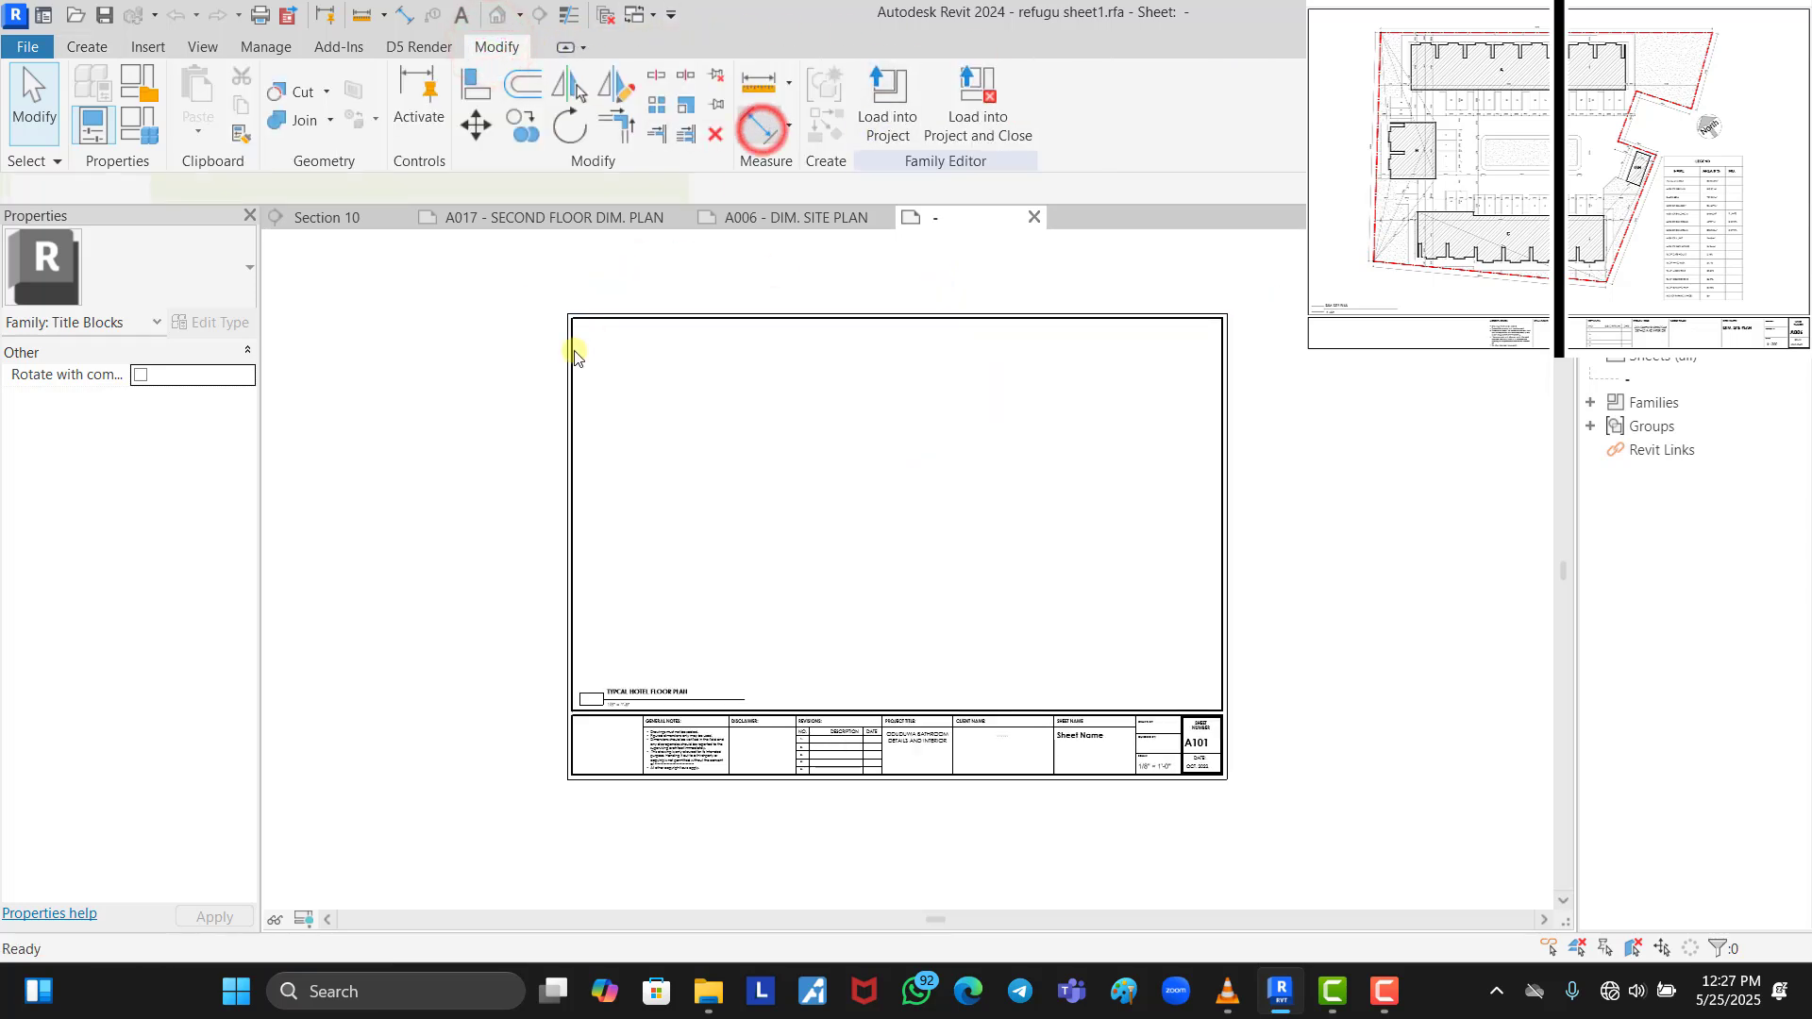
pyautogui.click(569, 364)
pyautogui.click(1227, 349)
pyautogui.scroll(-1, 972, 500)
pyautogui.click(922, 311)
# Place an aligned dimension beside the title block across the full height of its outer border
pyautogui.click(830, 358)
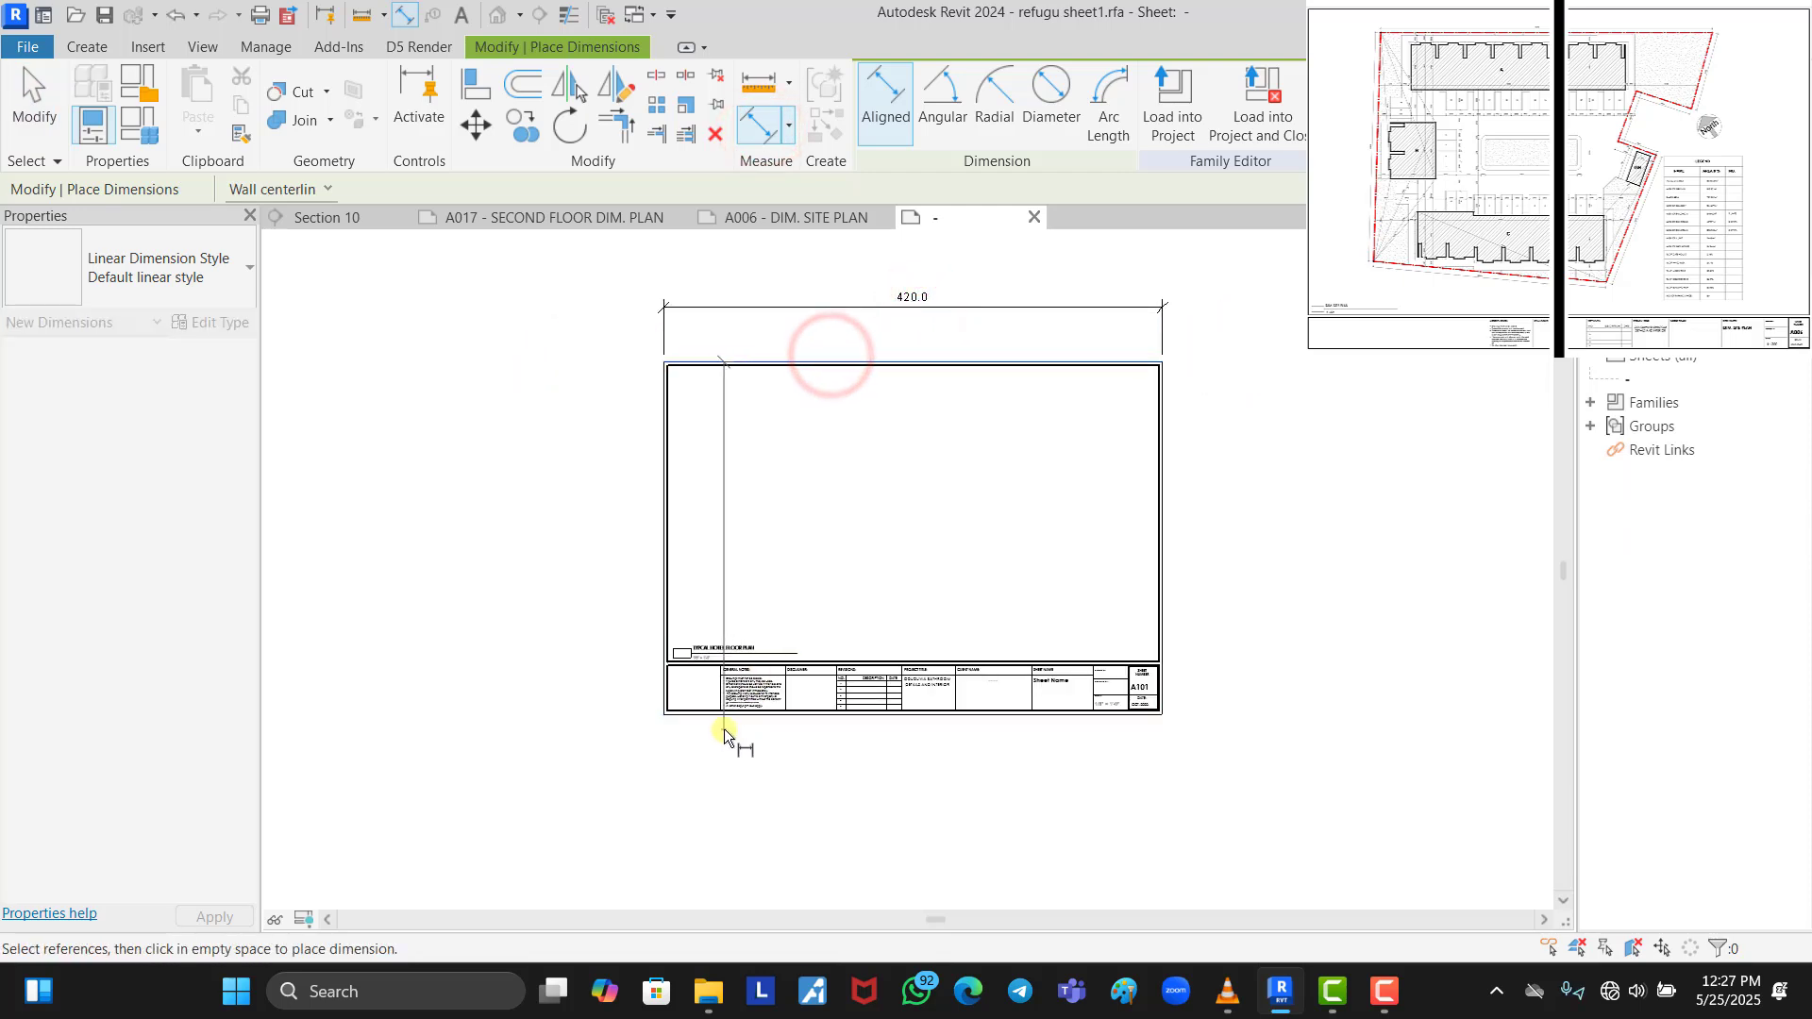
pyautogui.click(724, 714)
pyautogui.click(585, 538)
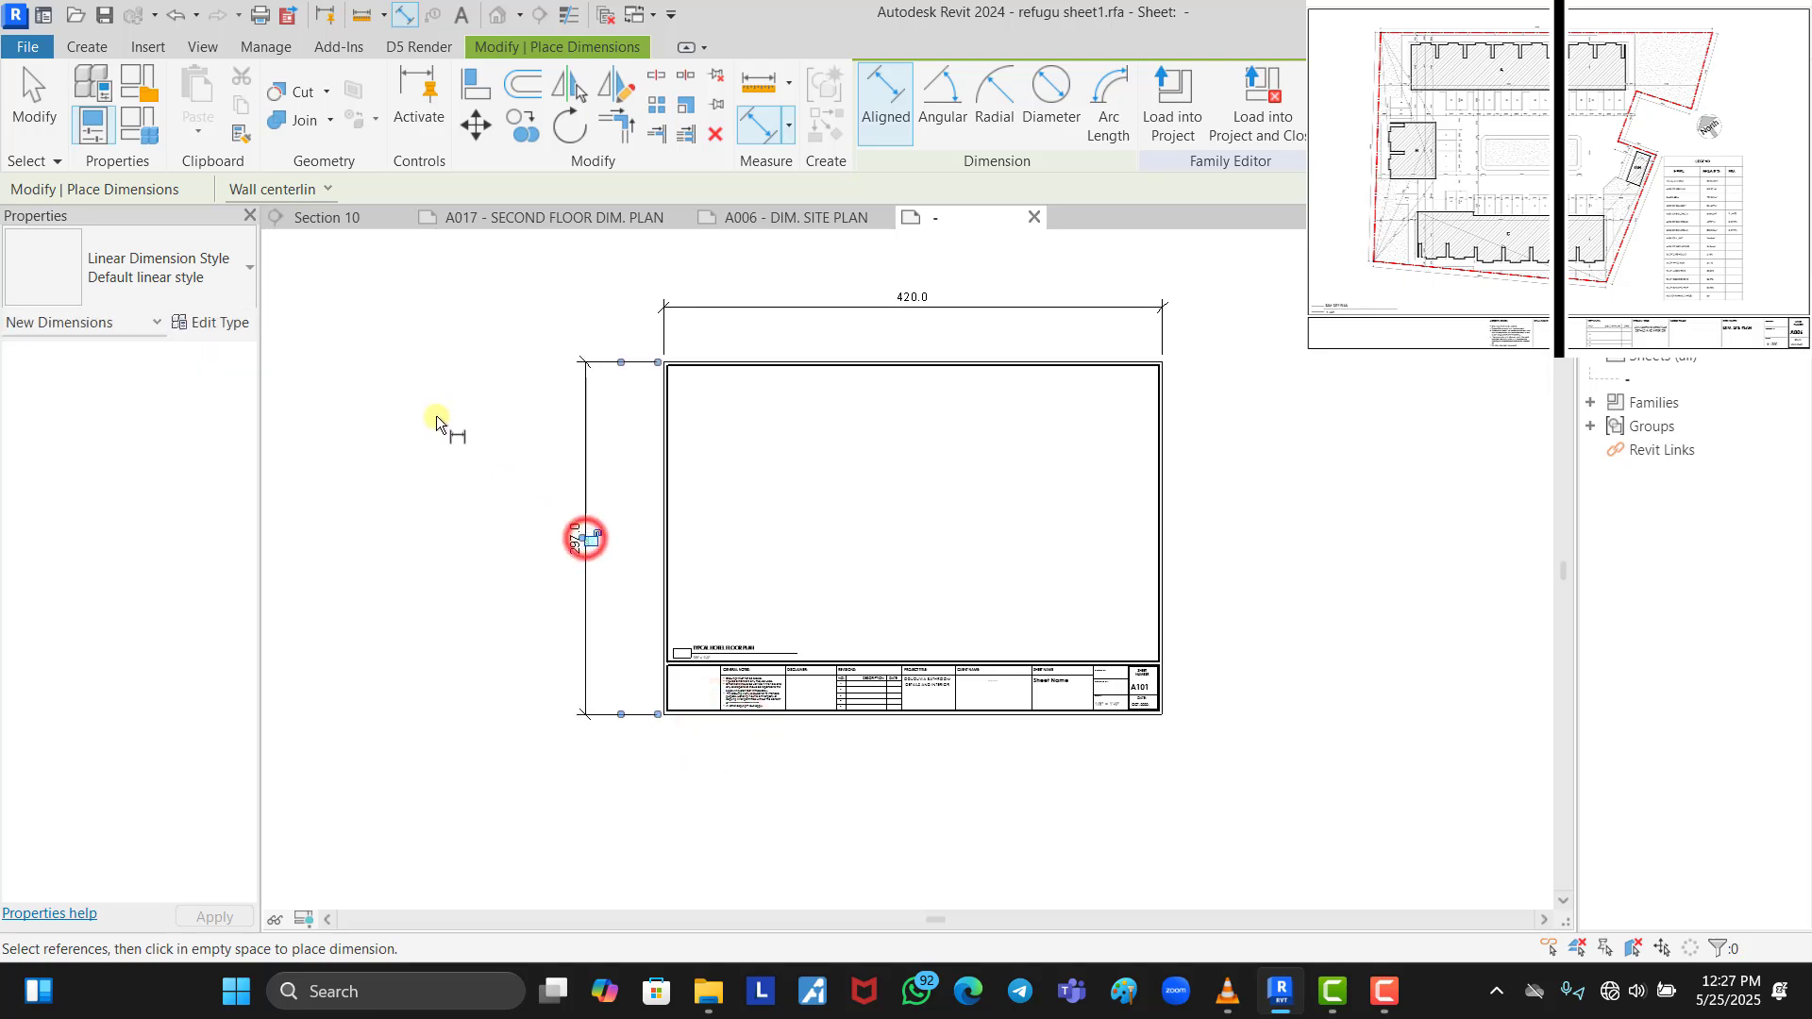
pyautogui.scroll(2, 586, 538)
pyautogui.rightClick(429, 511)
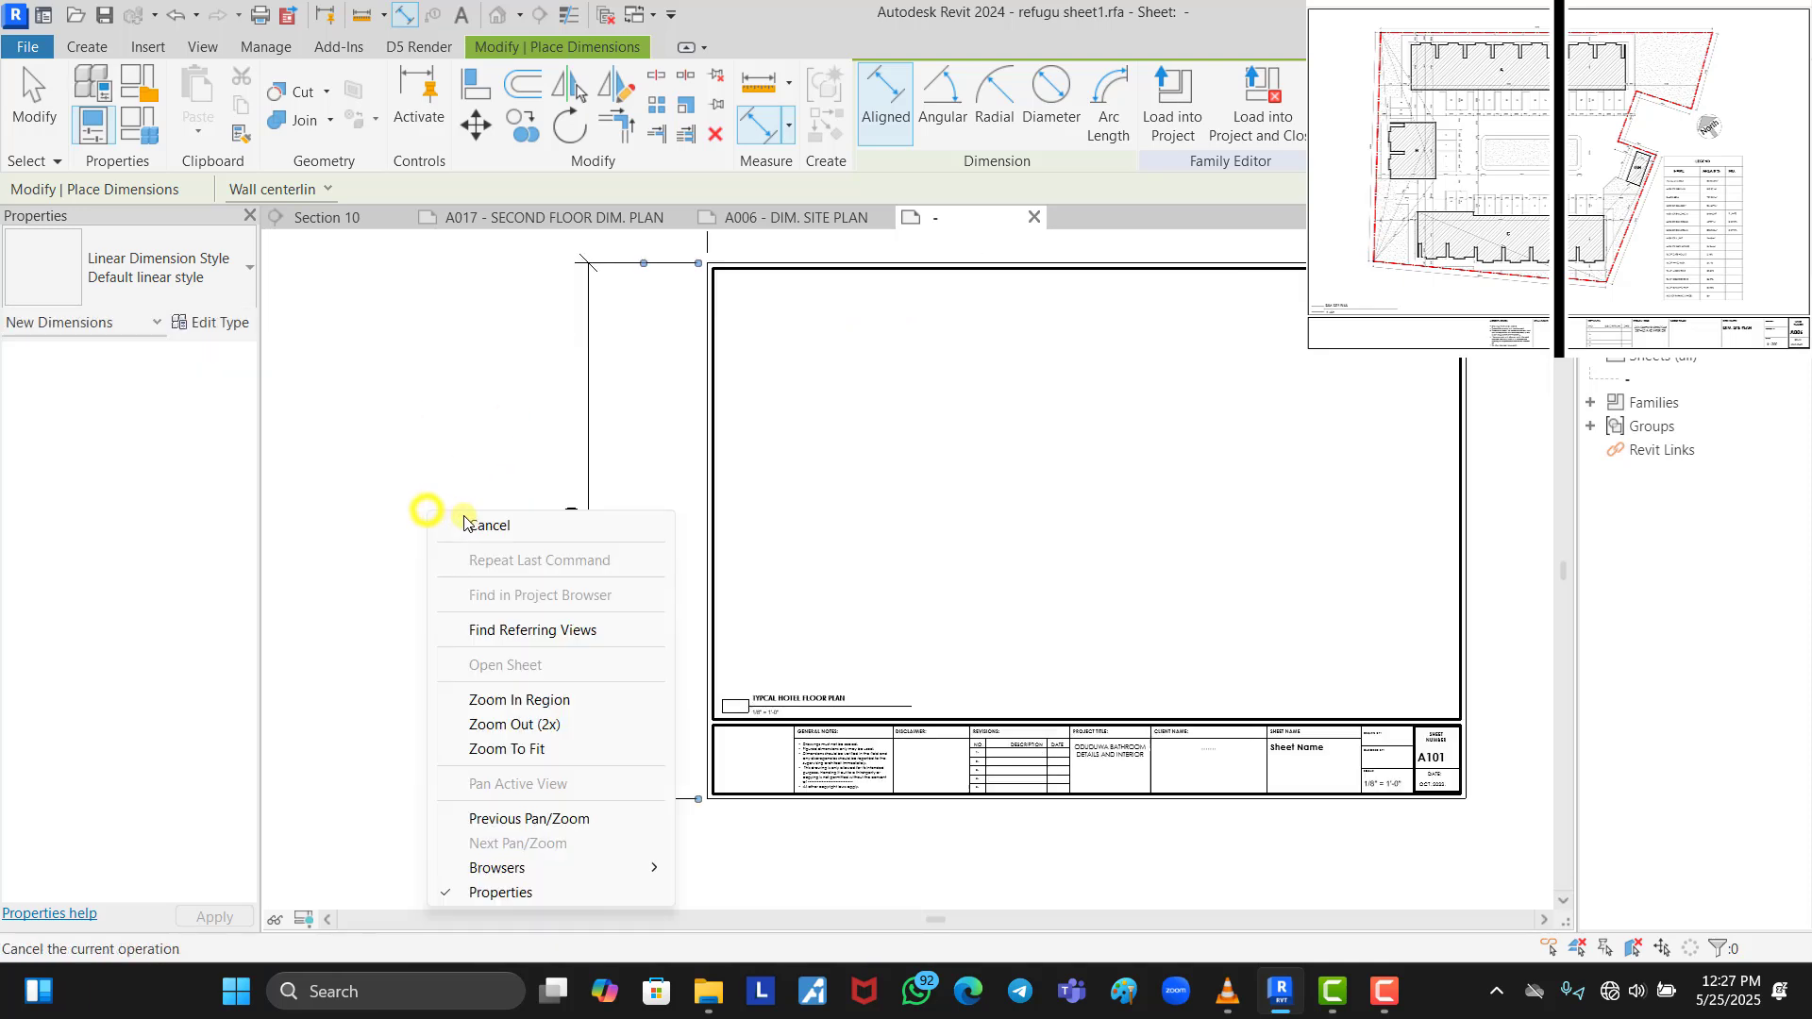
pyautogui.click(505, 525)
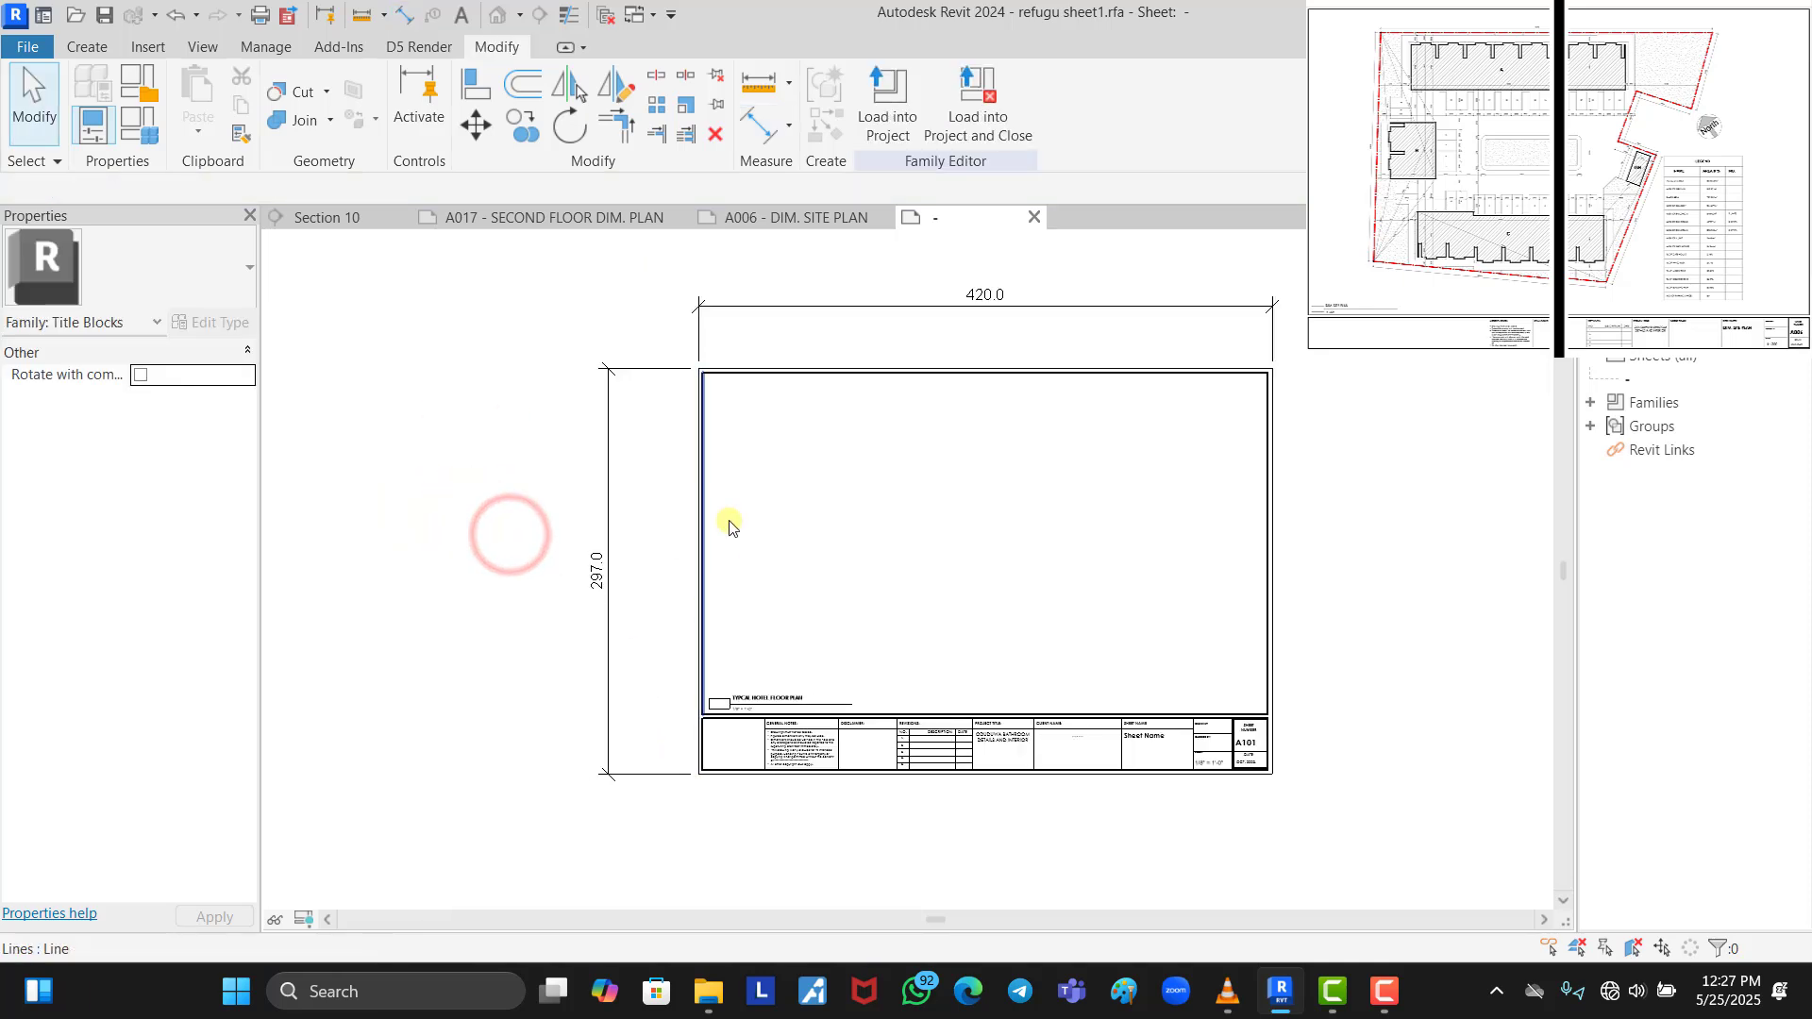
# Set the outer border's height to 420 mm by moving its top line
pyautogui.click(764, 368)
pyautogui.click(598, 572)
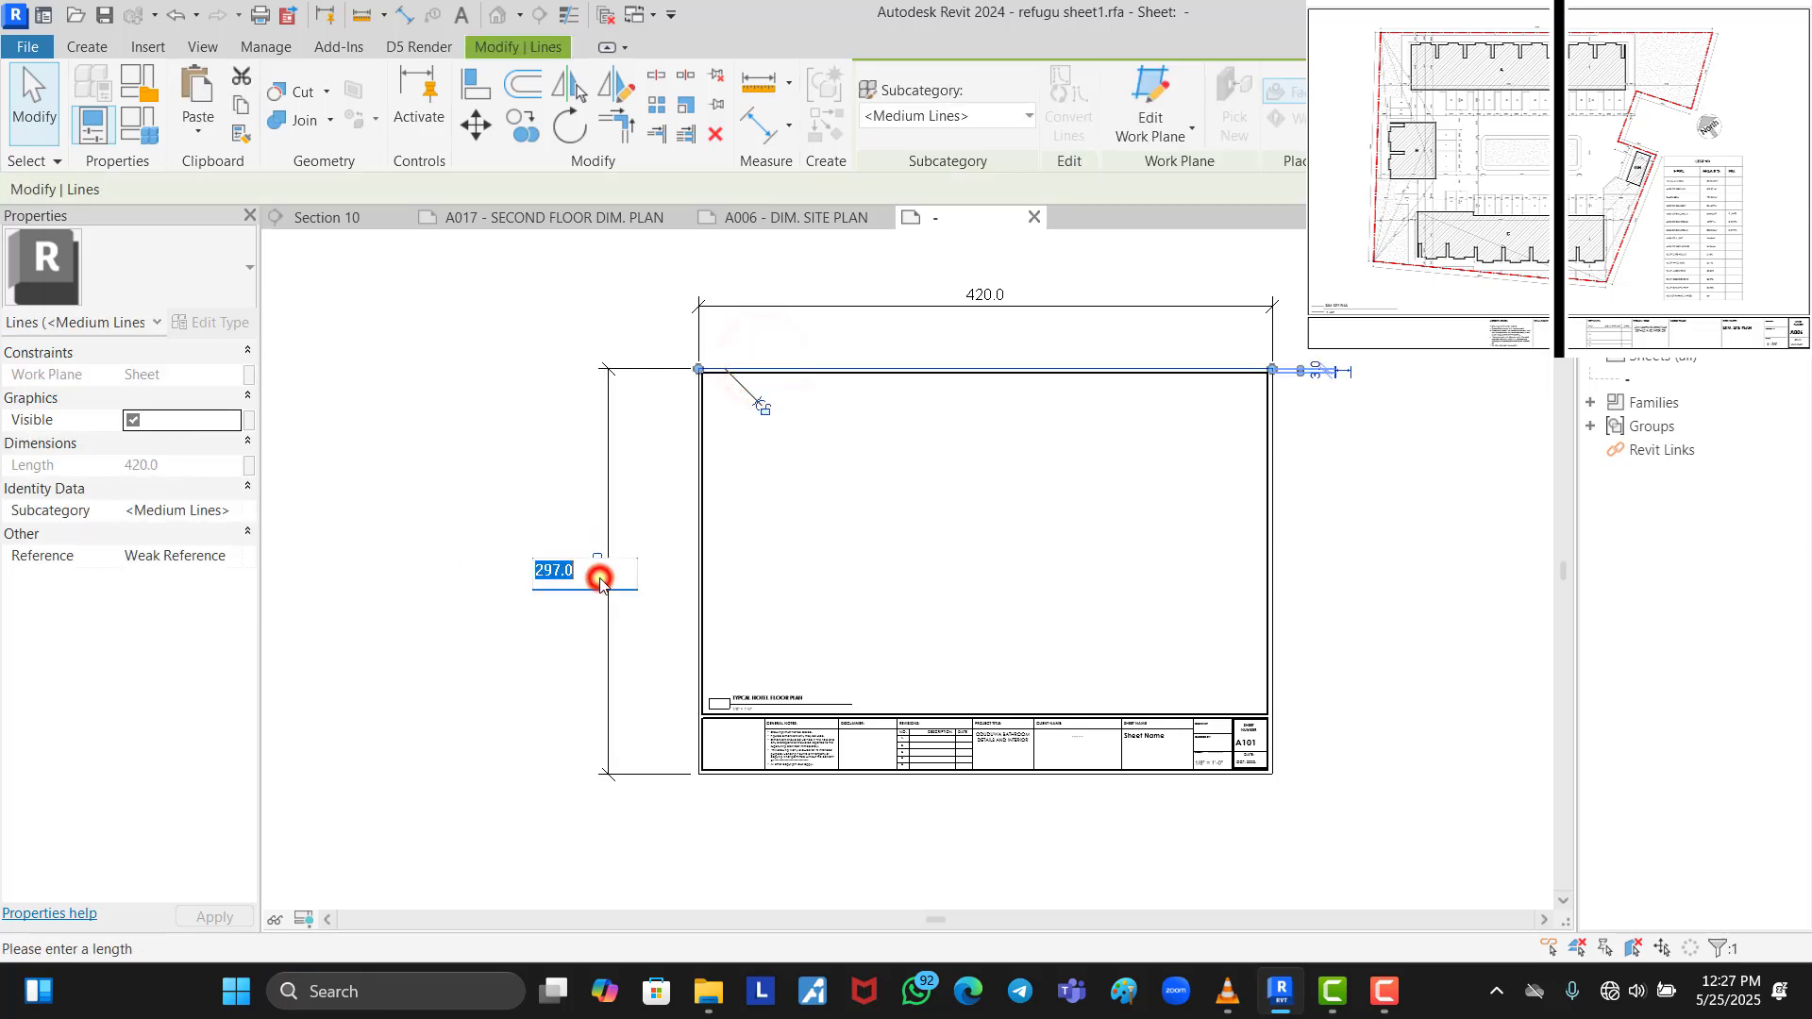
pyautogui.write('420')
pyautogui.press('Return')
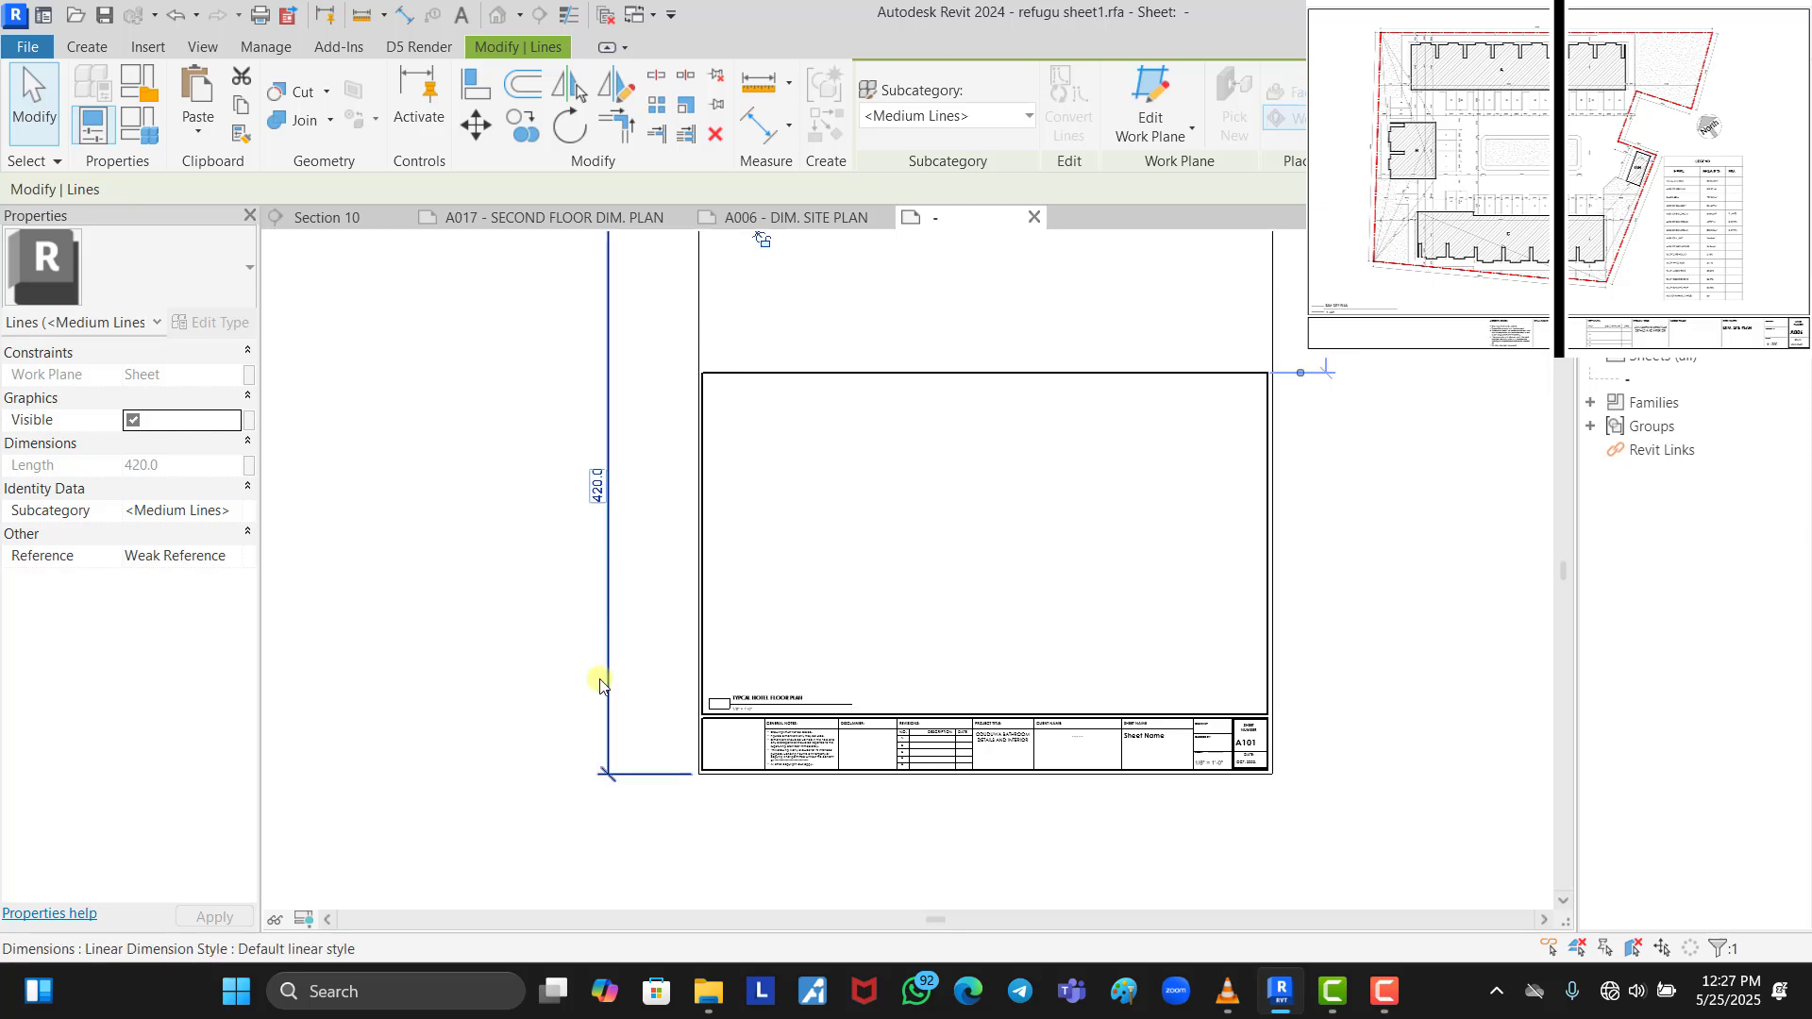
# Set the outer border's width to 594 mm by moving its left line
pyautogui.click(1196, 663)
pyautogui.scroll(-2, 991, 594)
pyautogui.click(827, 436)
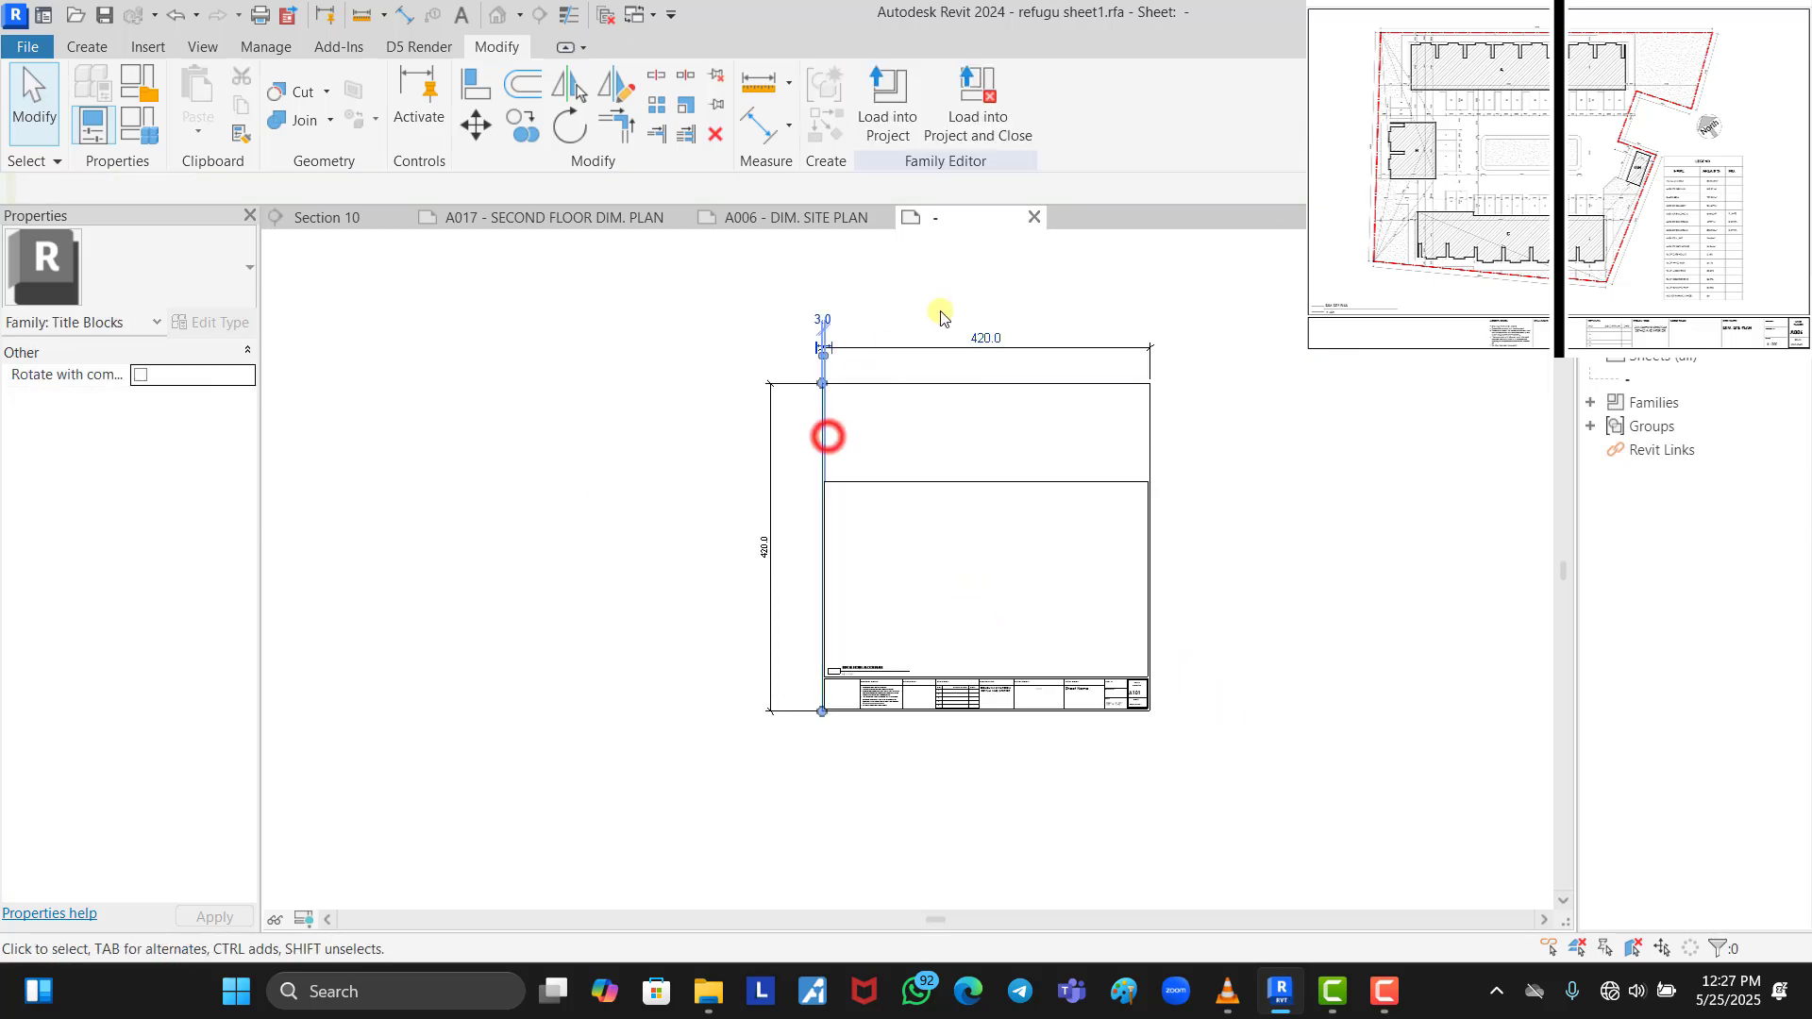
pyautogui.click(987, 340)
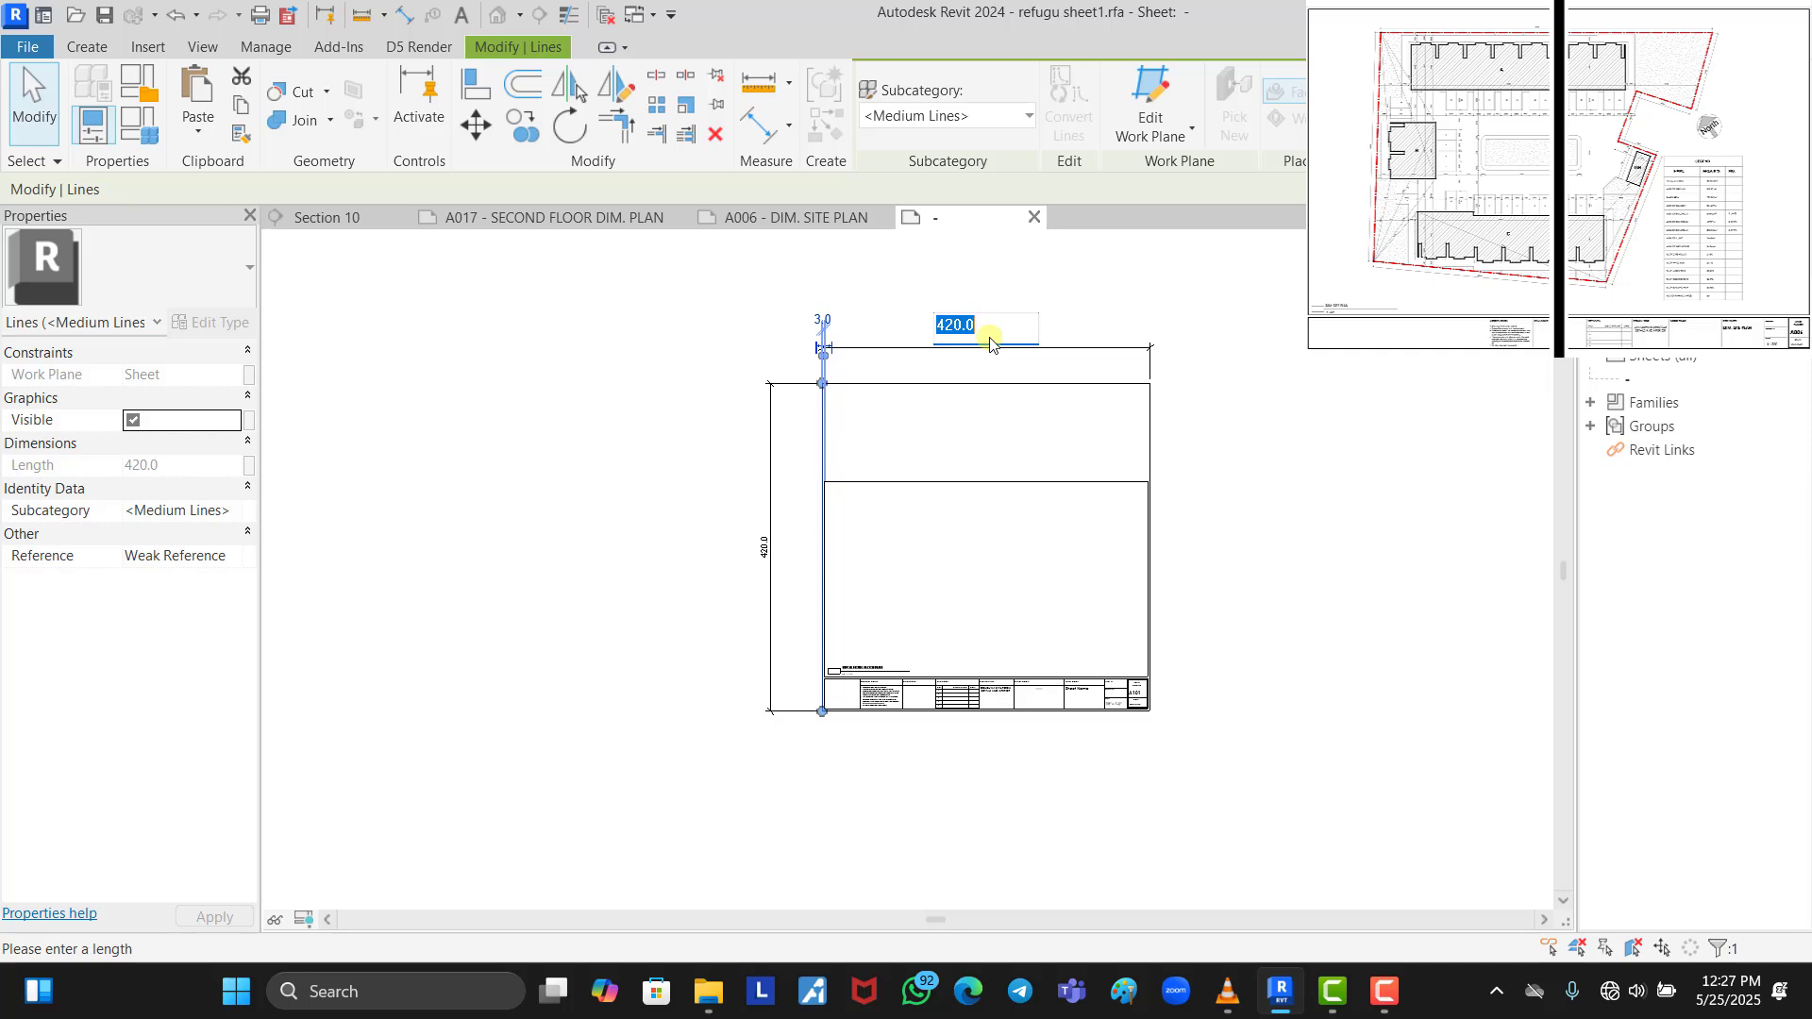
pyautogui.write('594')
pyautogui.press('Return')
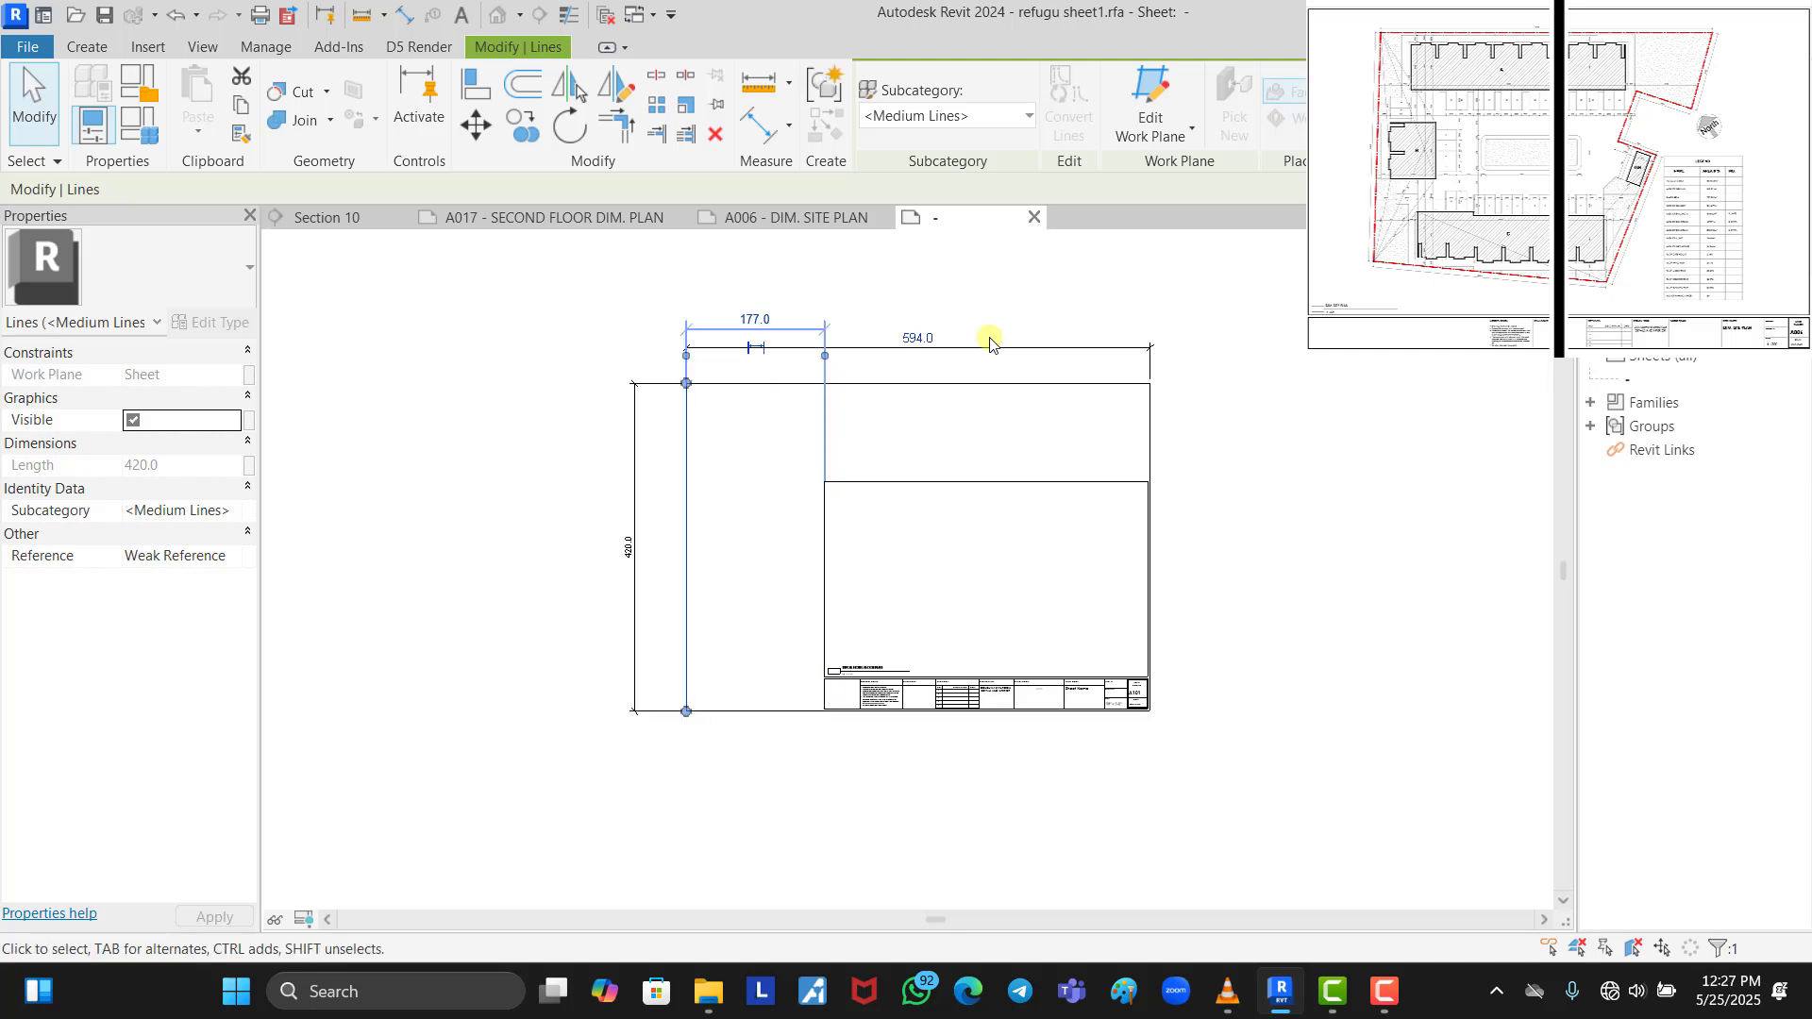
pyautogui.click(1050, 443)
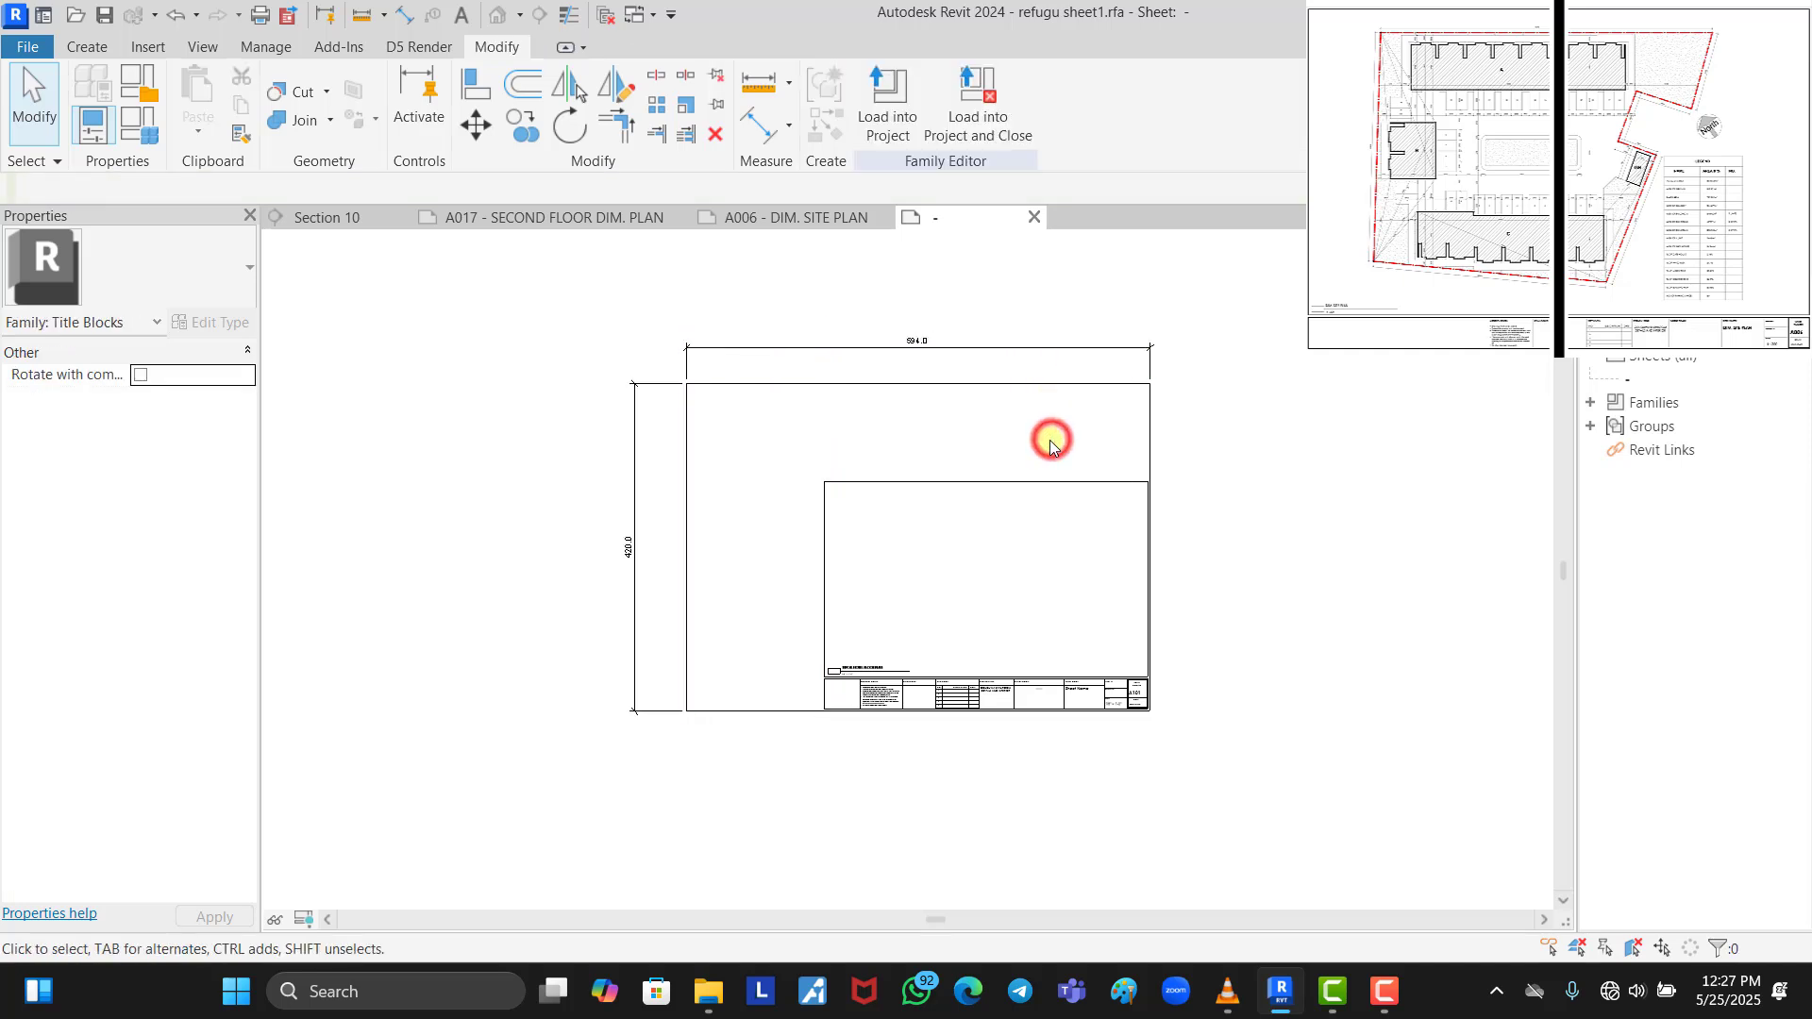
# Set the inner frame's left line 3 mm from the left line of the outer border
pyautogui.click(817, 575)
pyautogui.click(755, 418)
pyautogui.write('3')
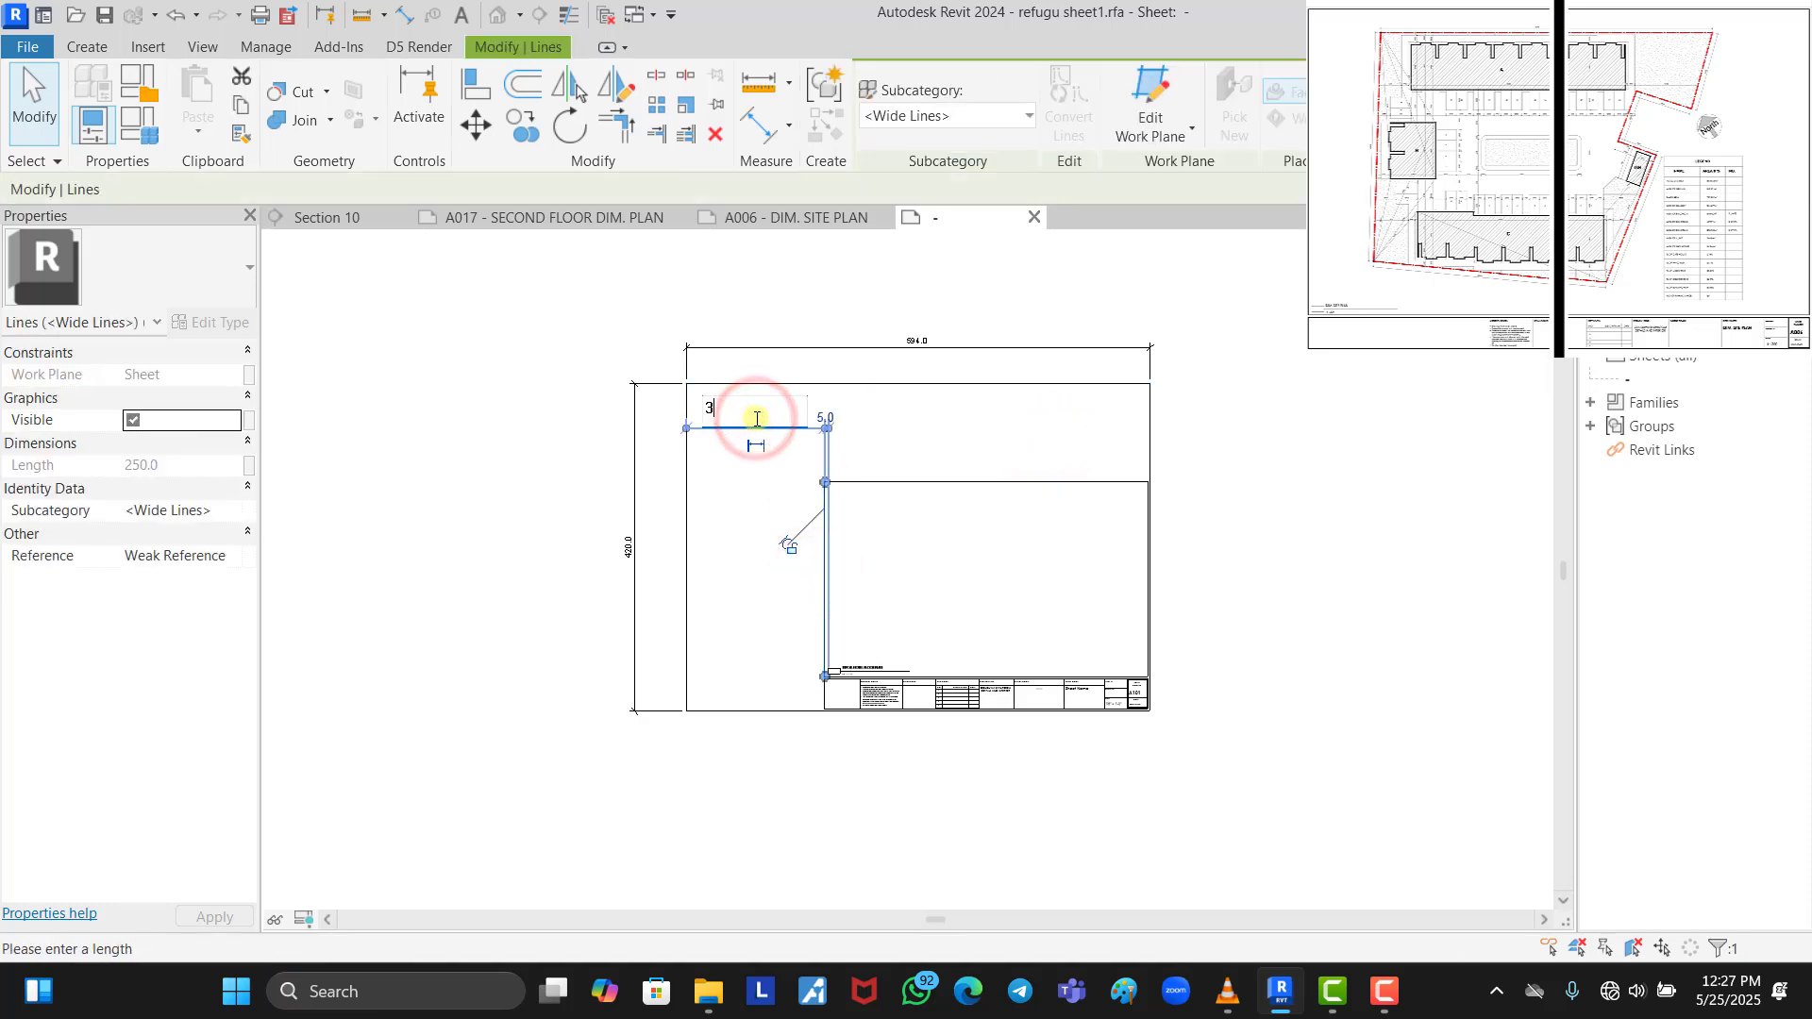
pyautogui.press('Return')
pyautogui.click(942, 424)
# Move the inner frame's top line up close to the outer border's top line
pyautogui.click(906, 484)
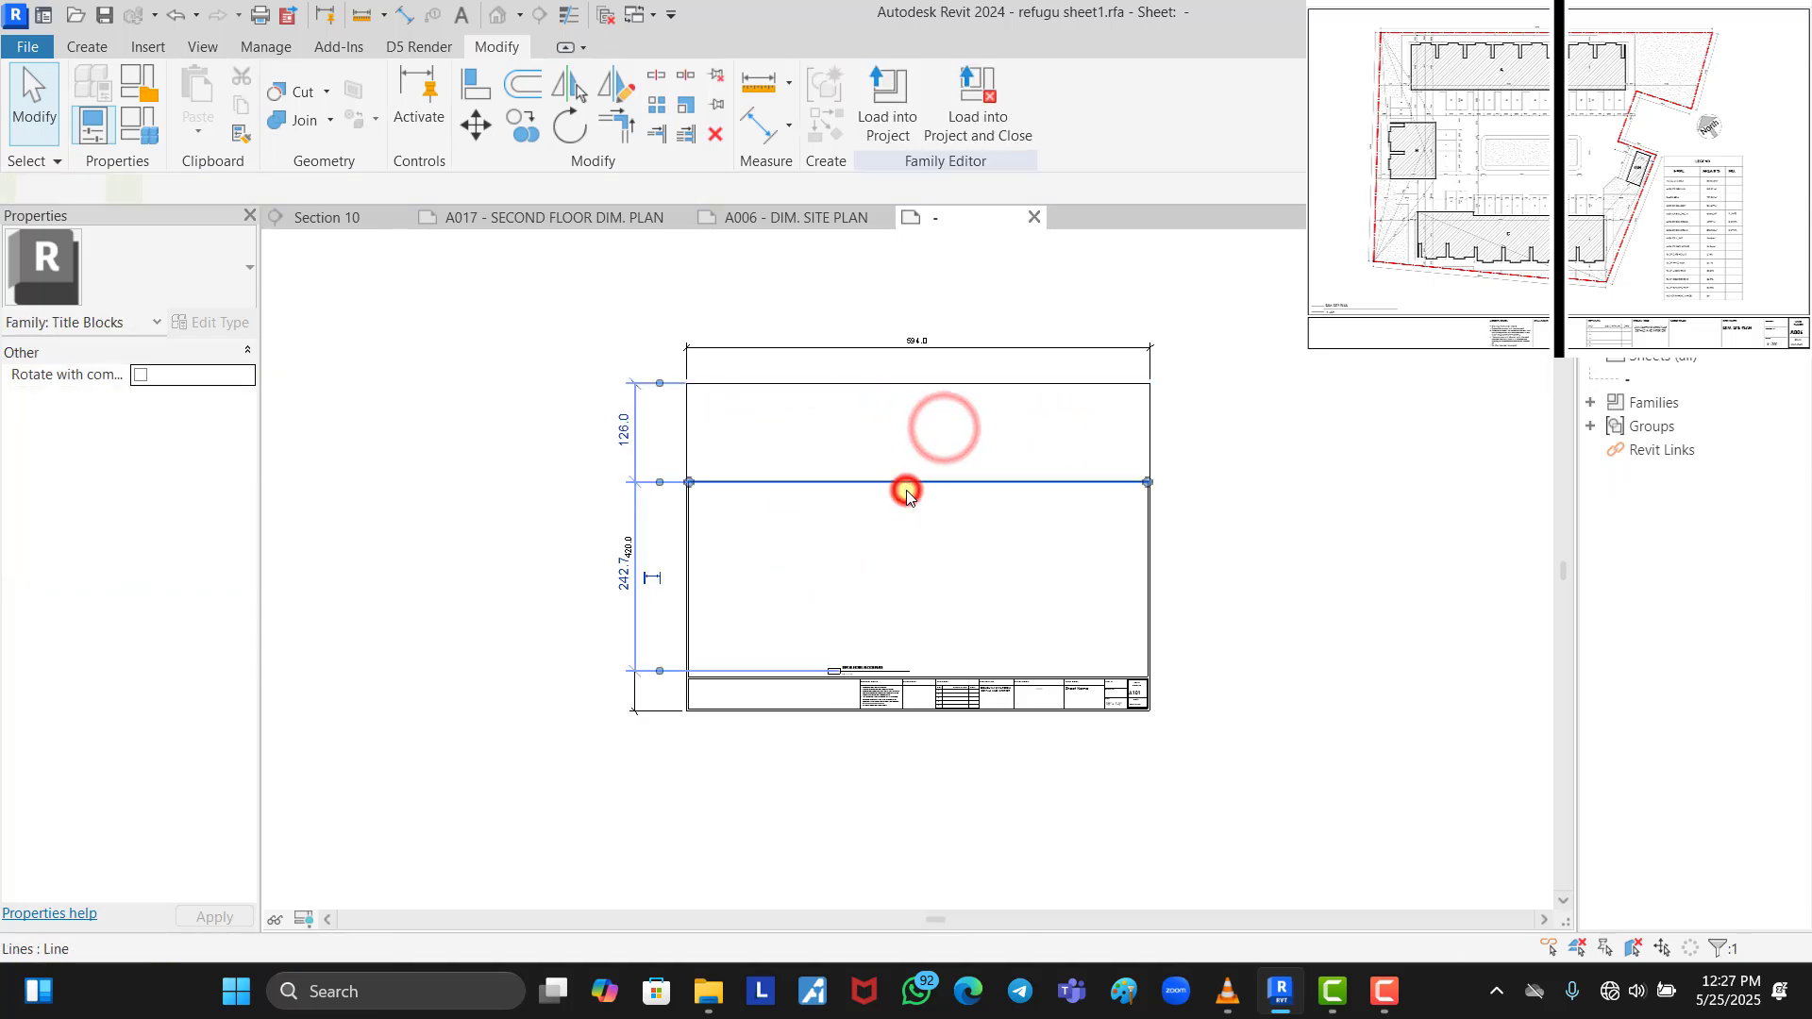
pyautogui.click(620, 425)
pyautogui.press('Escape')
pyautogui.press('Delete')
pyautogui.click(566, 427)
# Delete the width and height dimensions from the title block
pyautogui.click(740, 341)
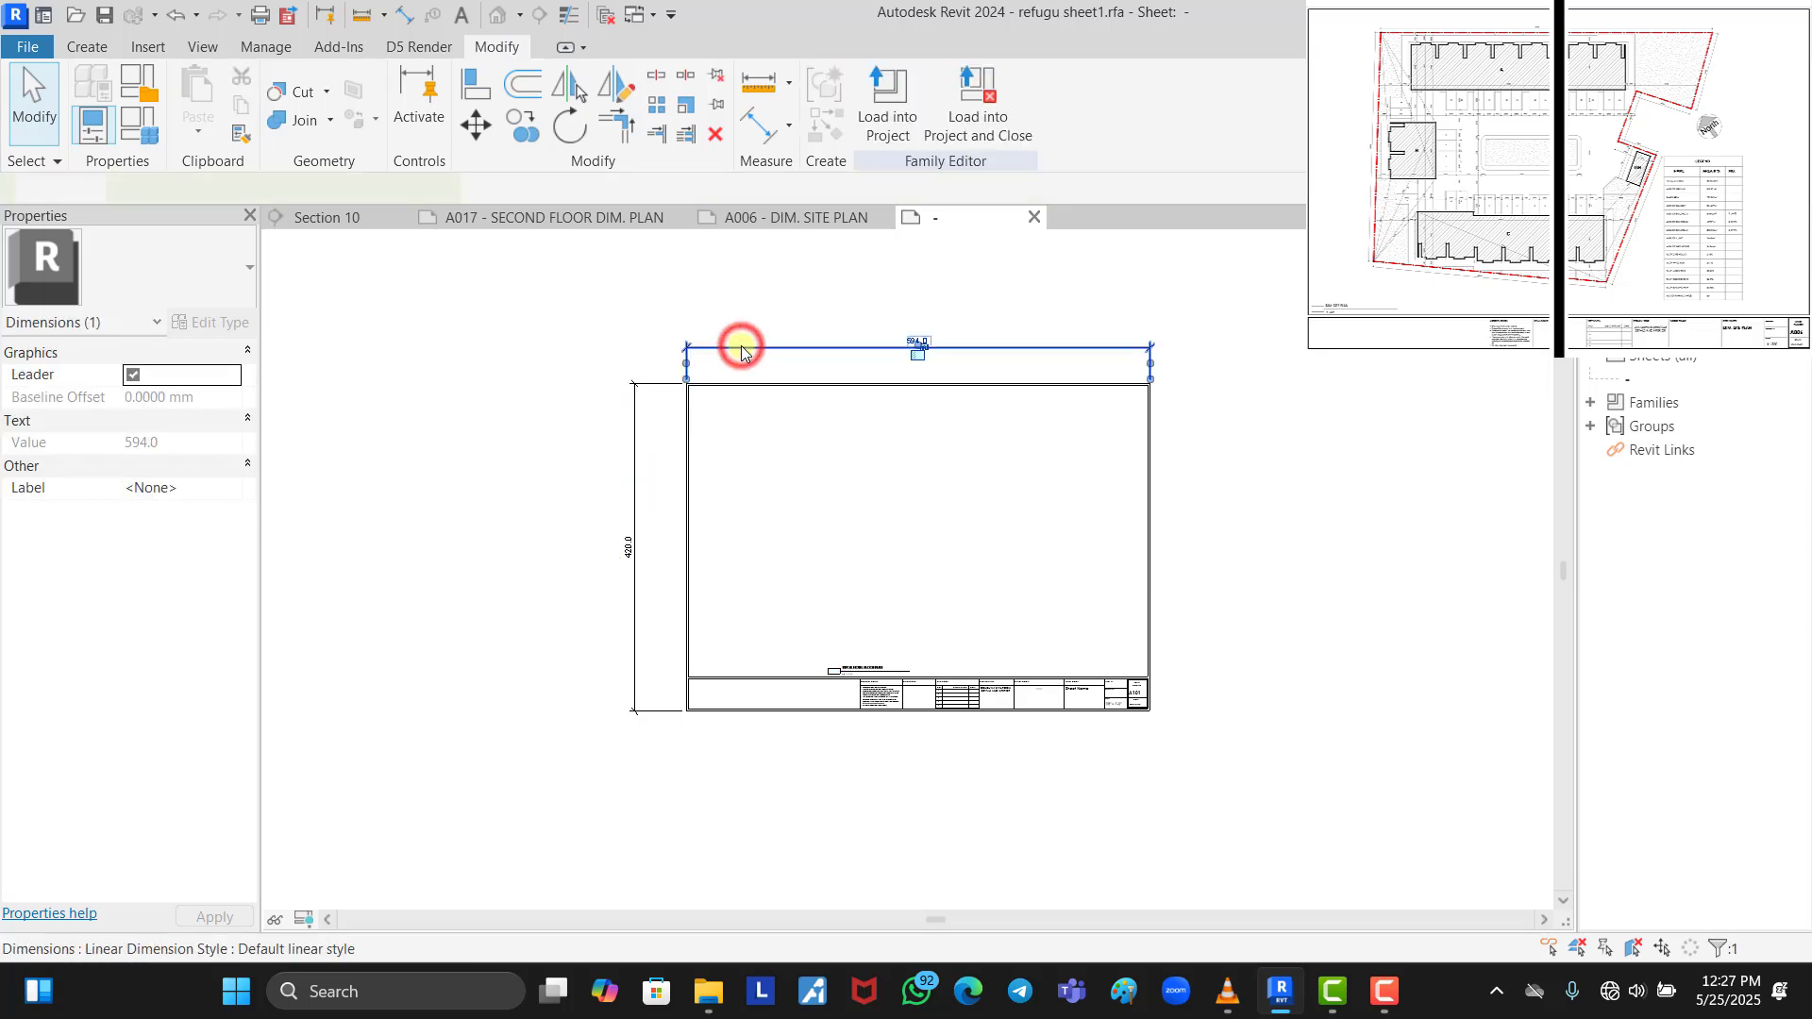
pyautogui.press('Delete')
pyautogui.click(630, 389)
pyautogui.press('Delete')
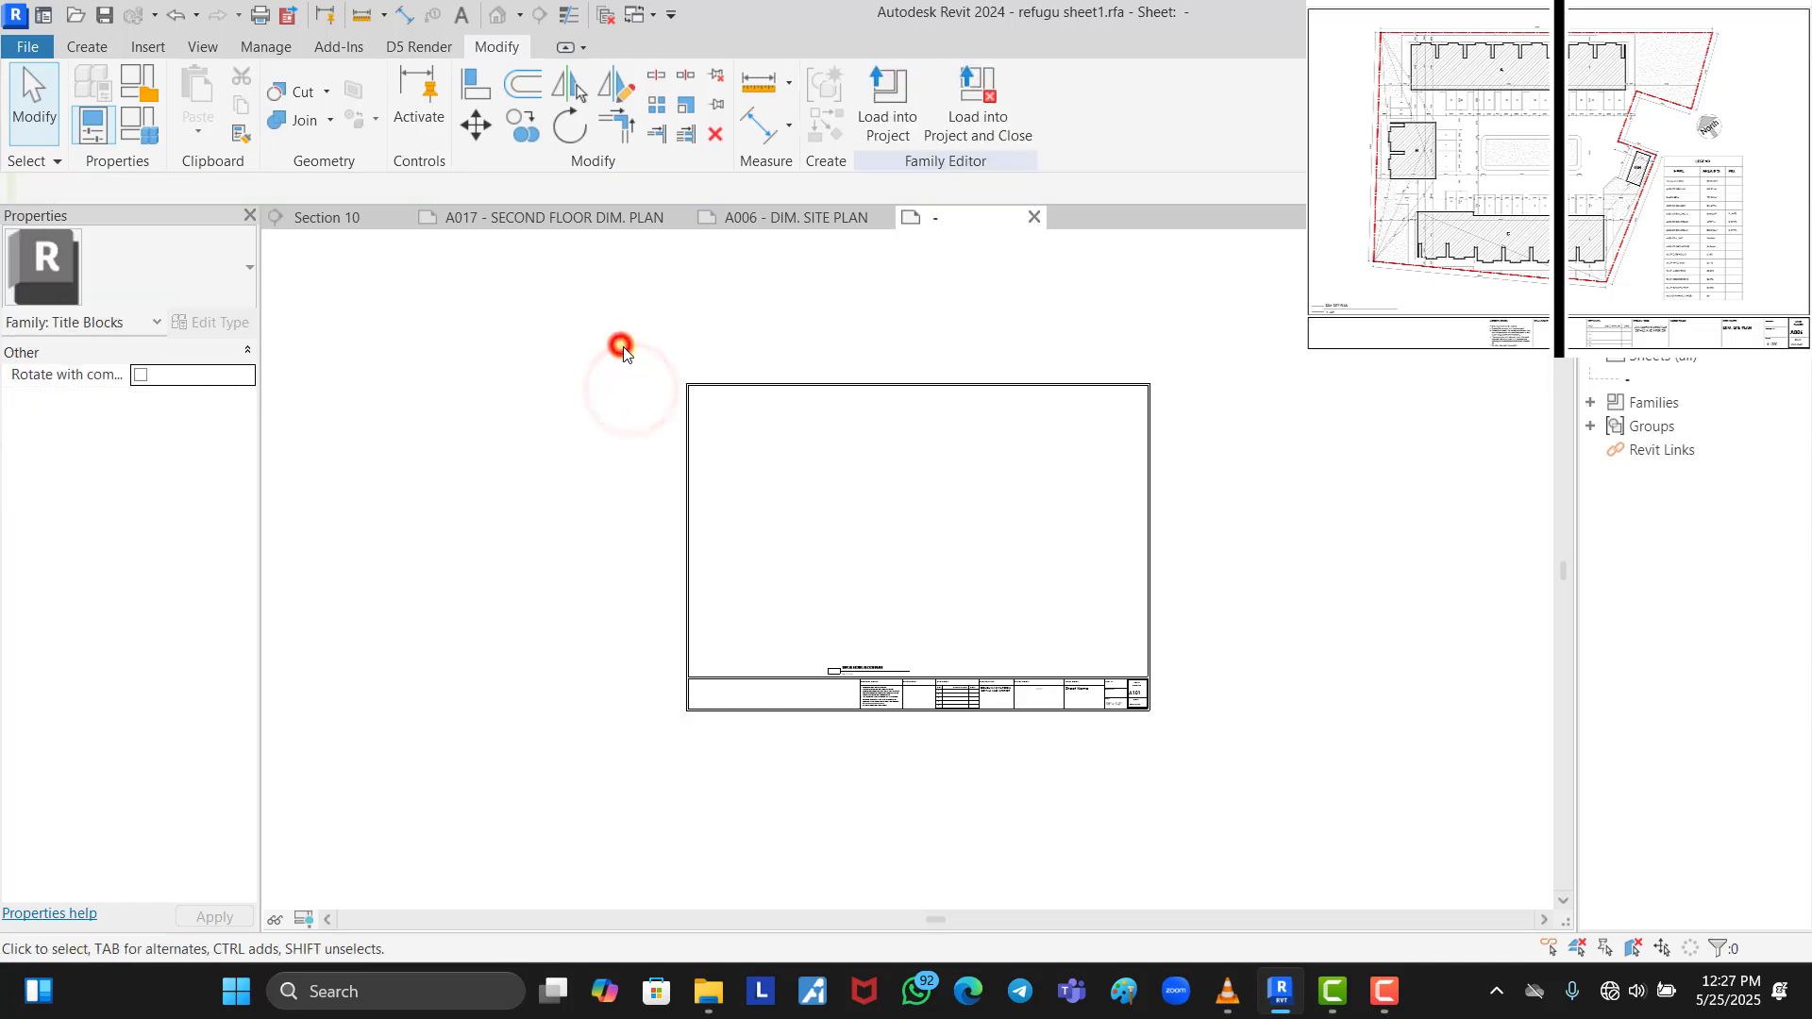
# Move the drawing title label, its scale and box to the lower-left corner of the inner frame
pyautogui.scroll(5, 791, 678)
pyautogui.moveTo(936, 578); pyautogui.dragTo(796, 680)
pyautogui.scroll(-5, 1019, 618)
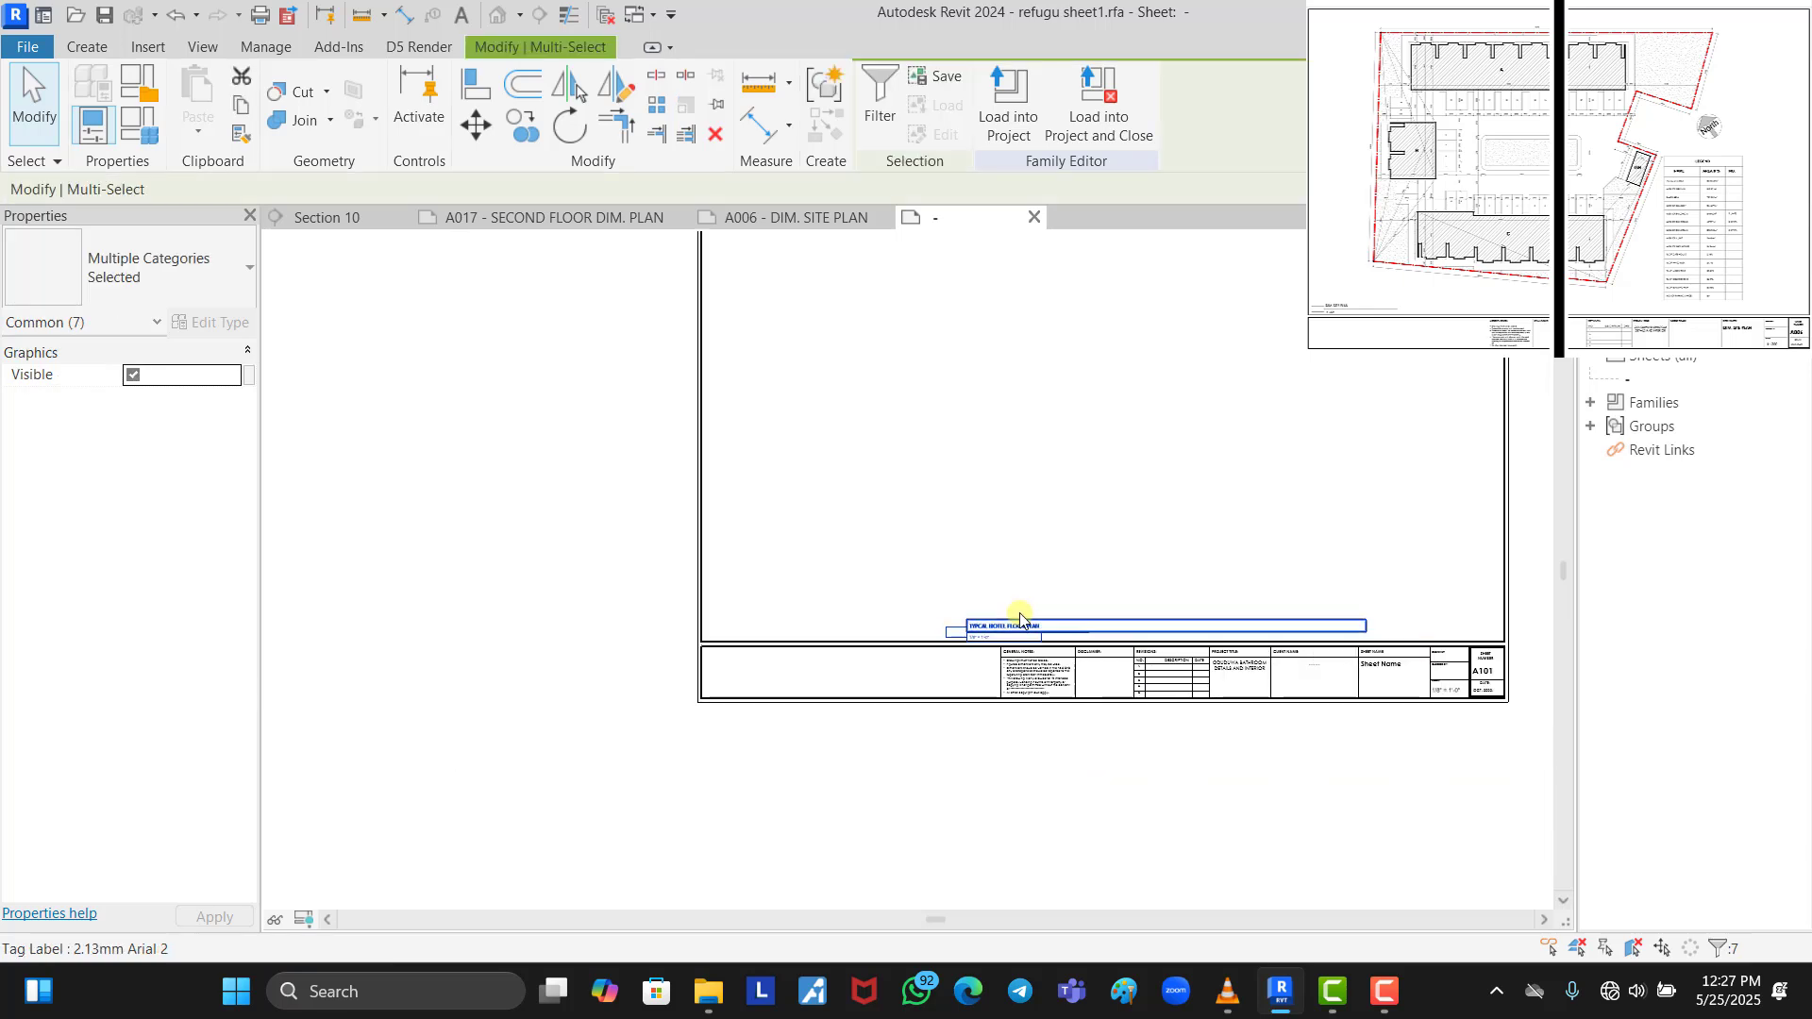
pyautogui.press('Left')
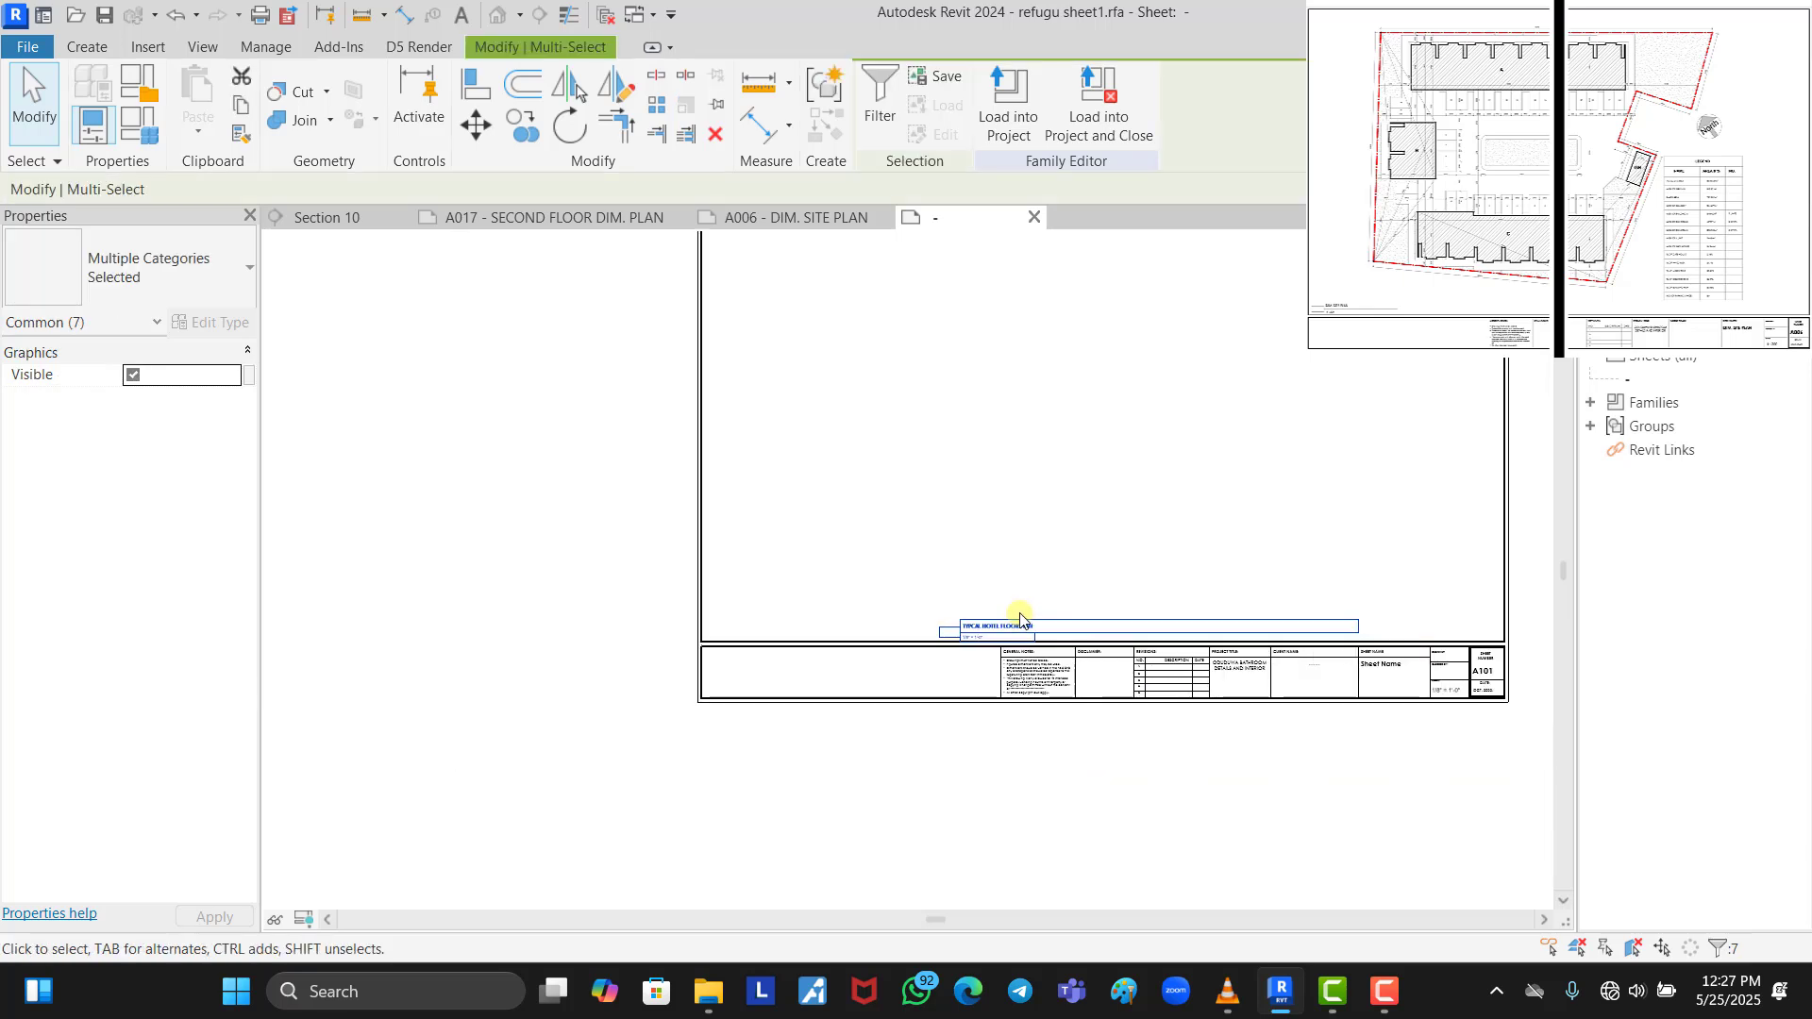
pyautogui.hotkey('shift', 'Left')
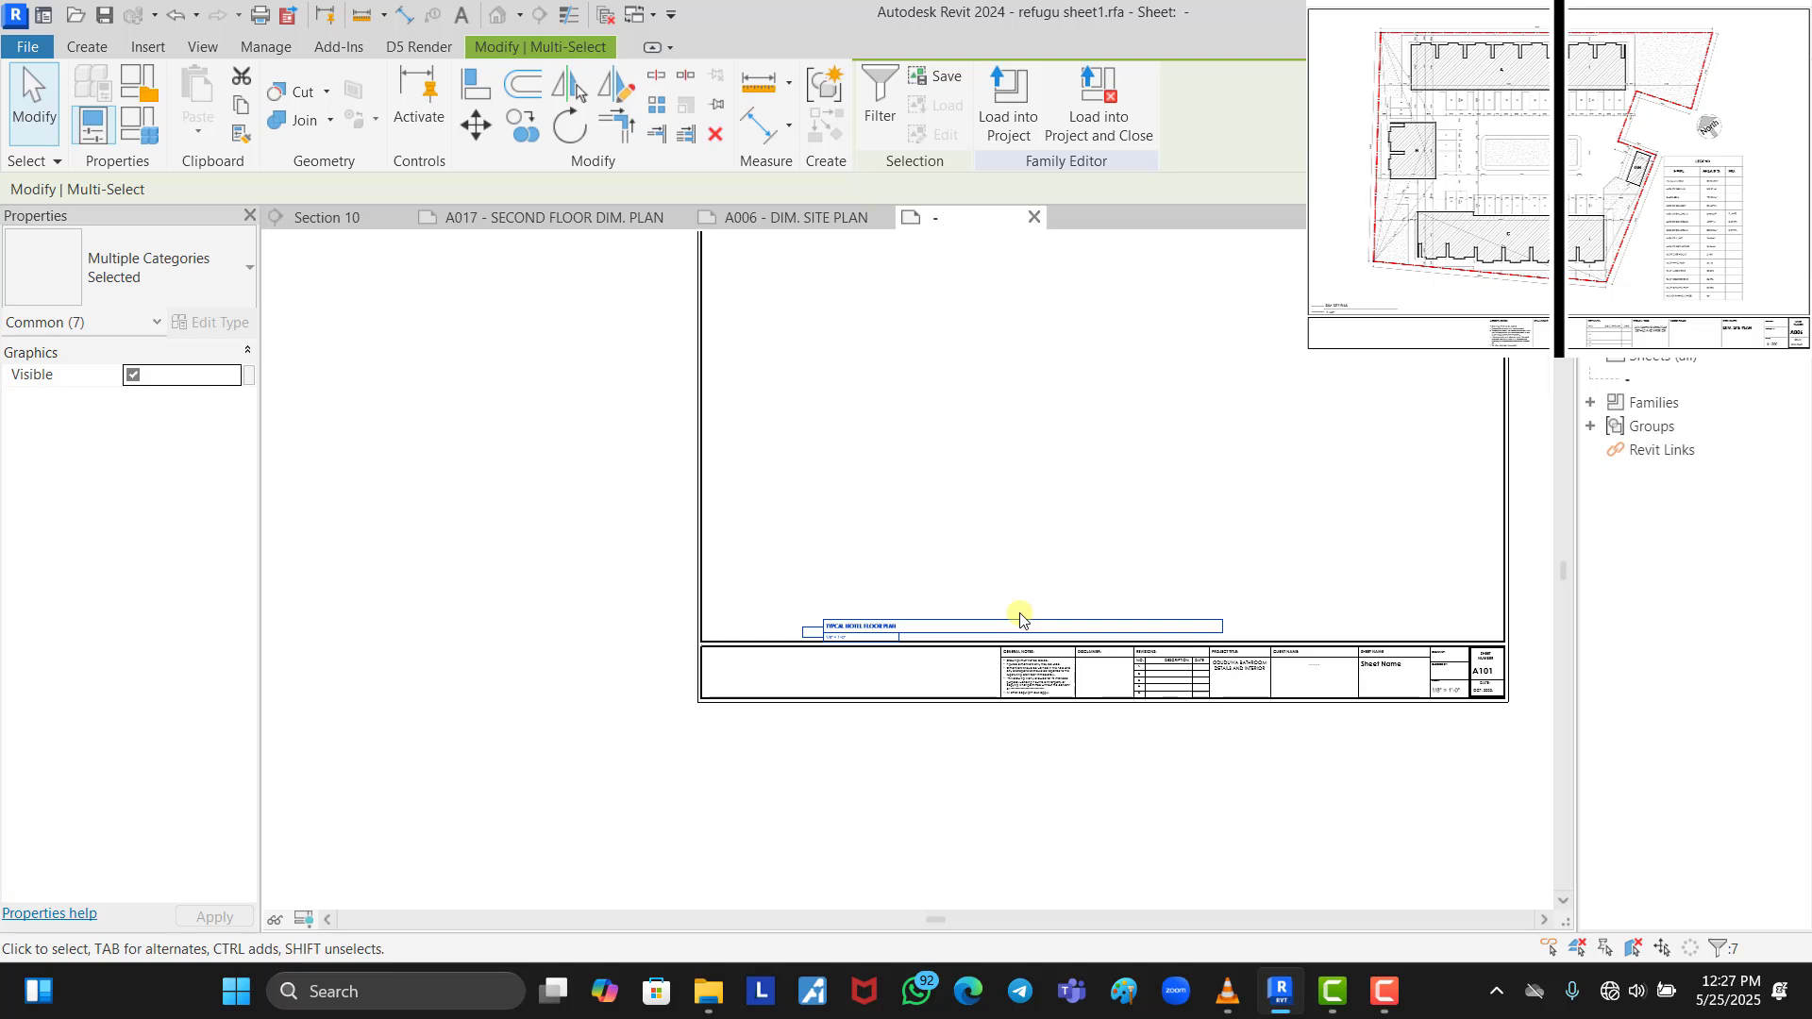
pyautogui.hotkey('shift', 'Left')
pyautogui.press('Left')
pyautogui.press('Left')
pyautogui.press('Left')
pyautogui.press('Left')
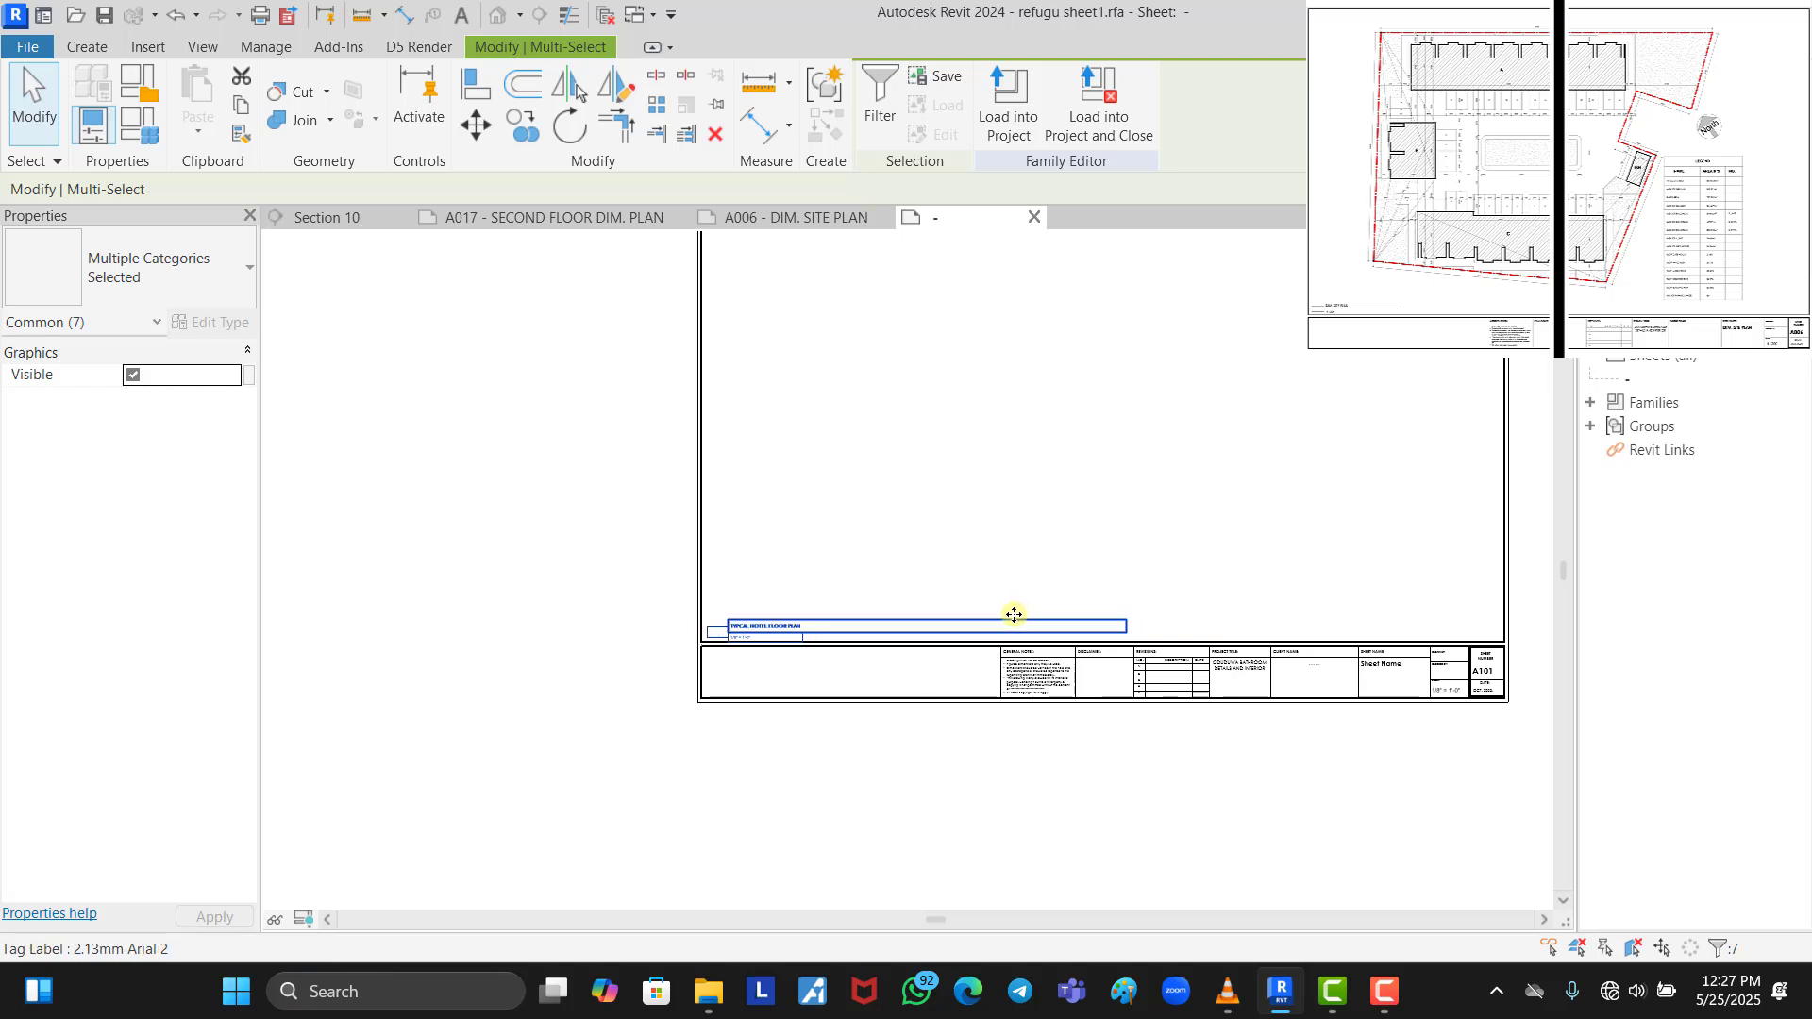
pyautogui.click(578, 534)
# Load the edited title block into Guzape Terrace.rvt, overwriting the existing version and its parameter values
pyautogui.scroll(-3, 587, 606)
pyautogui.scroll(1, 781, 422)
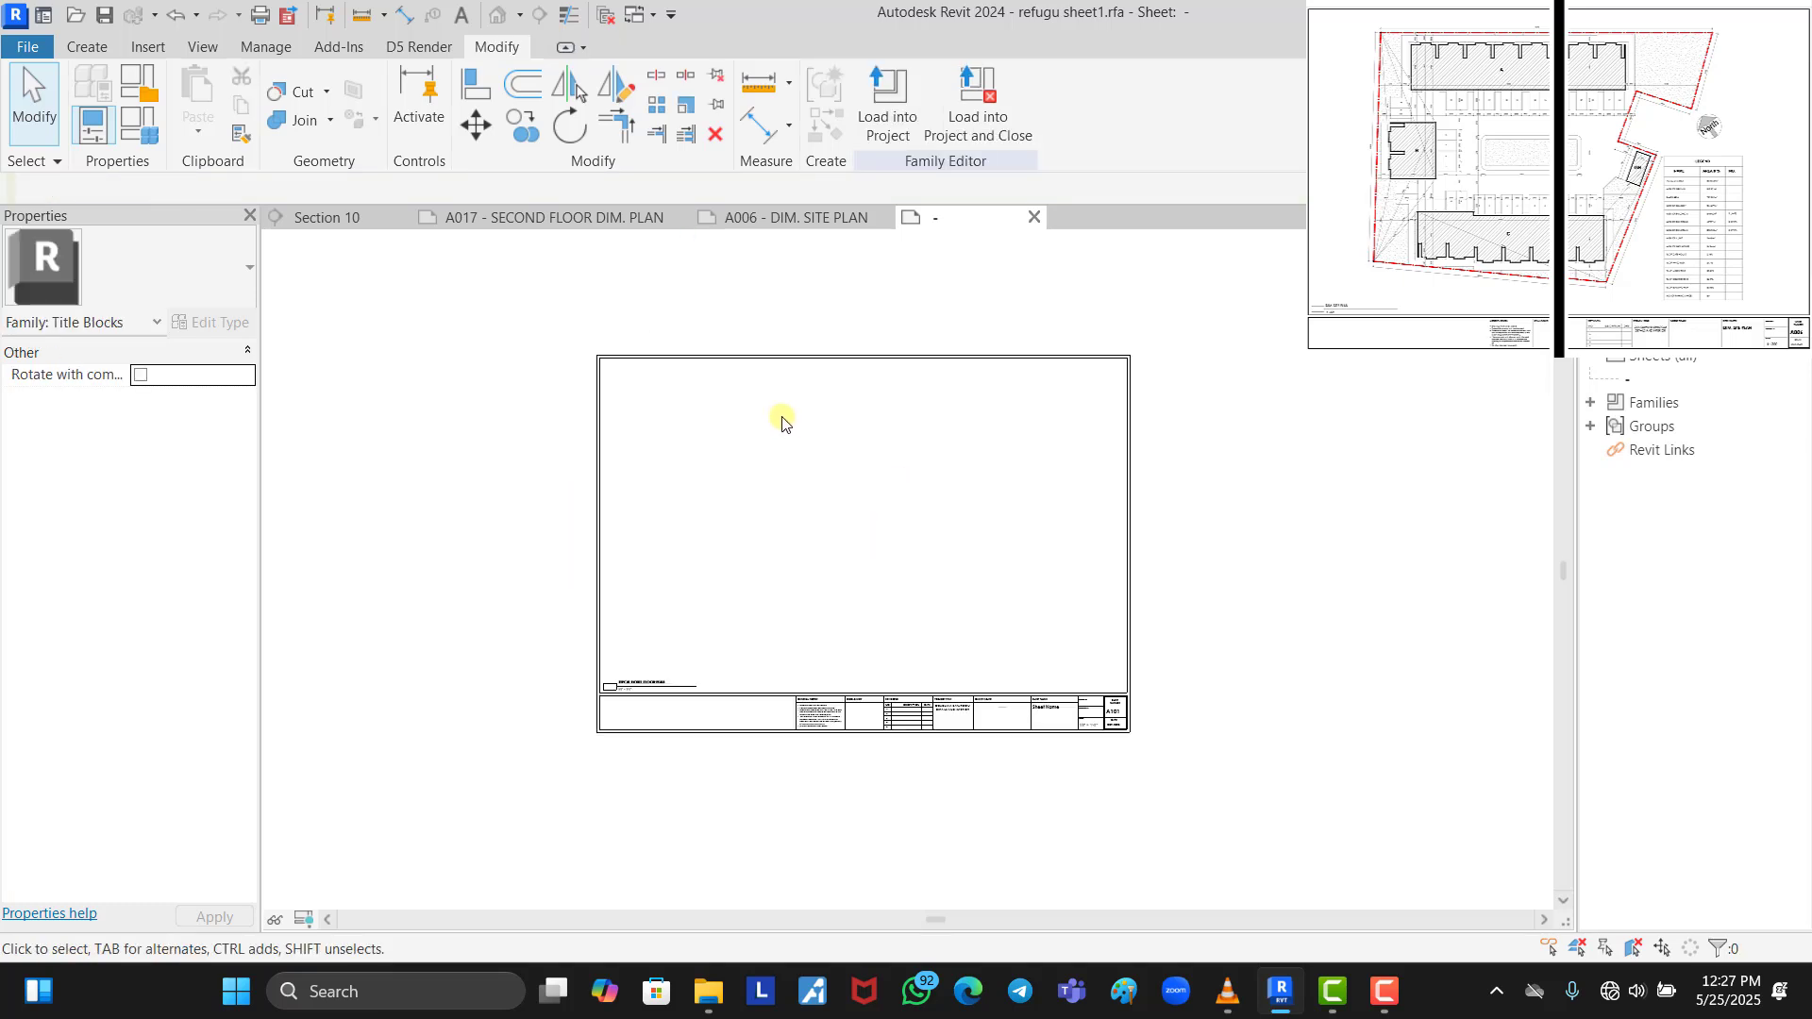
pyautogui.scroll(-1, 994, 421)
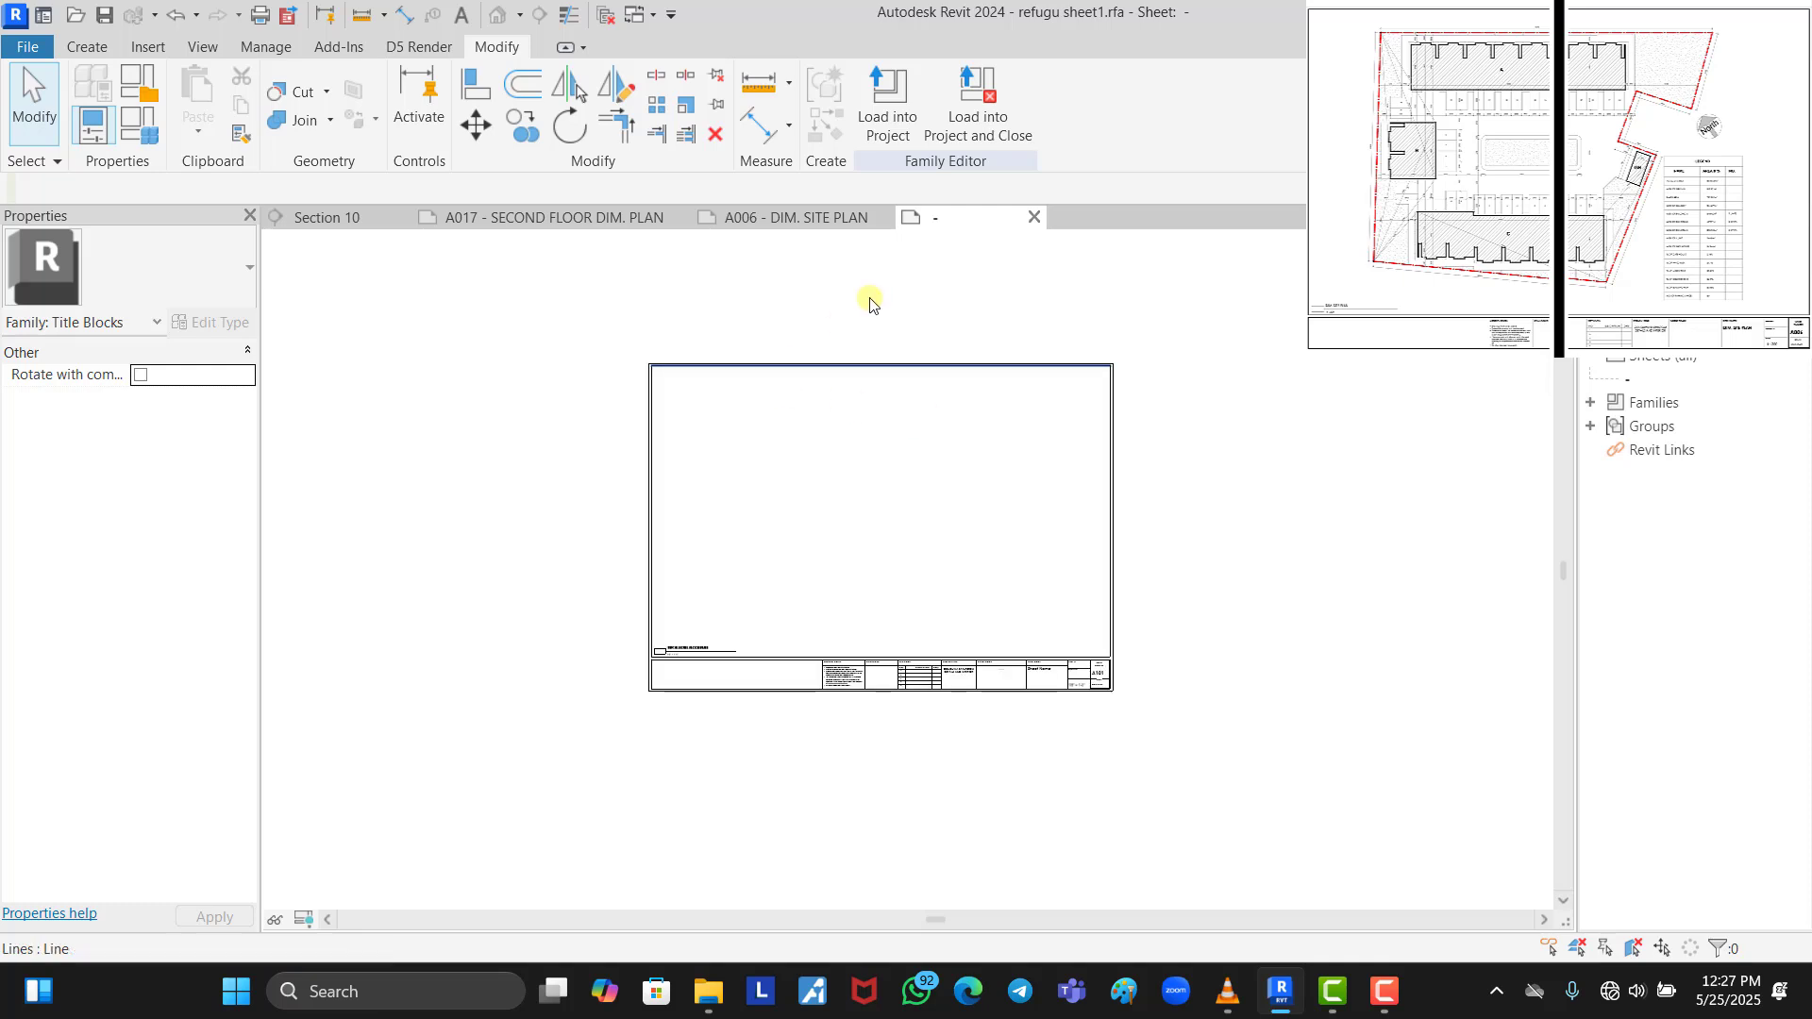
pyautogui.click(878, 113)
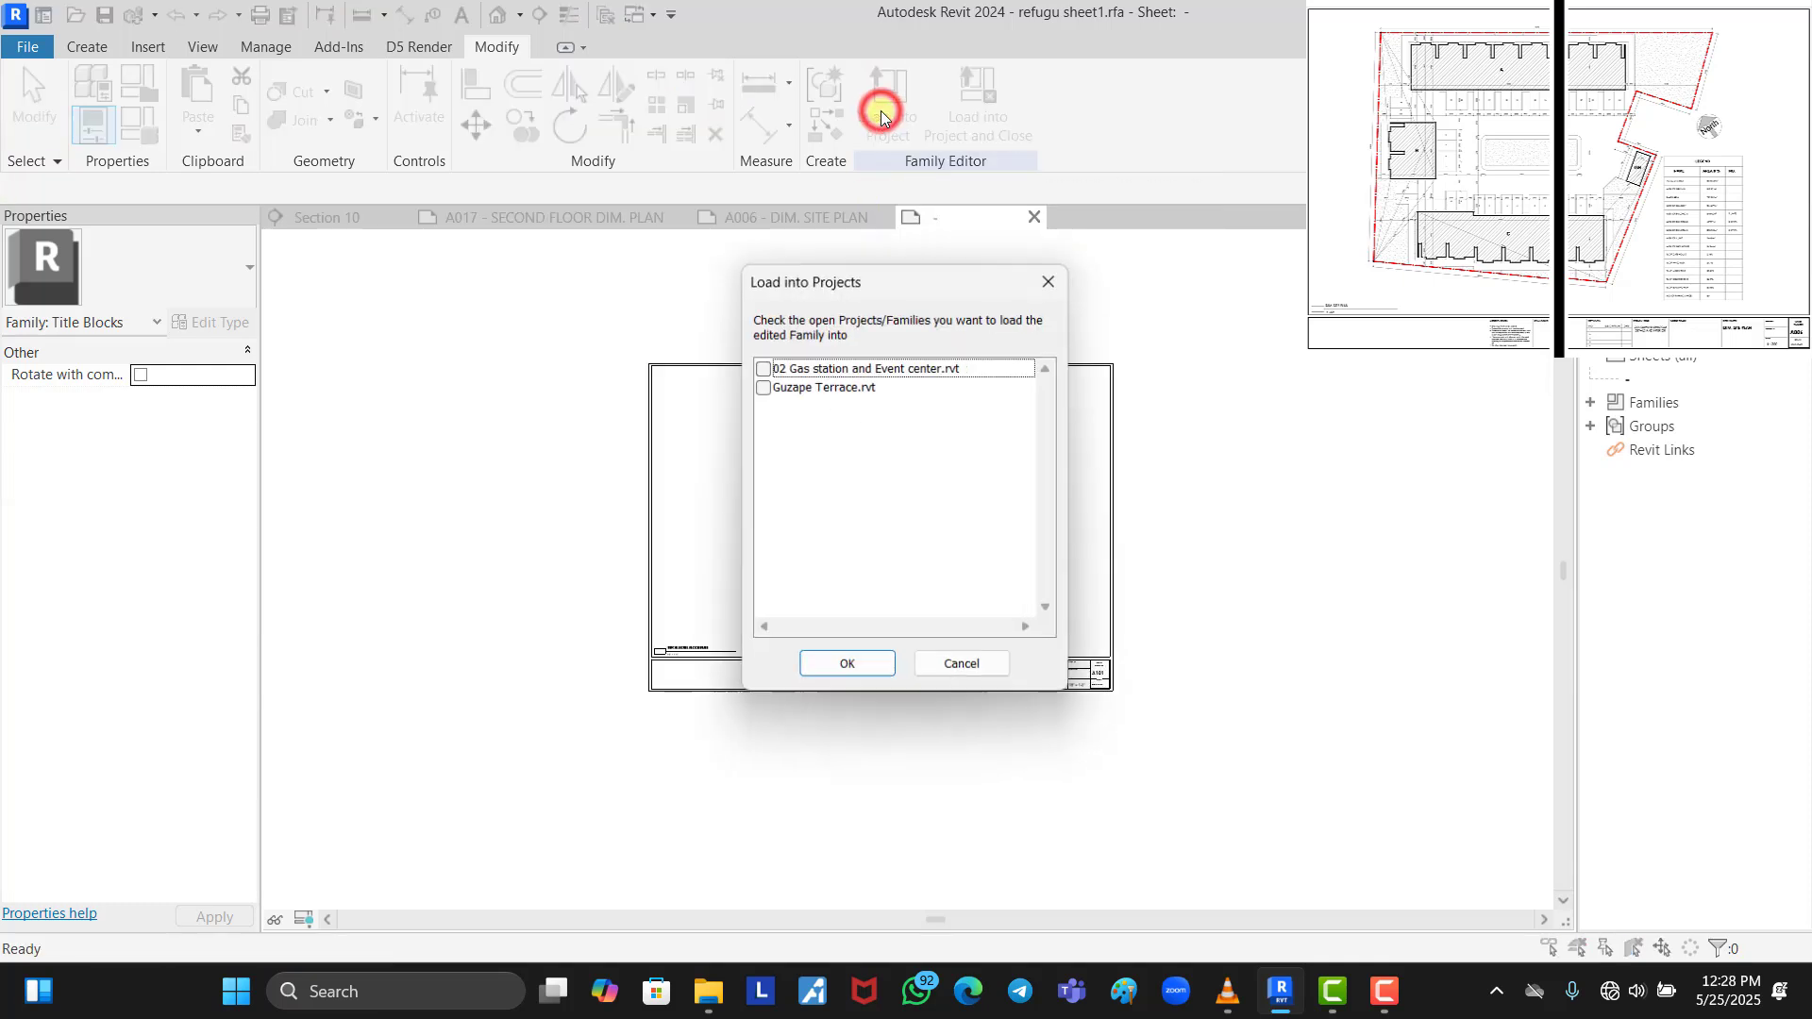
pyautogui.click(762, 388)
pyautogui.click(848, 664)
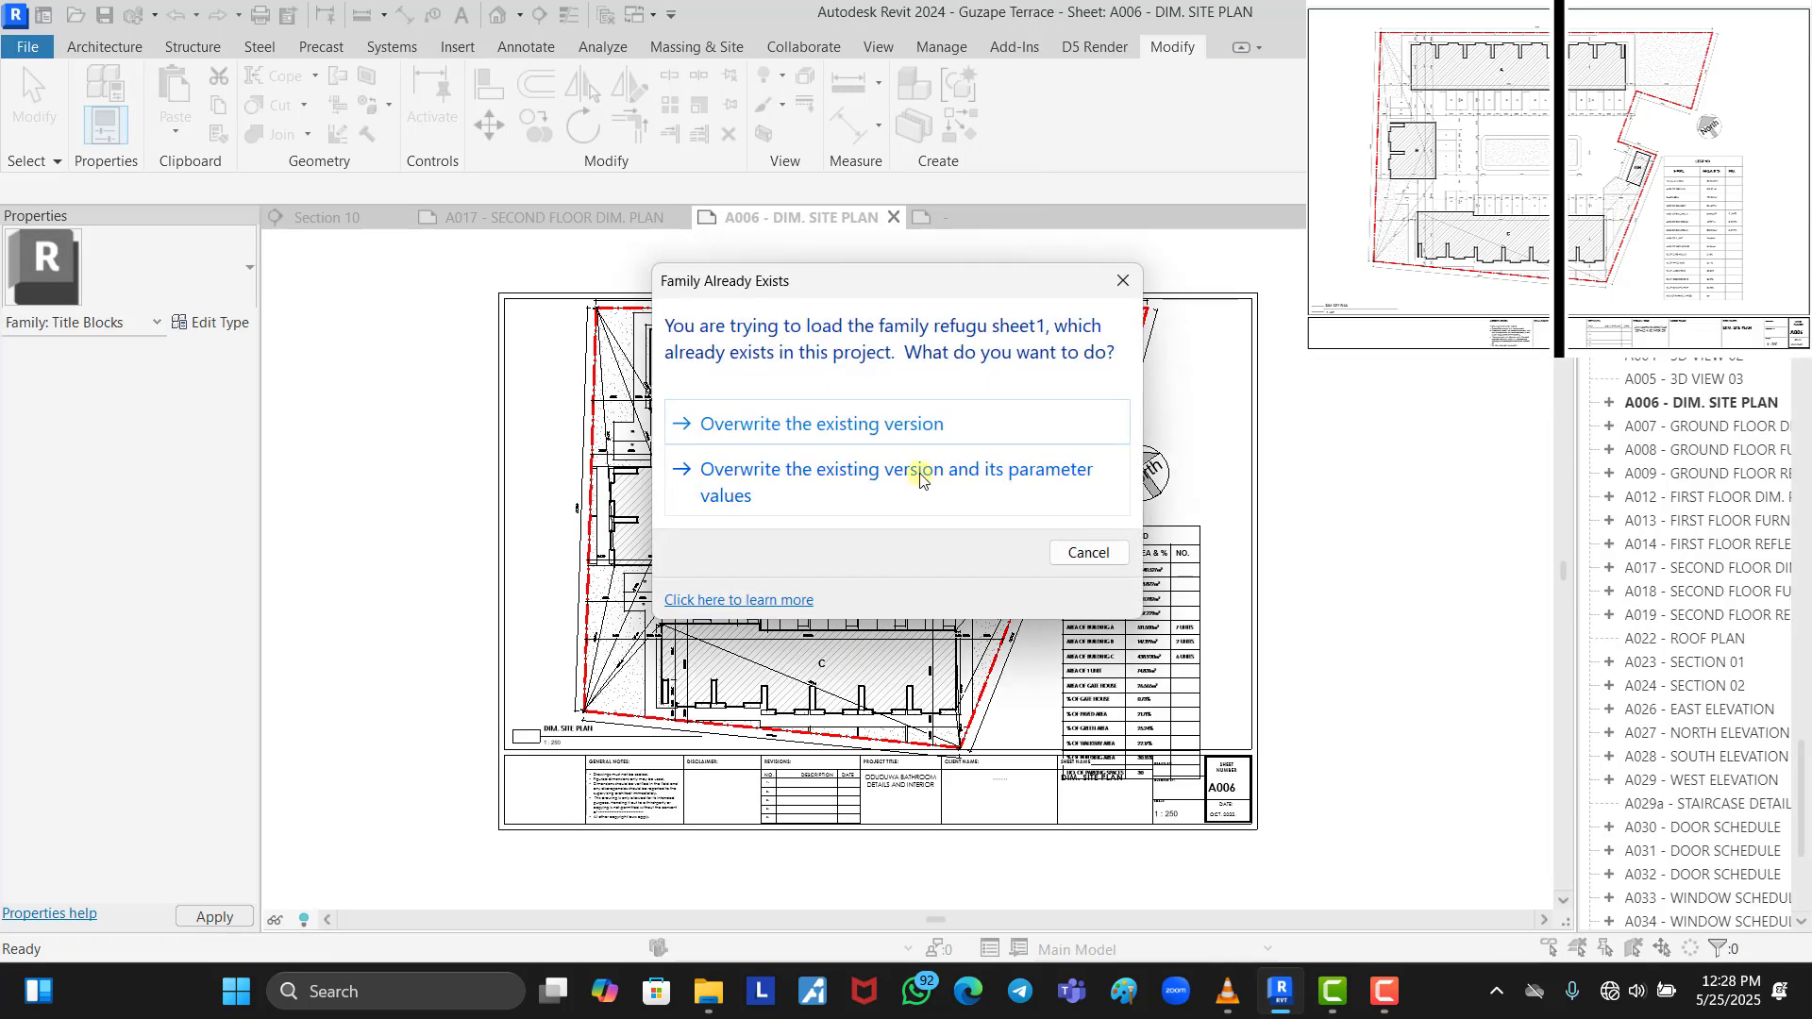
pyautogui.click(920, 478)
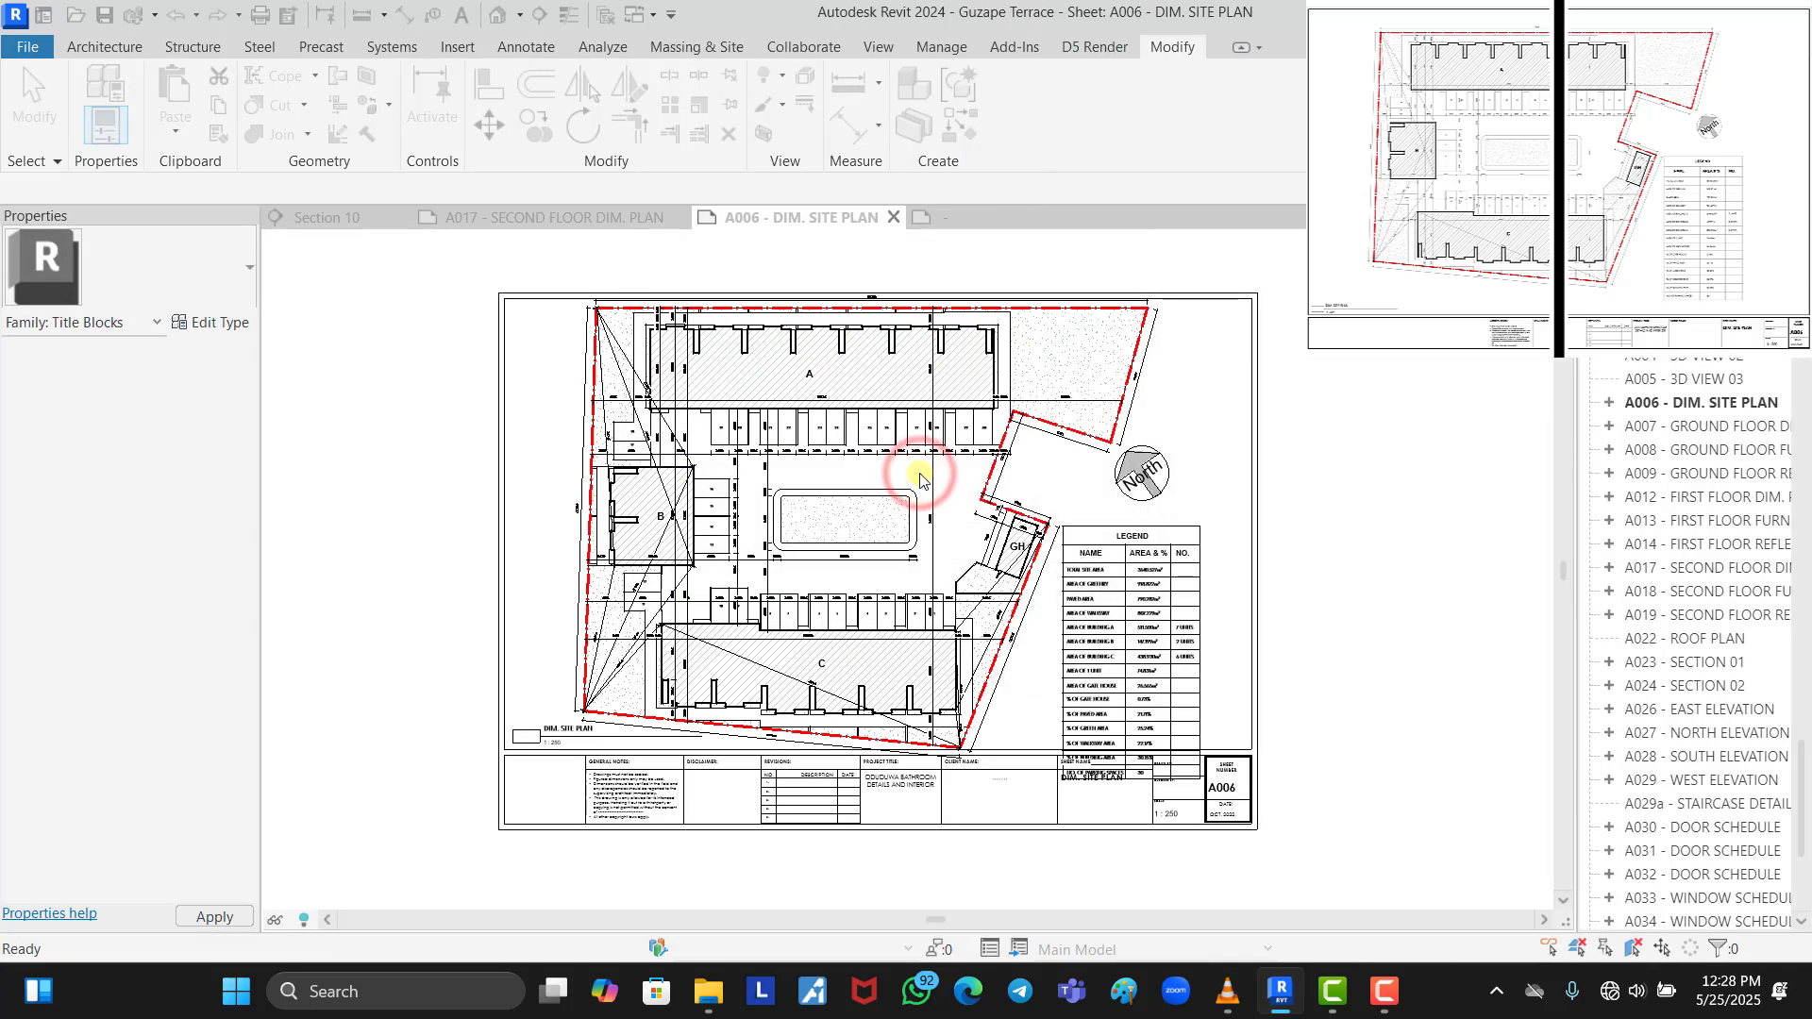
# Move the site plan viewport to the middle of the enlarged sheet
pyautogui.scroll(-3, 962, 509)
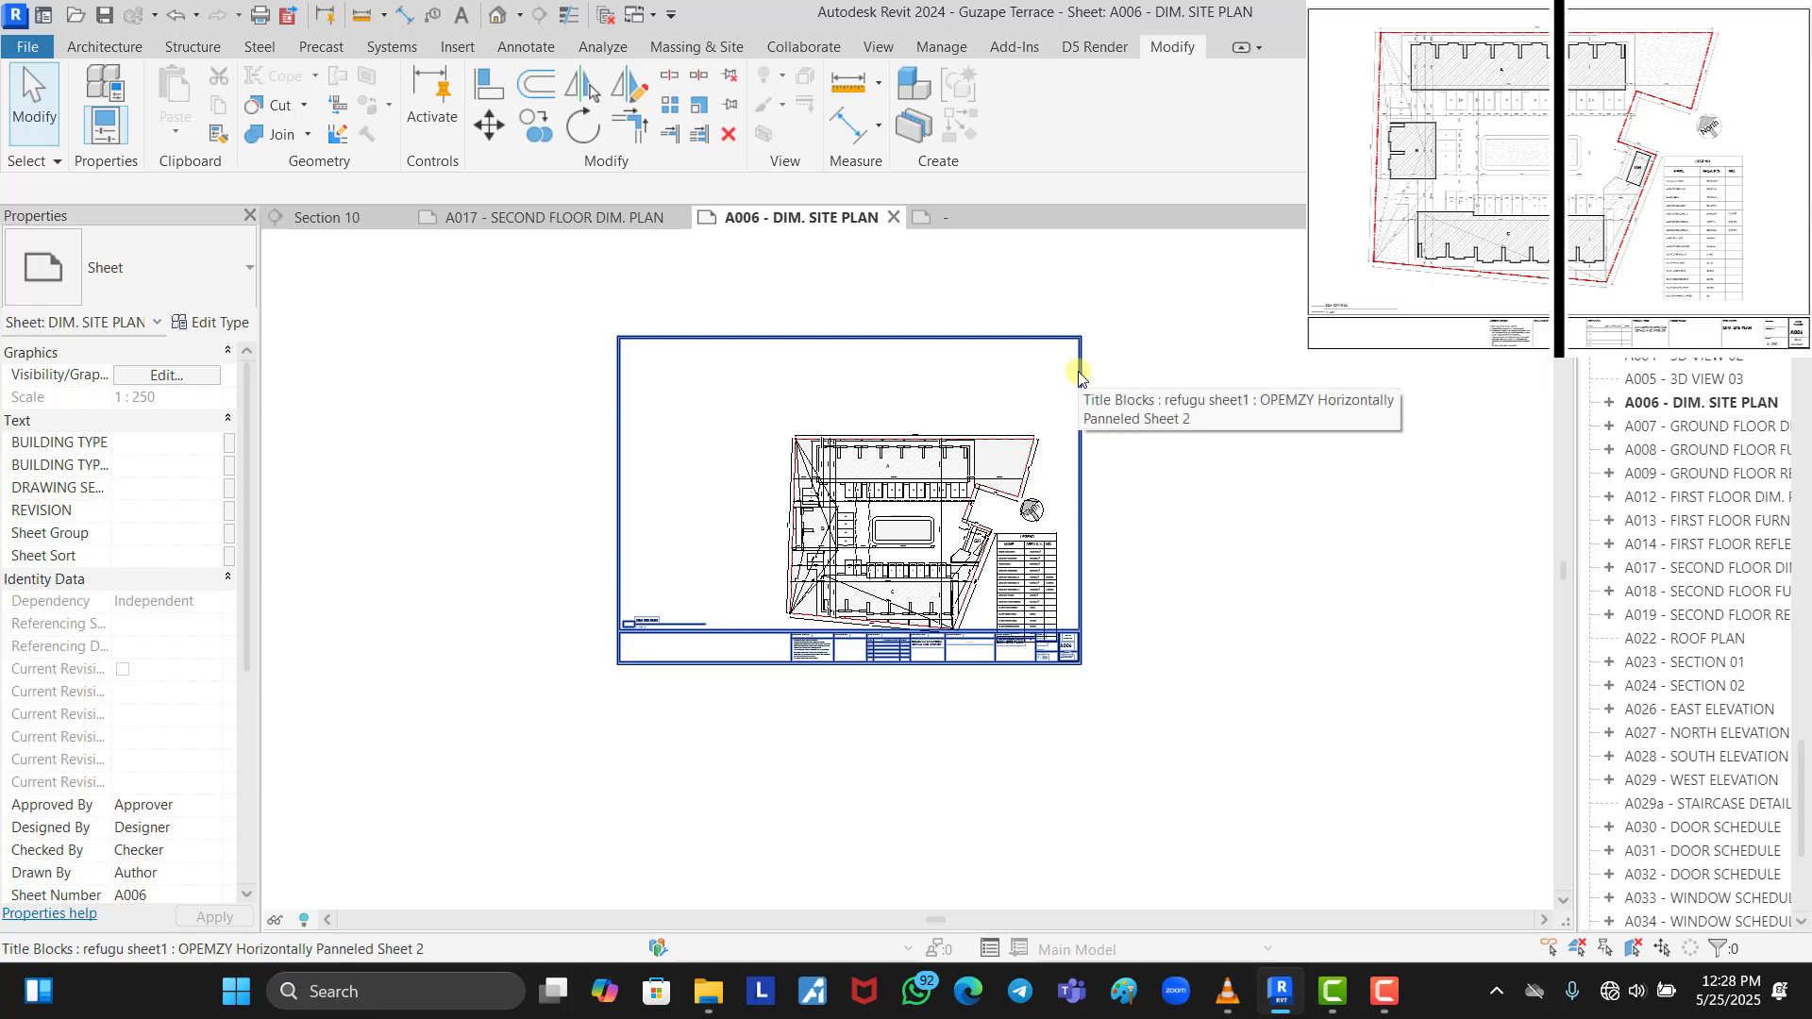
pyautogui.moveTo(949, 497); pyautogui.dragTo(854, 451)
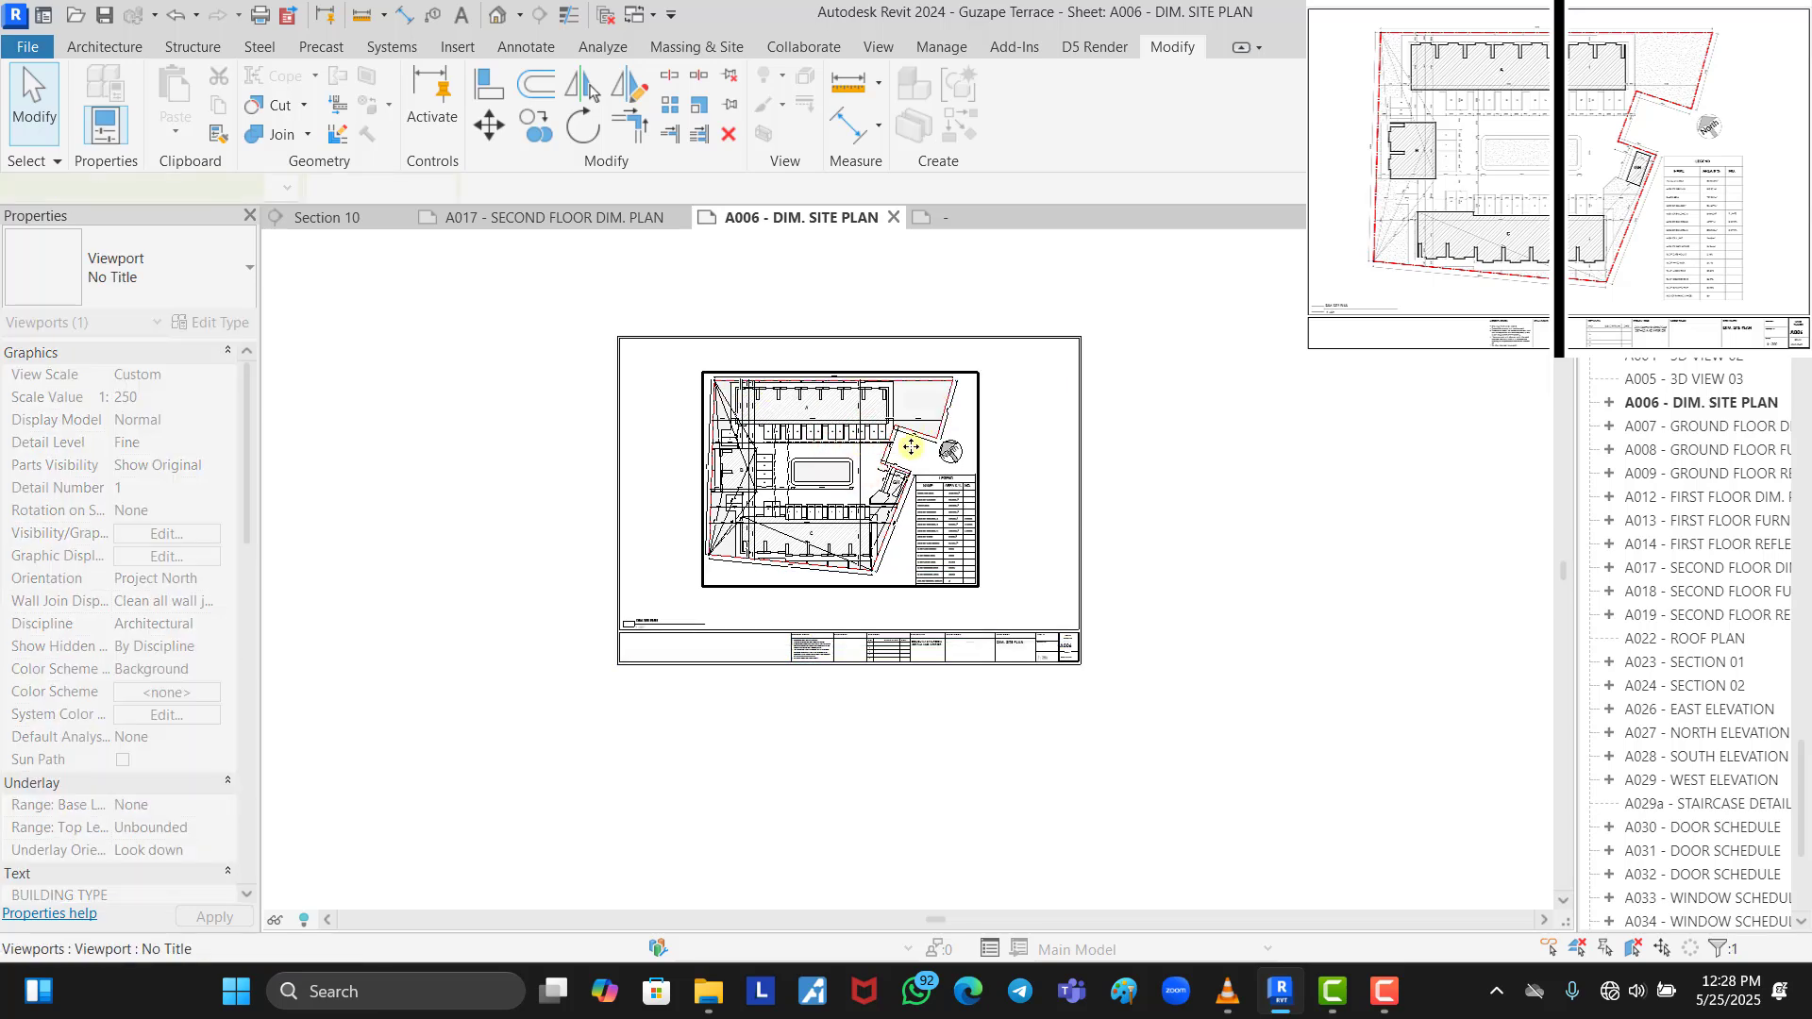
pyautogui.click(1175, 427)
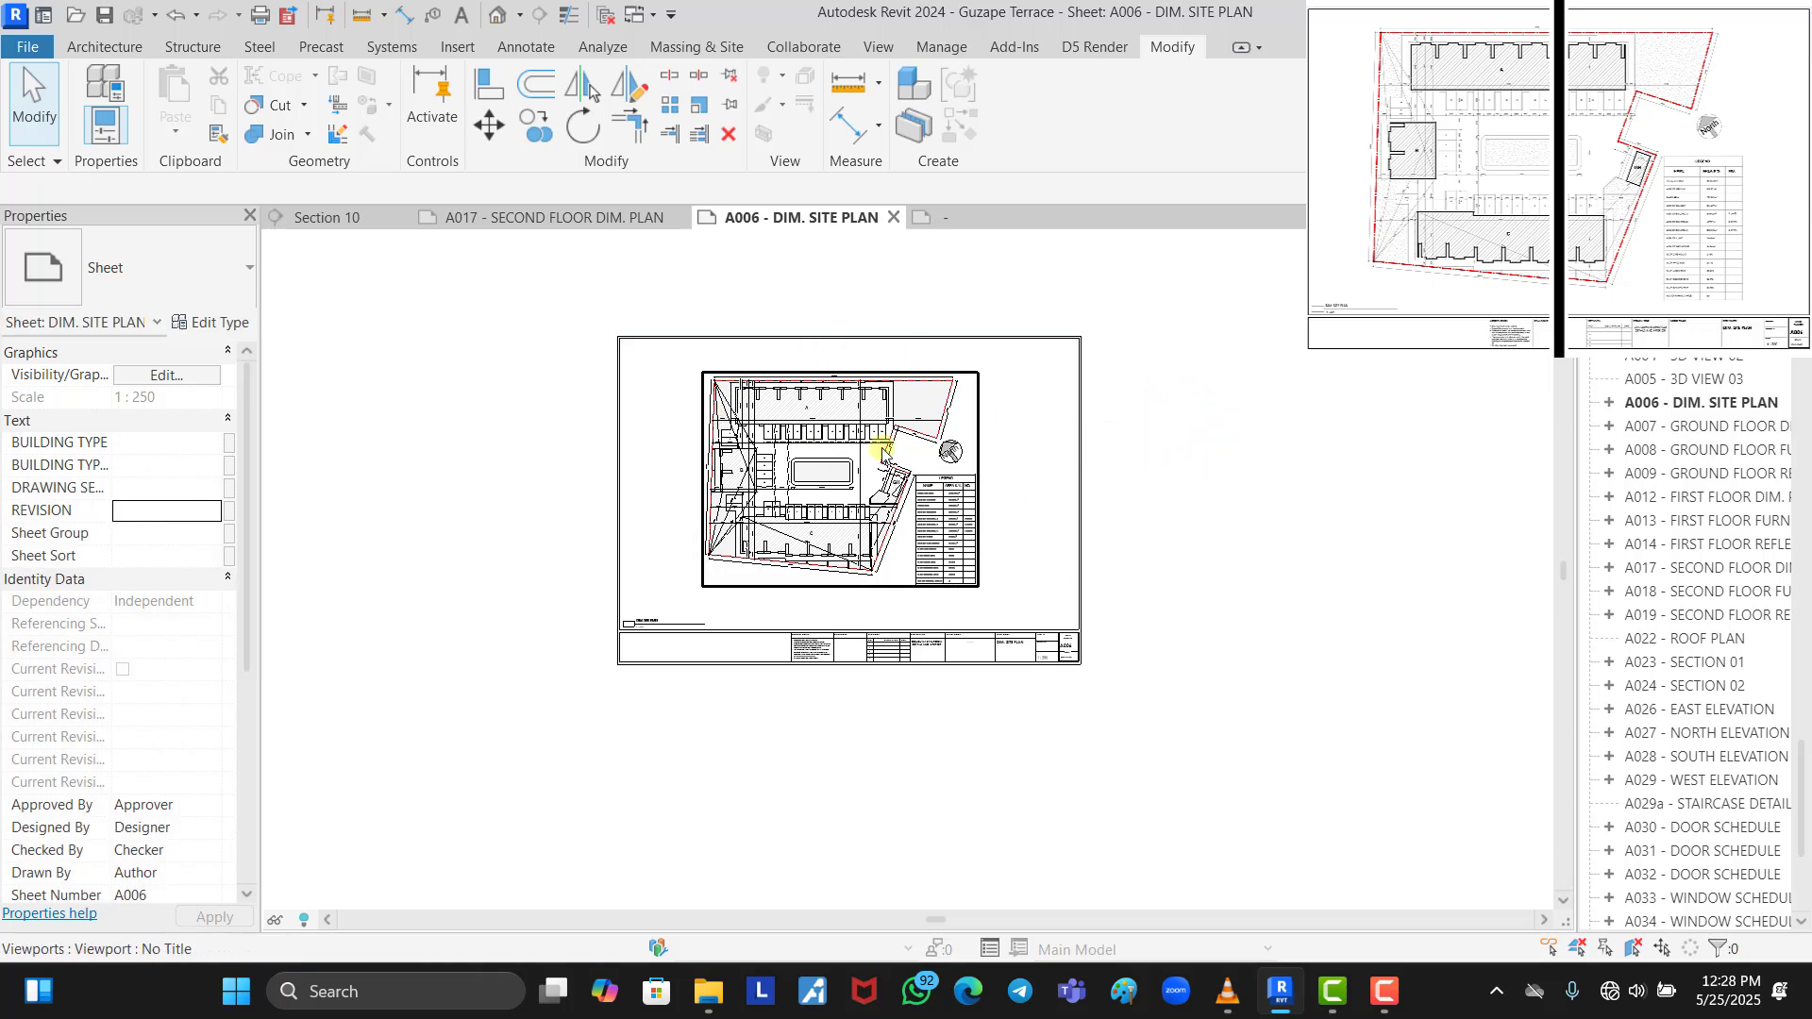
# Set the site plan viewport's scale to 1:200 and reposition it inside the sheet frame
pyautogui.scroll(3, 838, 477)
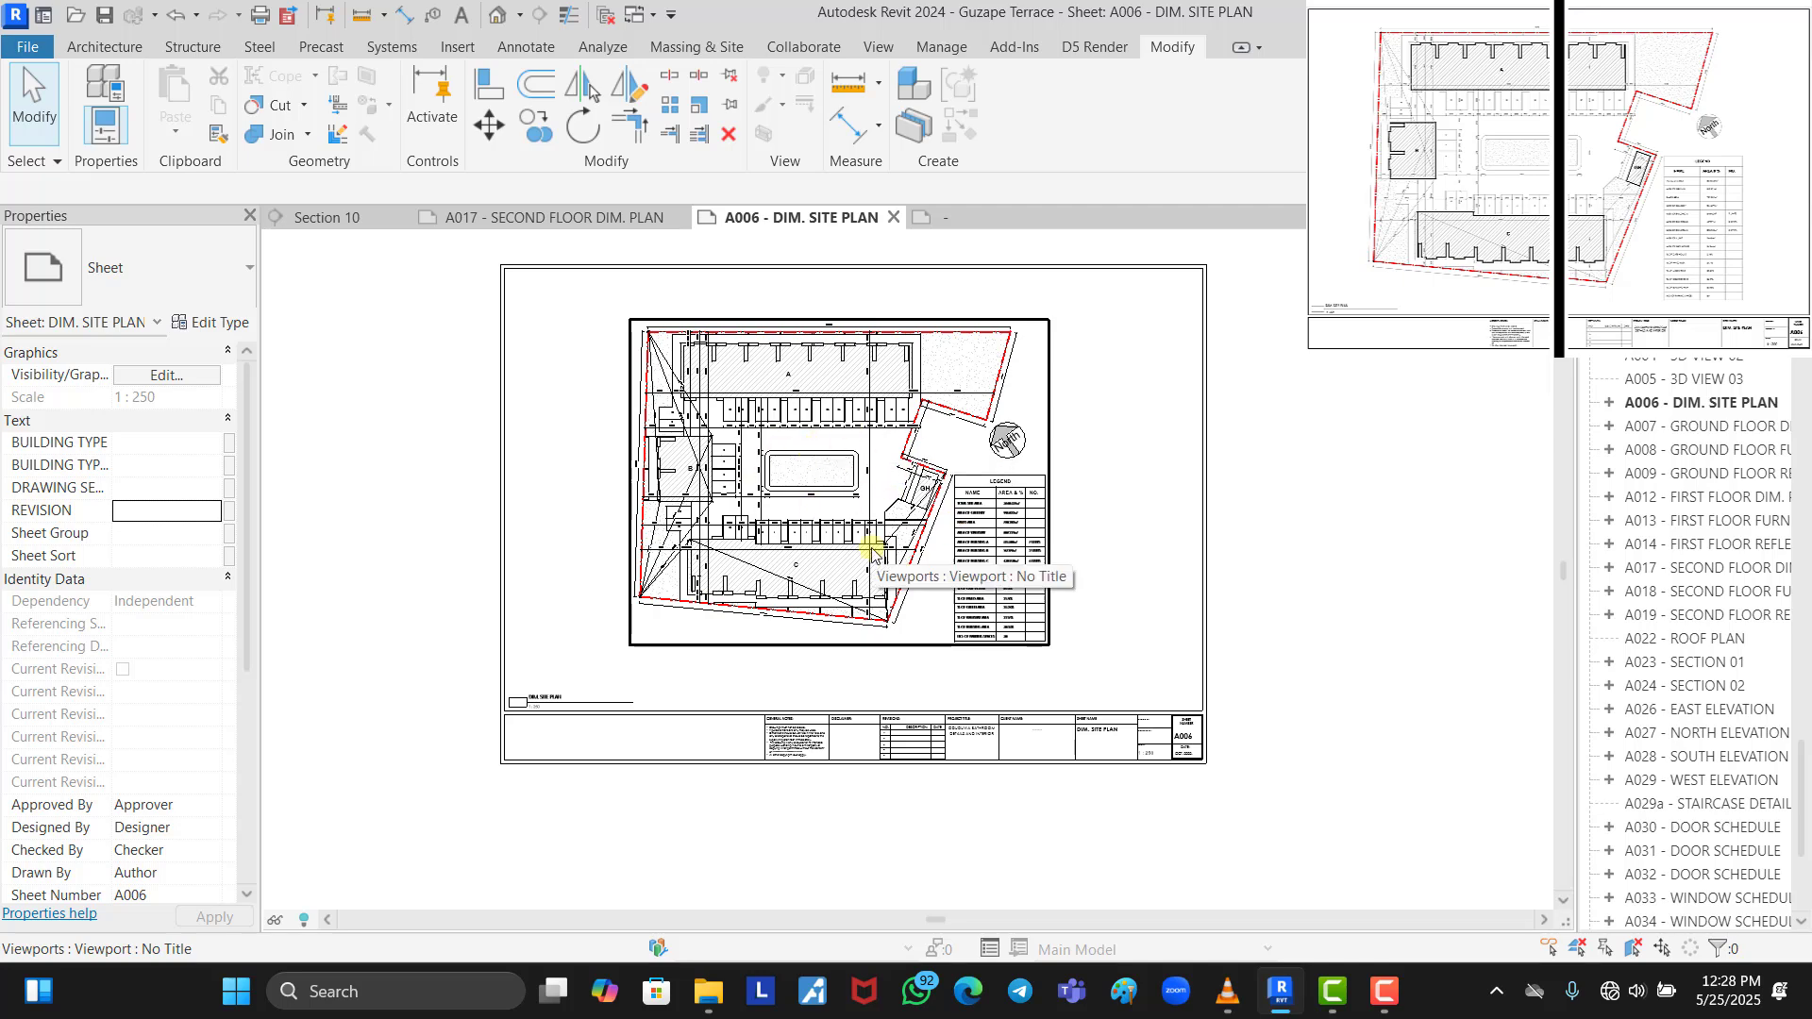
pyautogui.scroll(-1, 870, 552)
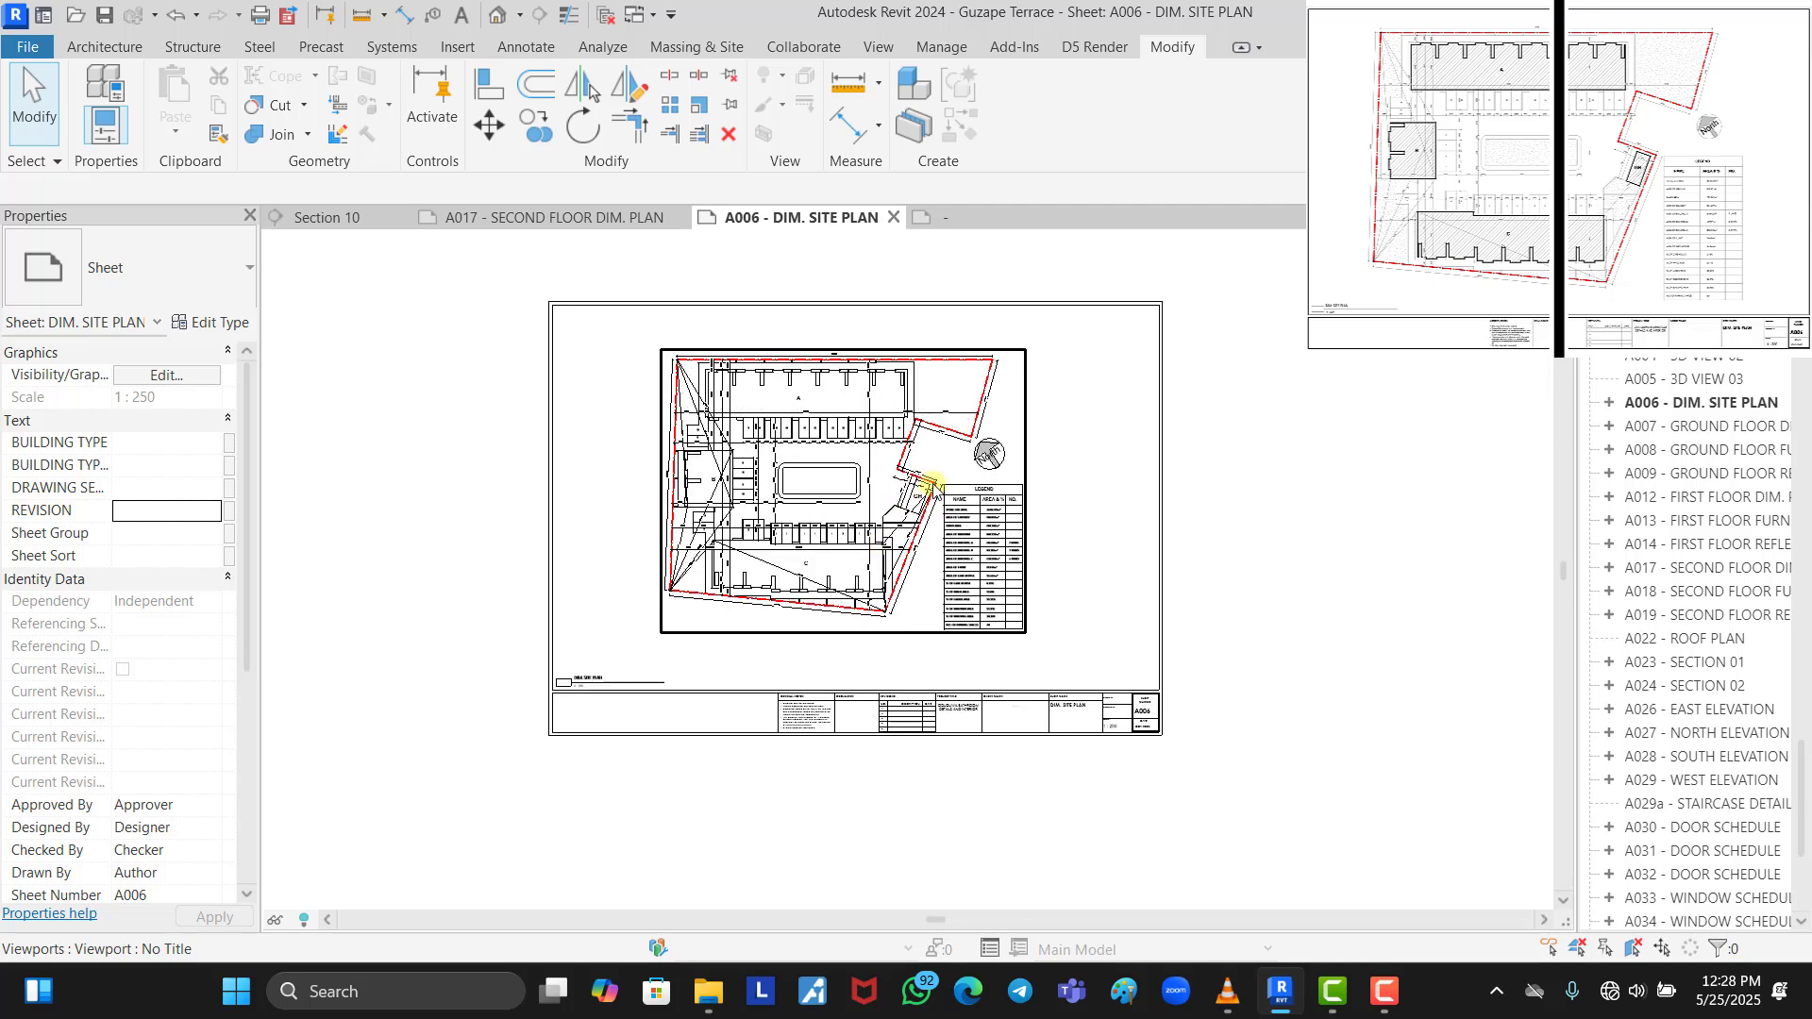
pyautogui.click(849, 404)
pyautogui.click(163, 400)
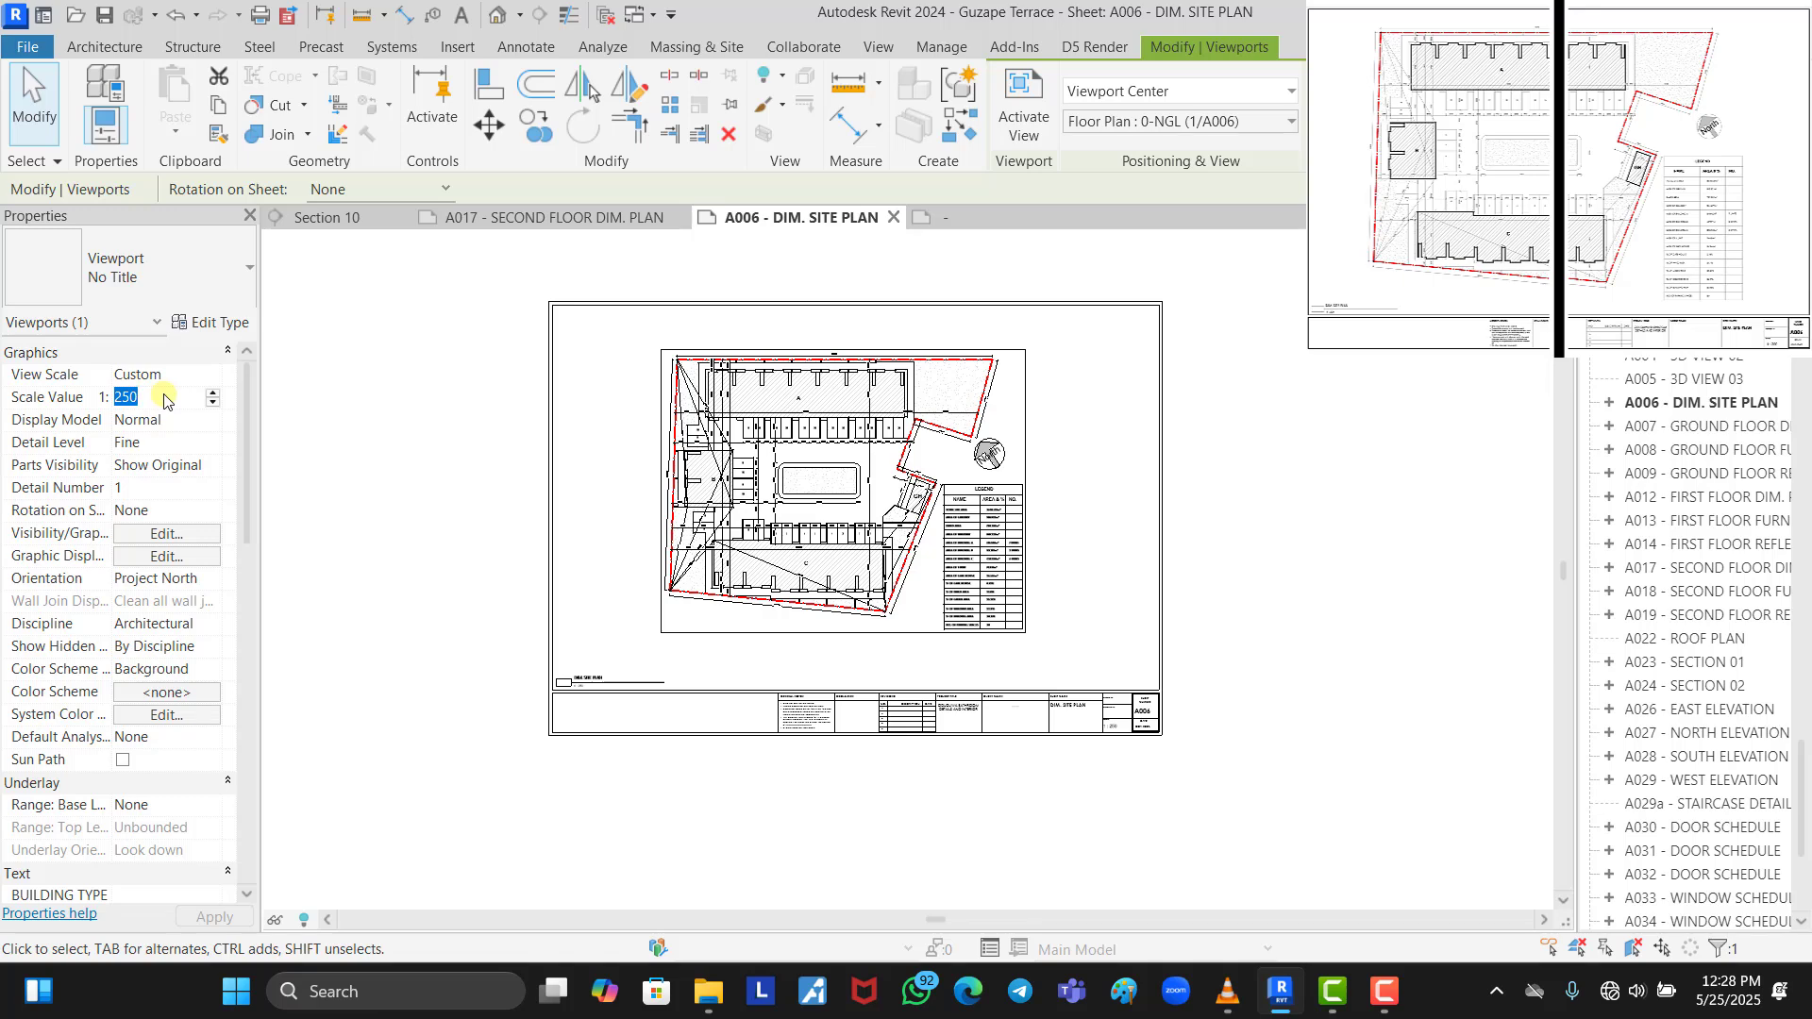
pyautogui.write('2')
pyautogui.press('Return')
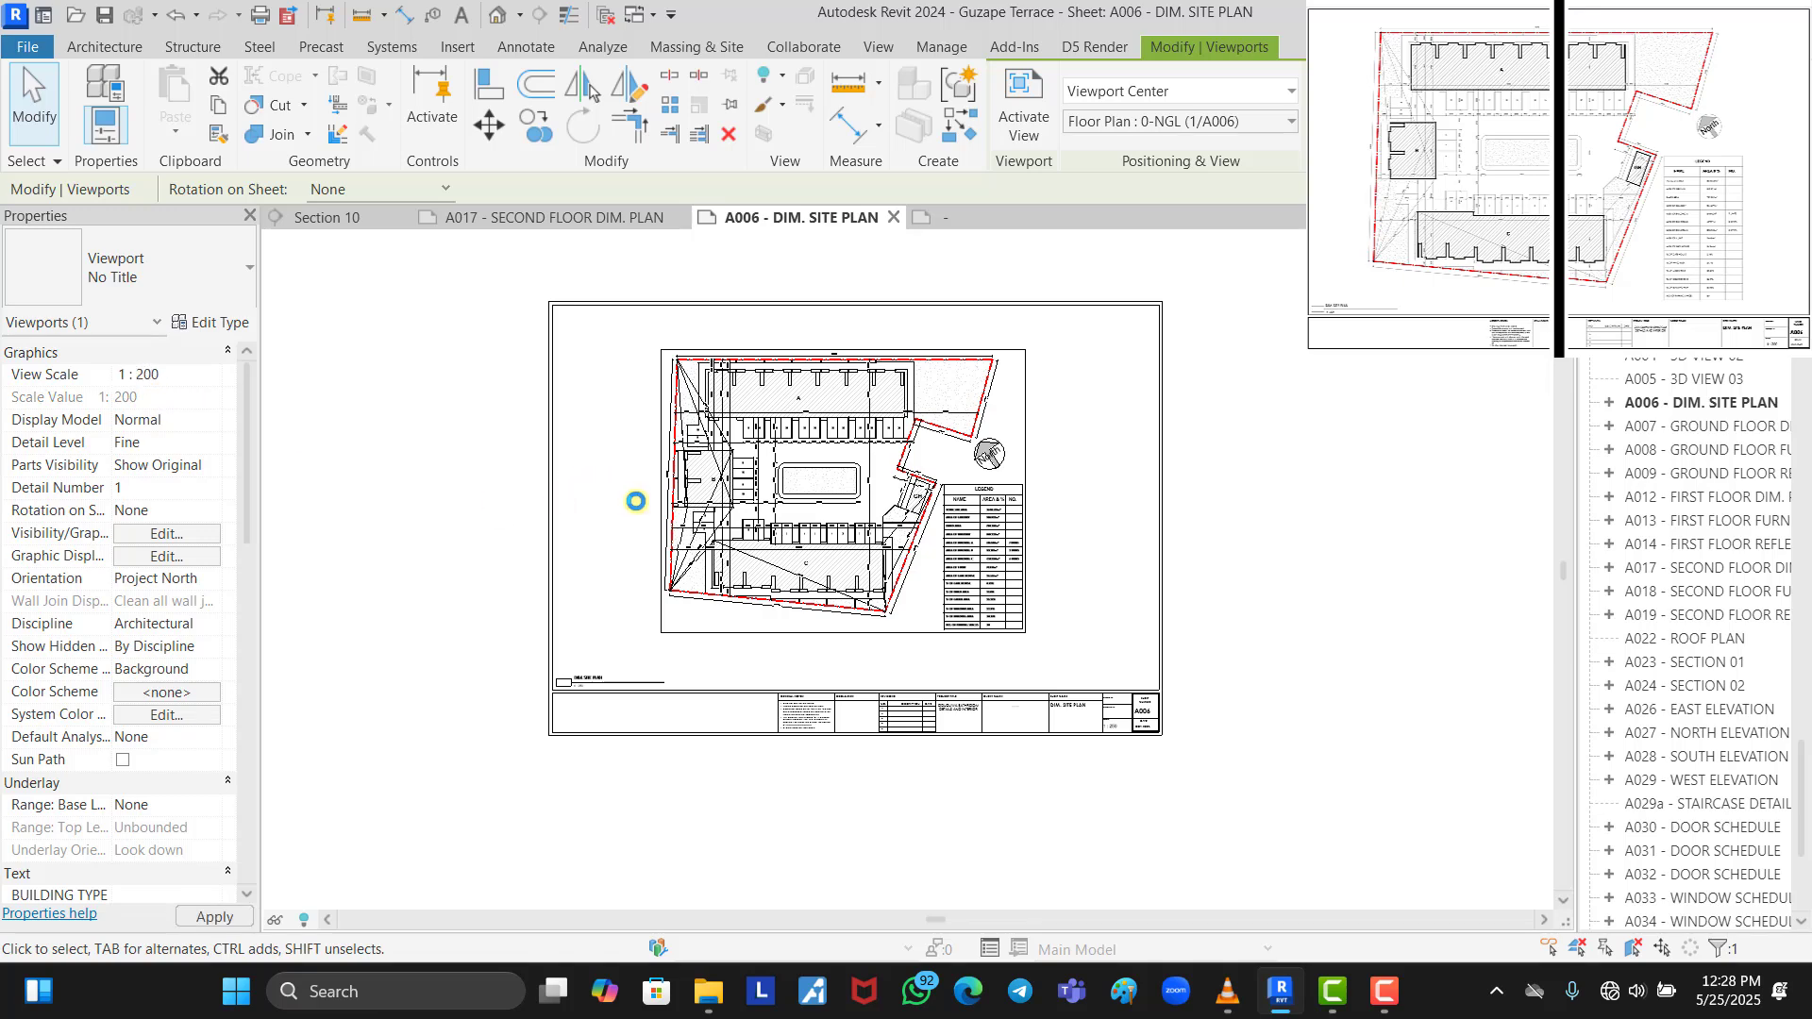
pyautogui.click(1276, 452)
pyautogui.moveTo(982, 460); pyautogui.dragTo(917, 481)
pyautogui.click(1374, 425)
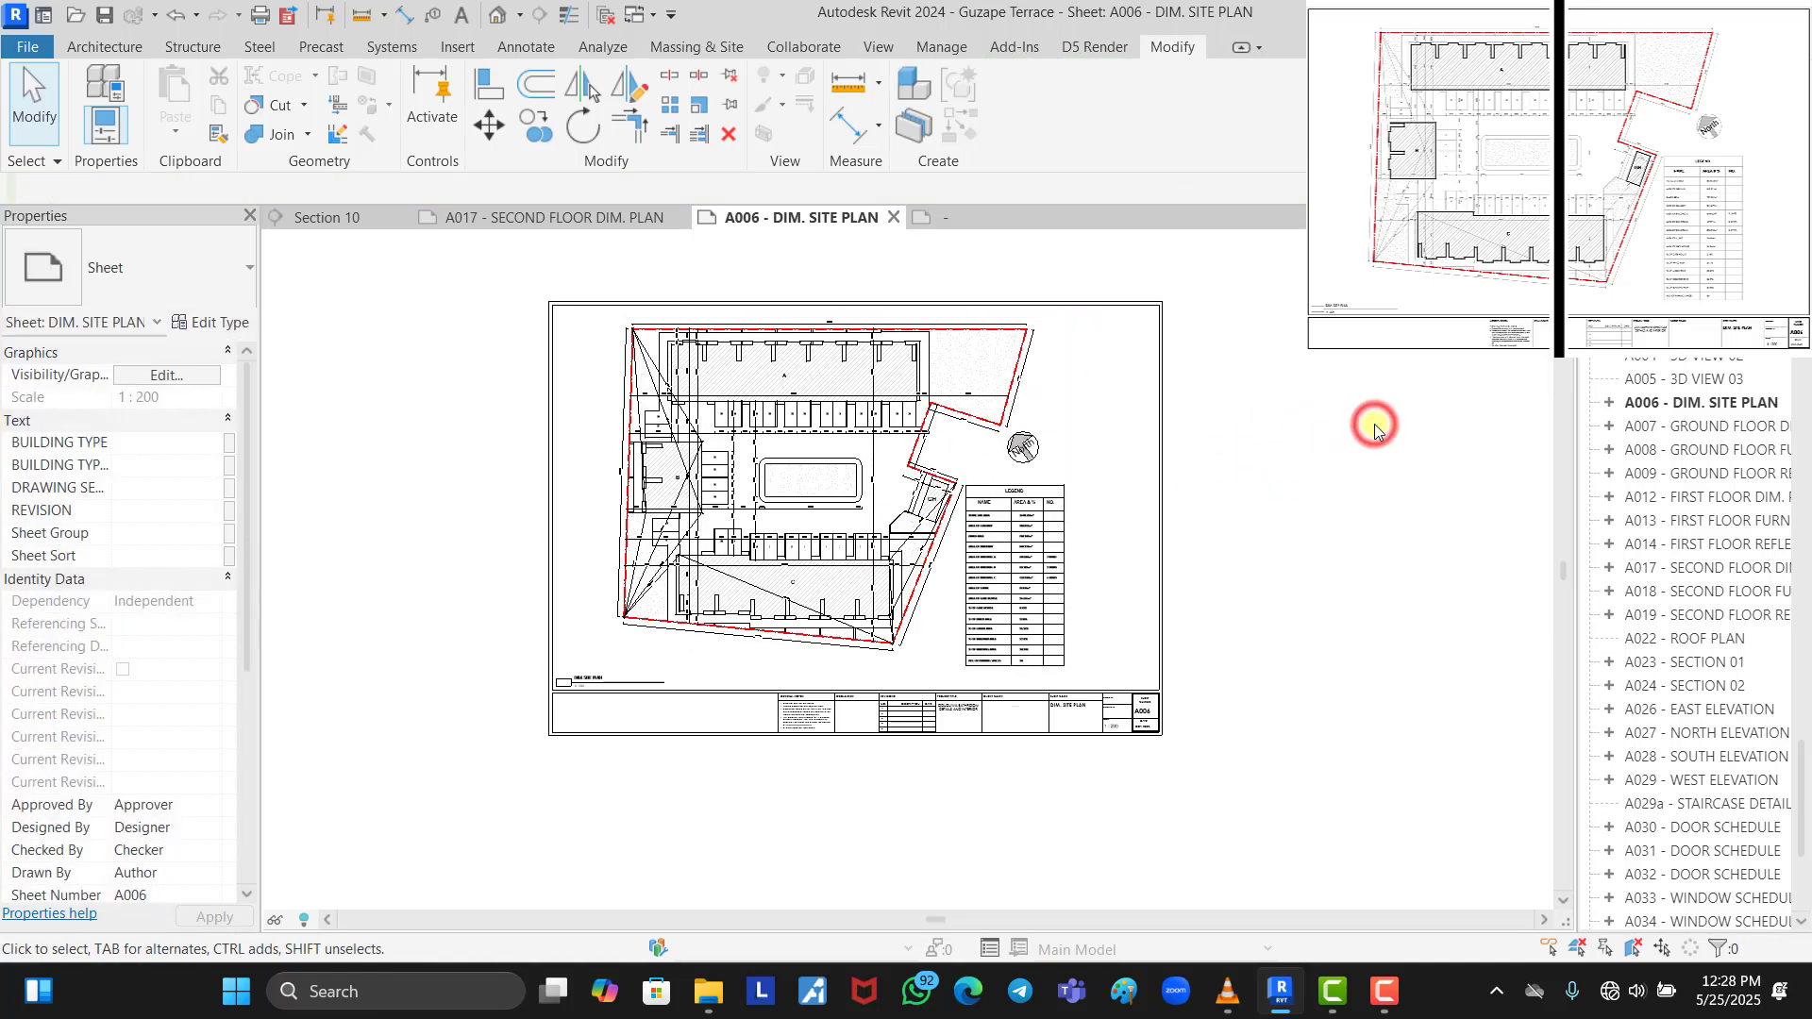
# Nudge the site plan viewport slightly right and down inside the sheet frame
pyautogui.click(906, 470)
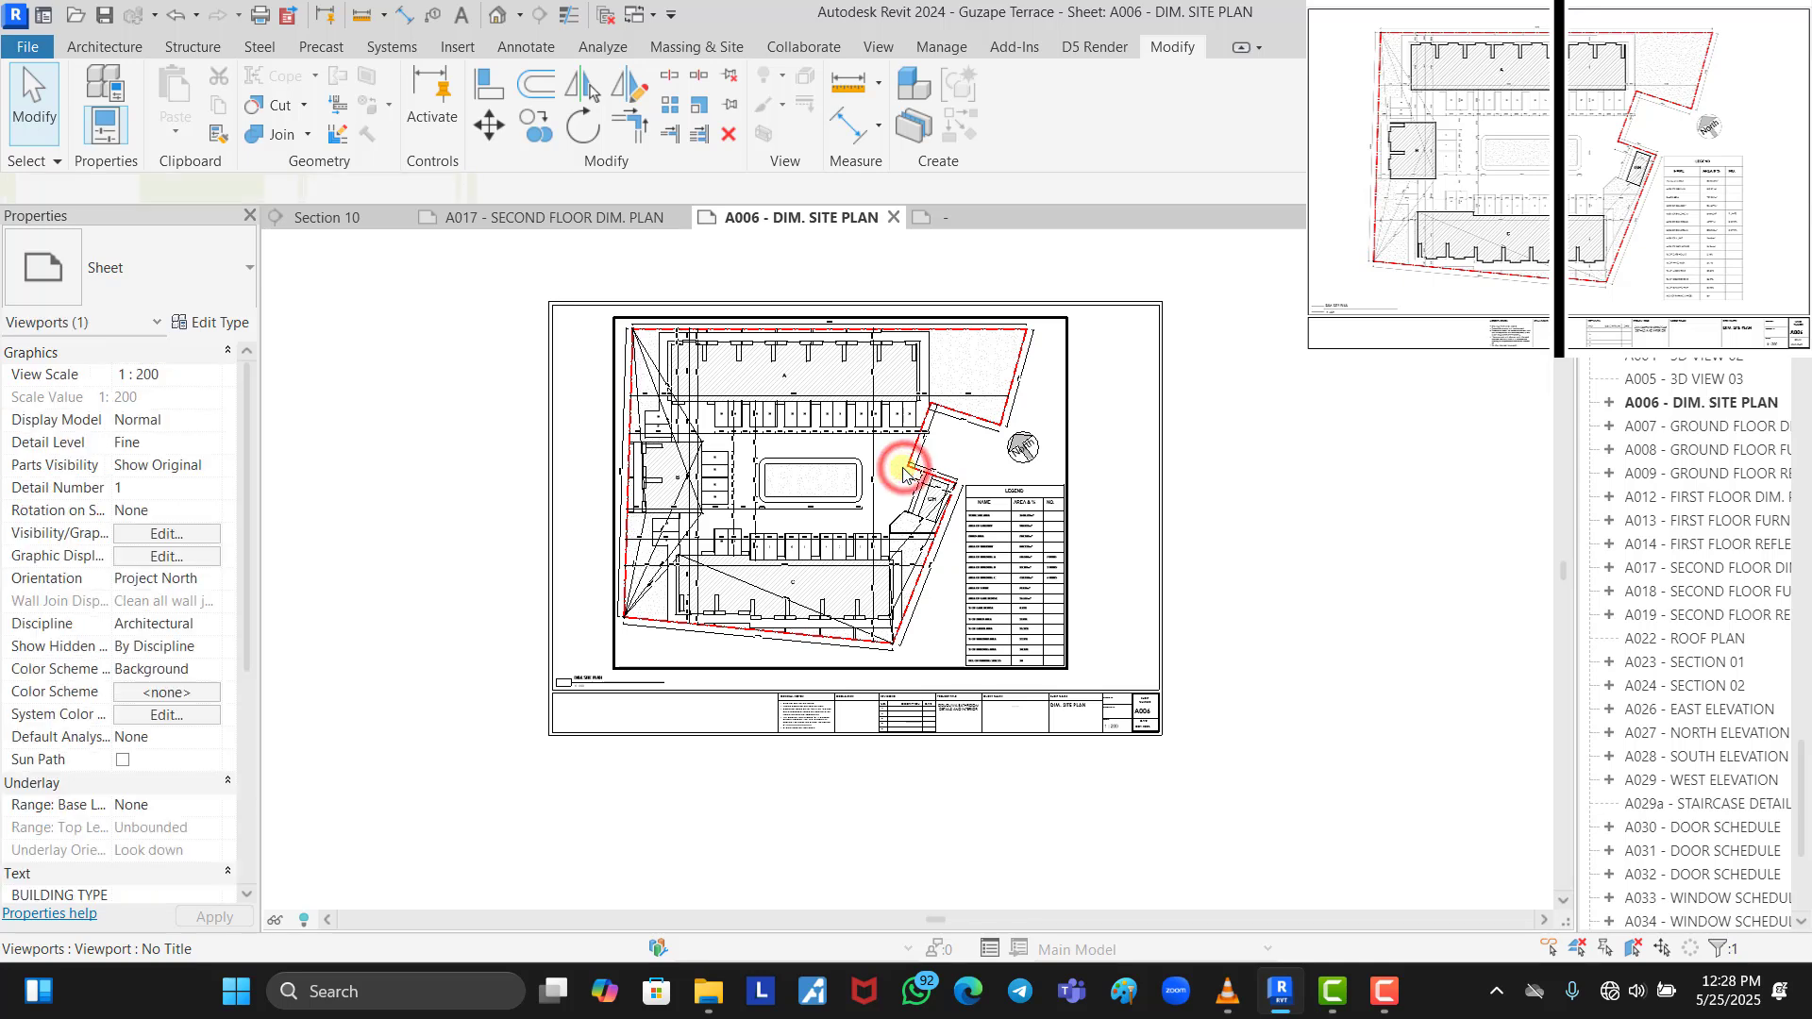
pyautogui.press('Right')
pyautogui.press('Right')
pyautogui.press('Down')
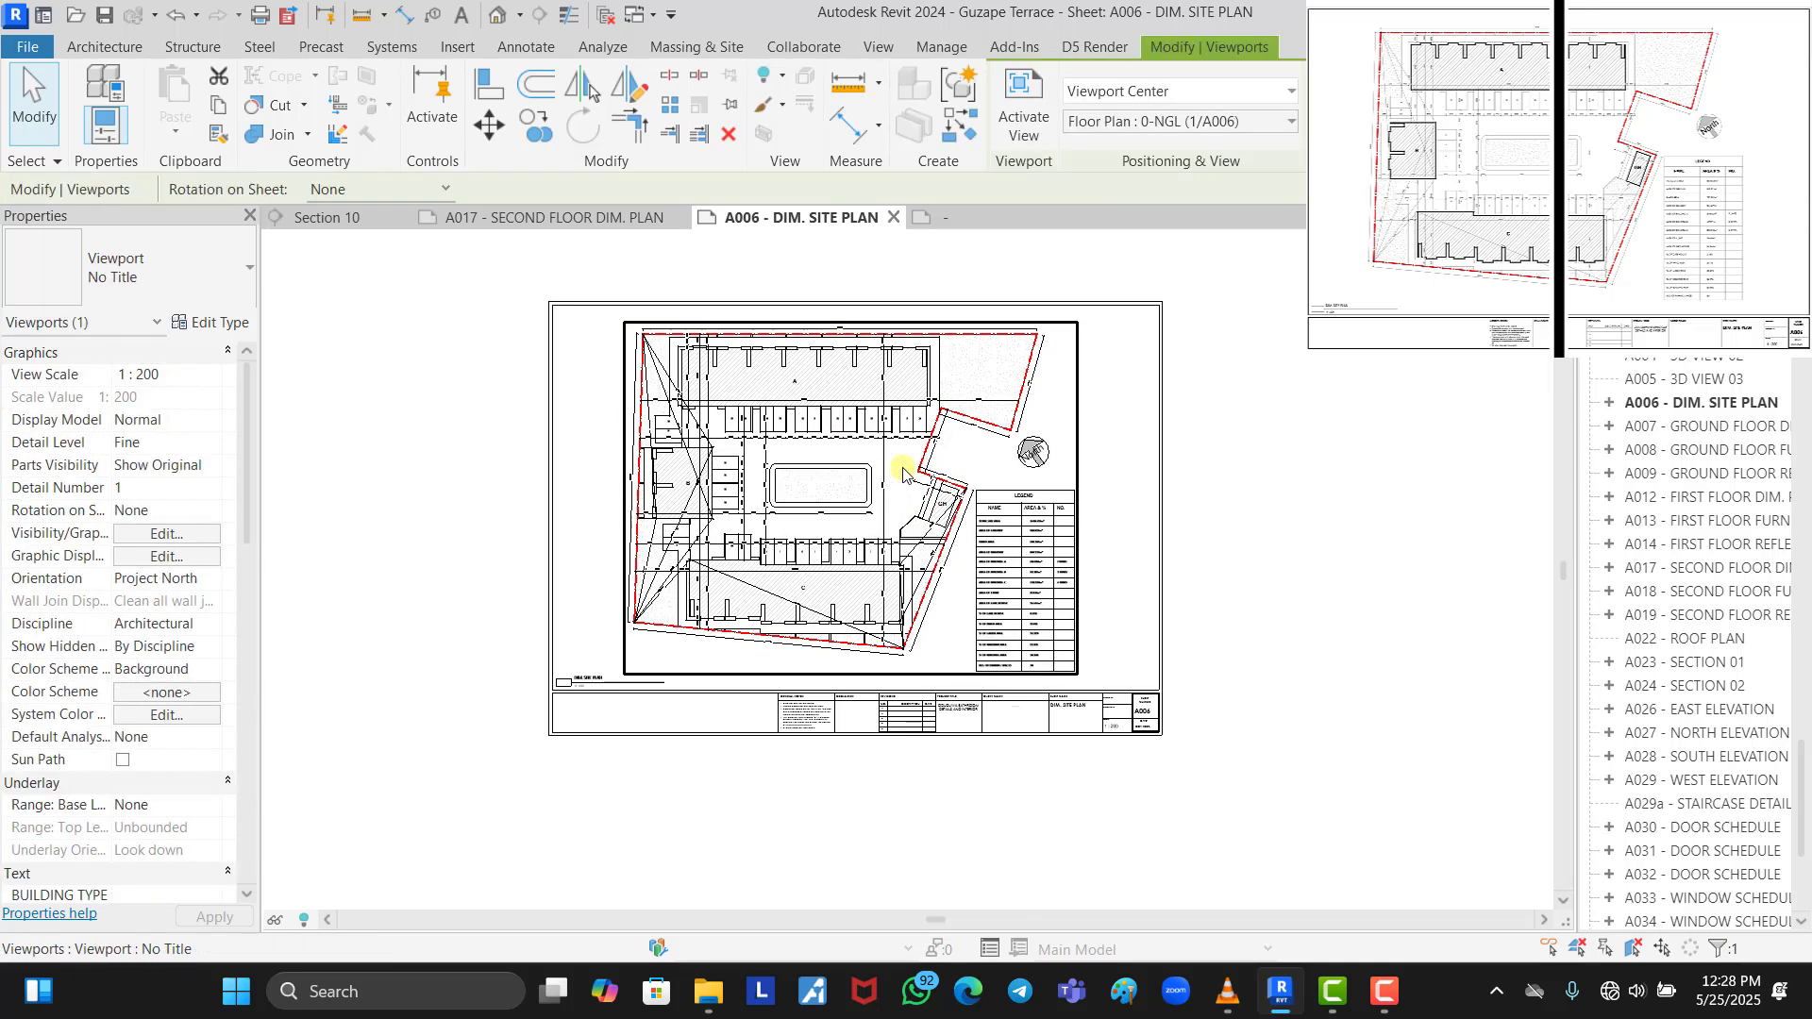
pyautogui.click(1348, 423)
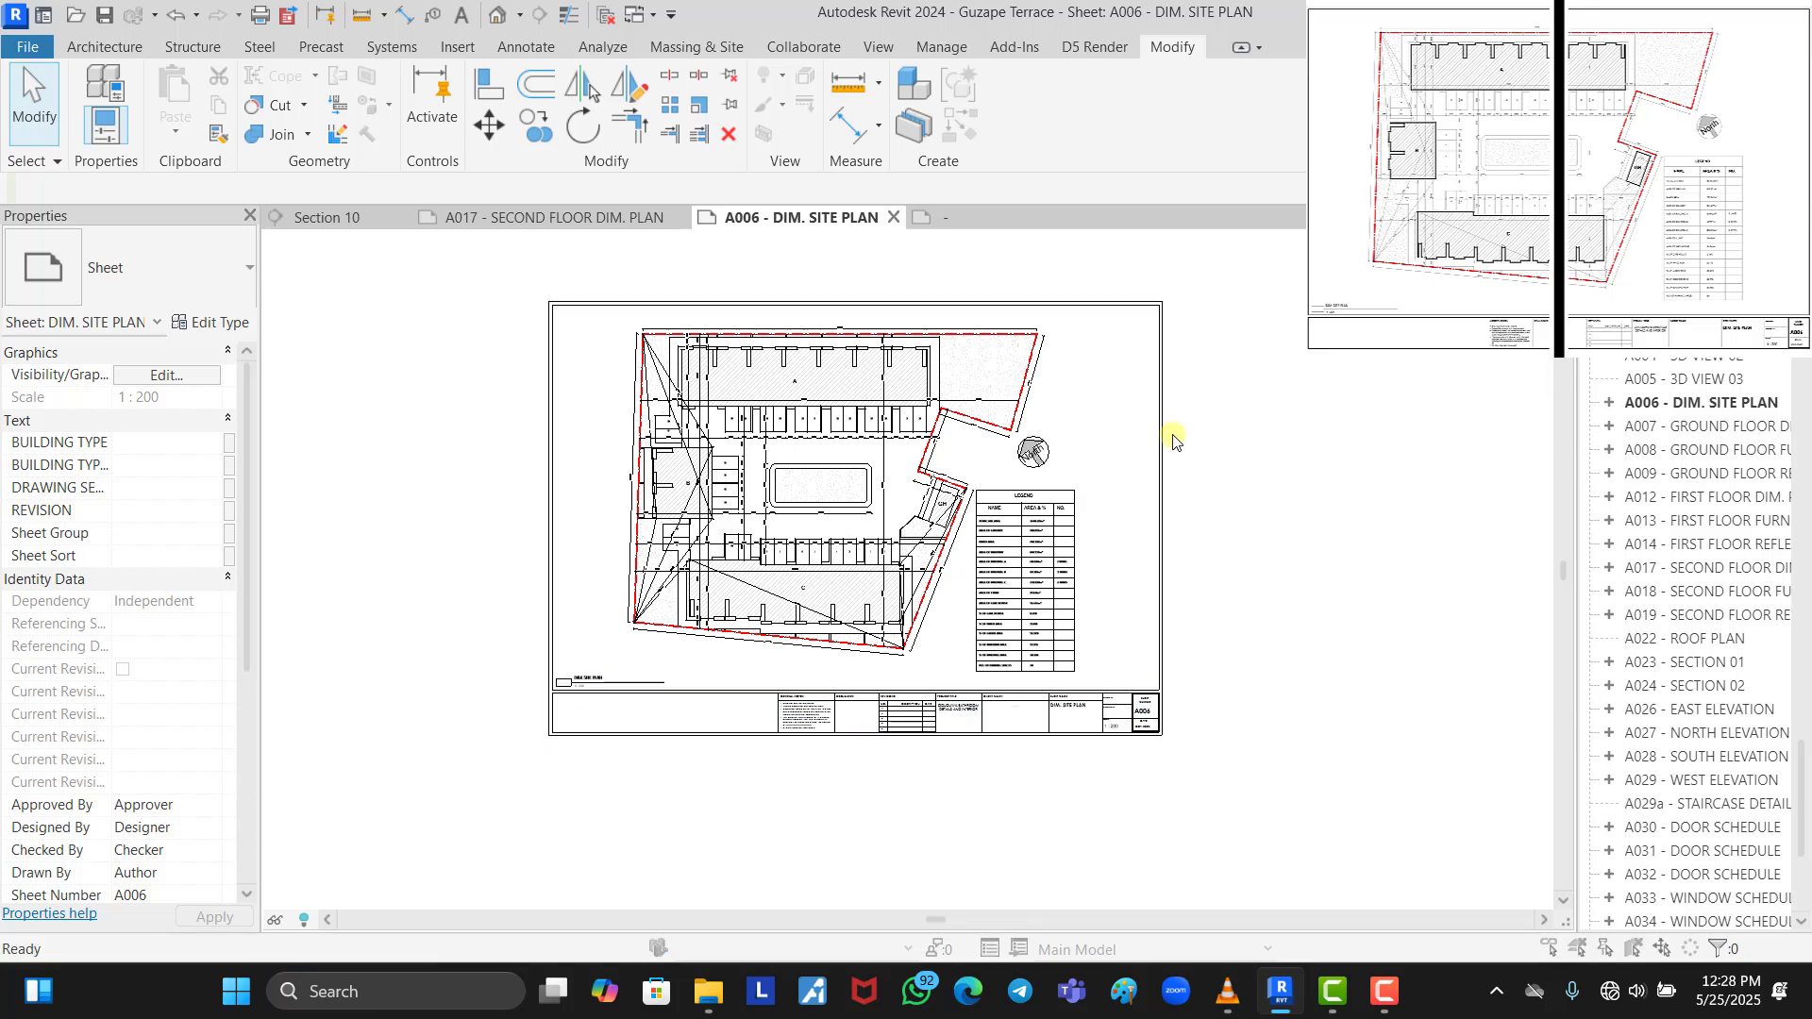
# Configure the PDF print setup to A3 portrait, 100% zoom and user-defined offset-from-corner placement
pyautogui.hotkey('ctrl', 'p')
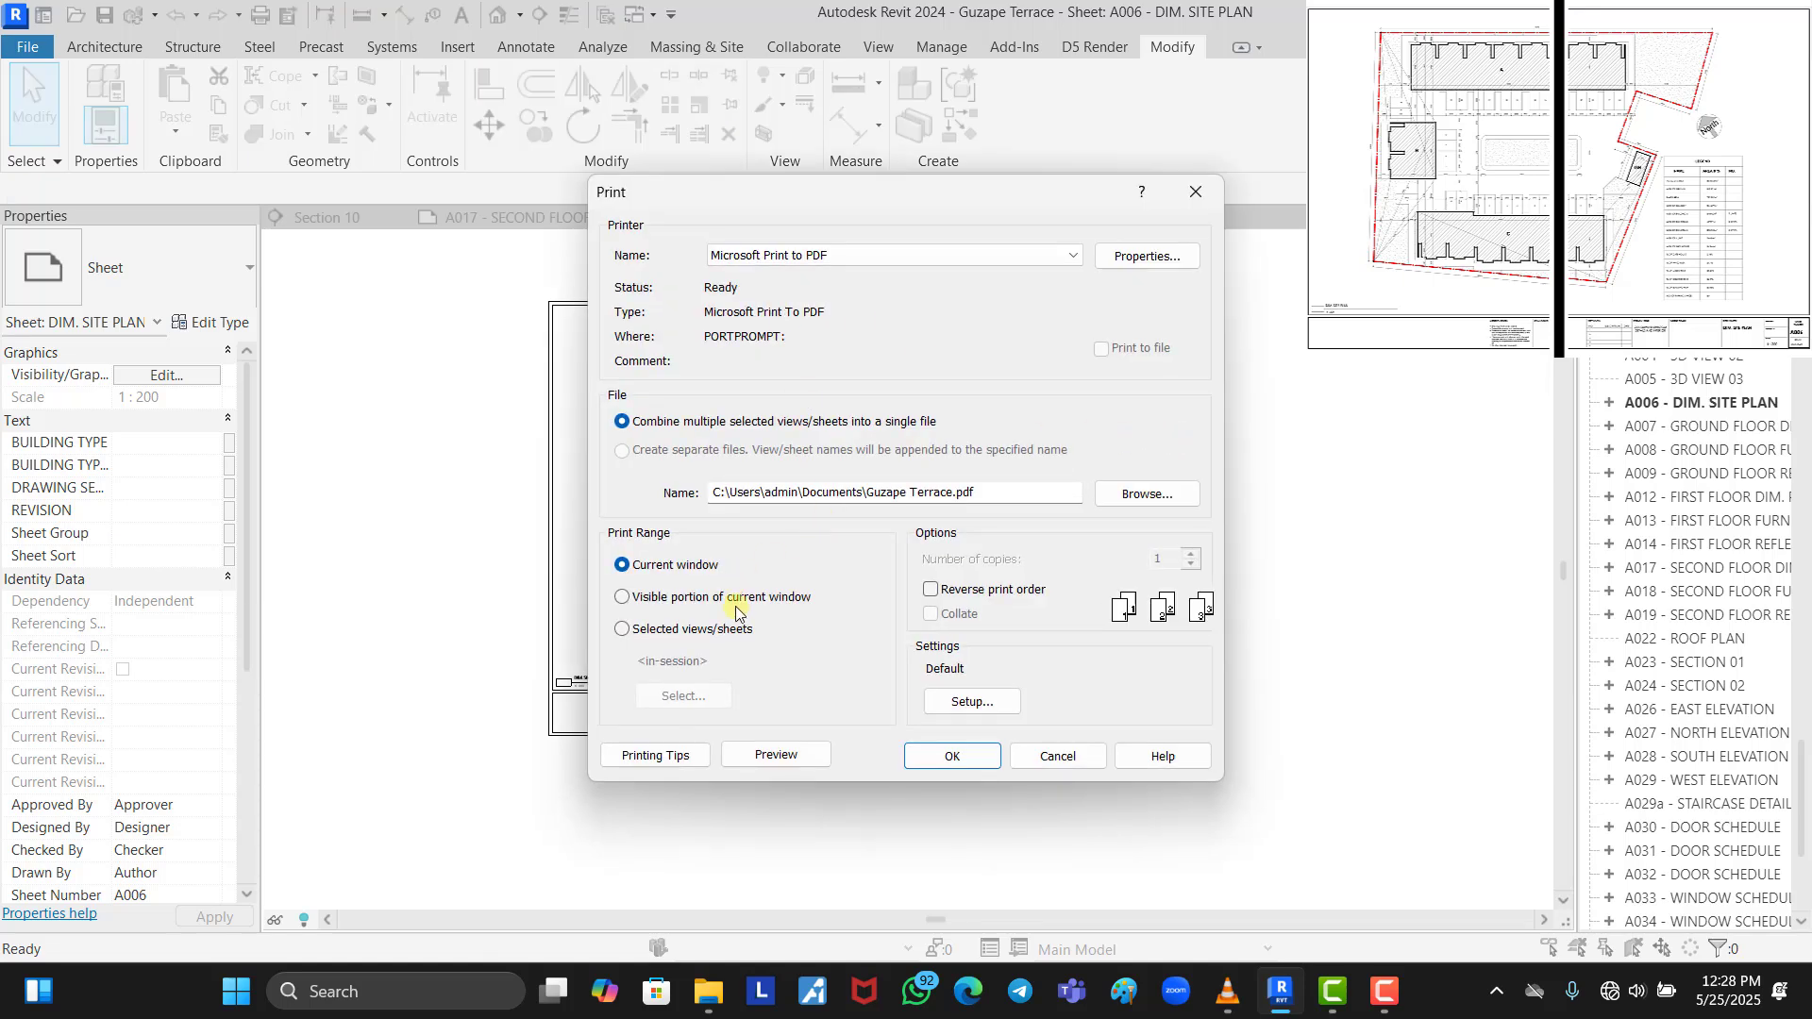
pyautogui.click(953, 701)
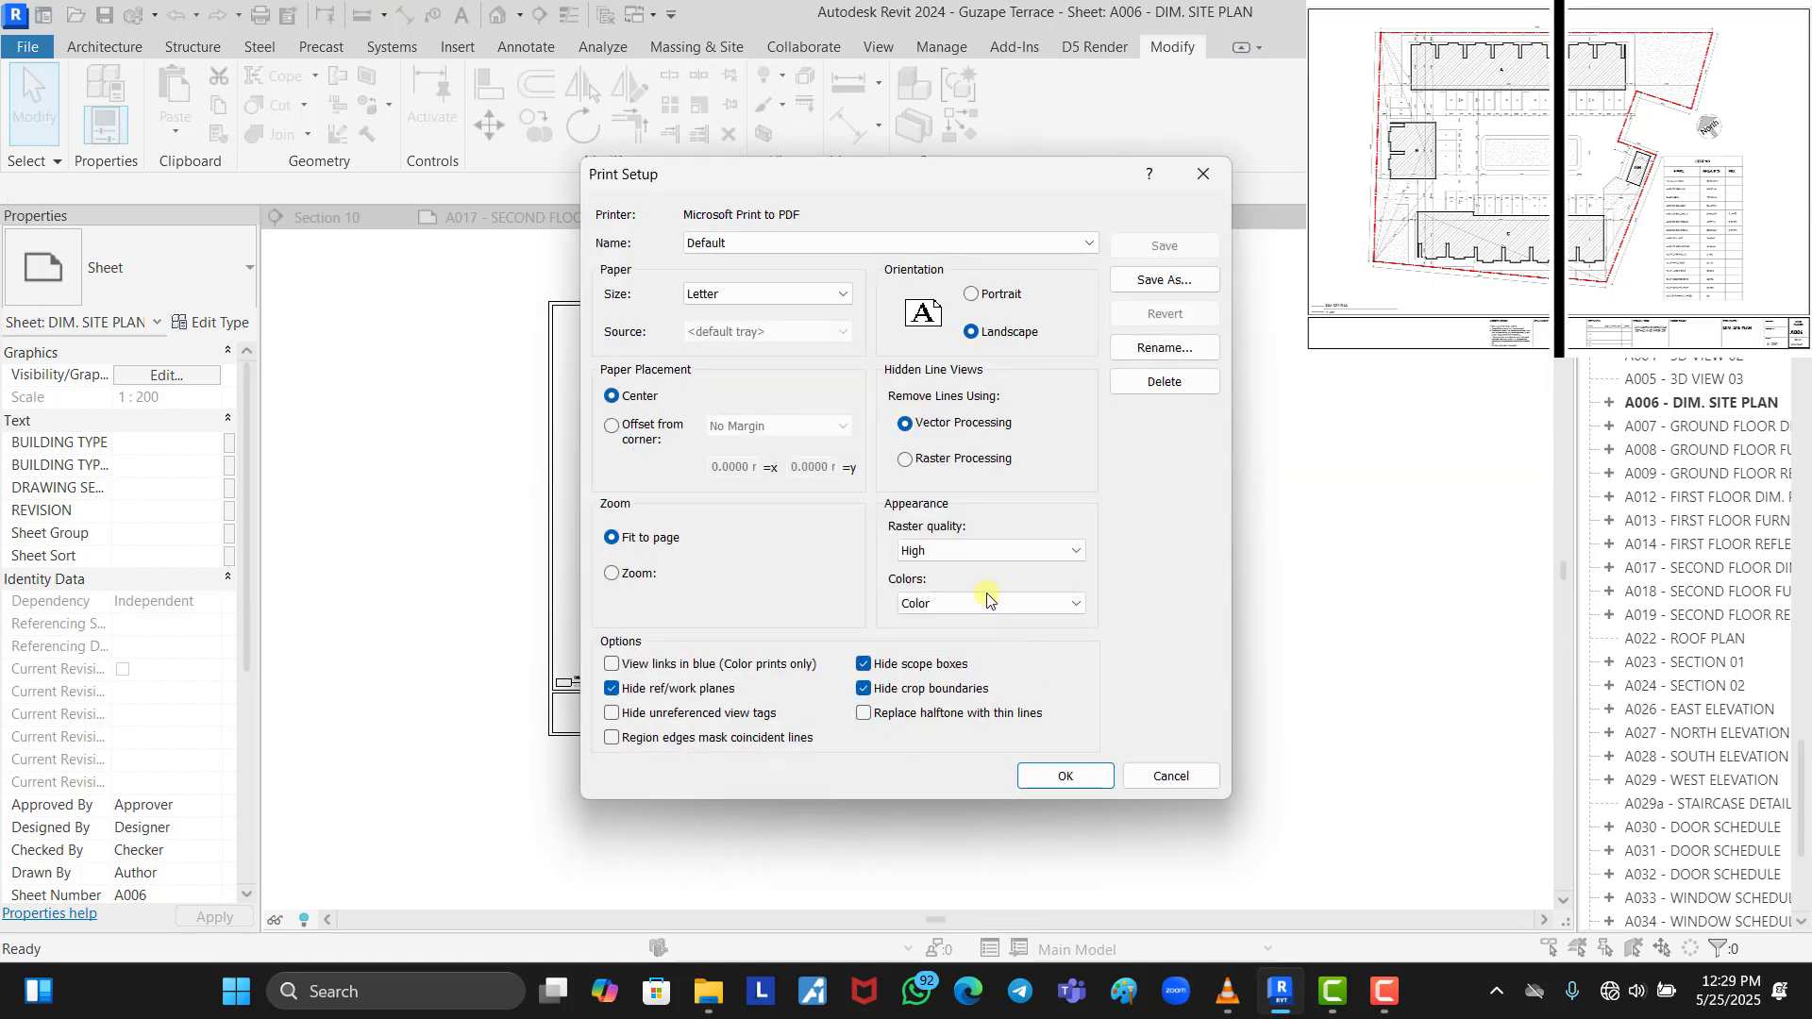
pyautogui.click(797, 294)
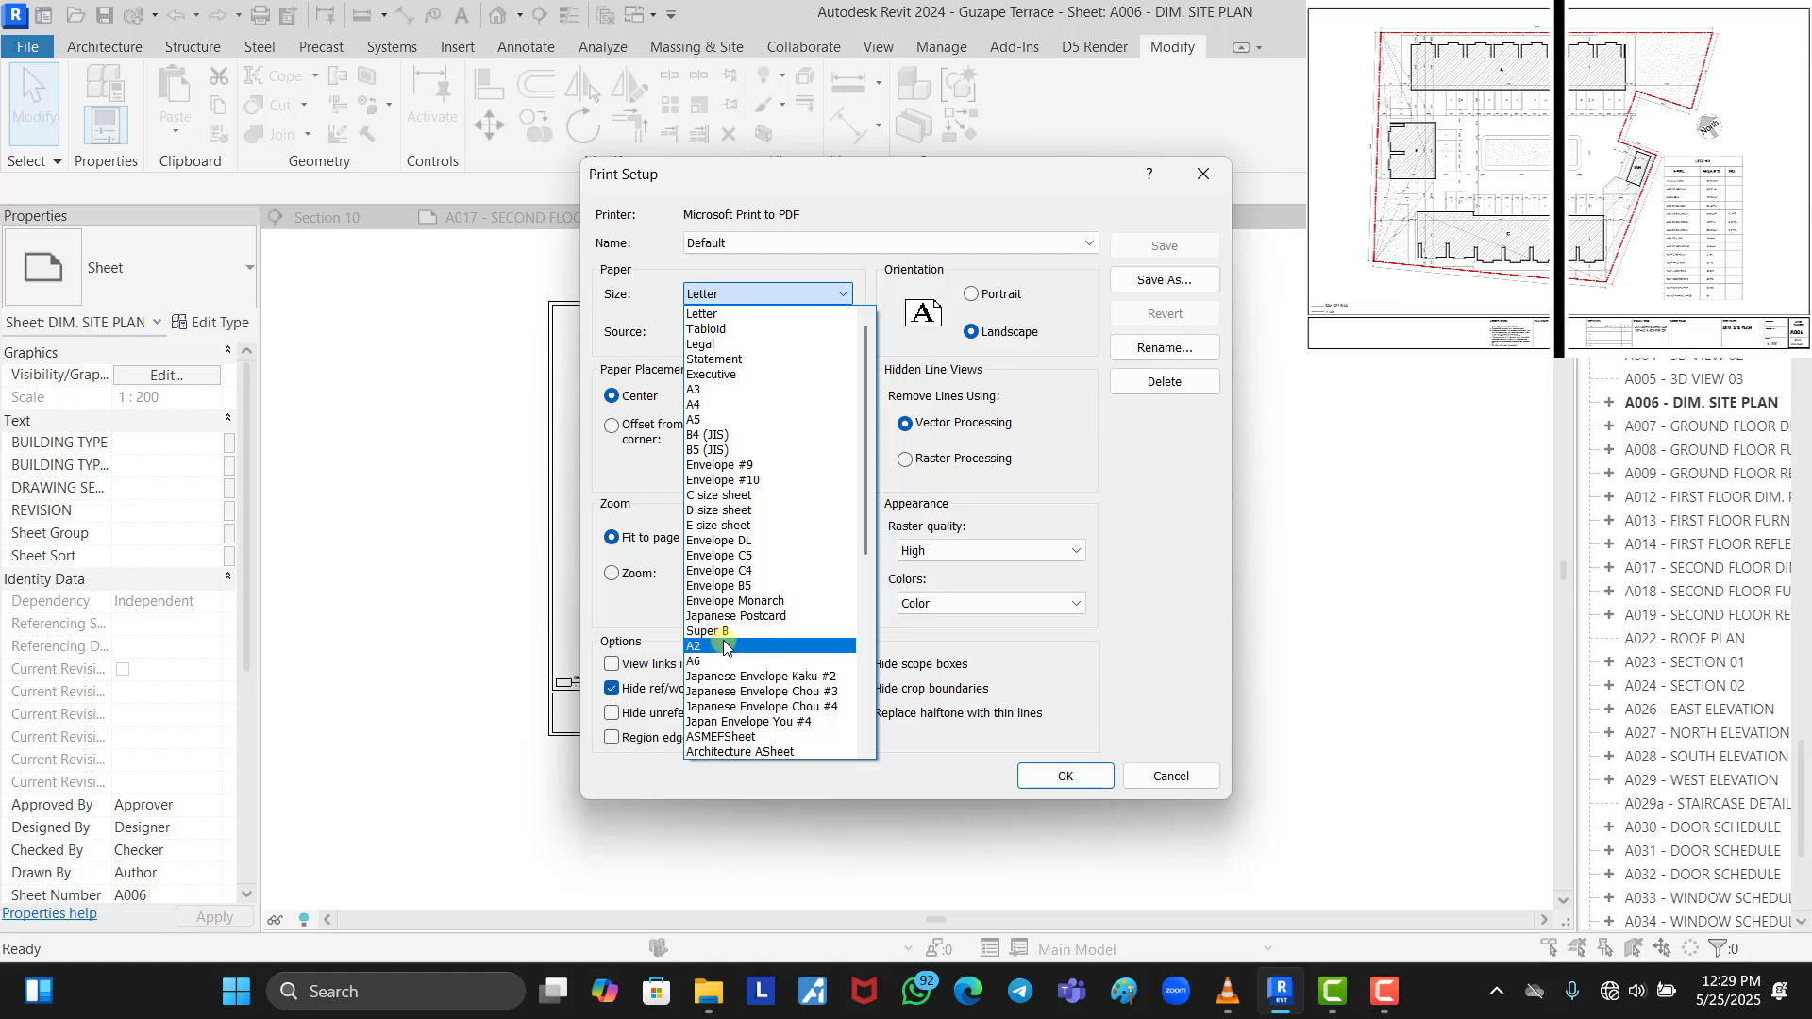
pyautogui.click(707, 390)
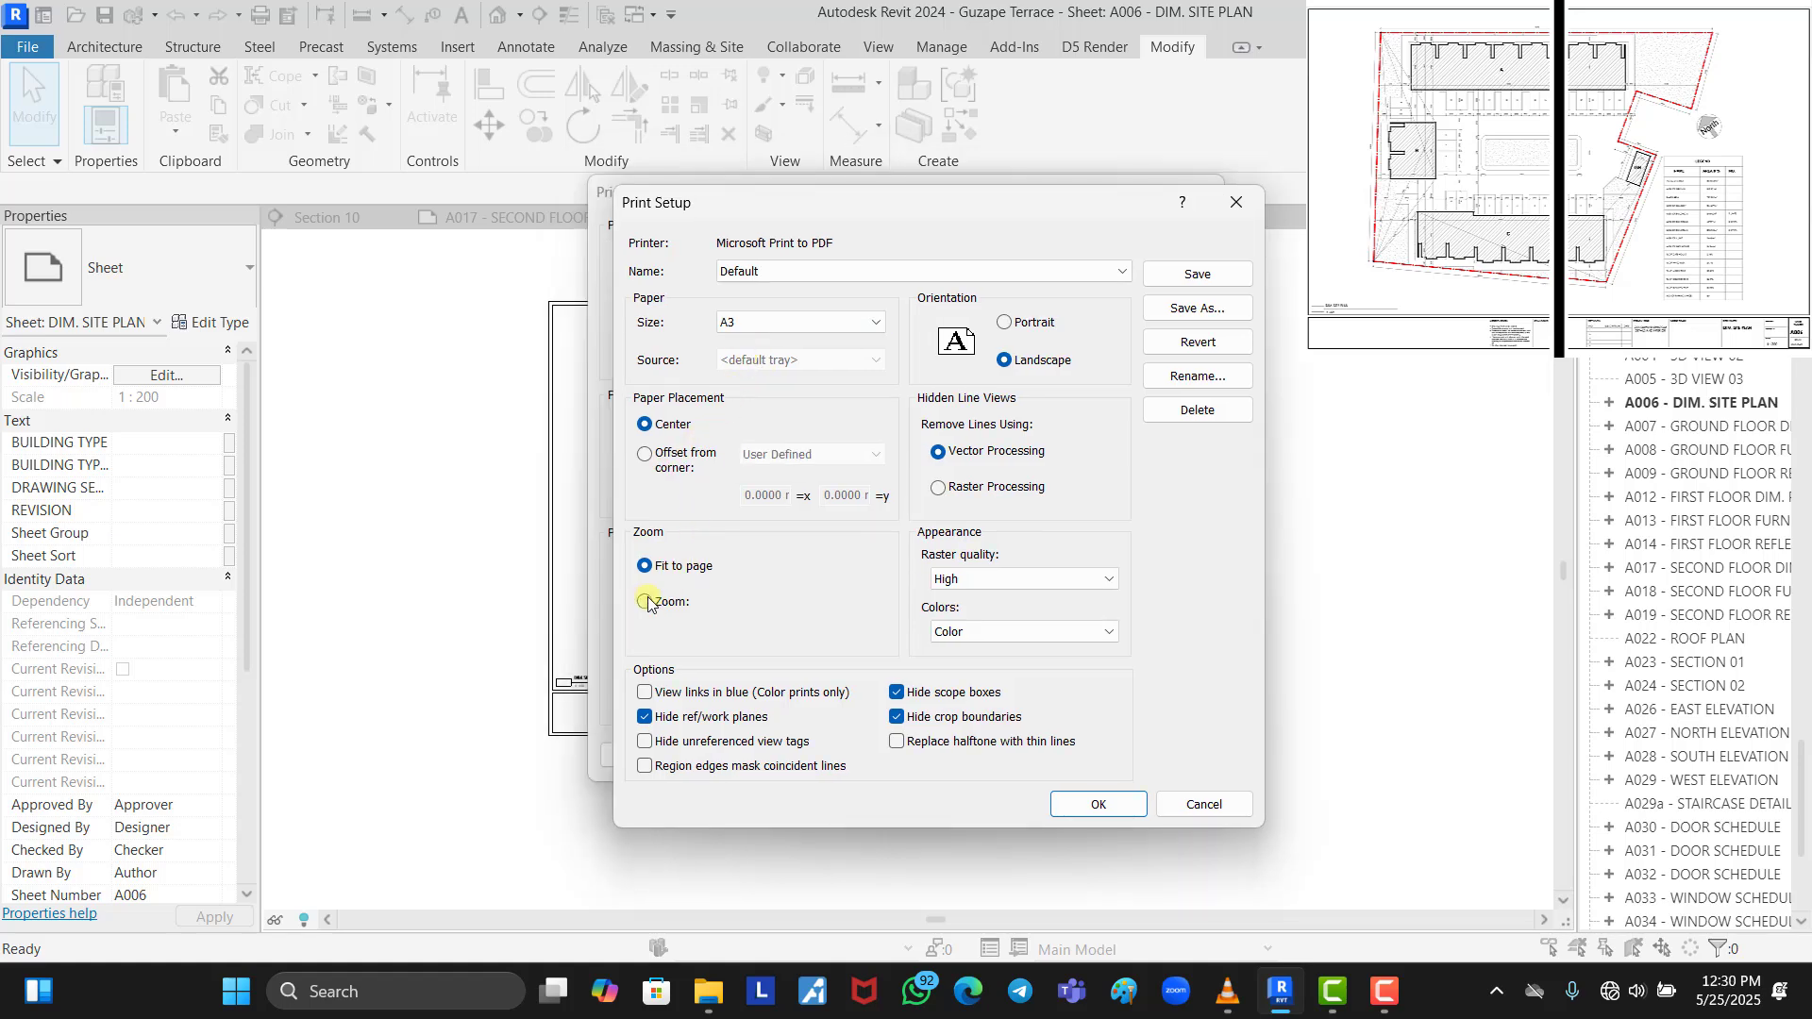
pyautogui.click(645, 602)
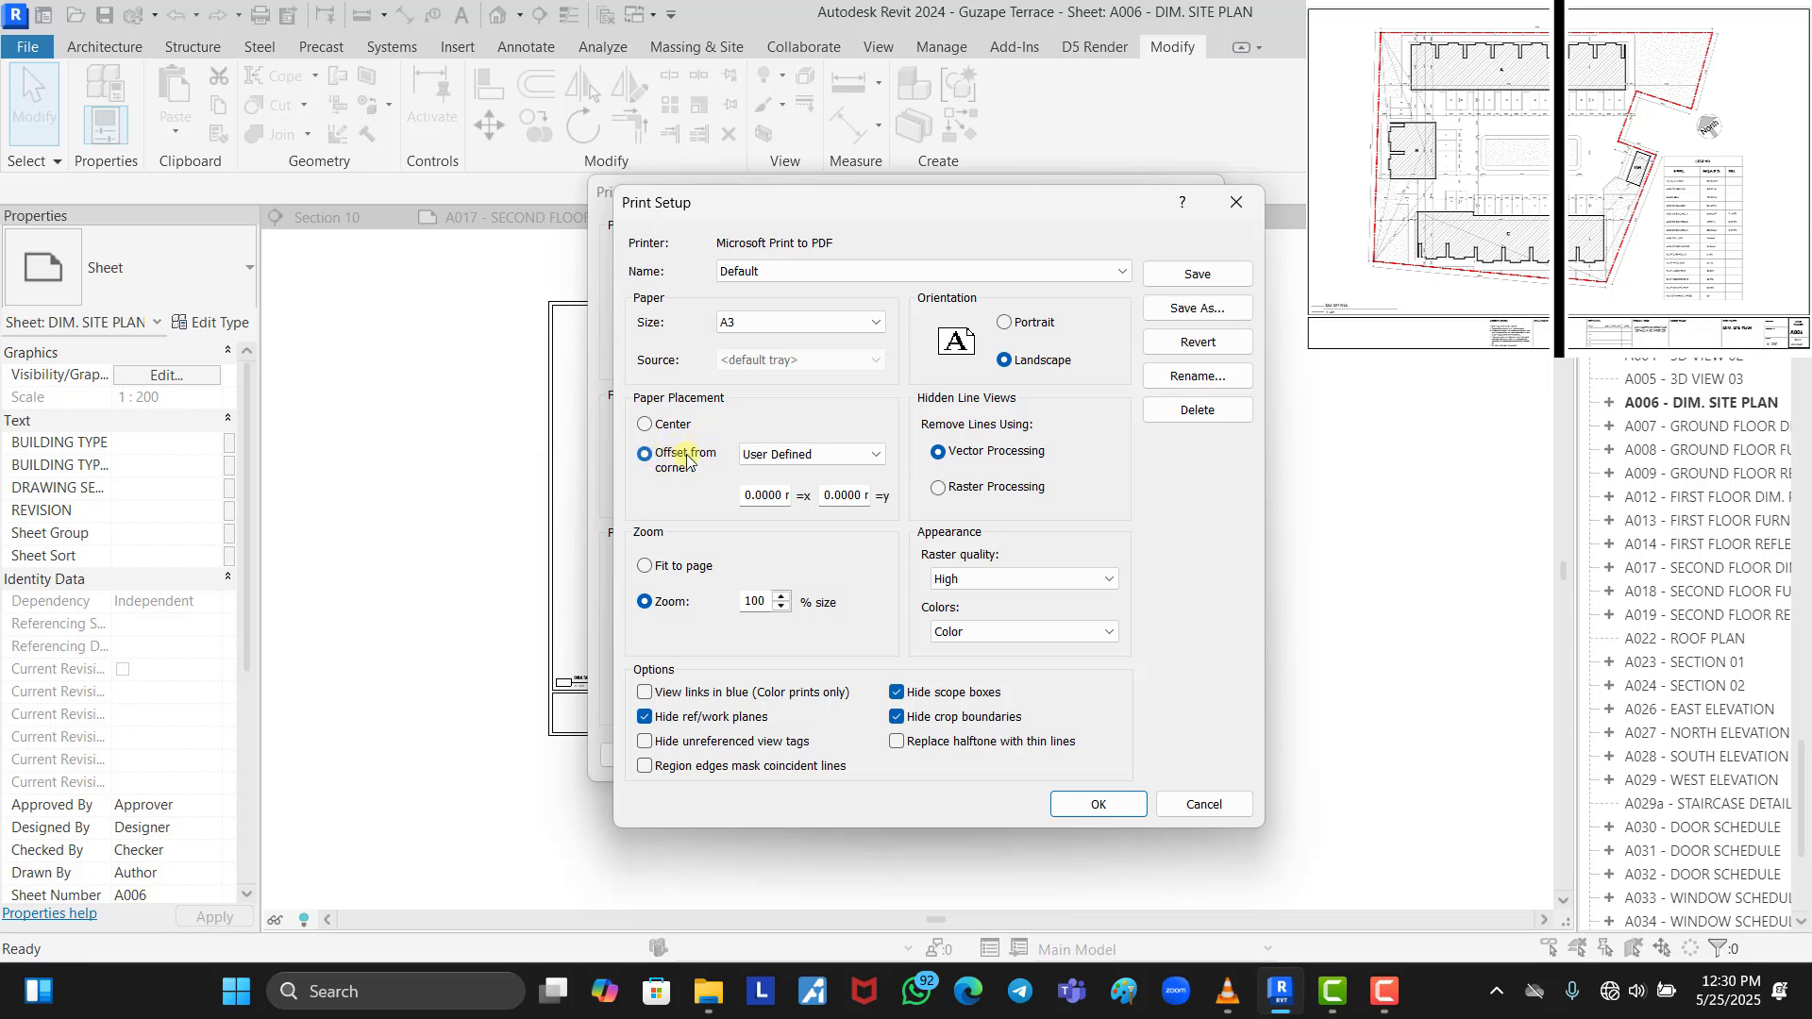
pyautogui.click(1003, 324)
pyautogui.click(1068, 804)
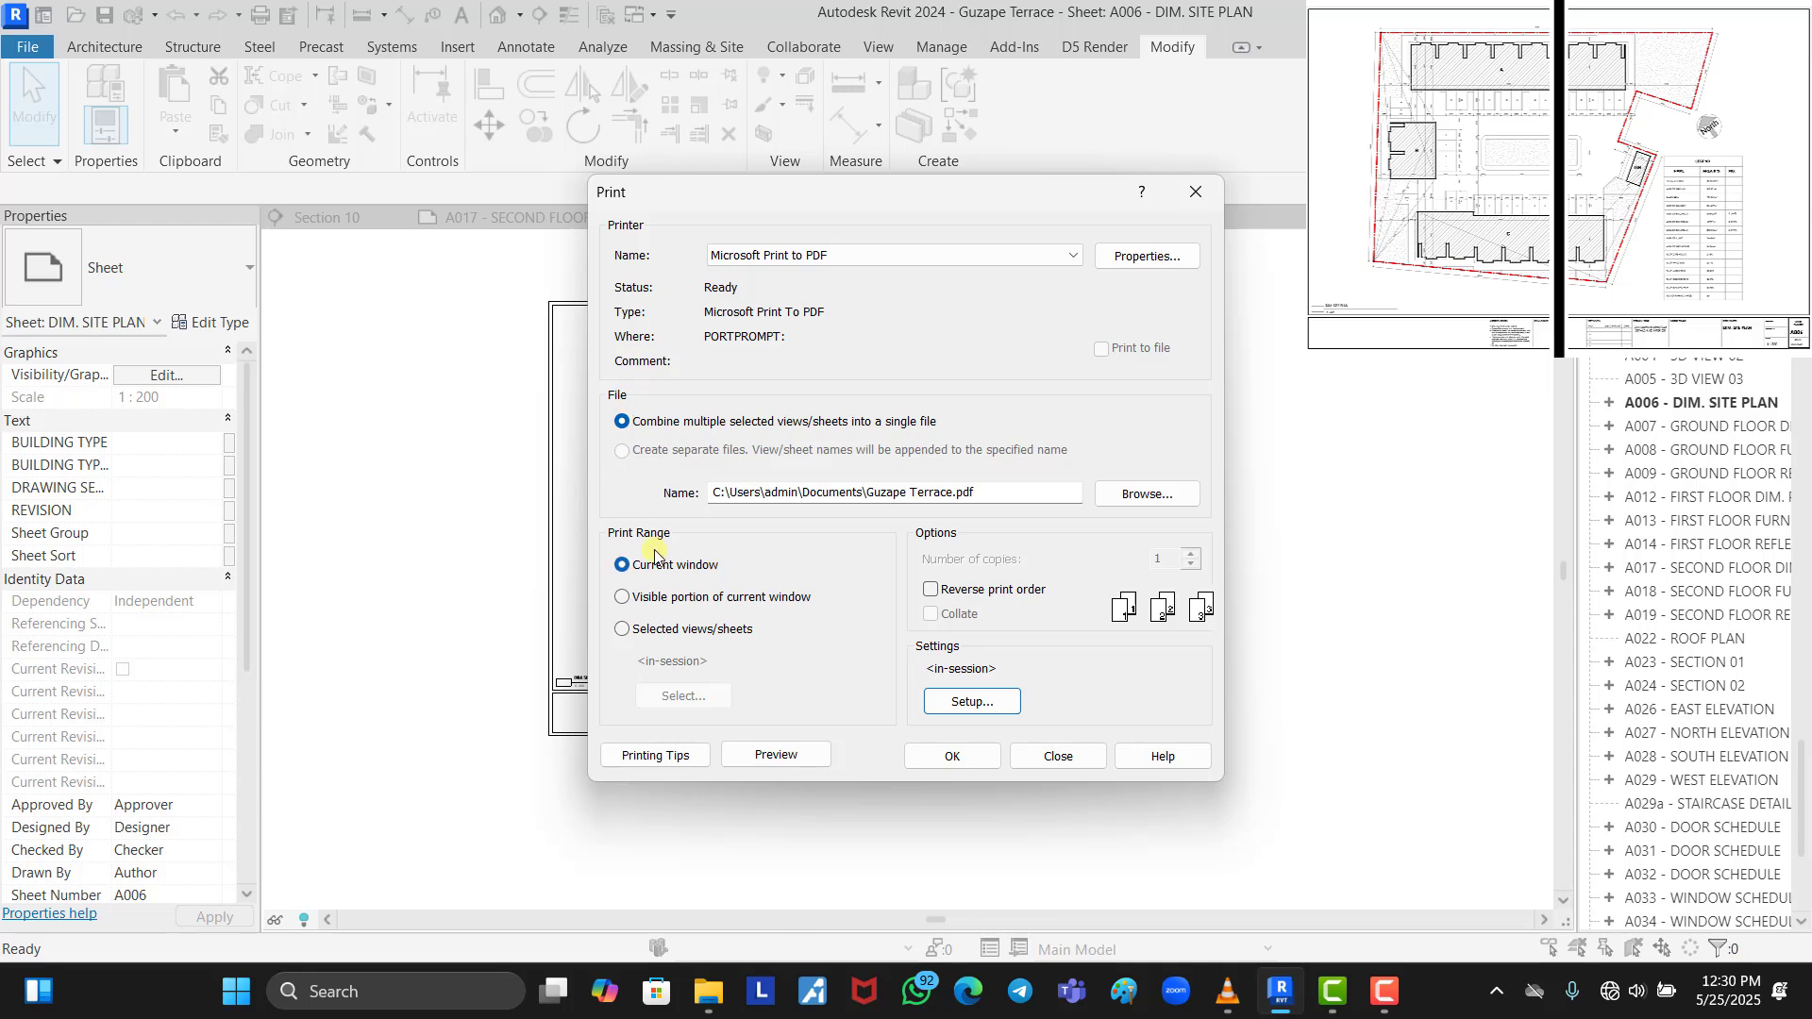
# Print the current sheet to a PDF named 1 in the 01 - WAREHOUSE folder
pyautogui.click(972, 759)
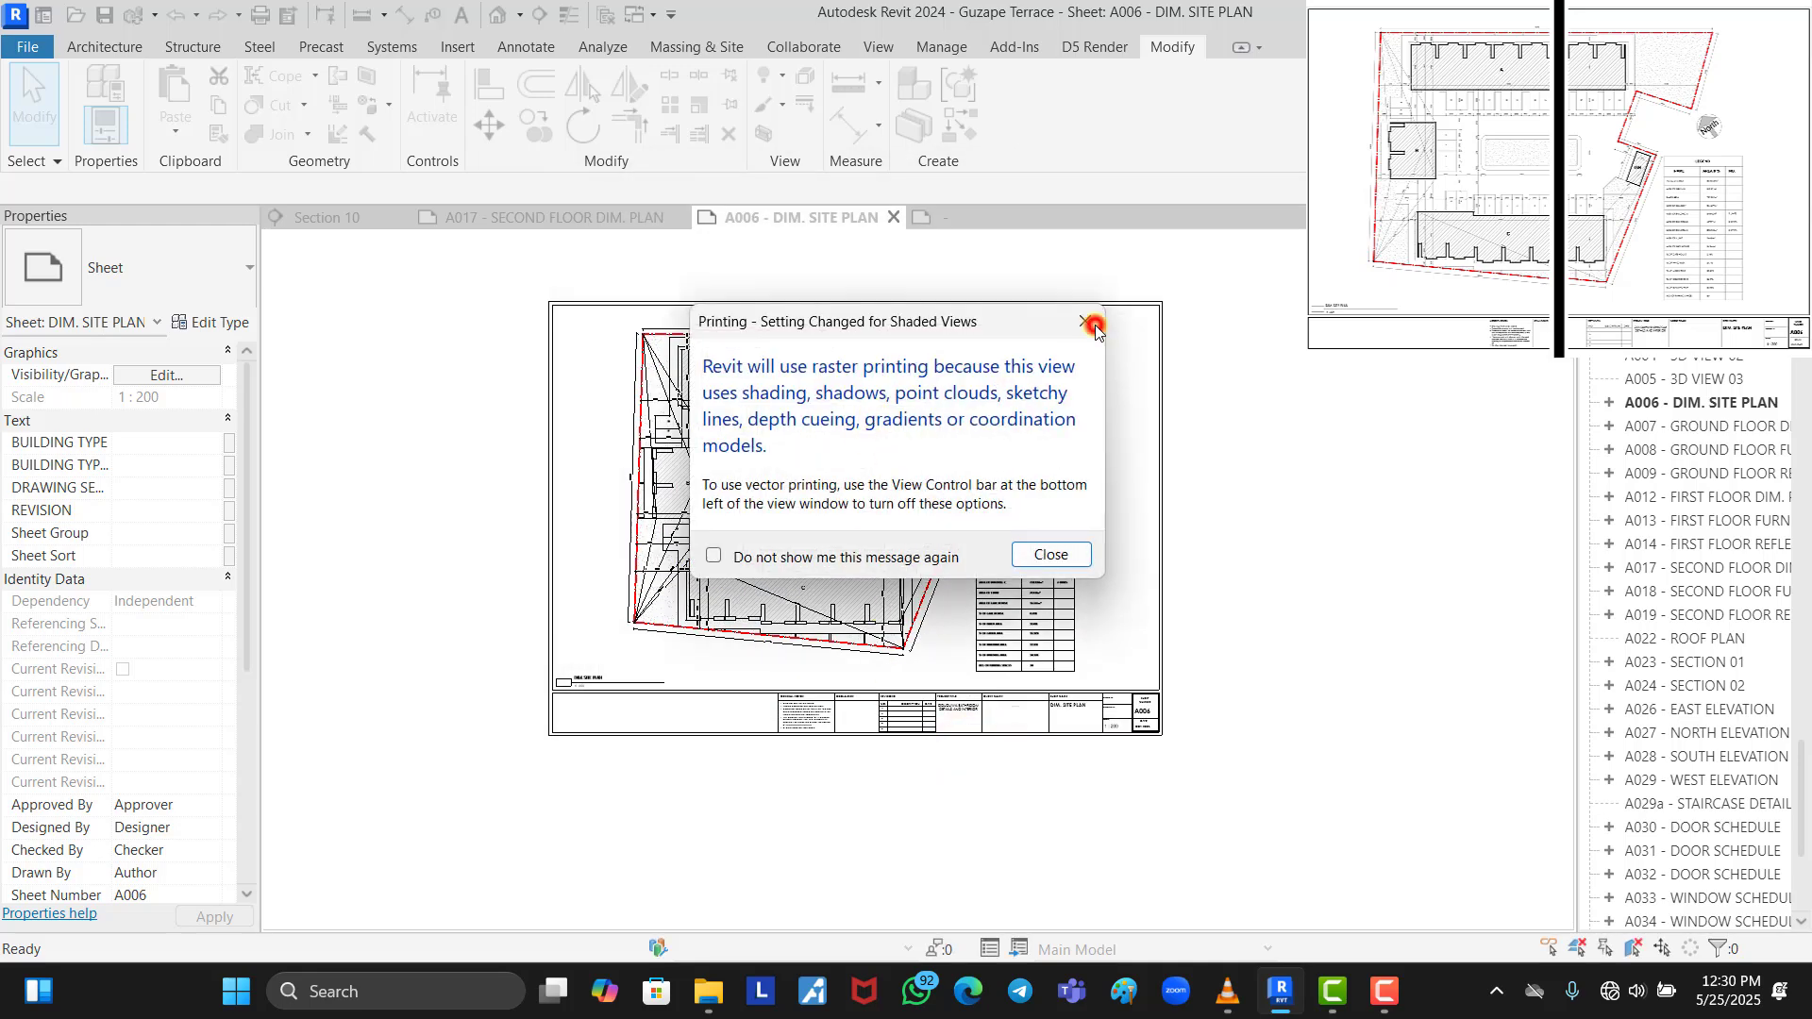
pyautogui.click(1091, 324)
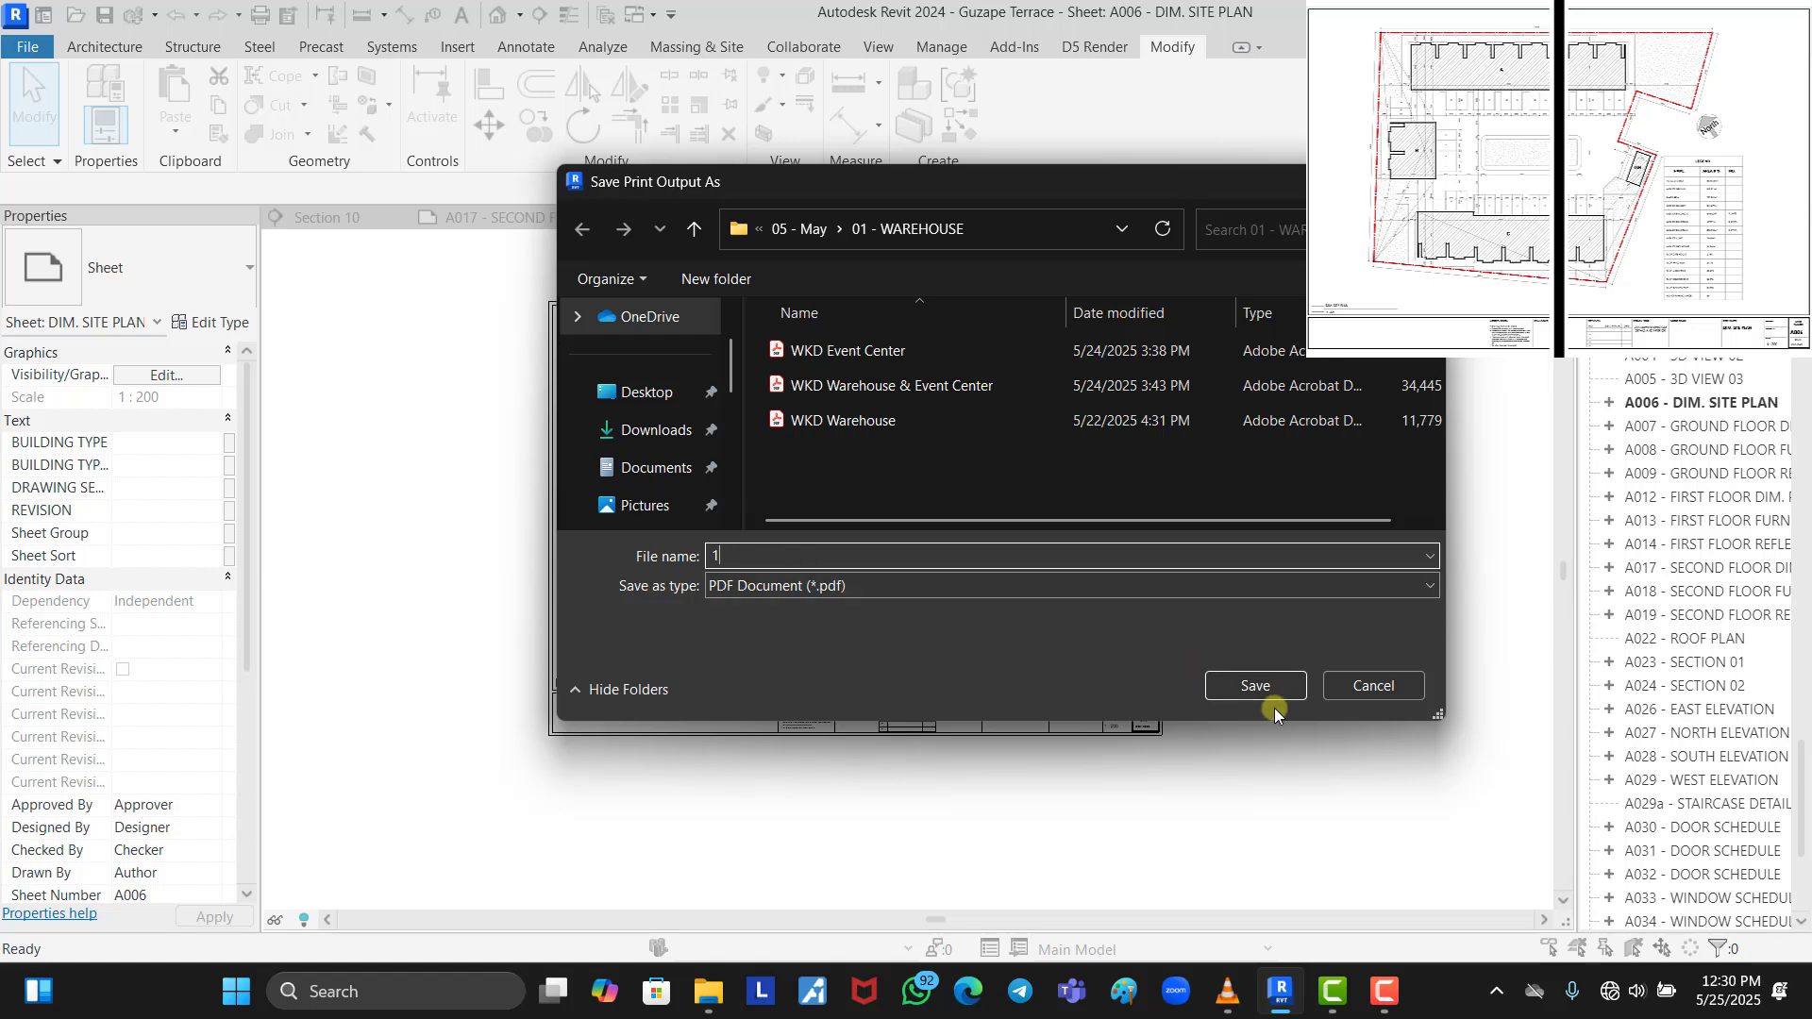
pyautogui.click(1256, 687)
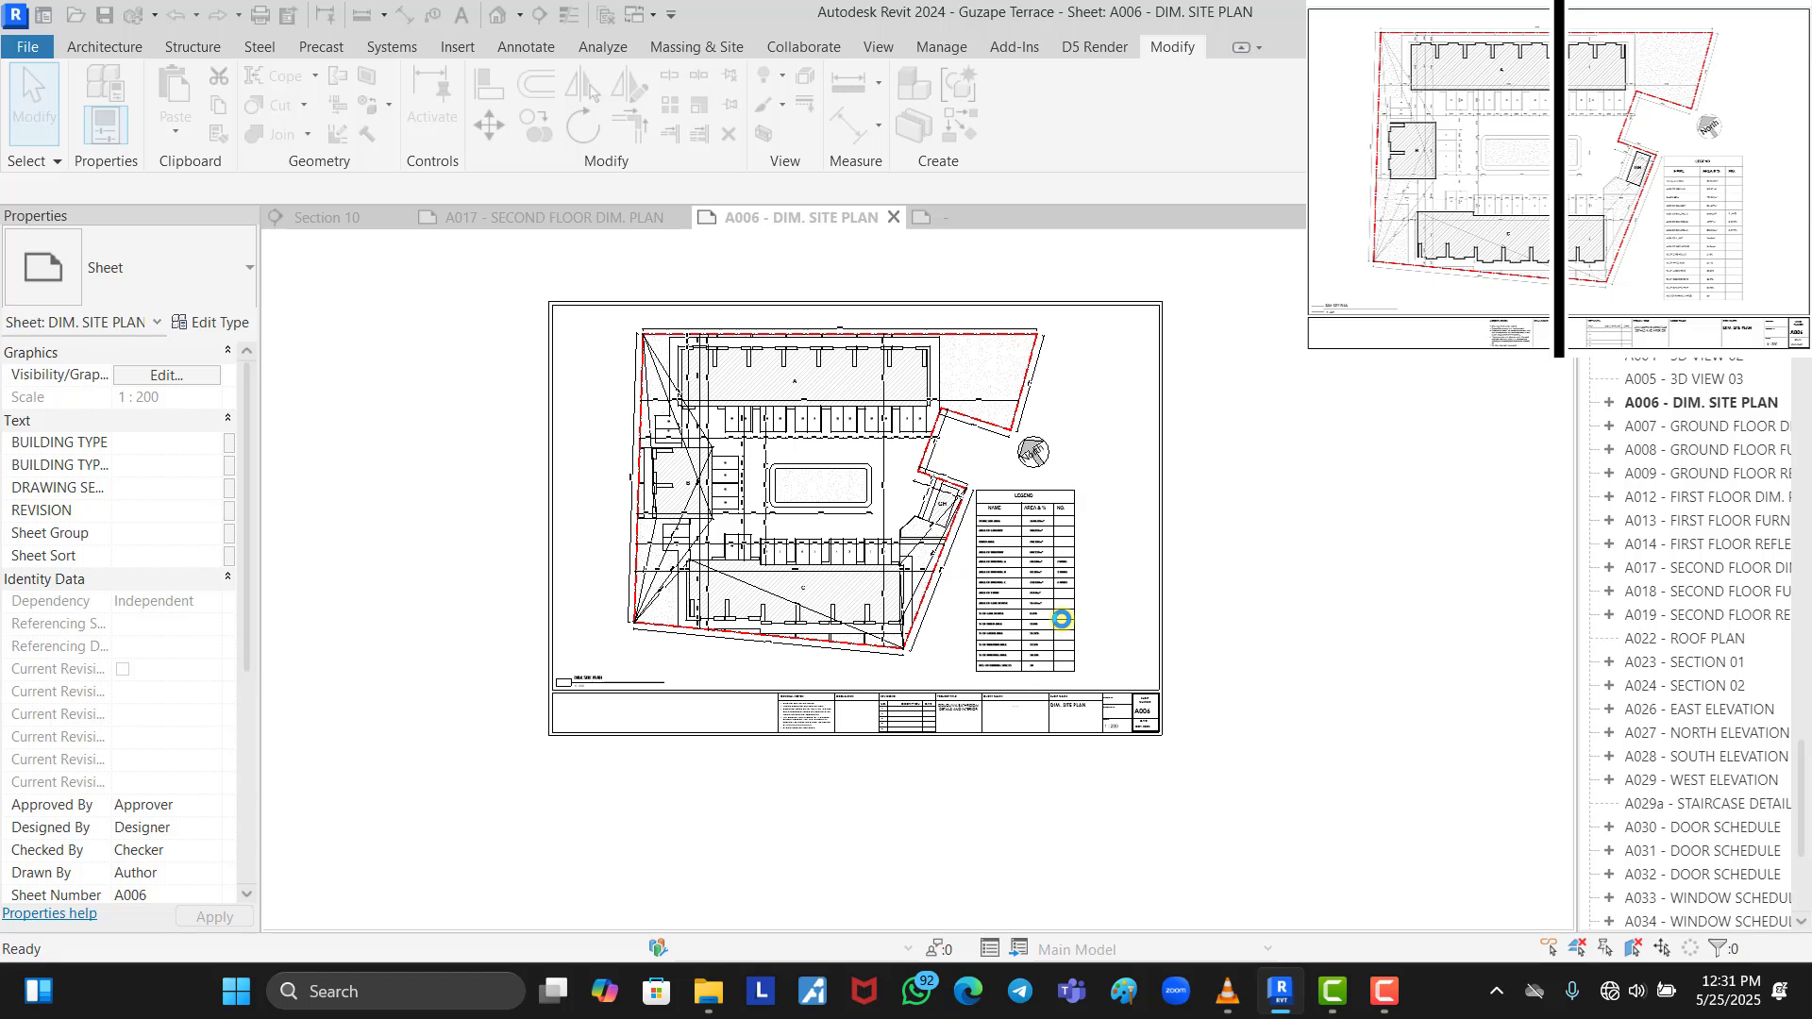
# Switch to File Explorer and open the PDF named 1 from the 01 - WAREHOUSE folder
pyautogui.click(707, 990)
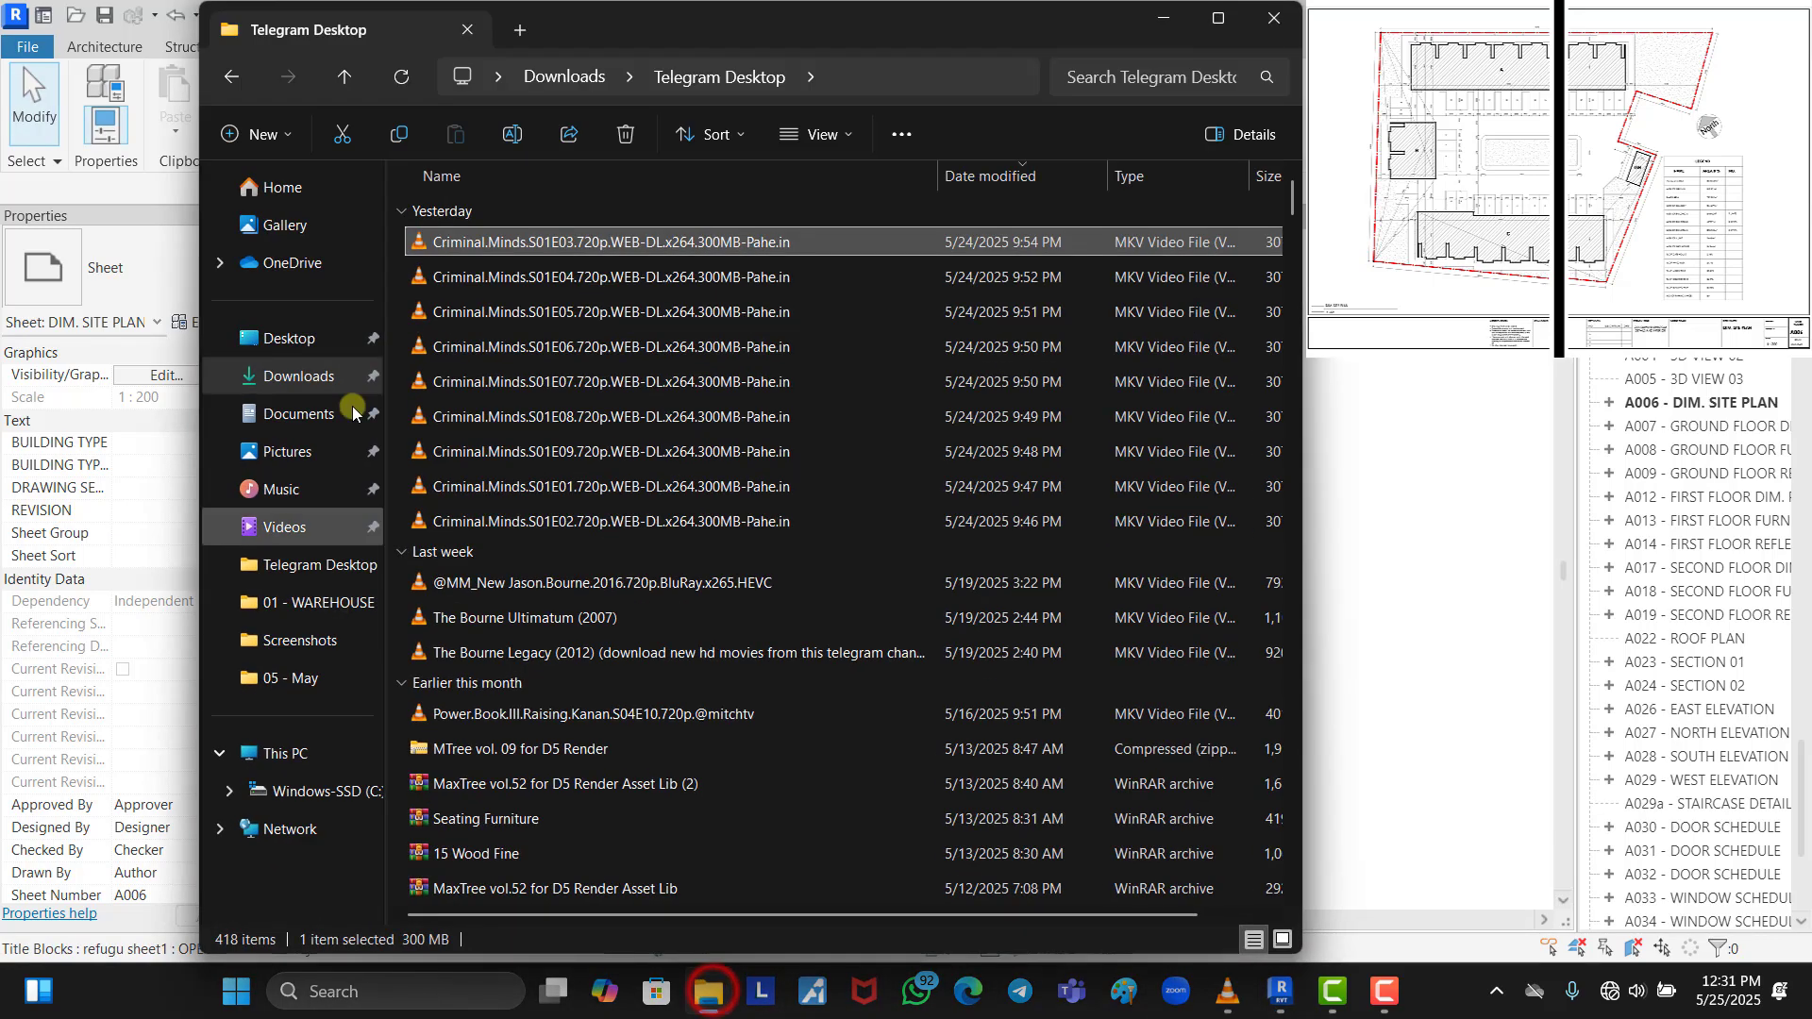
pyautogui.click(518, 29)
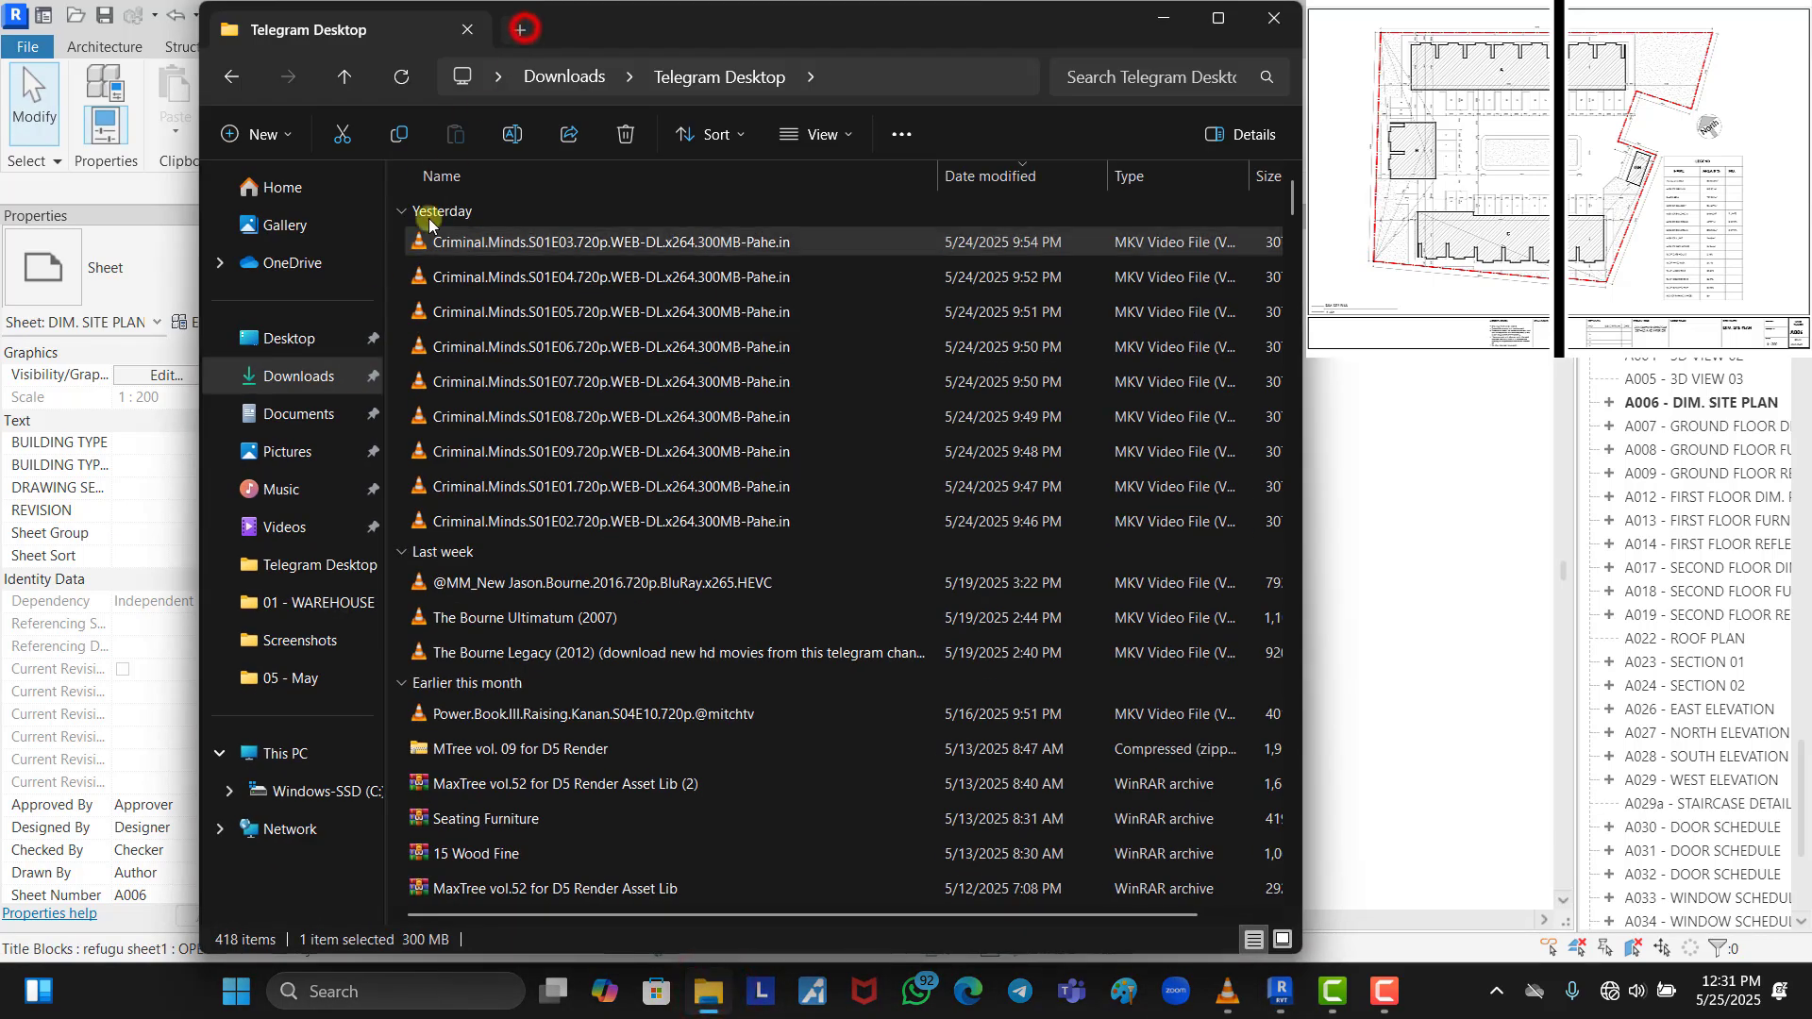
pyautogui.click(299, 604)
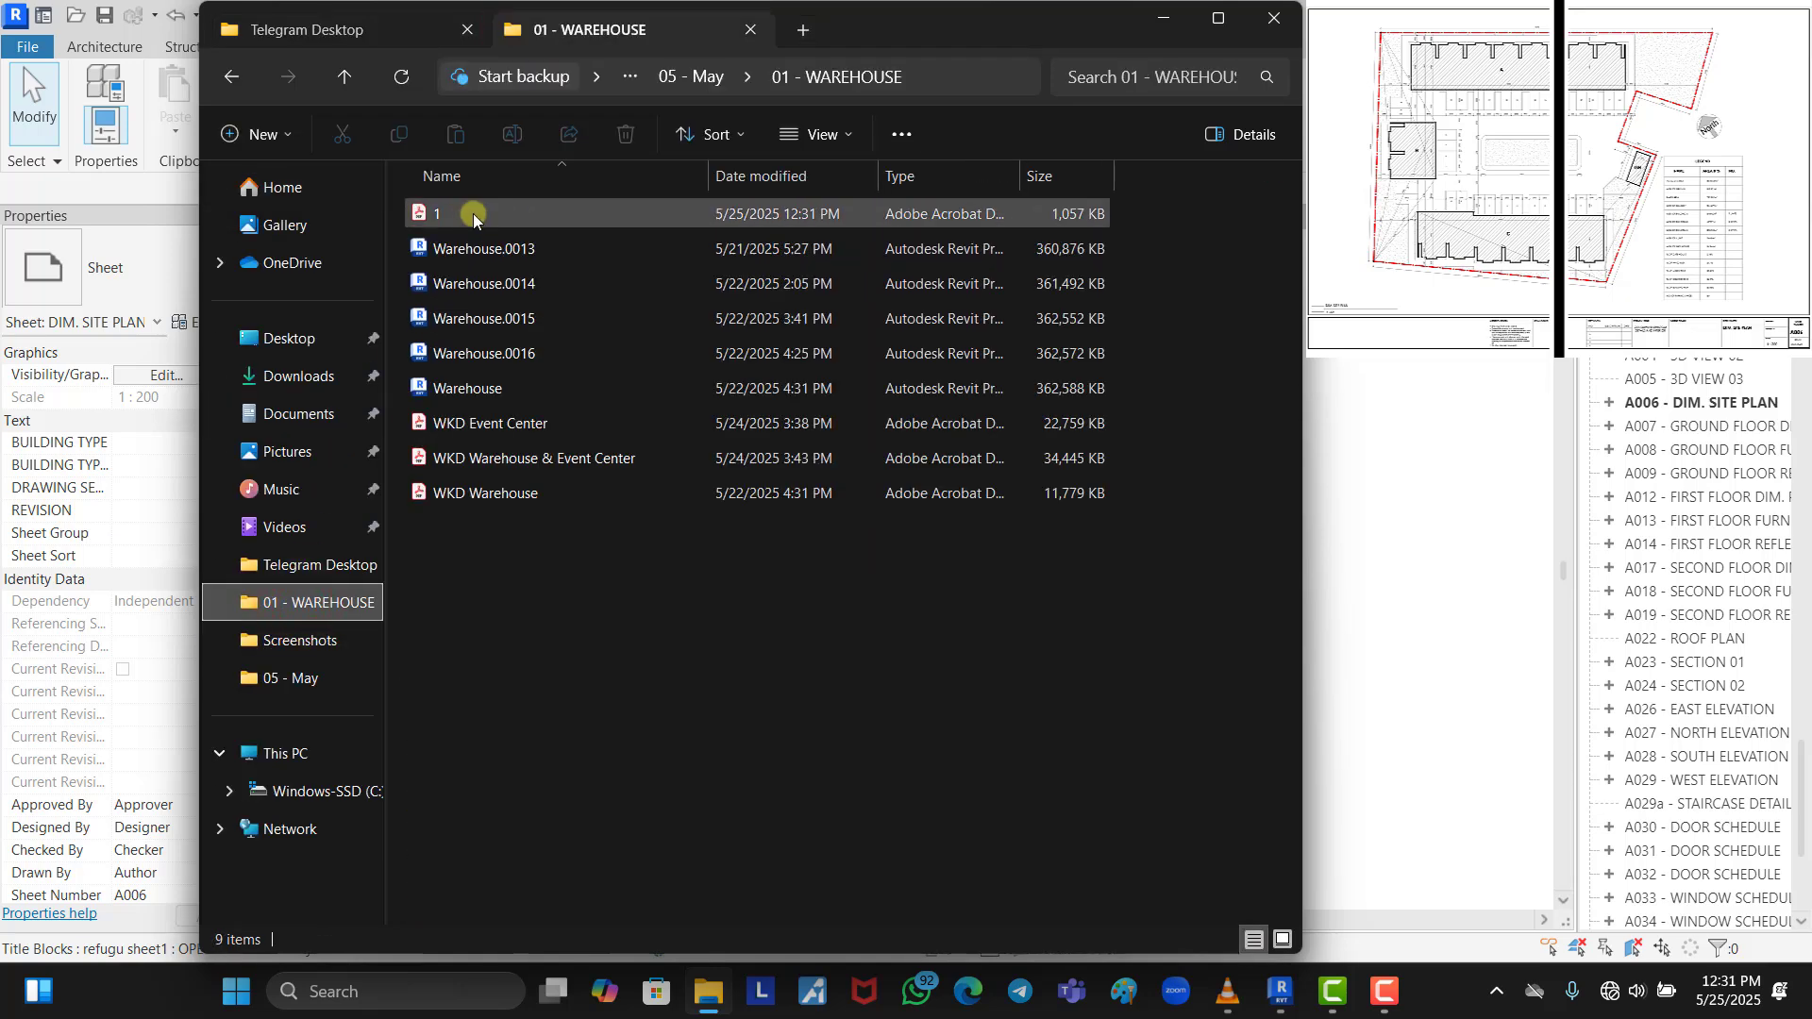
pyautogui.click(473, 213)
pyautogui.doubleClick(472, 213)
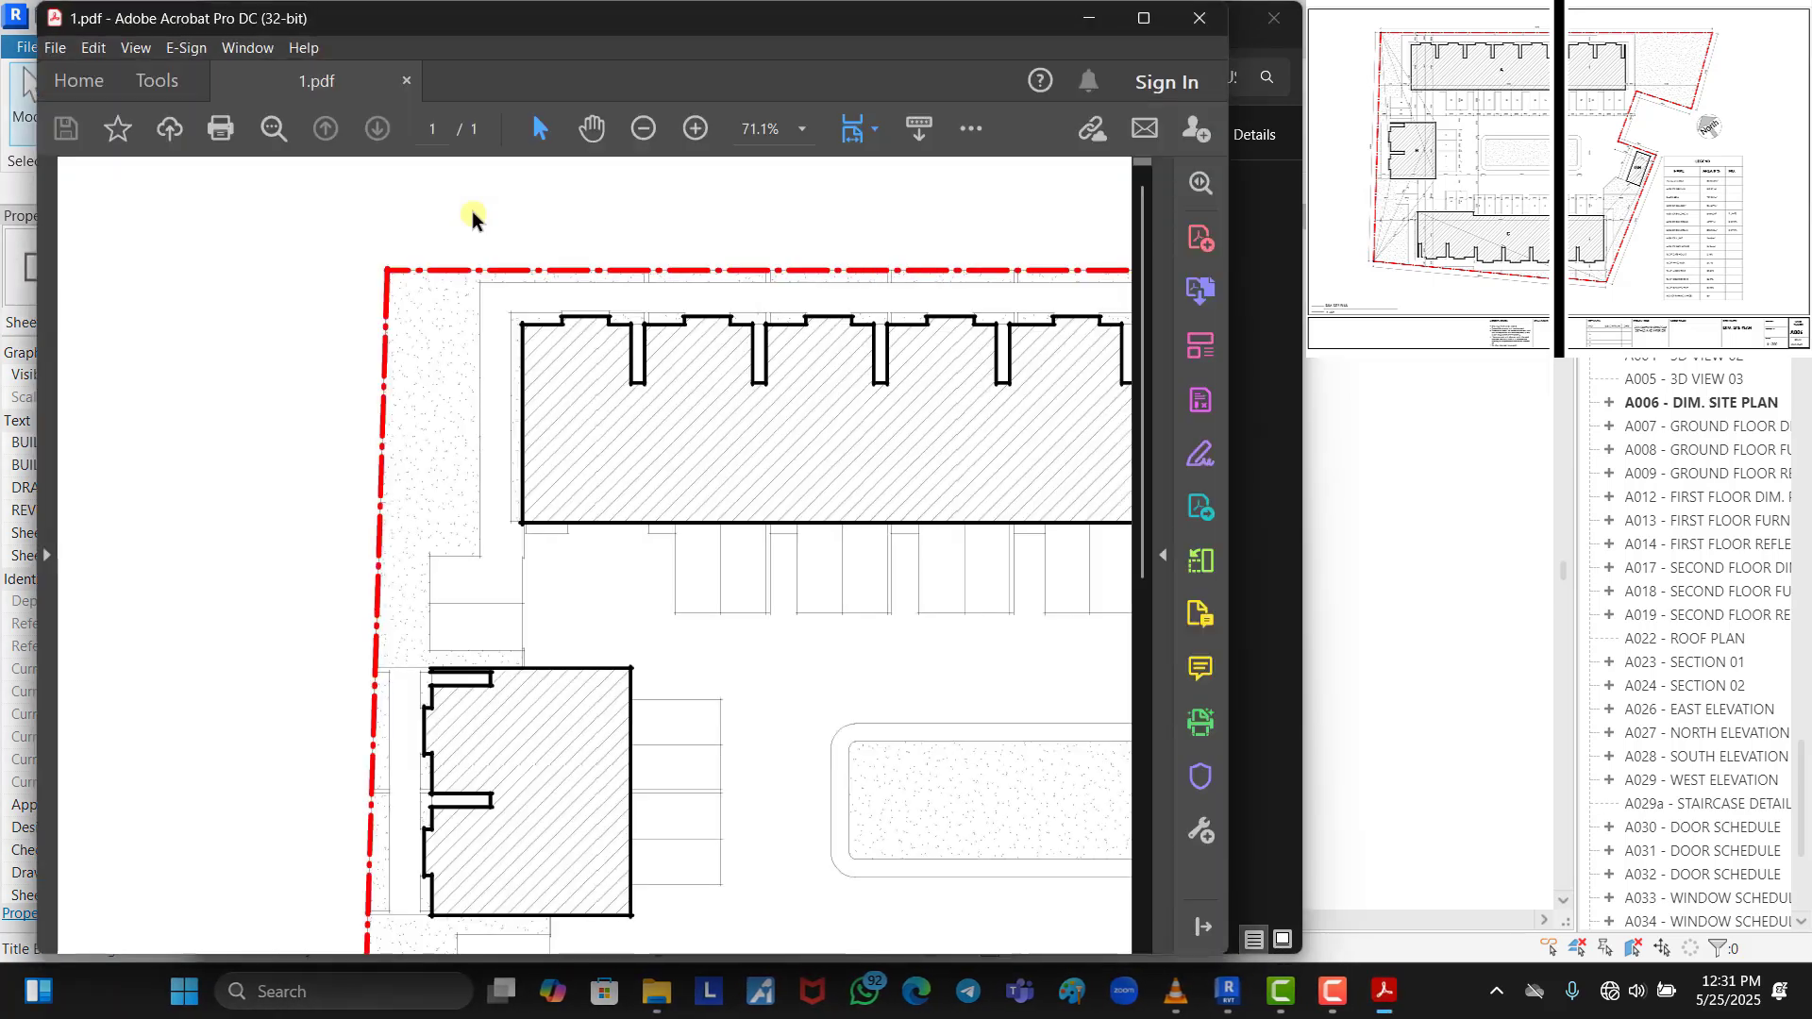
# Examine the full printed page of 1.pdf in Acrobat and return to the sheet in Revit
pyautogui.click(1144, 18)
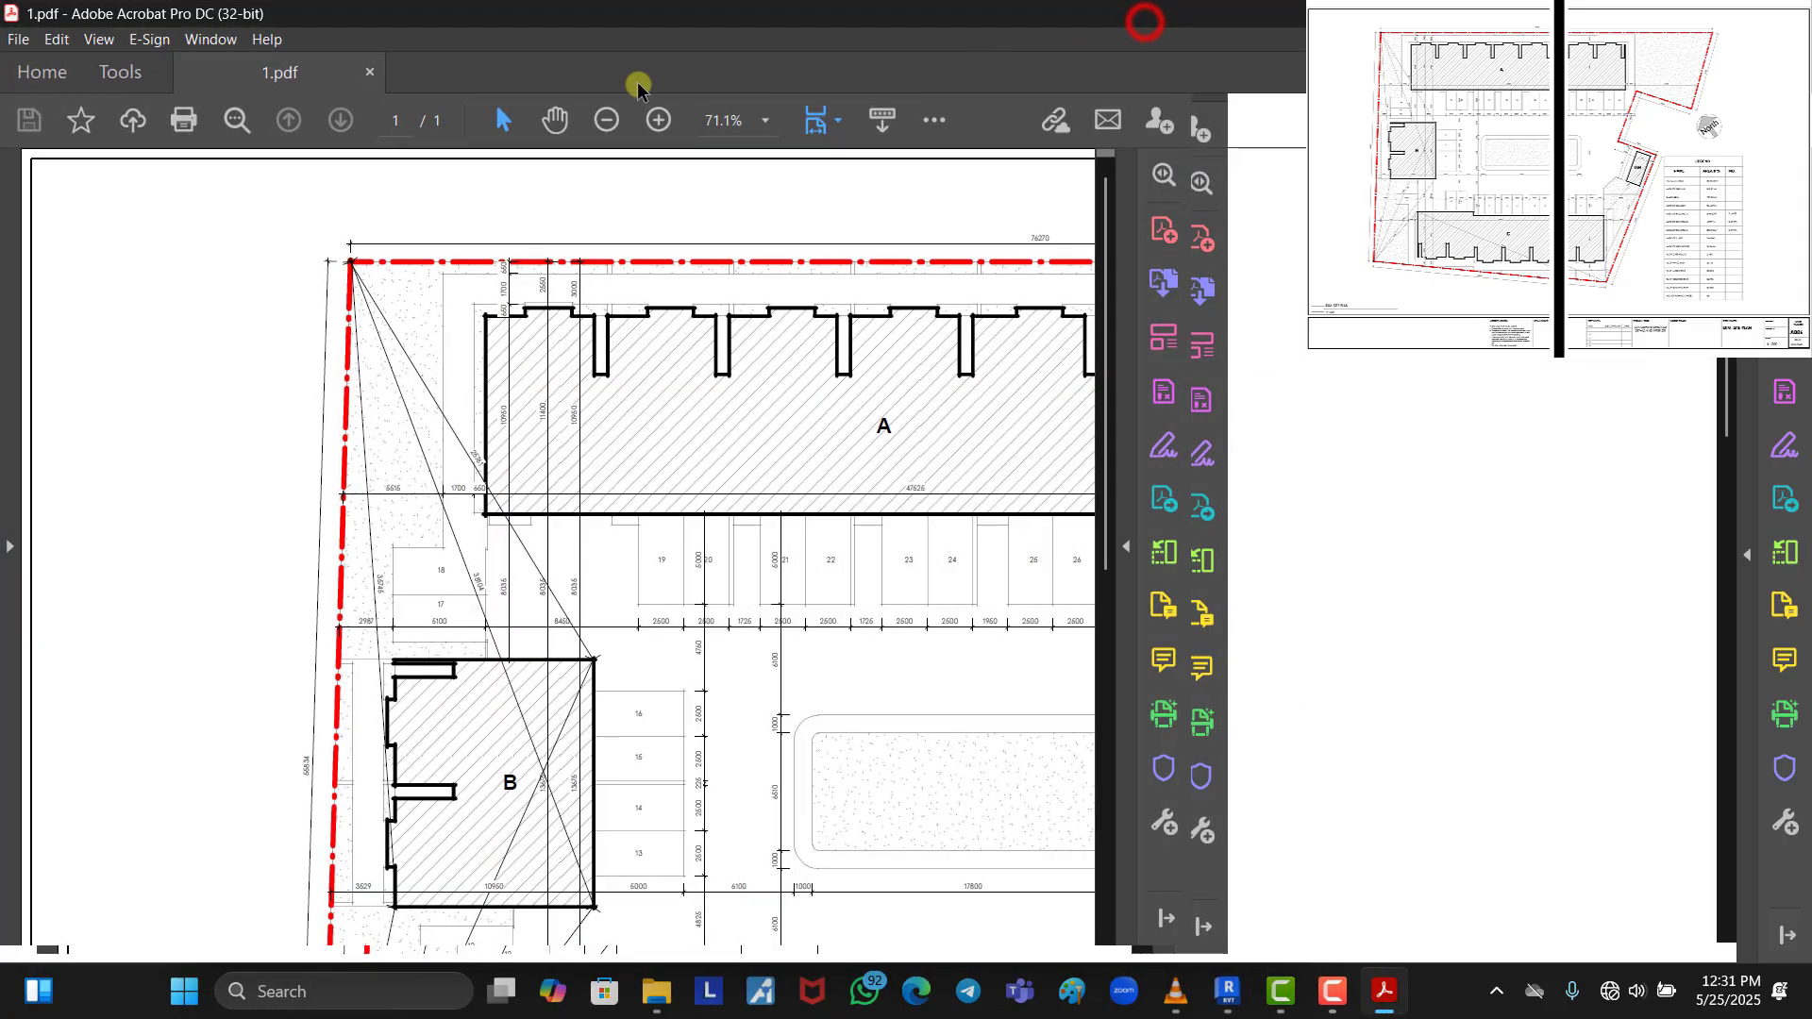
pyautogui.click(799, 125)
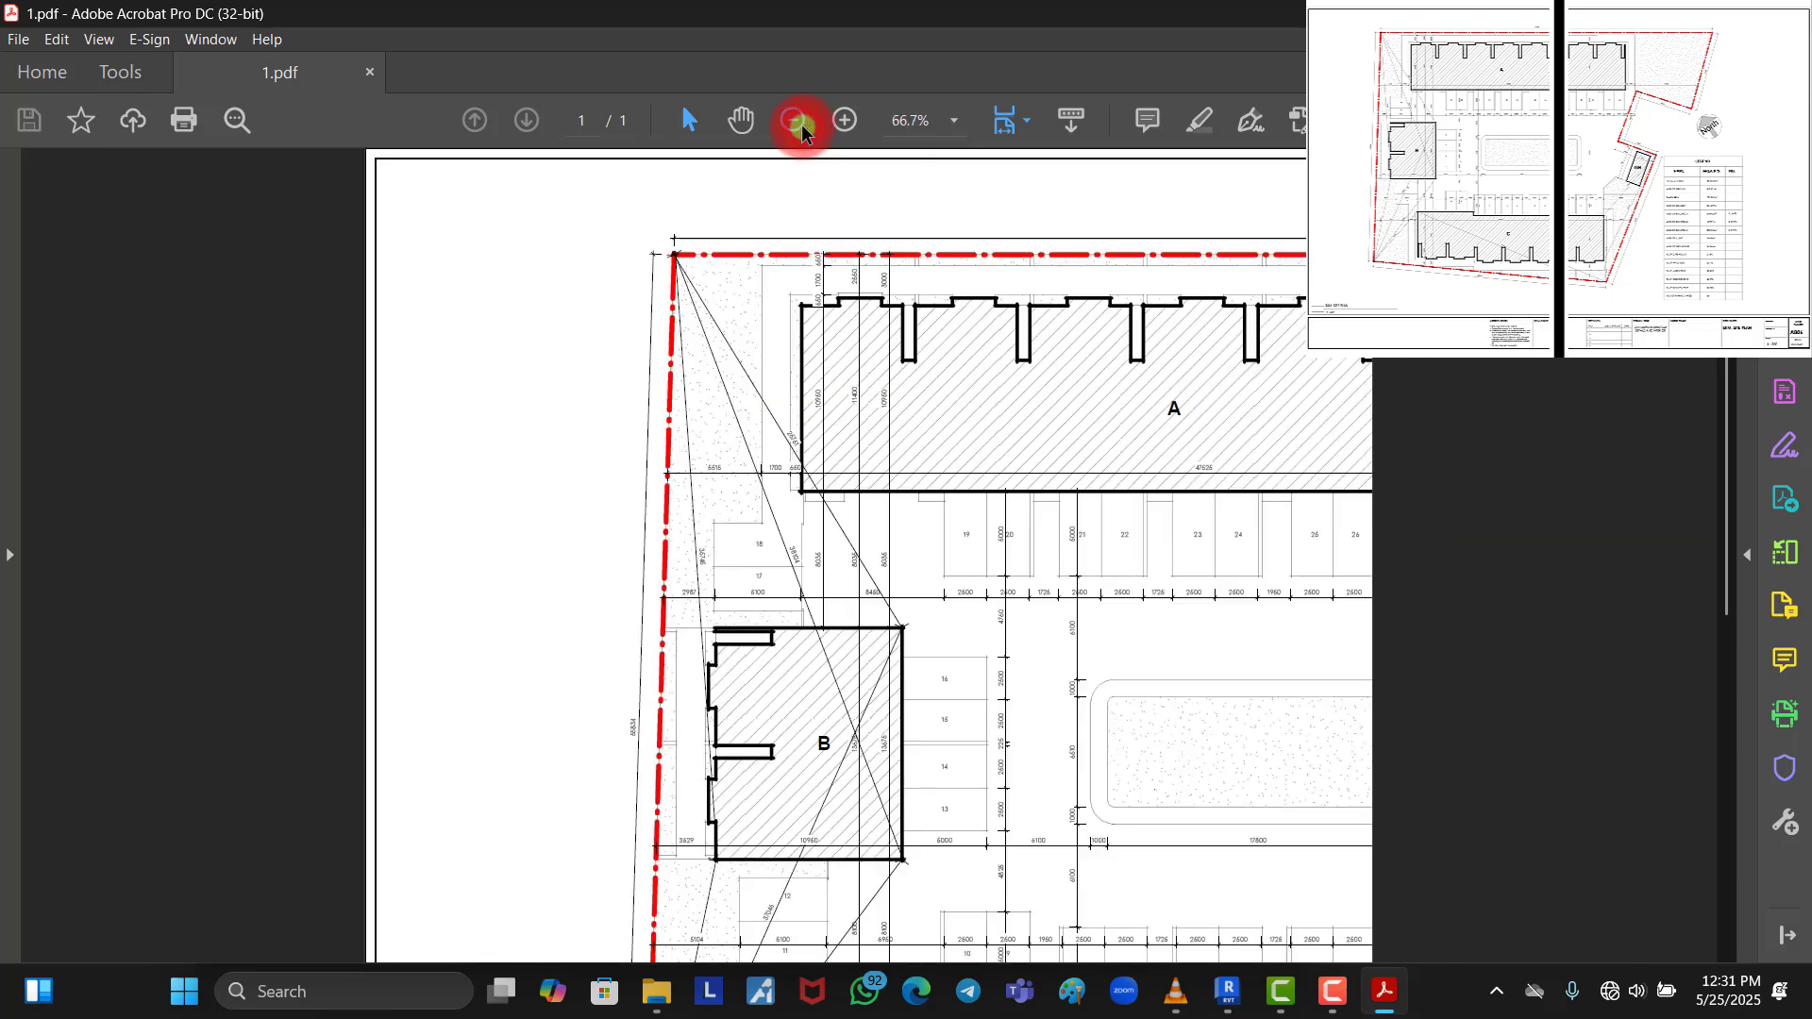
pyautogui.click(798, 123)
pyautogui.click(798, 122)
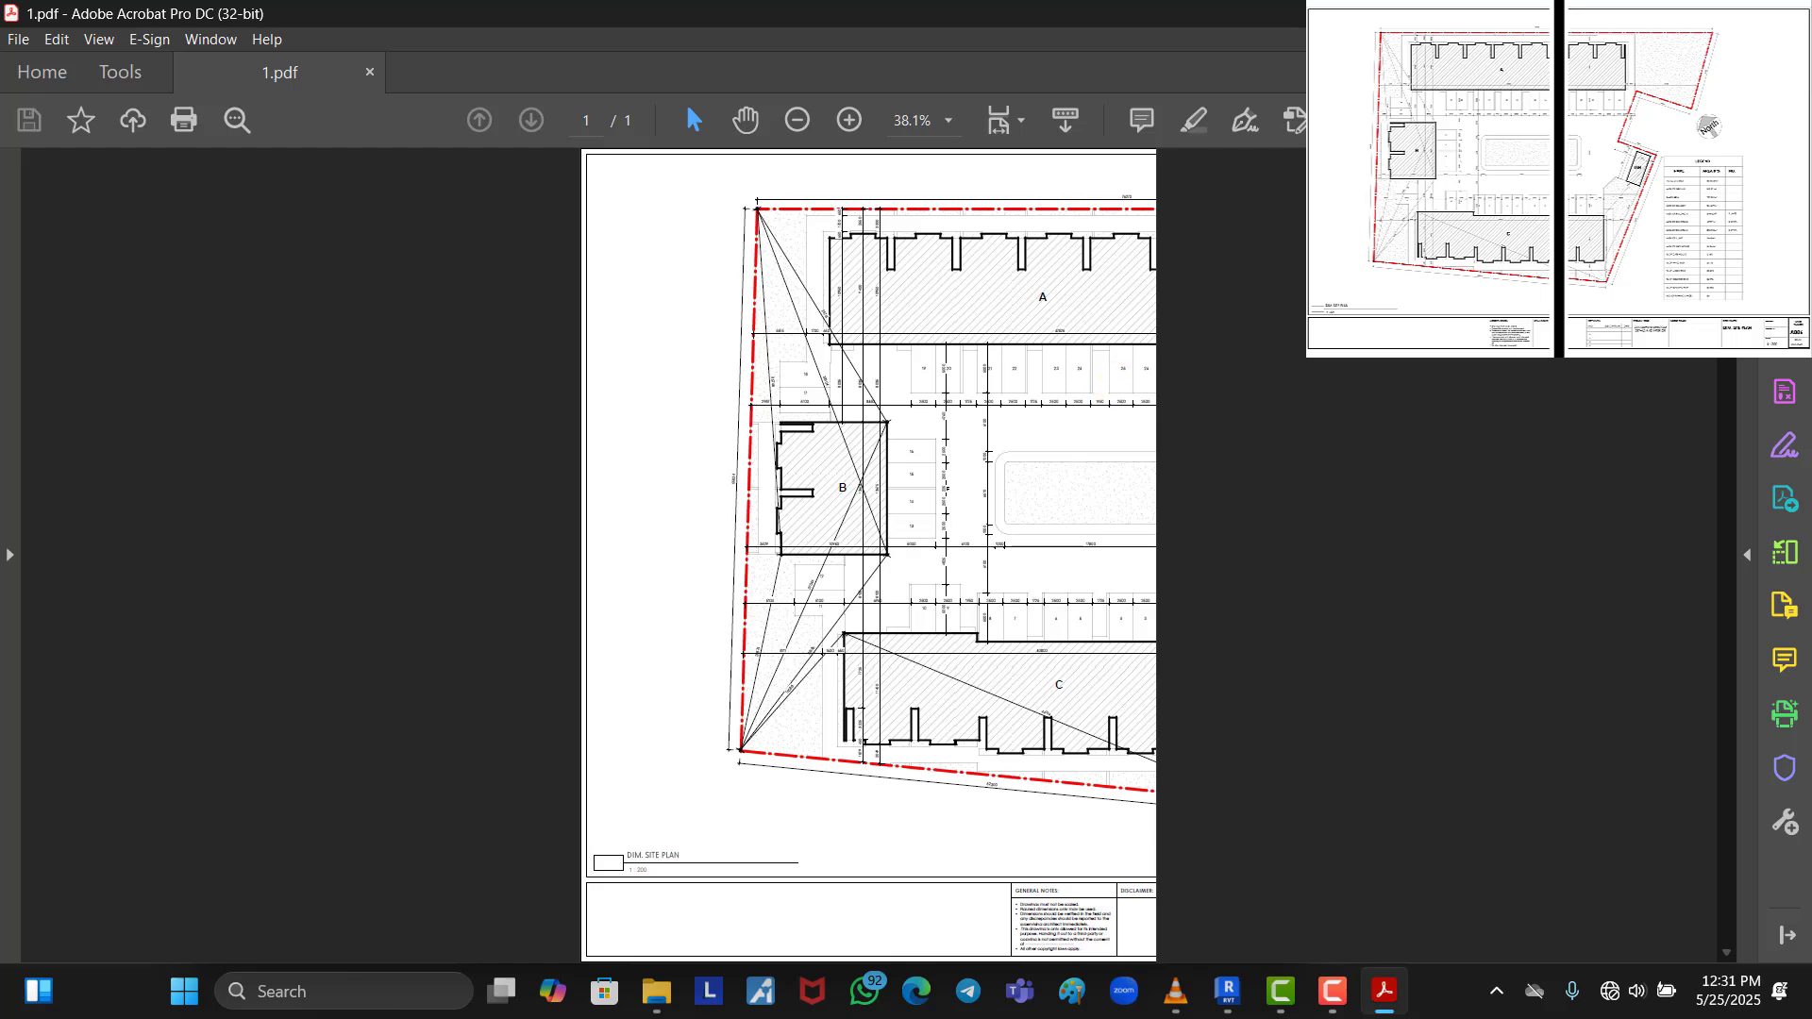
pyautogui.click(1680, 14)
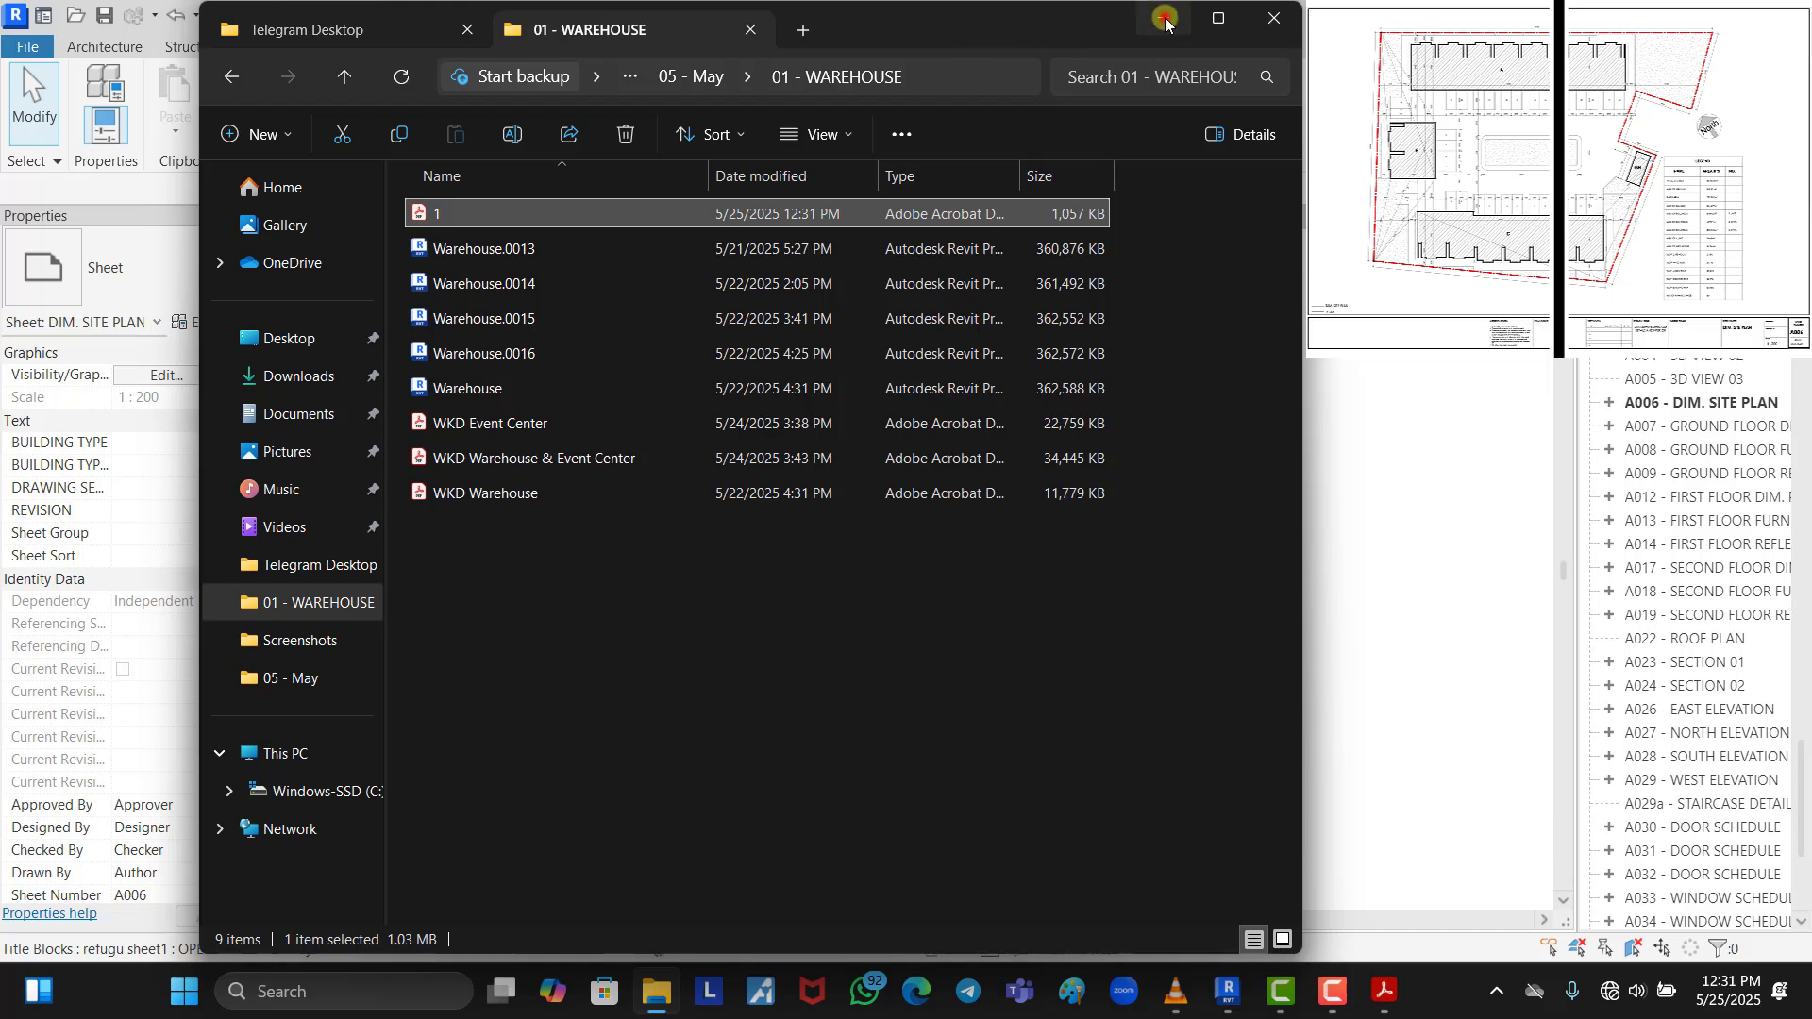
pyautogui.click(1165, 14)
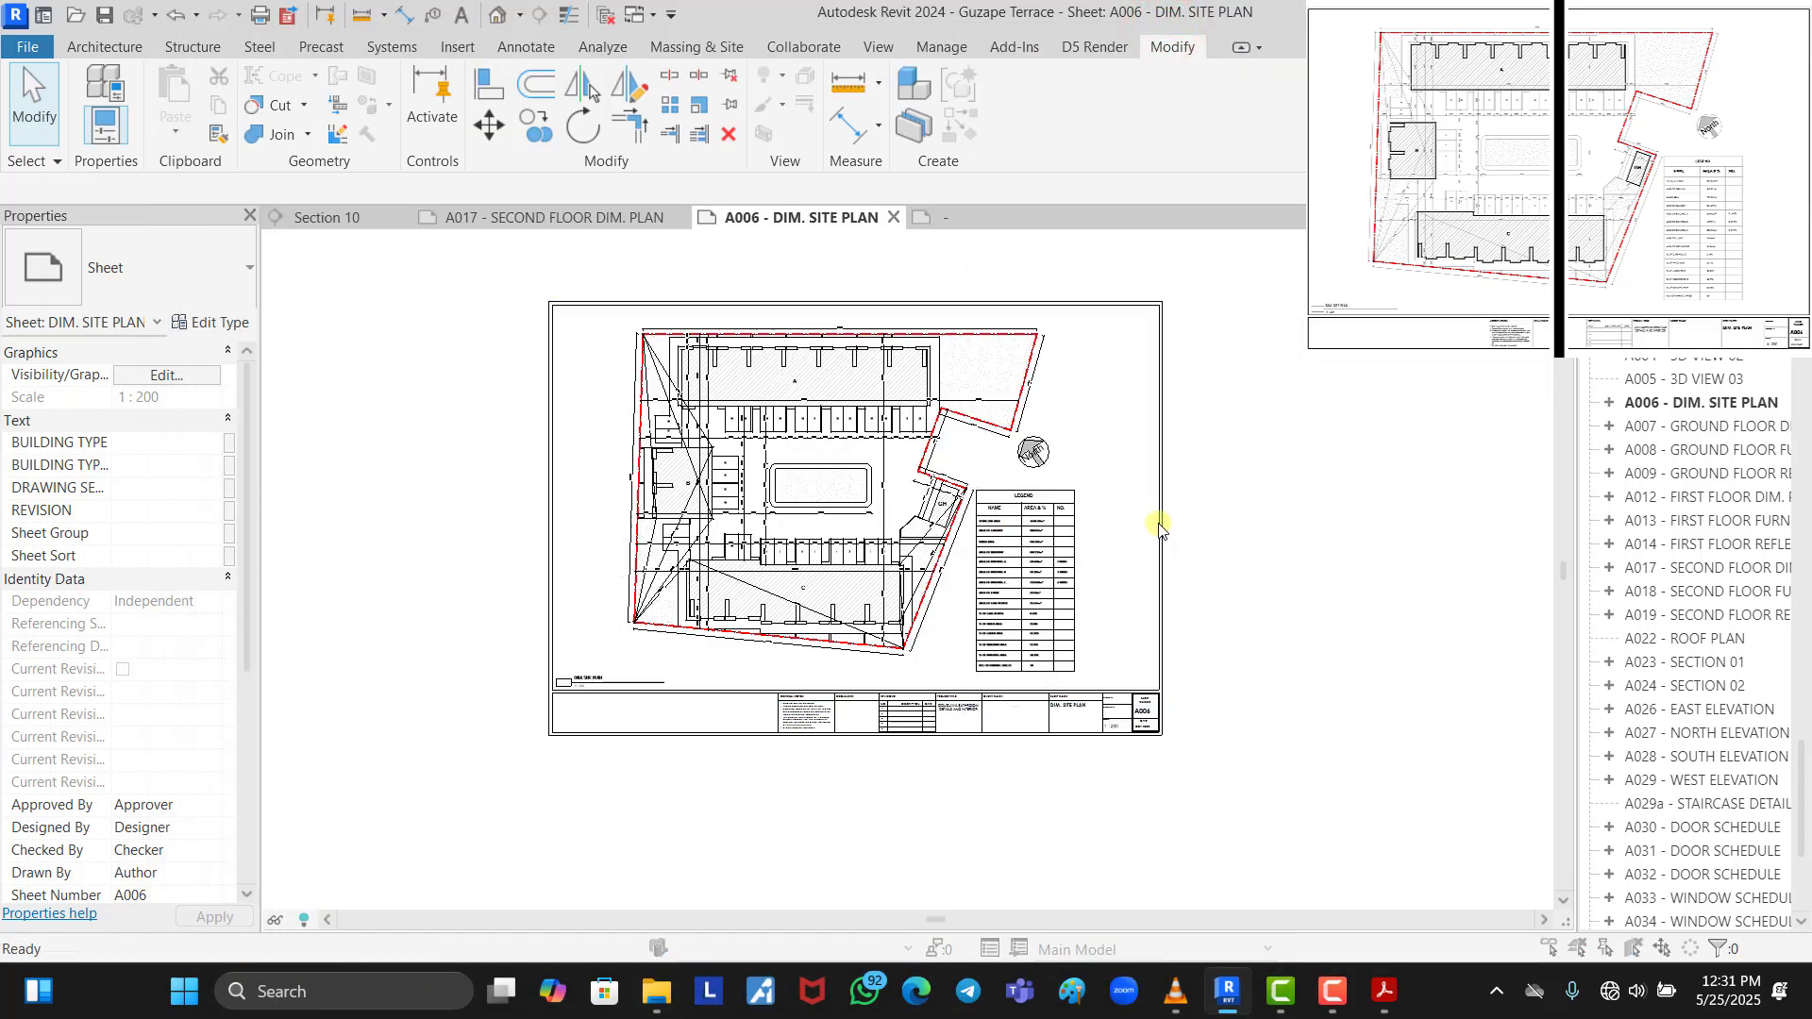
# Set the print setup's x offset from the corner to -297 mm, keeping A3 portrait at 100% zoom
pyautogui.click(959, 706)
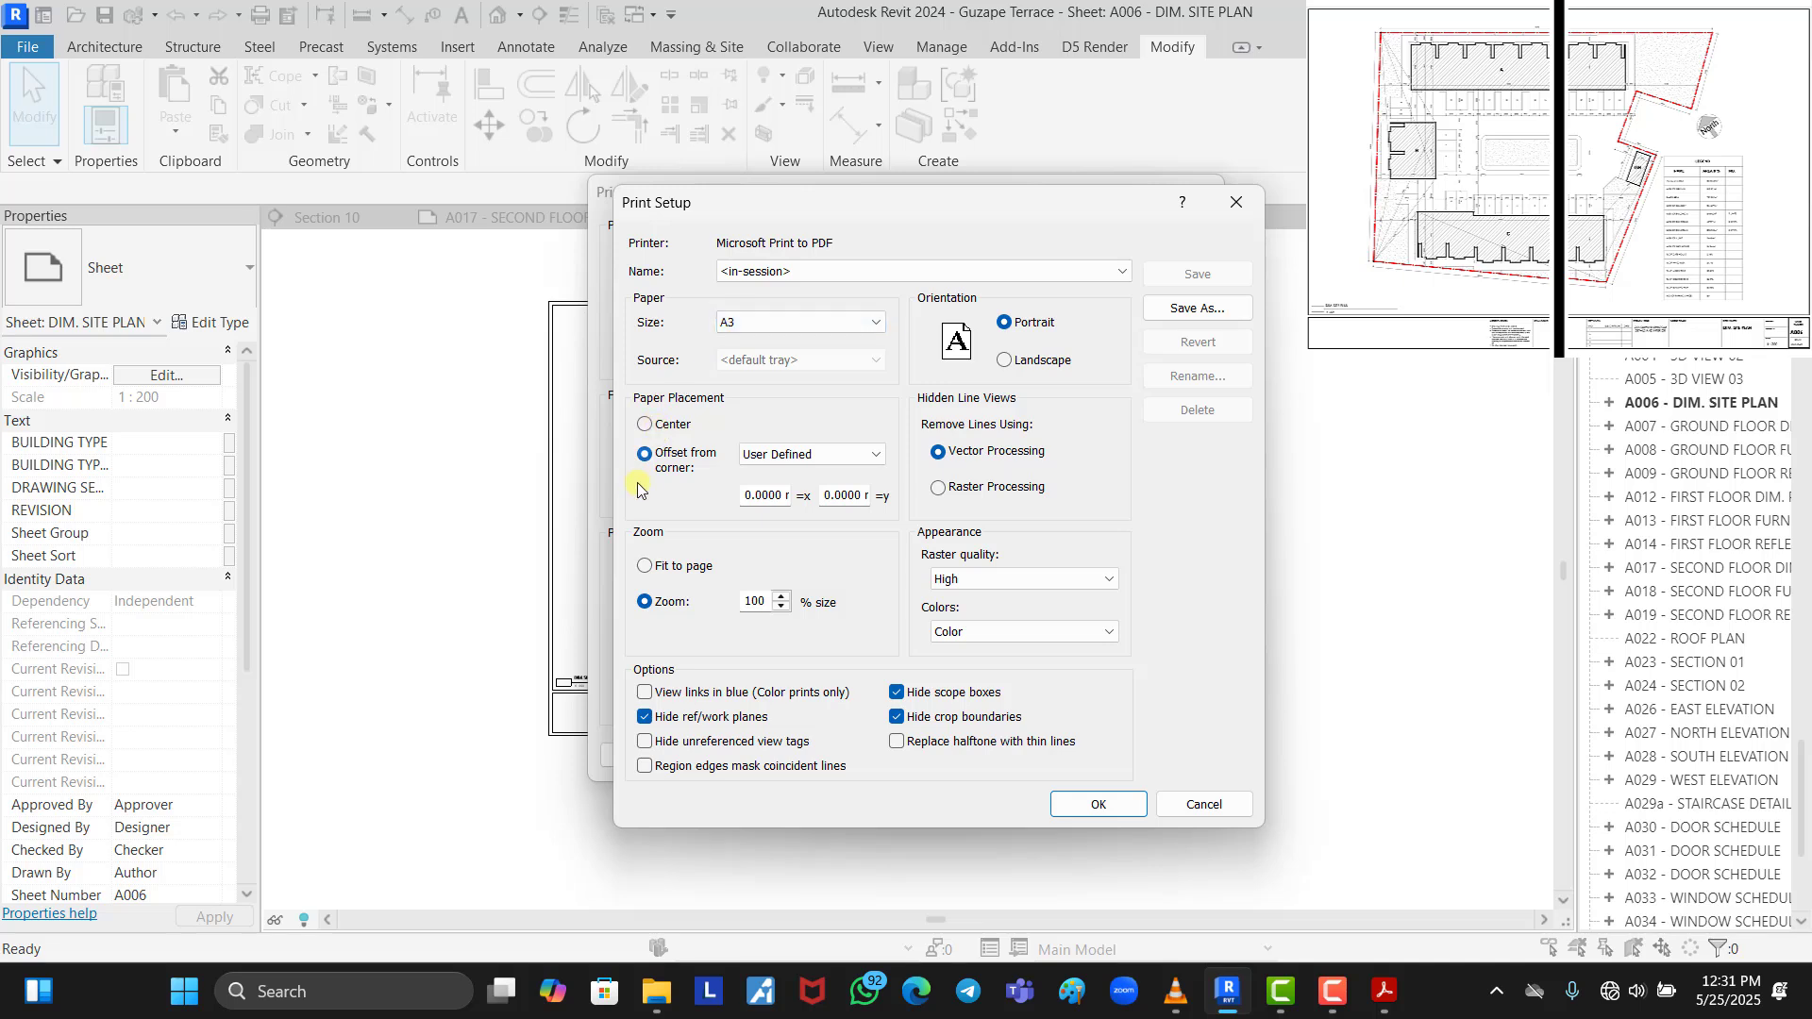
pyautogui.doubleClick(774, 497)
pyautogui.write('-297mm')
pyautogui.click(1098, 808)
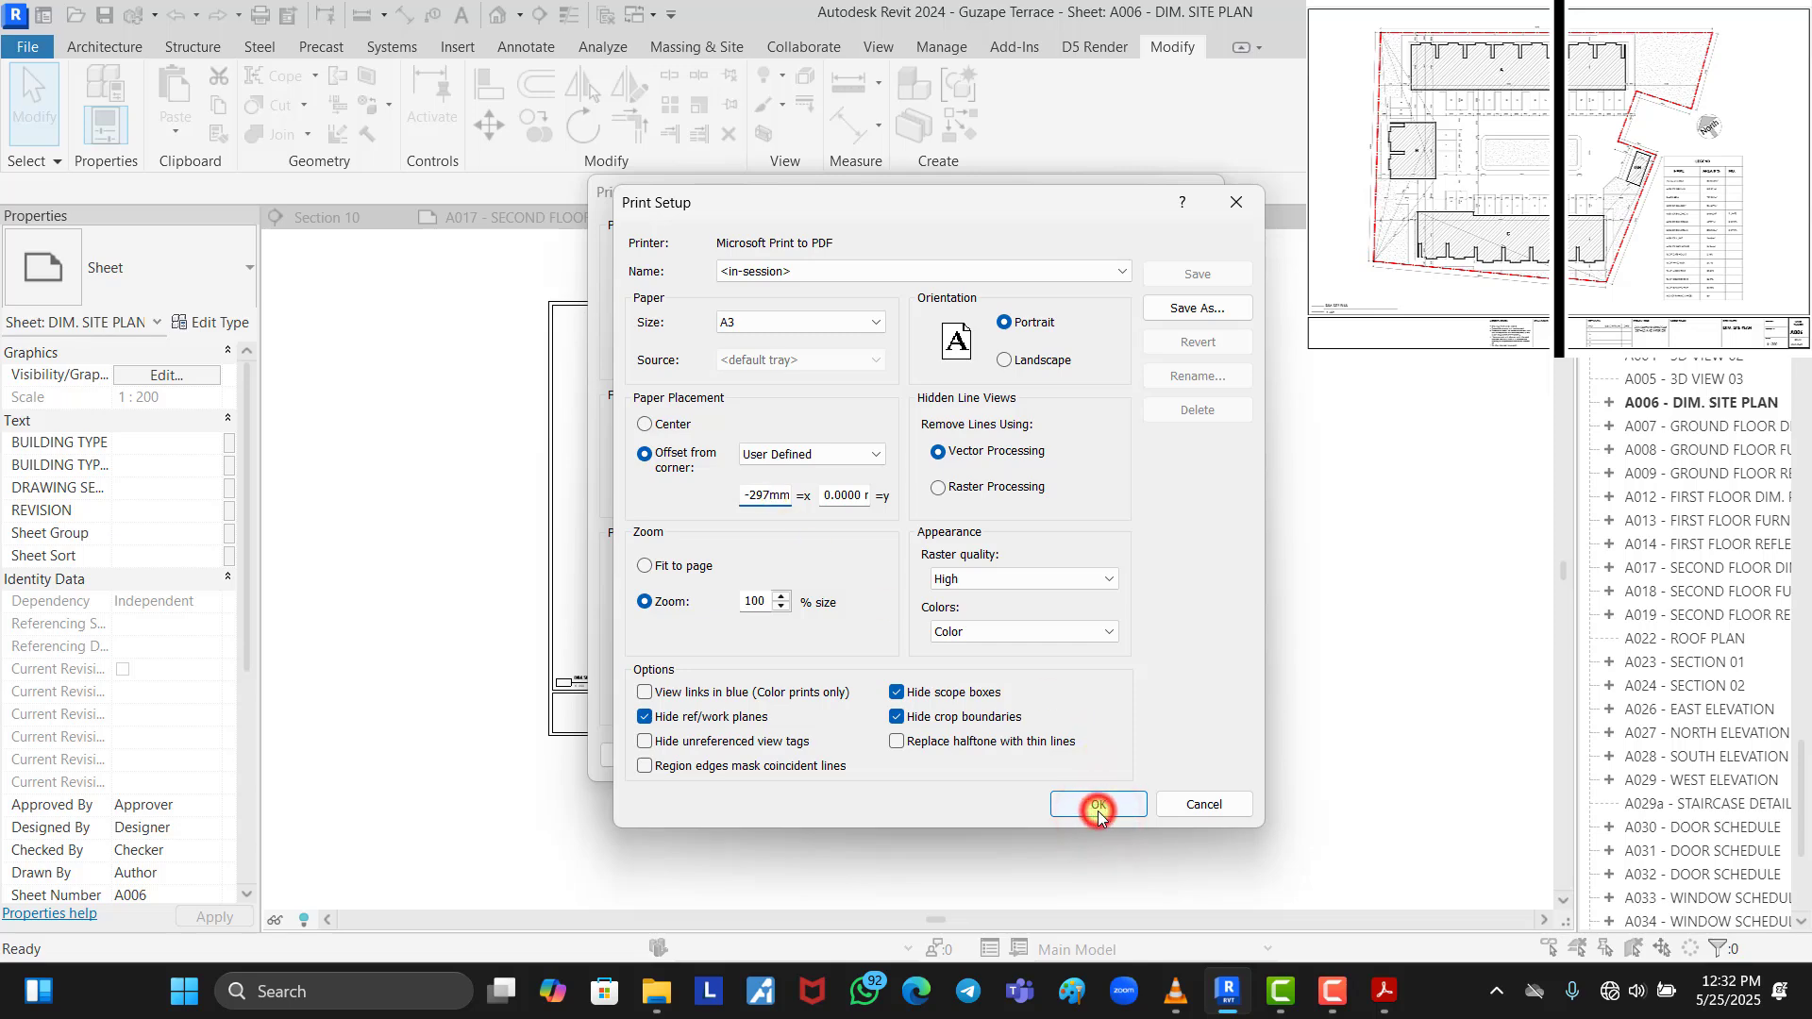
pyautogui.click(1084, 376)
pyautogui.click(1099, 804)
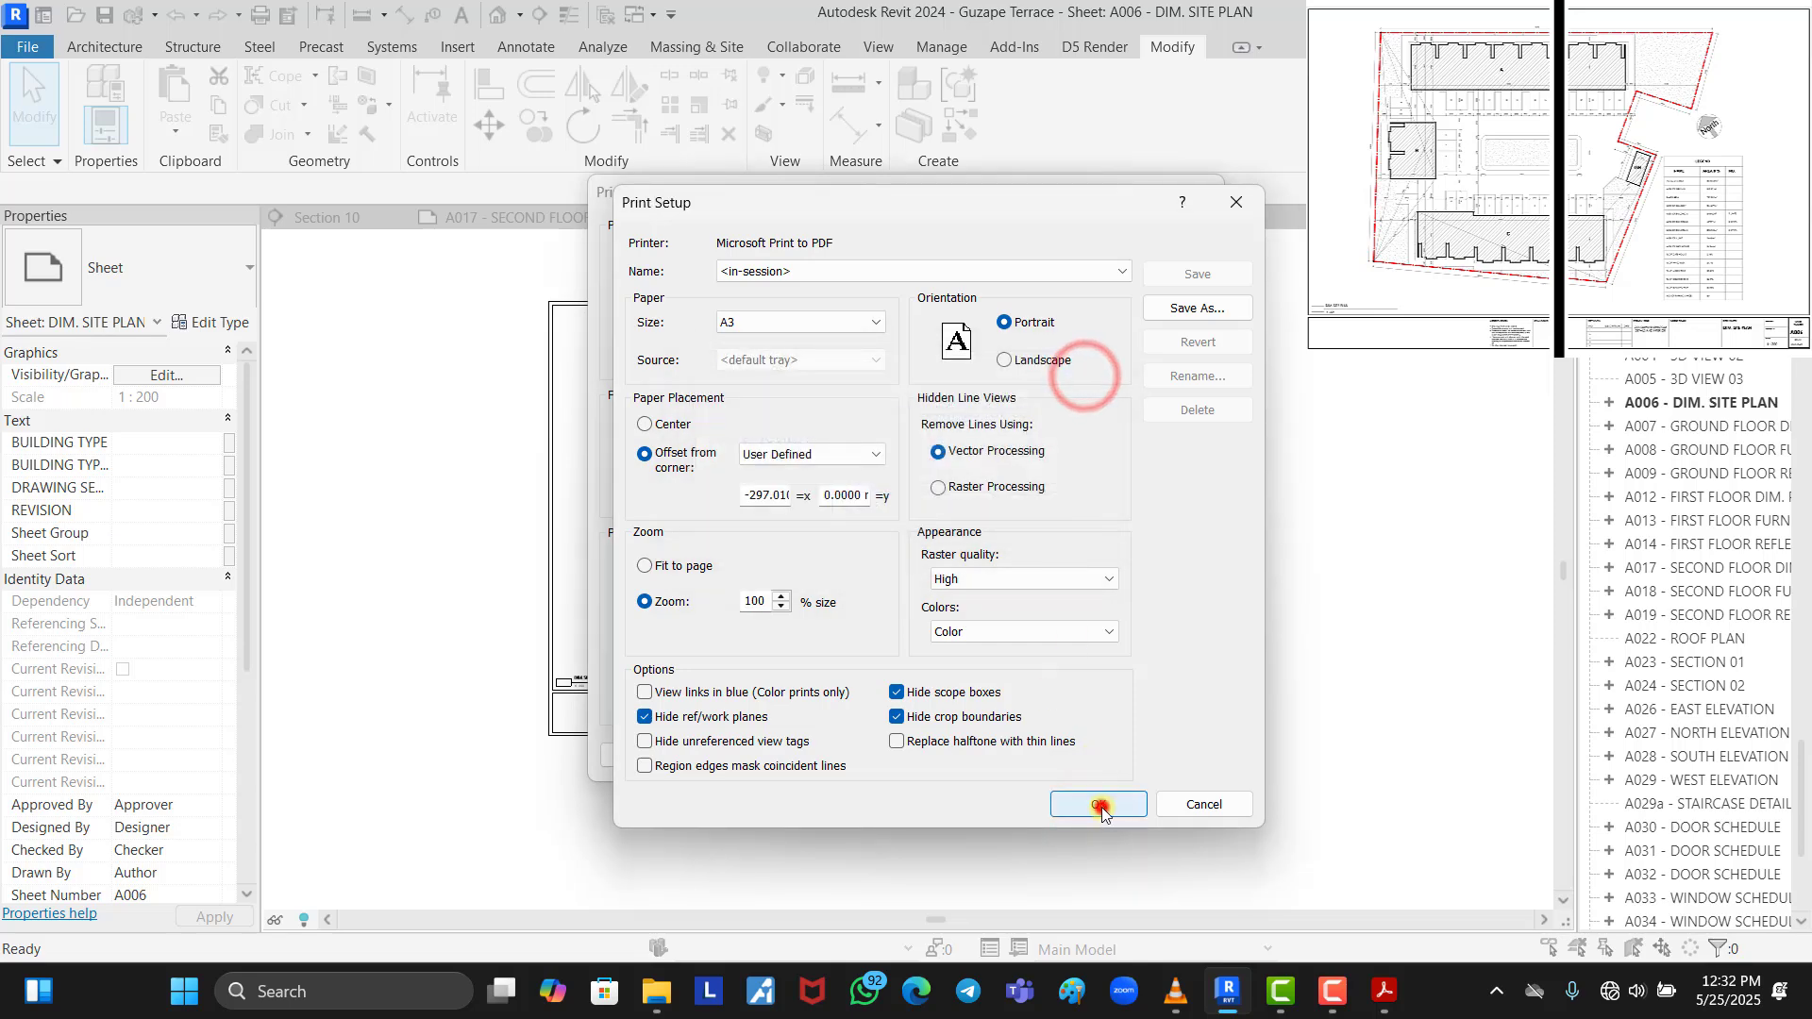
# Print the shifted half of the sheet to a PDF named 2 in the 01 - WAREHOUSE folder
pyautogui.click(961, 758)
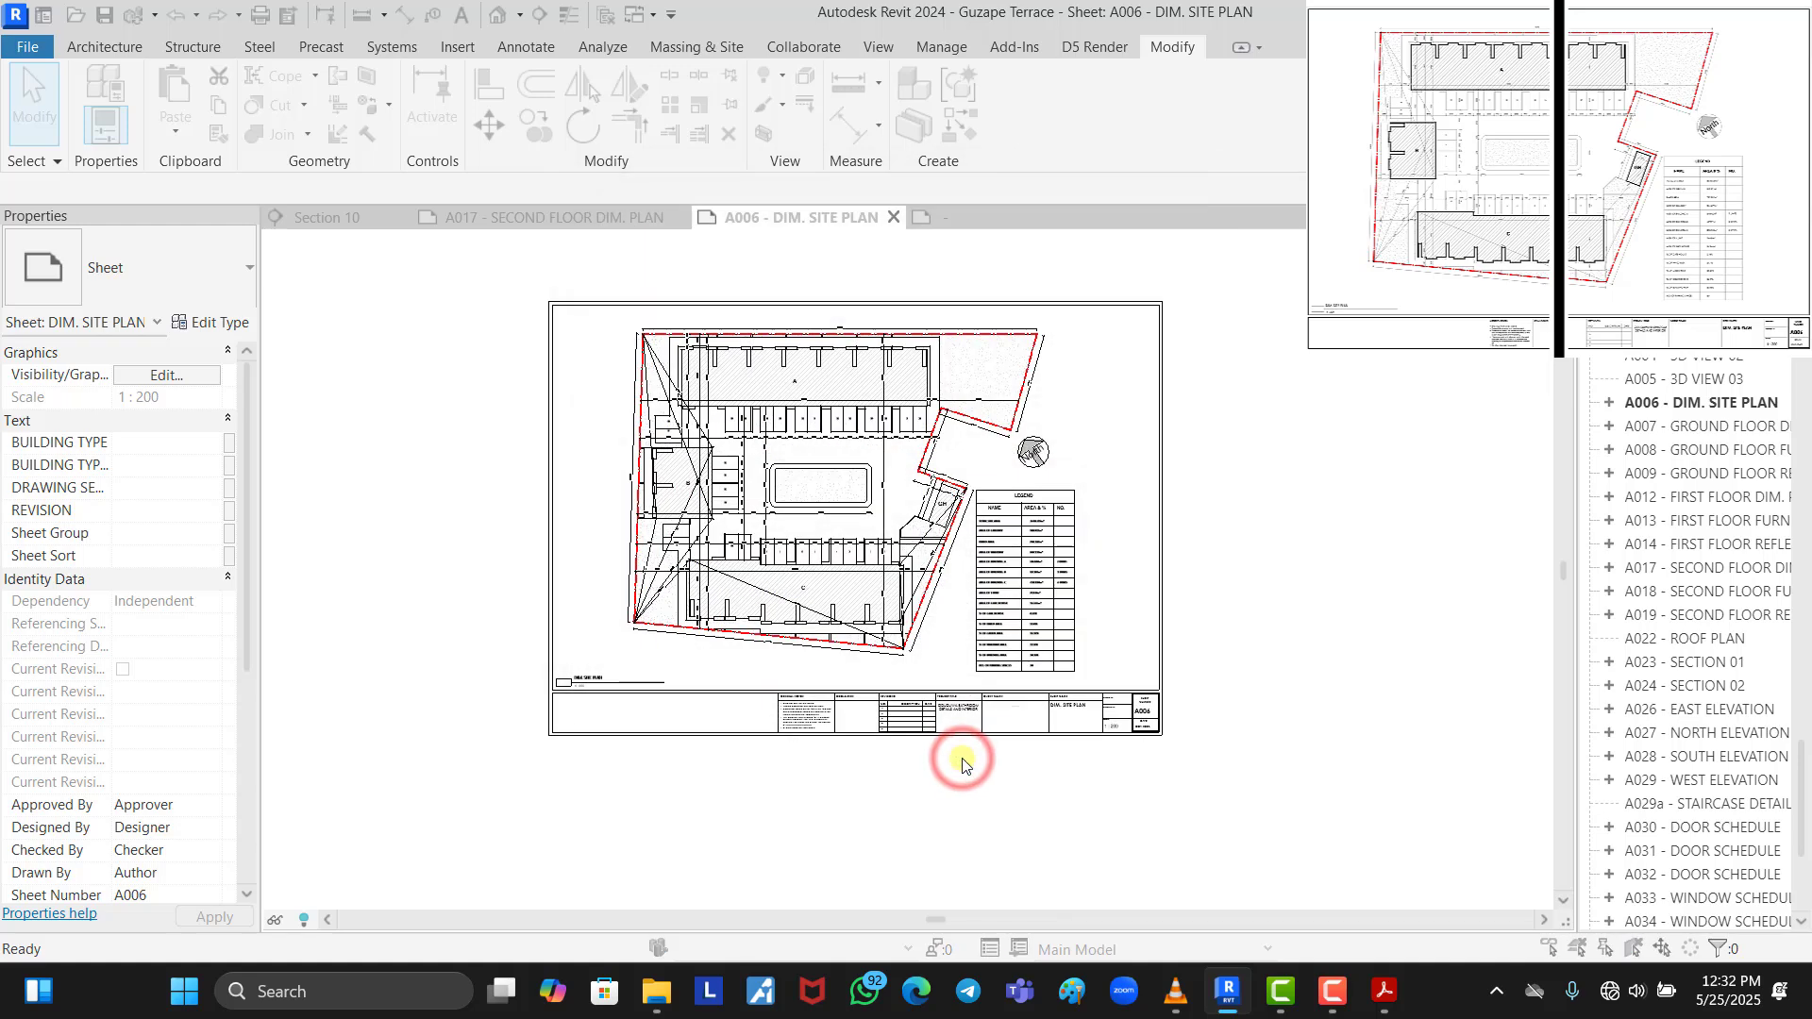
pyautogui.click(1082, 316)
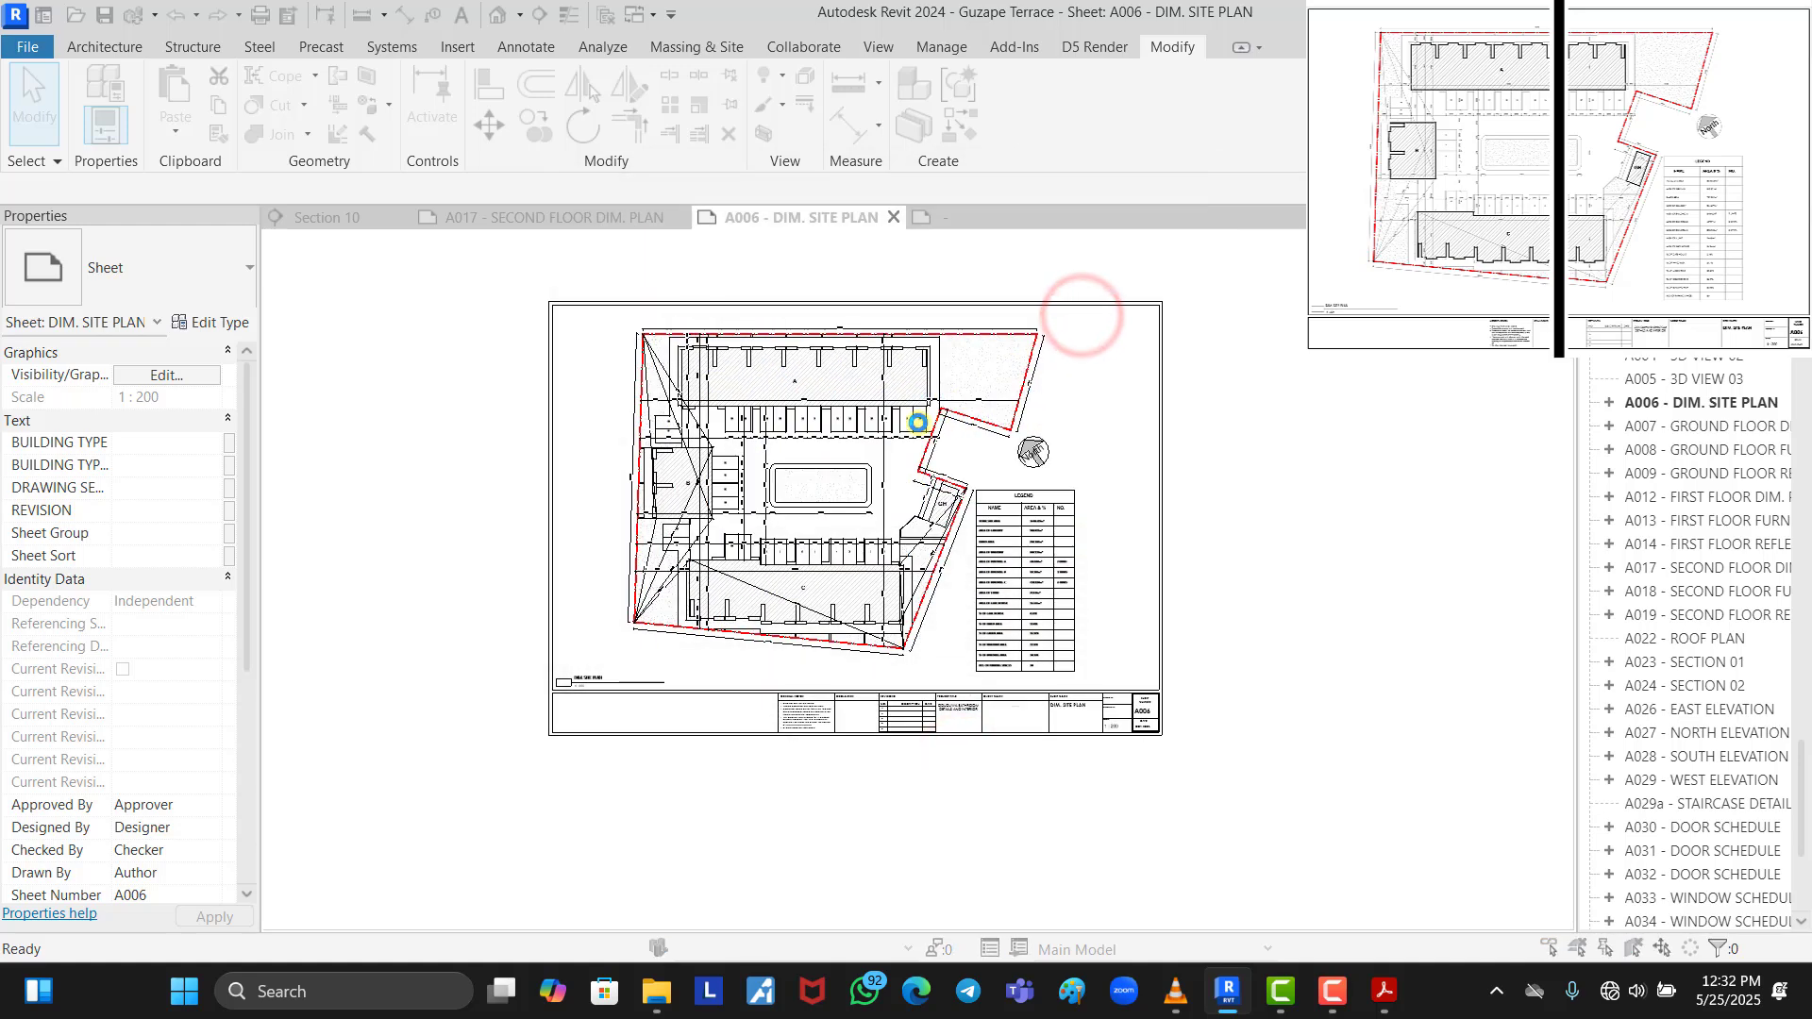
pyautogui.write('1')
pyautogui.click(1248, 688)
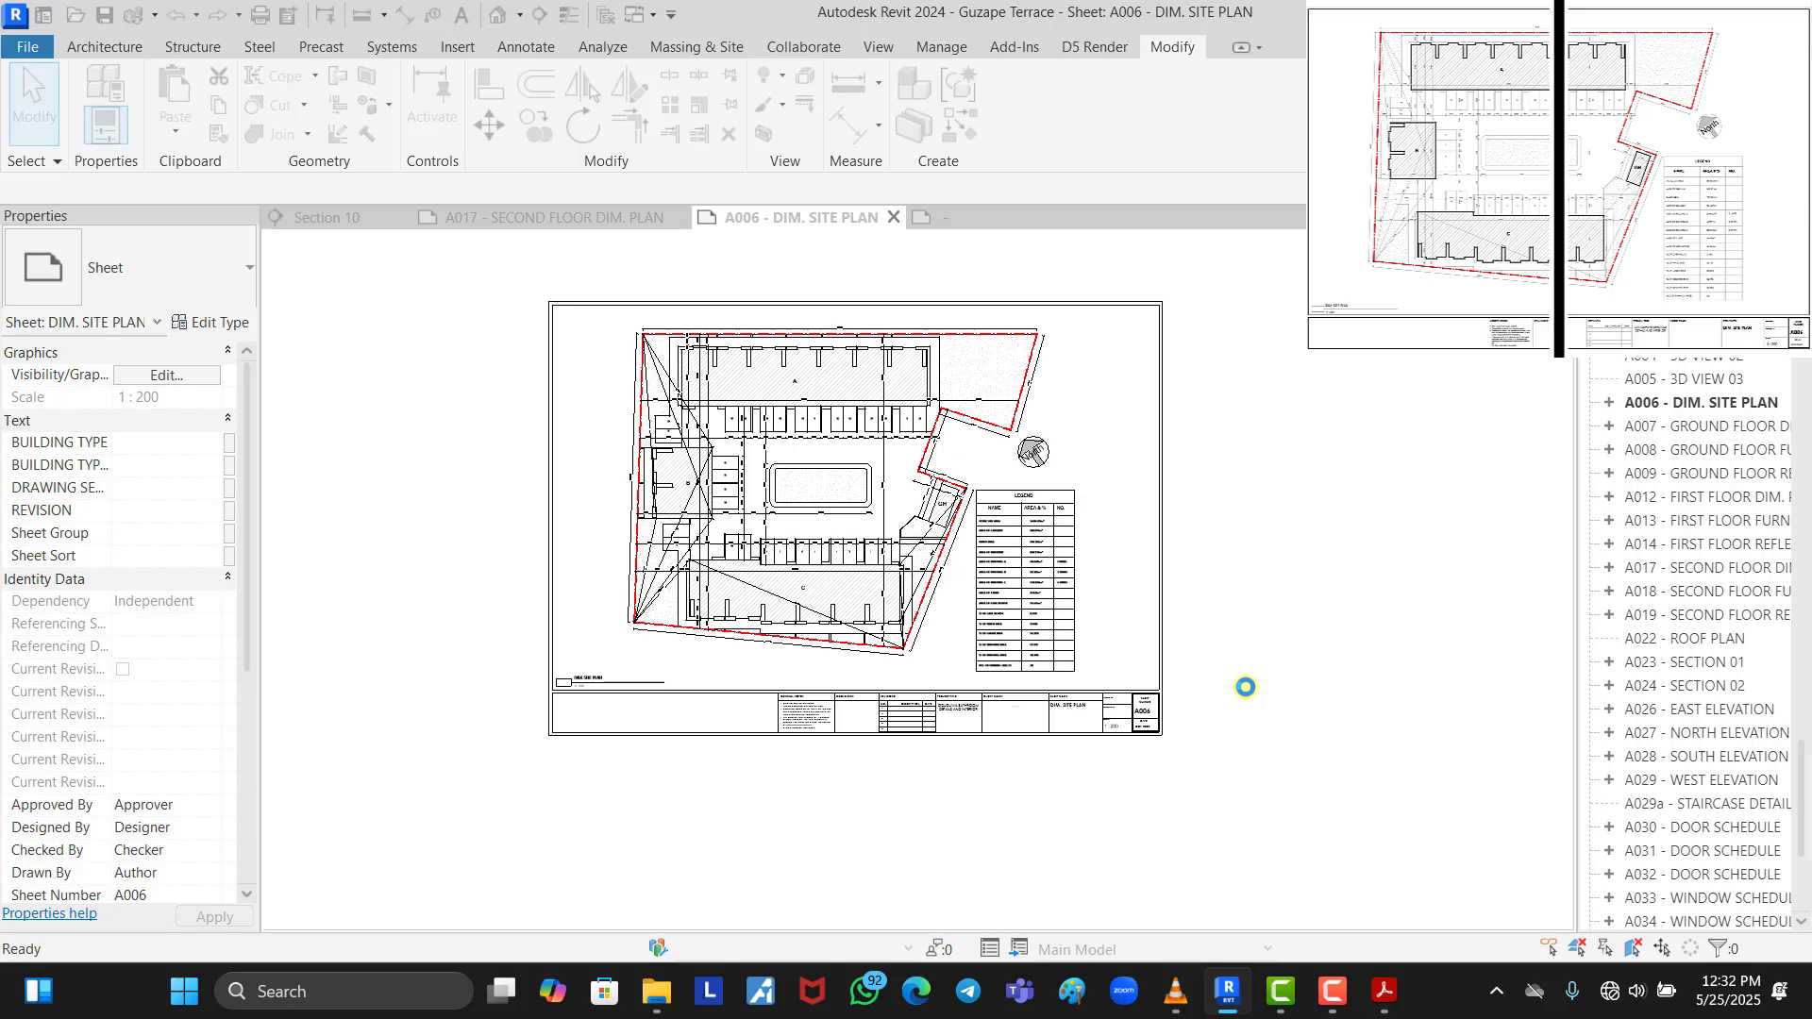
# Switch to File Explorer, open the PDF named 2 in Acrobat and view its full page
pyautogui.click(638, 997)
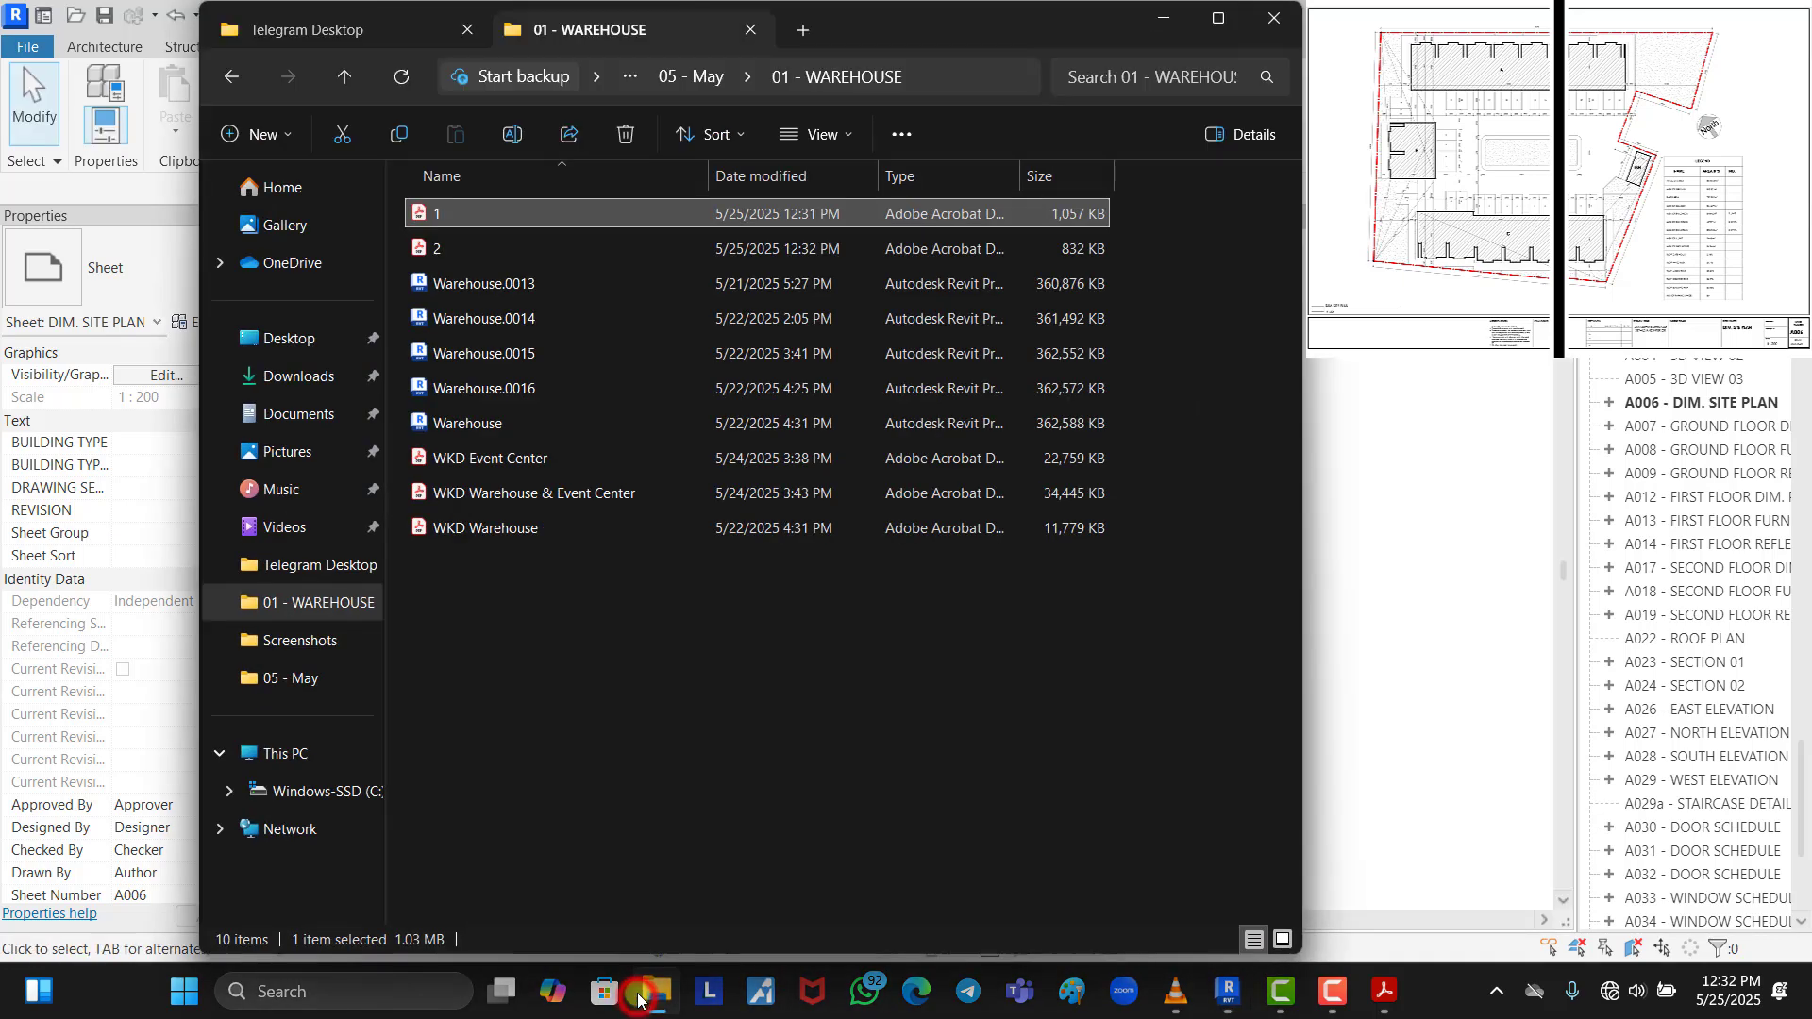
pyautogui.doubleClick(479, 245)
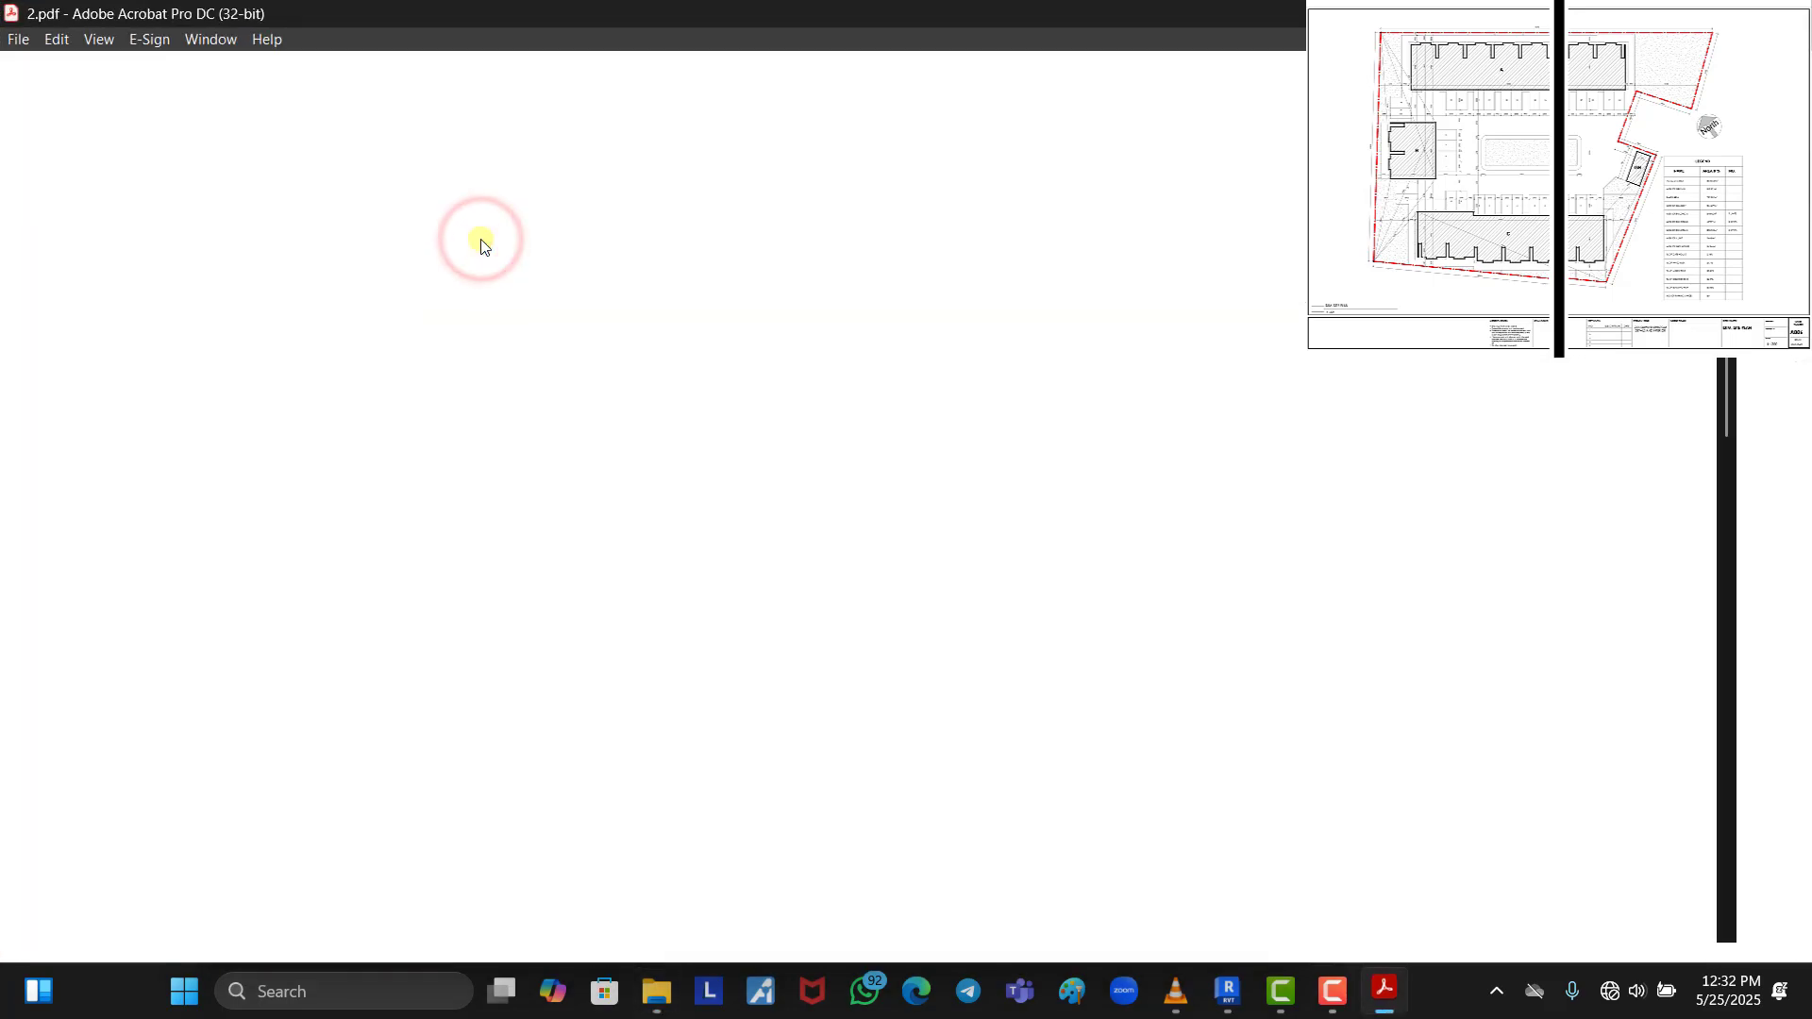
pyautogui.click(792, 118)
pyautogui.click(793, 118)
pyautogui.click(792, 117)
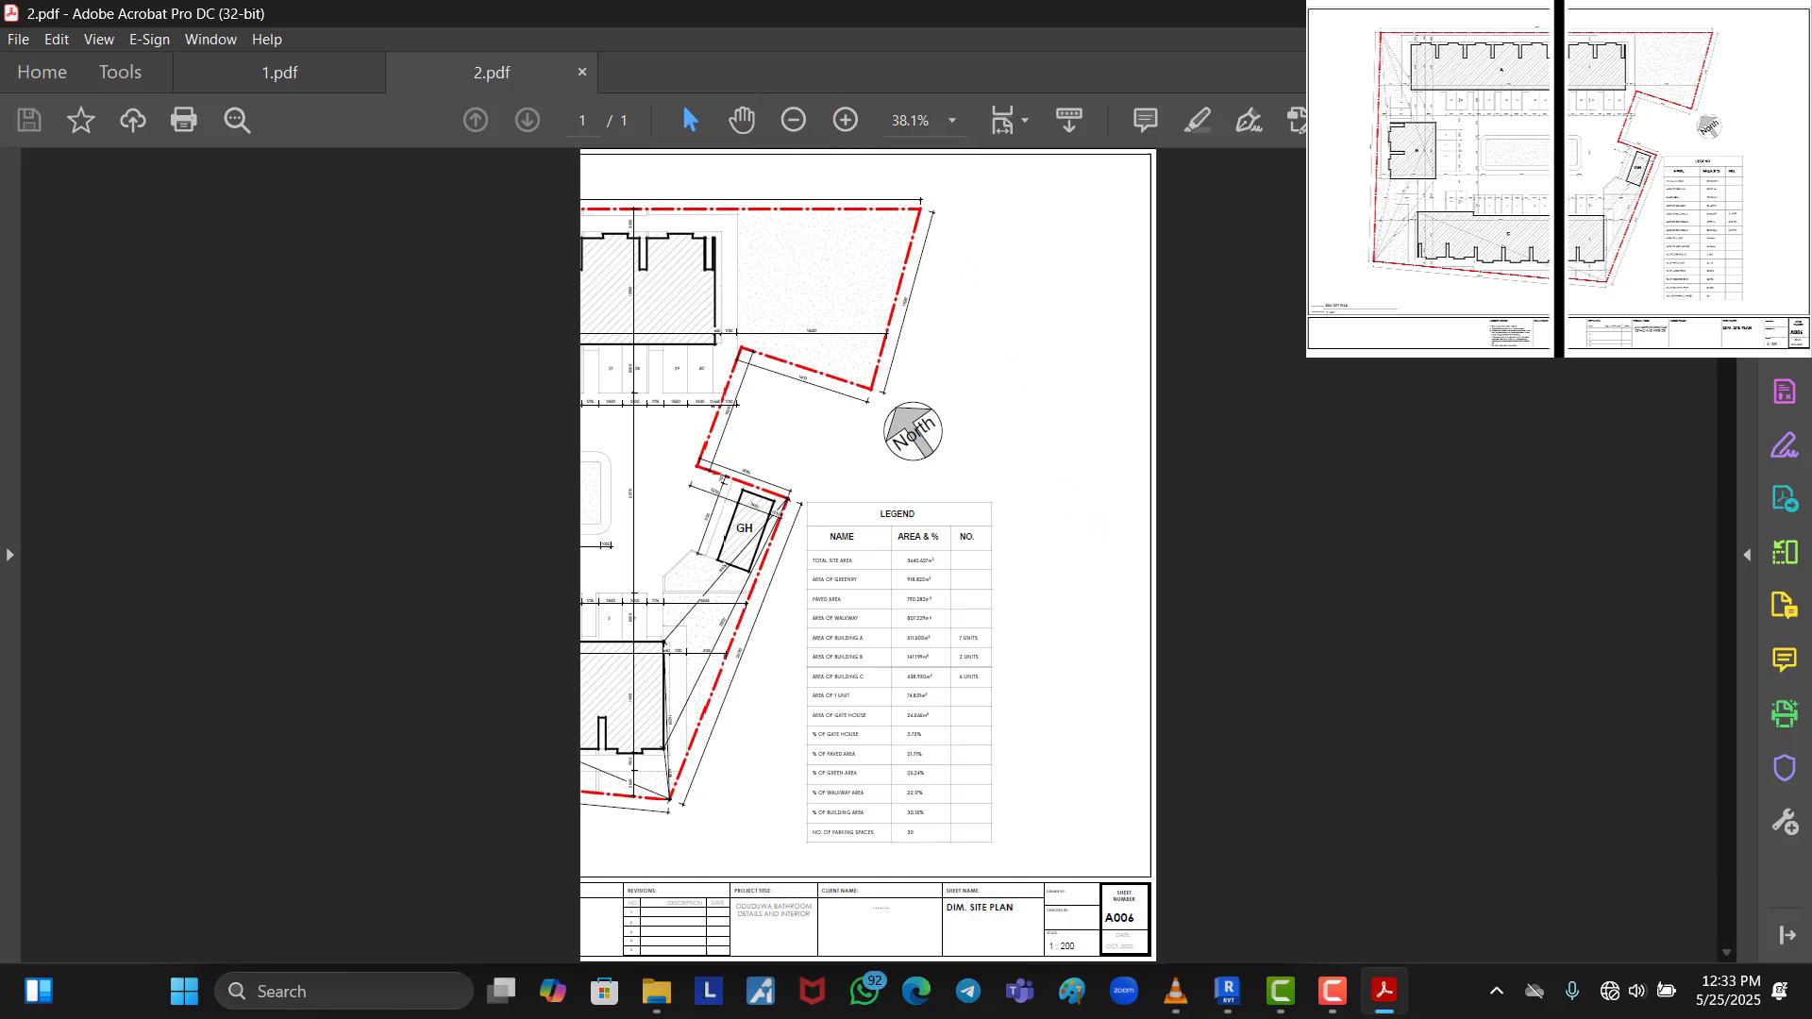
# Reduce the Acrobat window, move it beside the folder and compare the pages of 1.pdf and 2.pdf
pyautogui.doubleClick(936, 15)
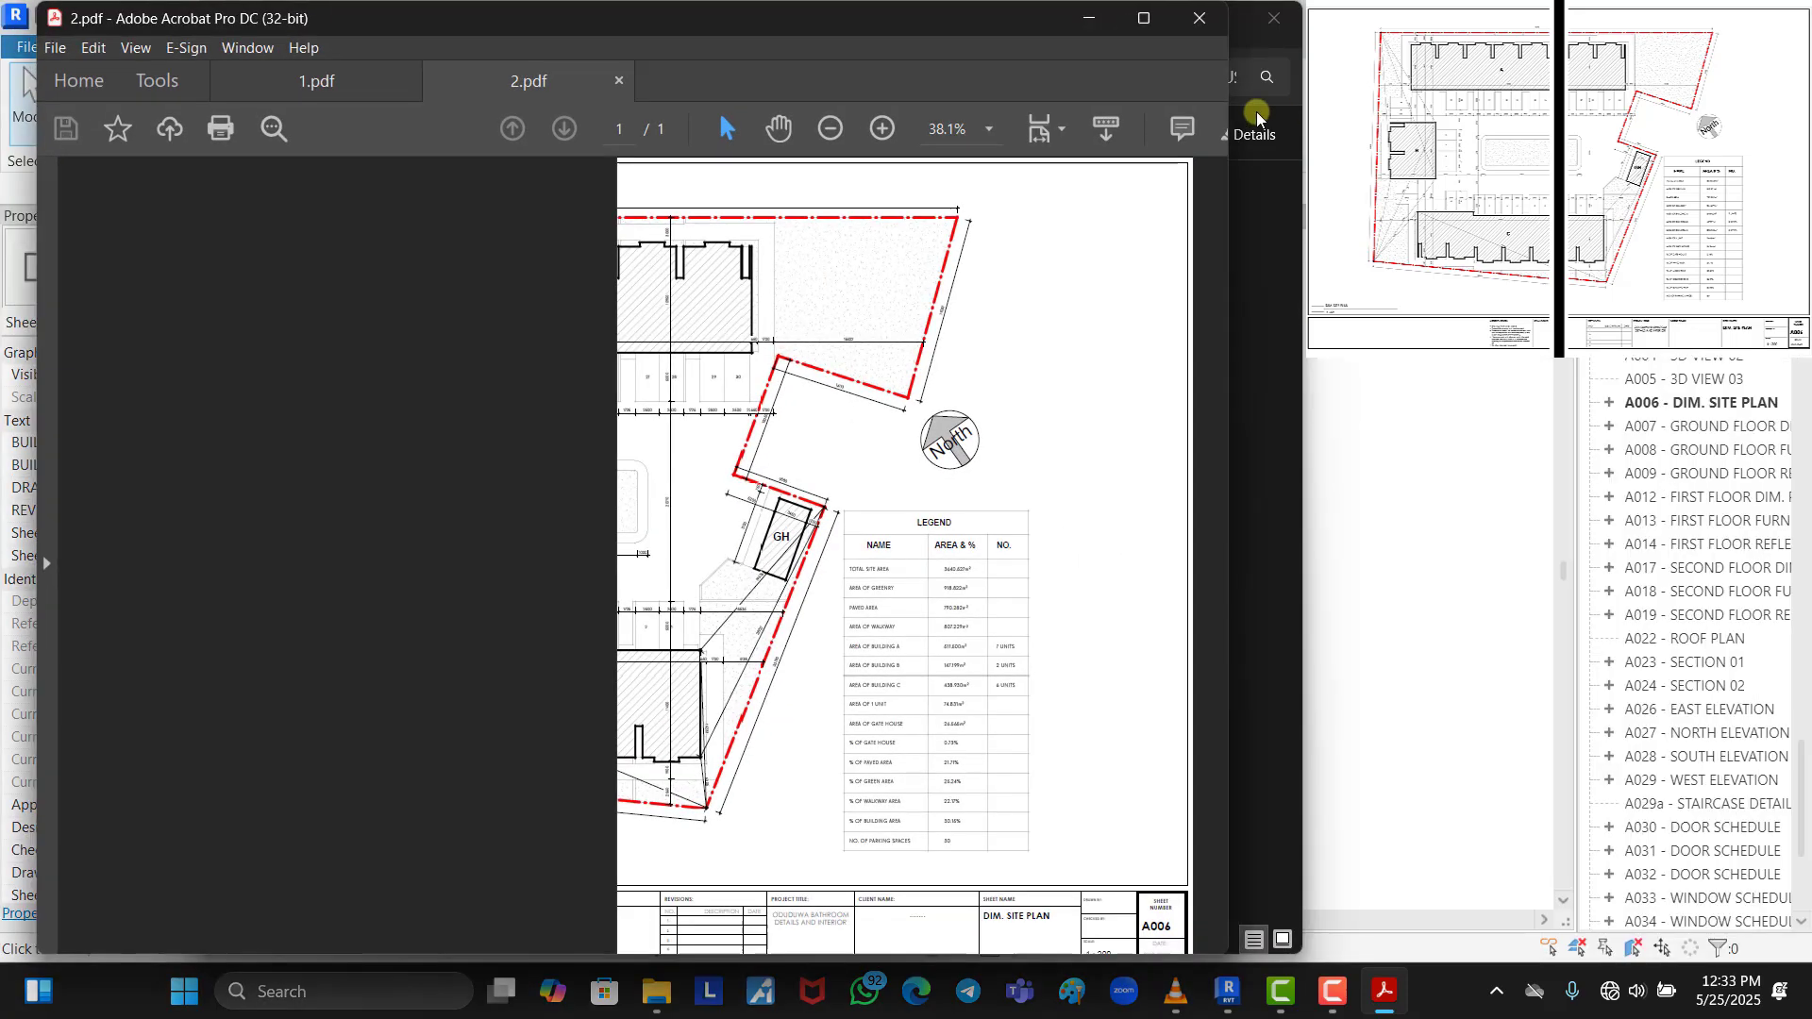
pyautogui.moveTo(981, 27); pyautogui.dragTo(1710, 29)
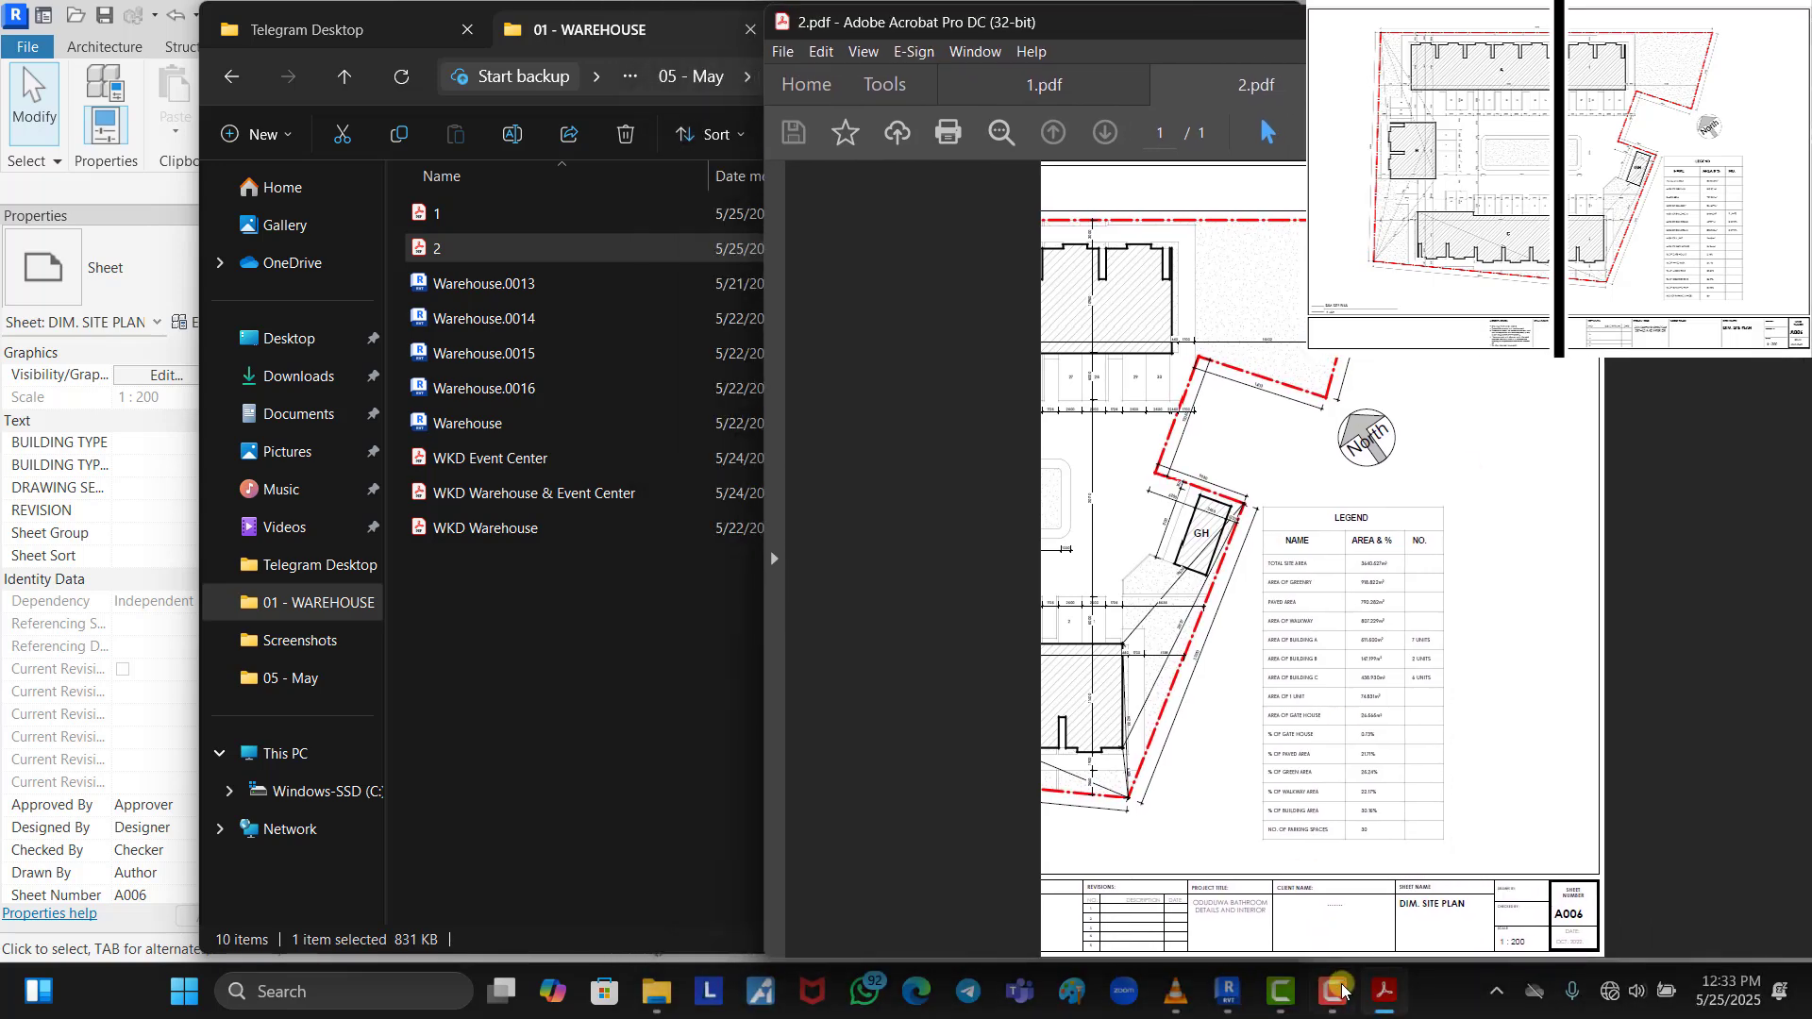
pyautogui.moveTo(1377, 999)
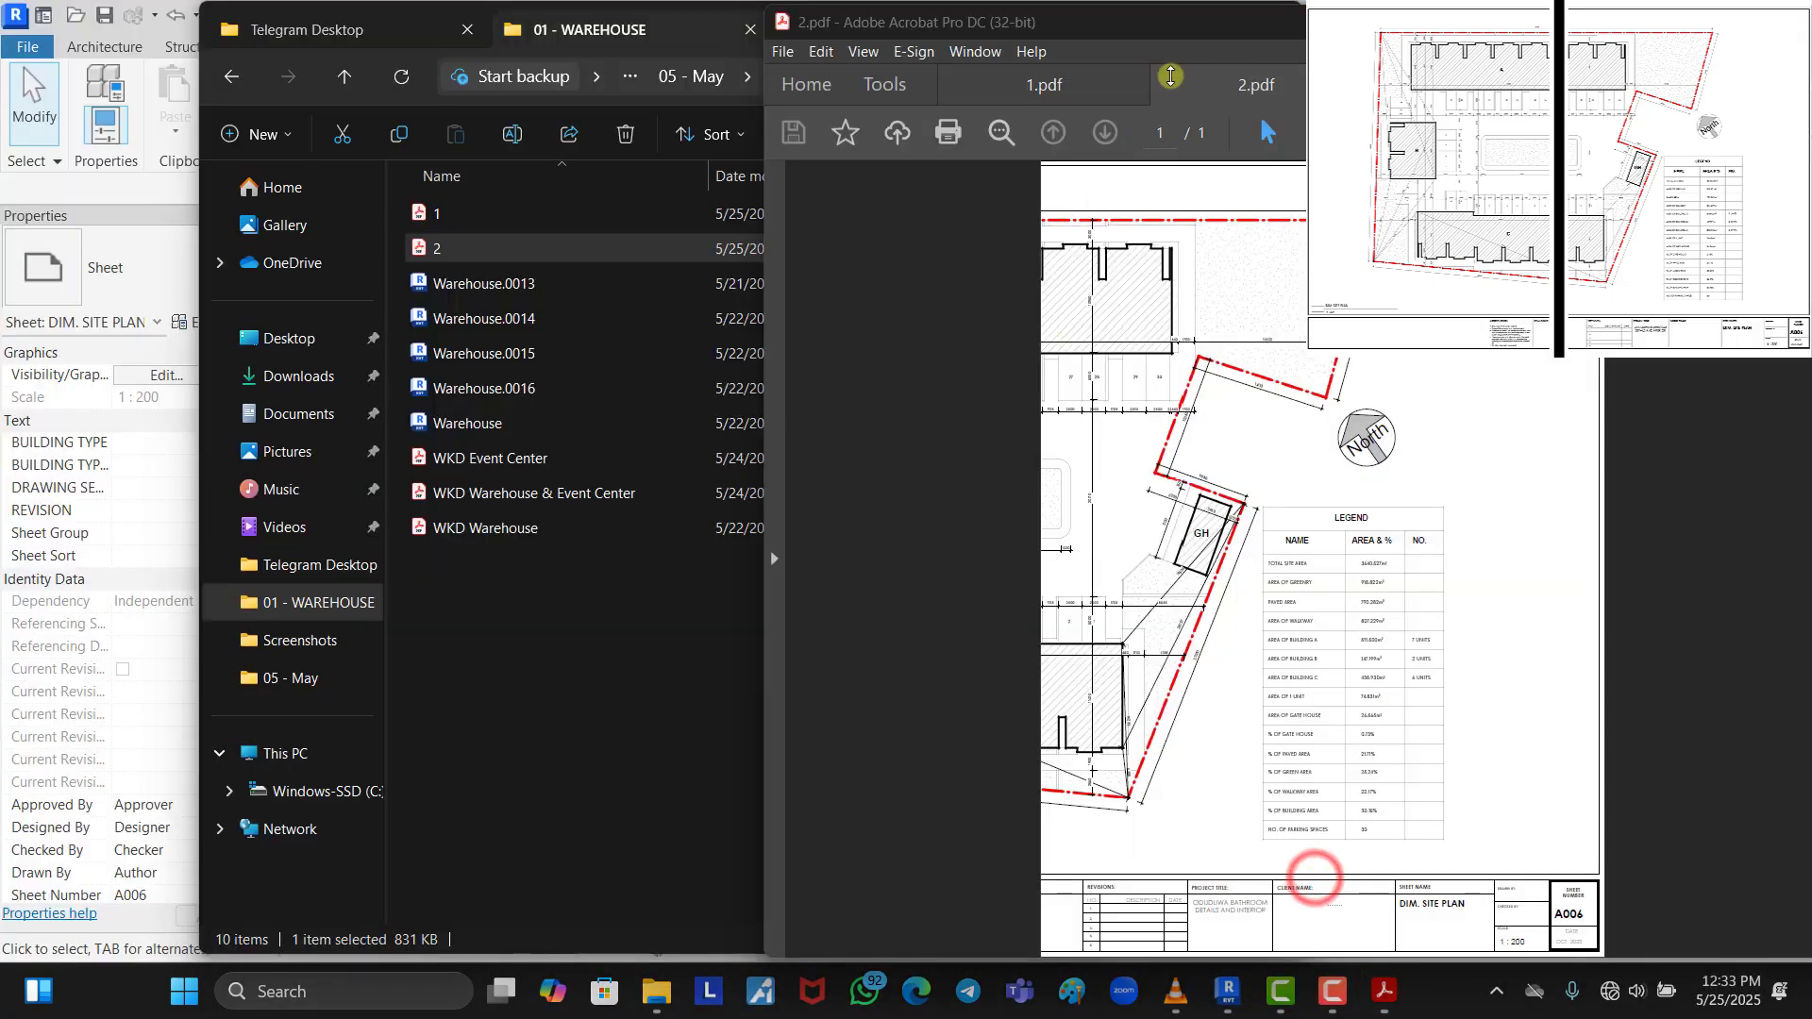
pyautogui.click(1307, 874)
pyautogui.moveTo(1226, 21); pyautogui.dragTo(1330, 42)
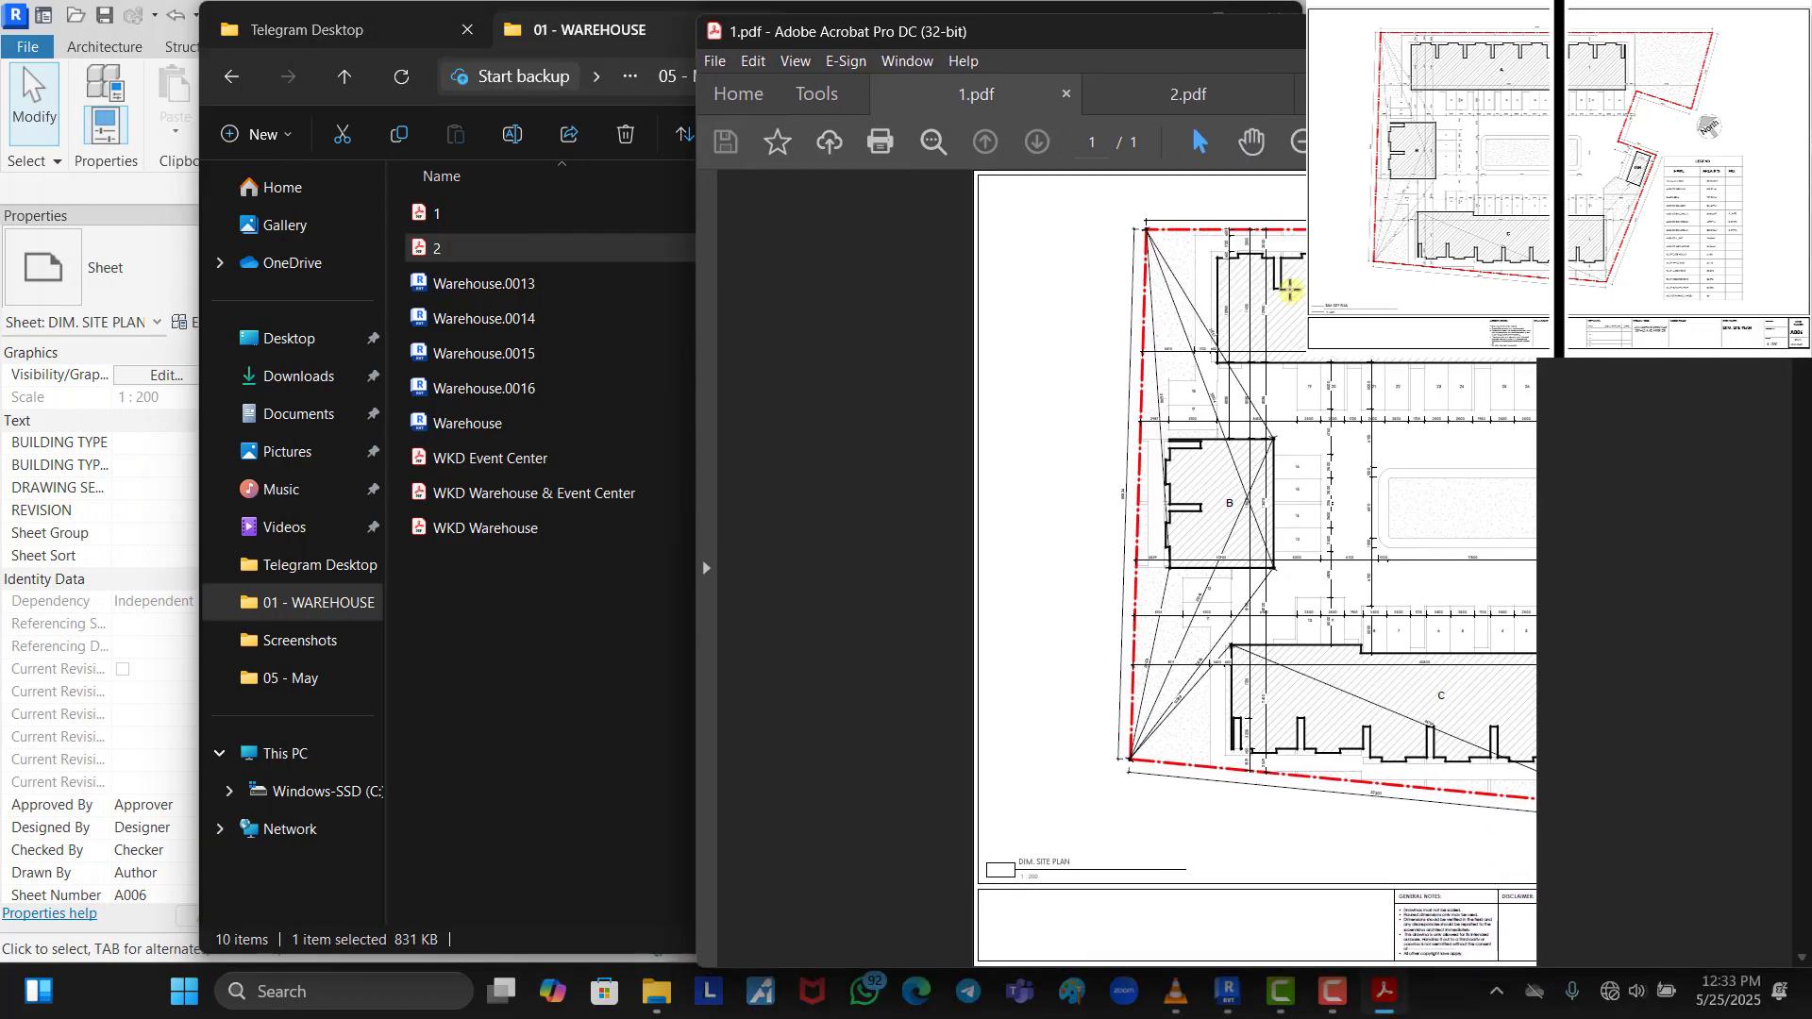
pyautogui.click(1193, 98)
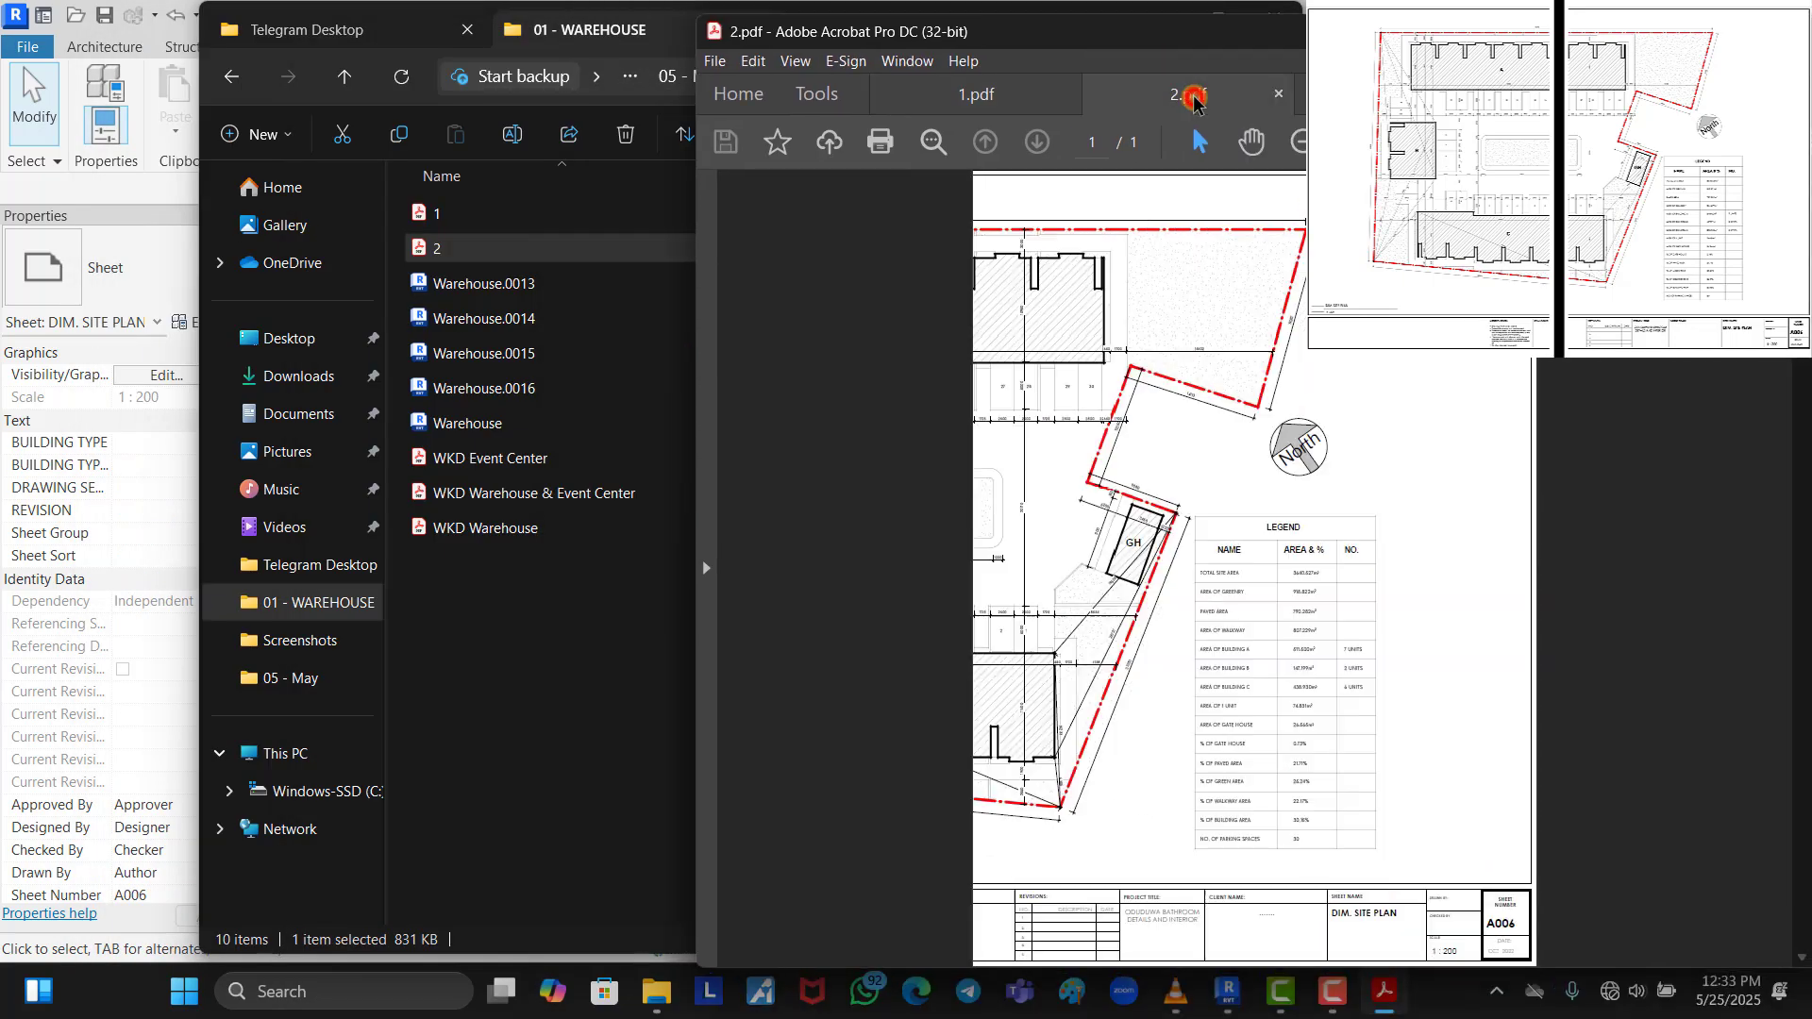
# Alternate between 1.pdf and 2.pdf again to check how the two site plan halves continue across the pages
pyautogui.click(1008, 96)
pyautogui.click(1174, 98)
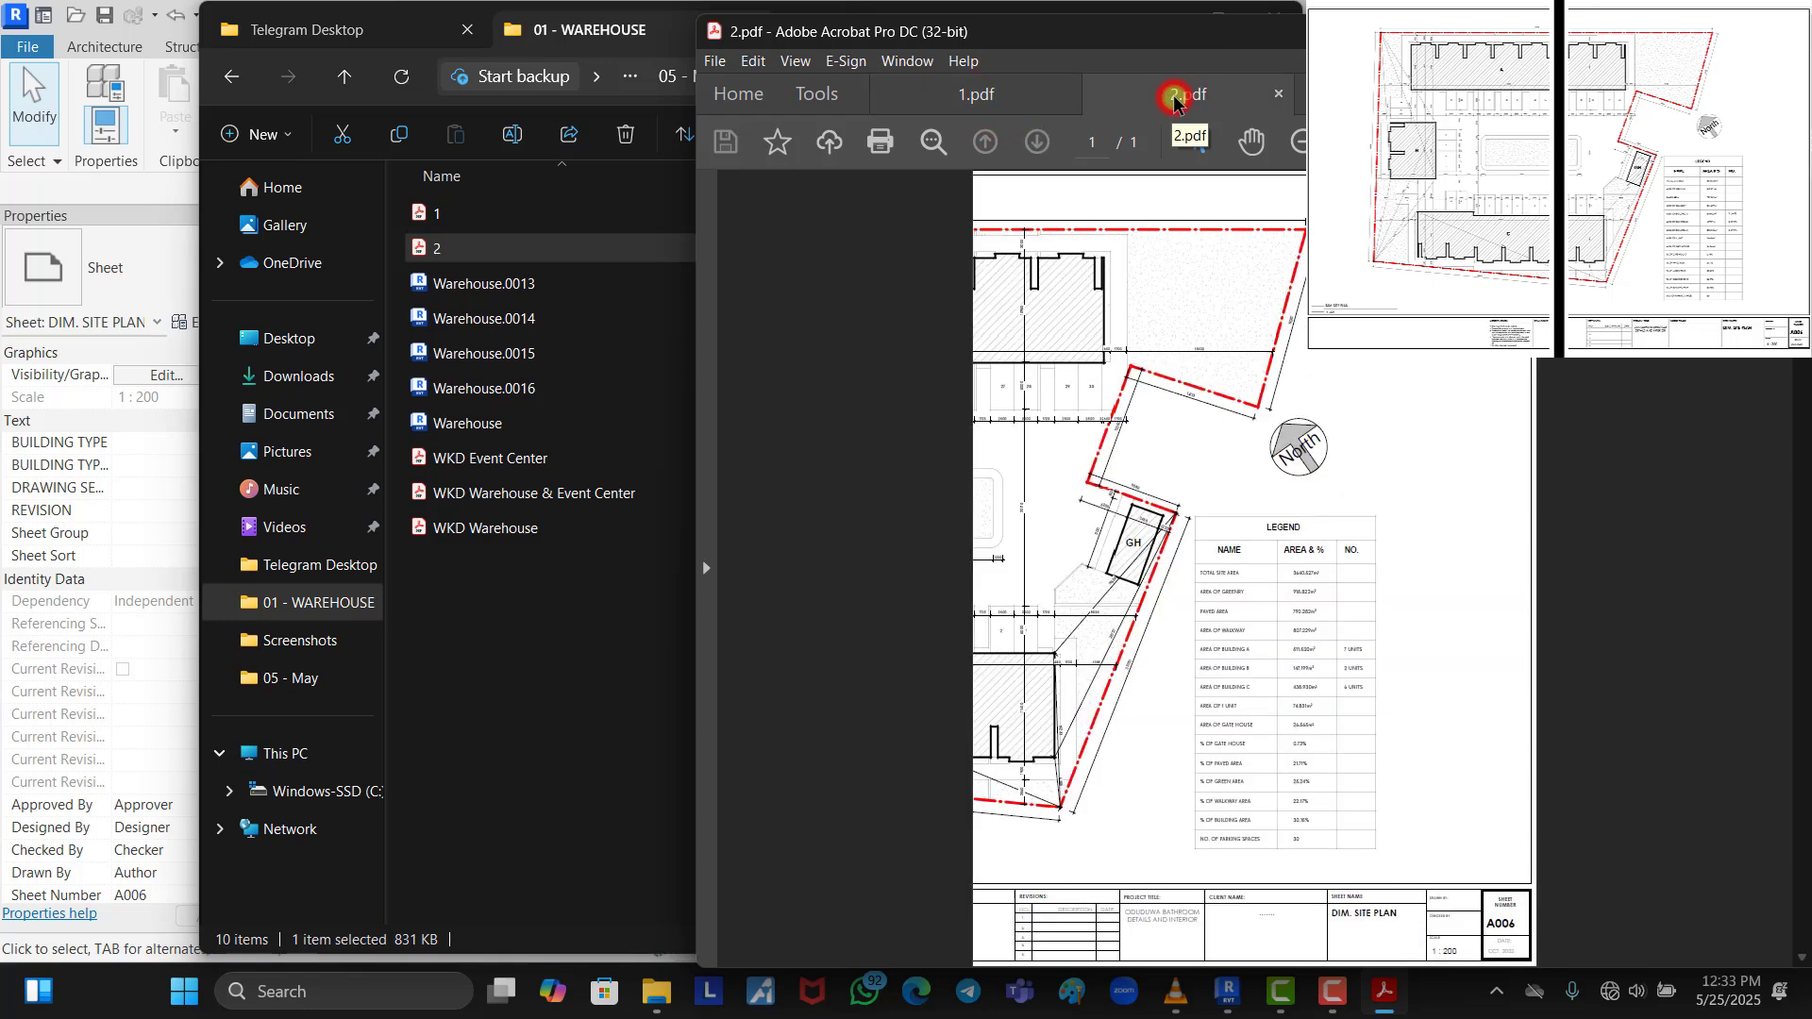
pyautogui.click(986, 99)
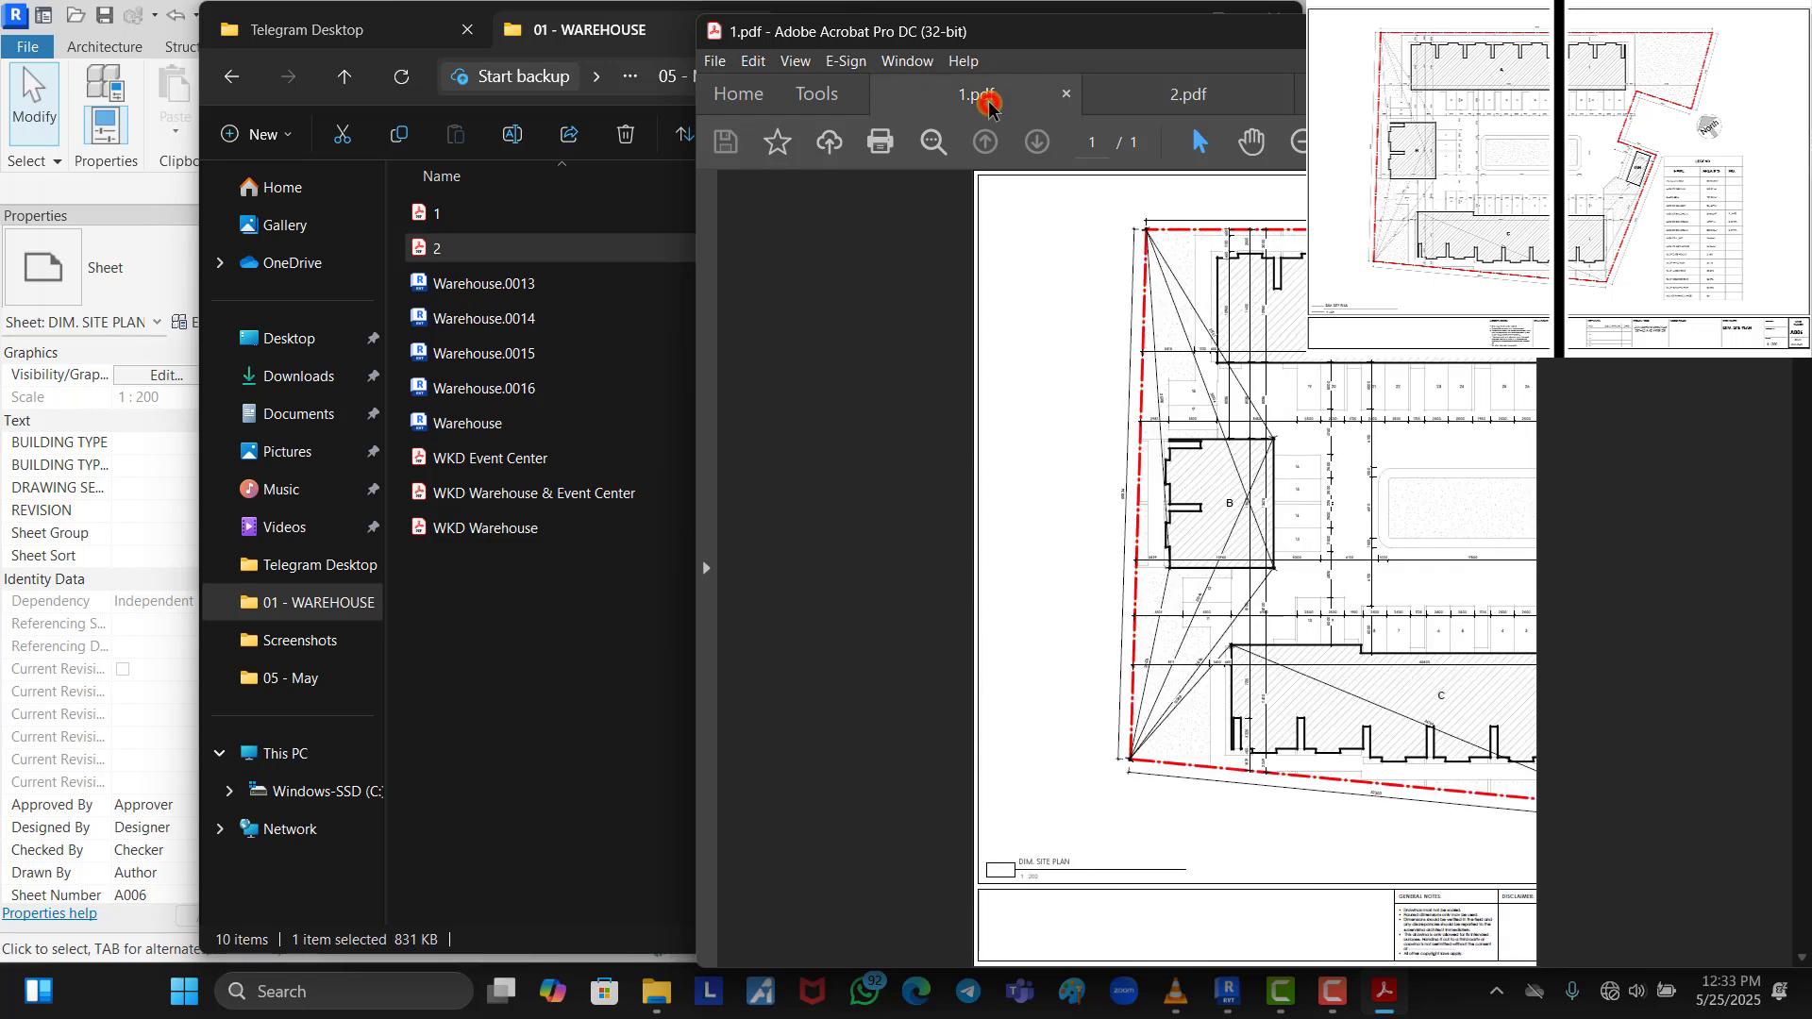
pyautogui.click(1137, 104)
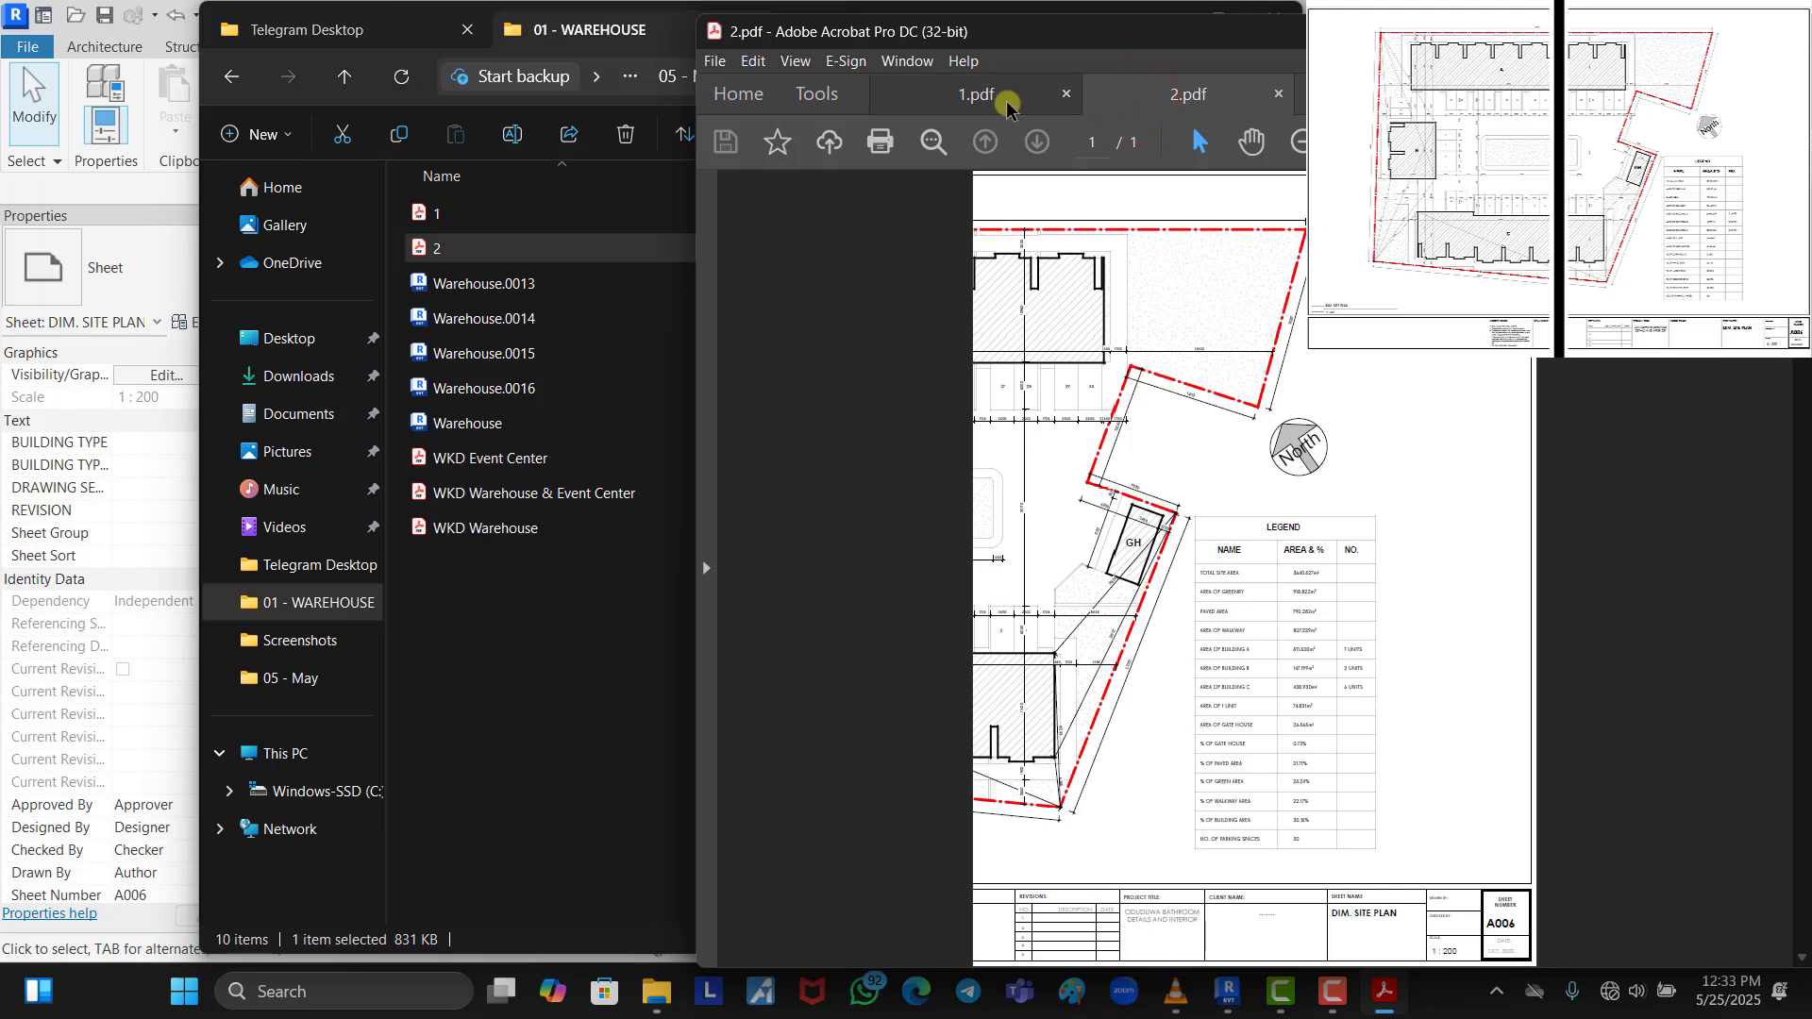
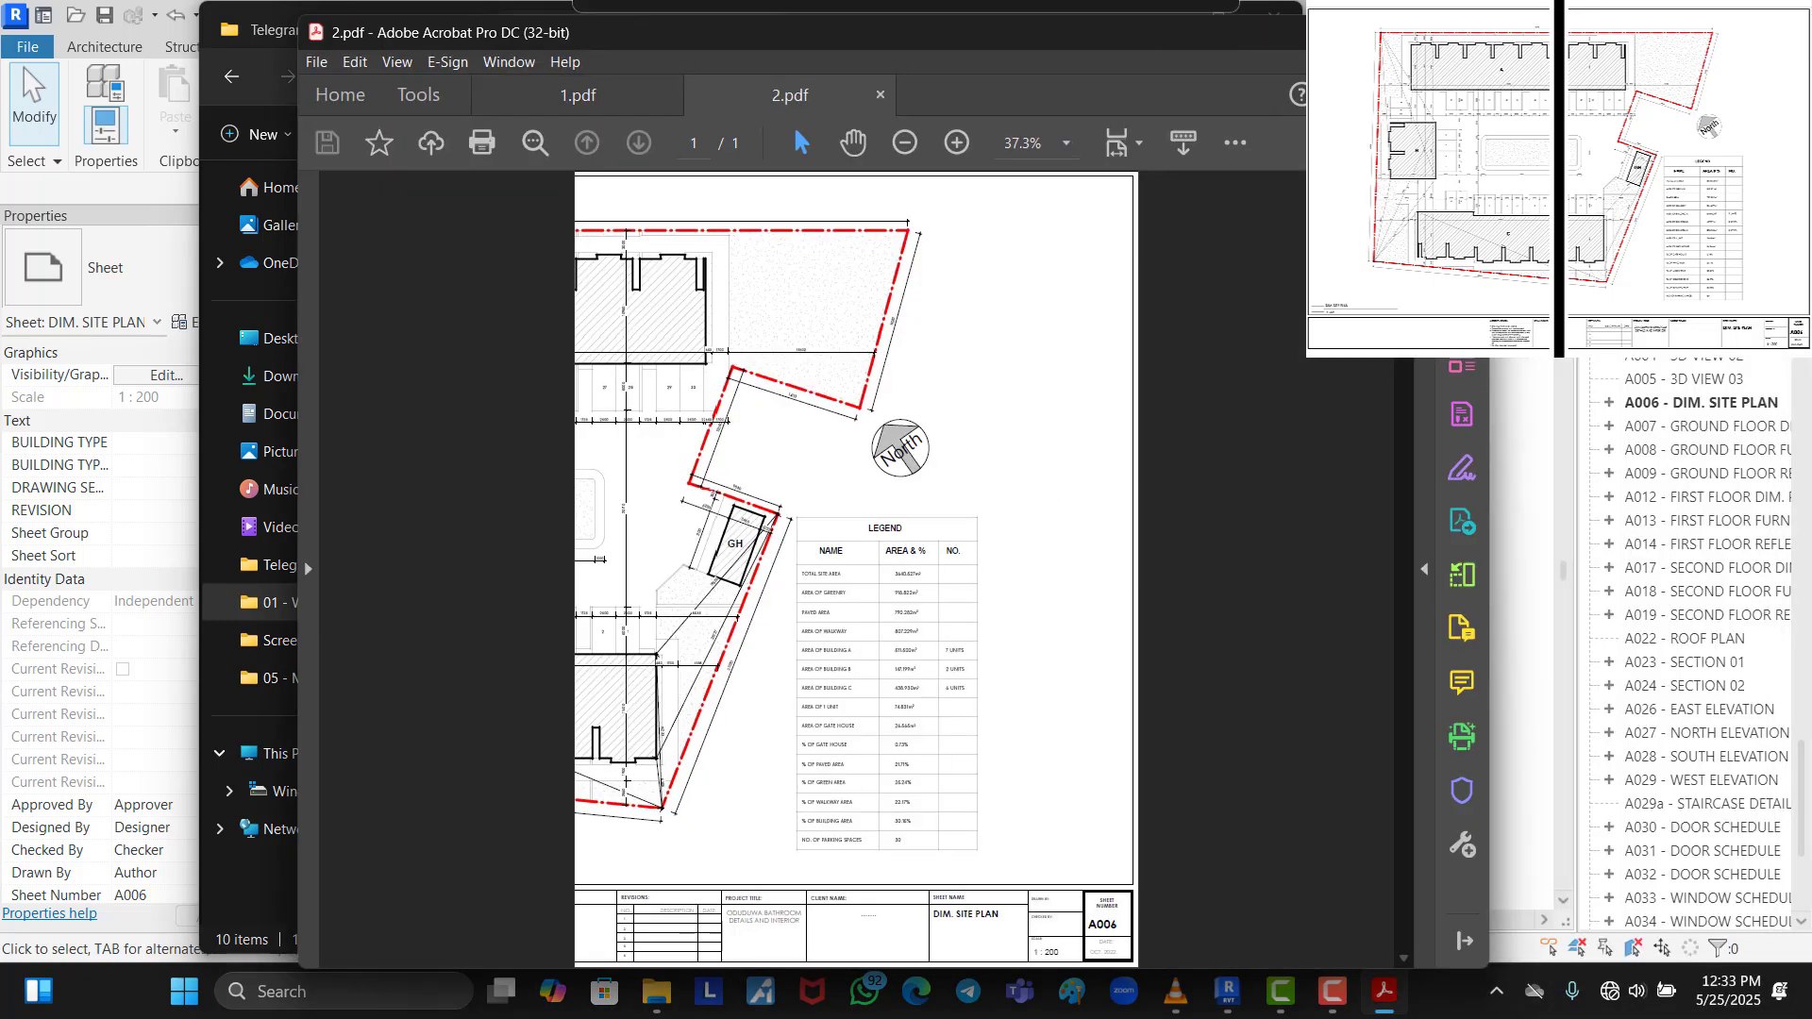
# Switch back to Revit, identify the title block on sheet A006 and return to its open family
pyautogui.click(1170, 21)
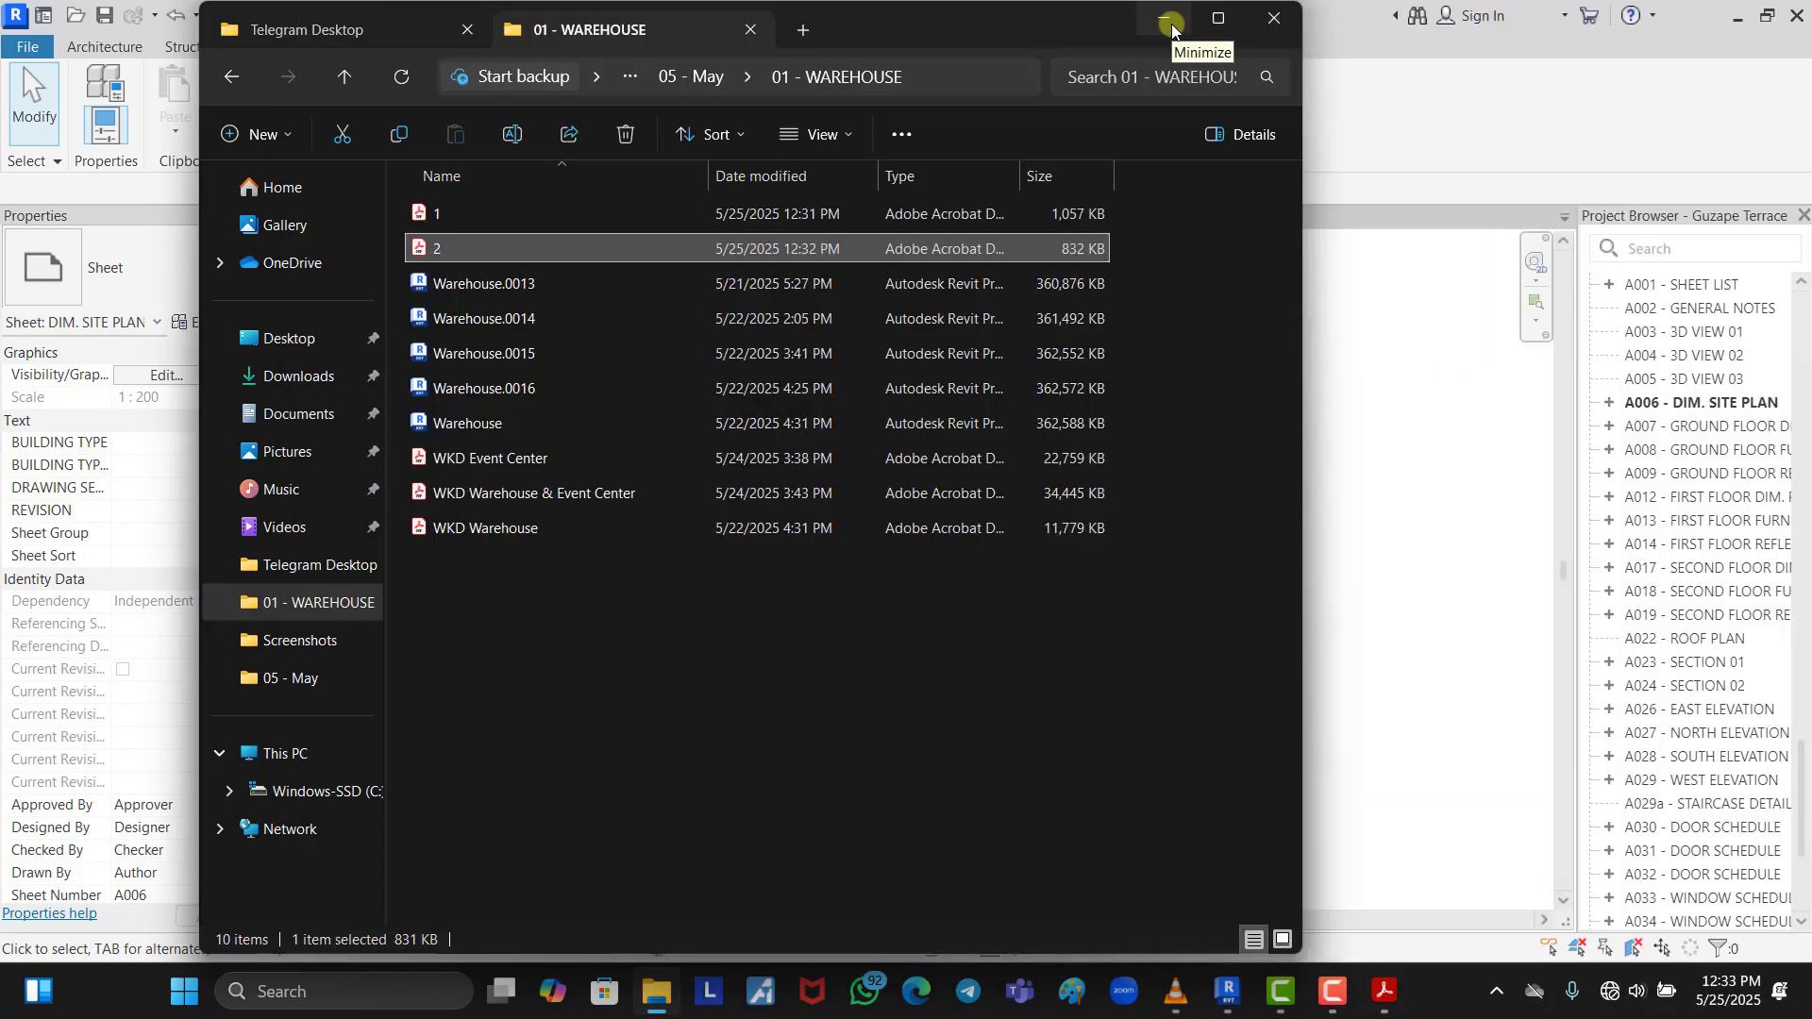
pyautogui.click(1170, 23)
pyautogui.click(1316, 479)
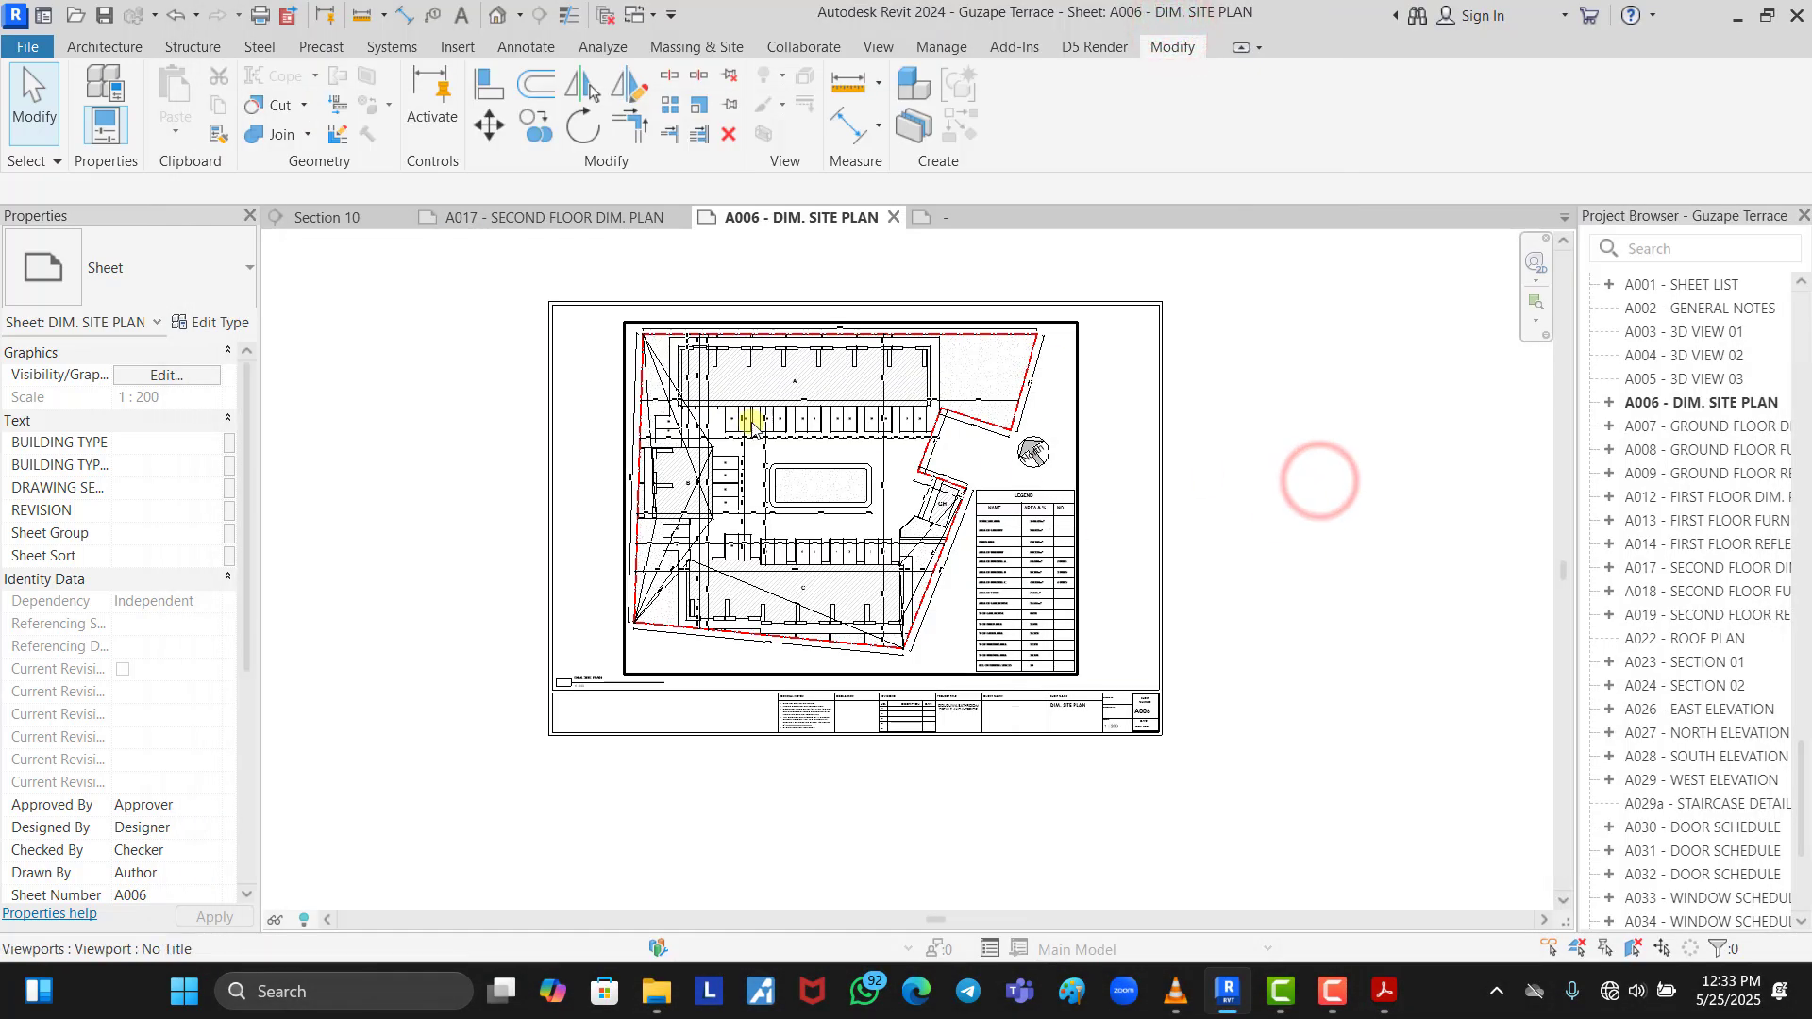
pyautogui.click(1160, 545)
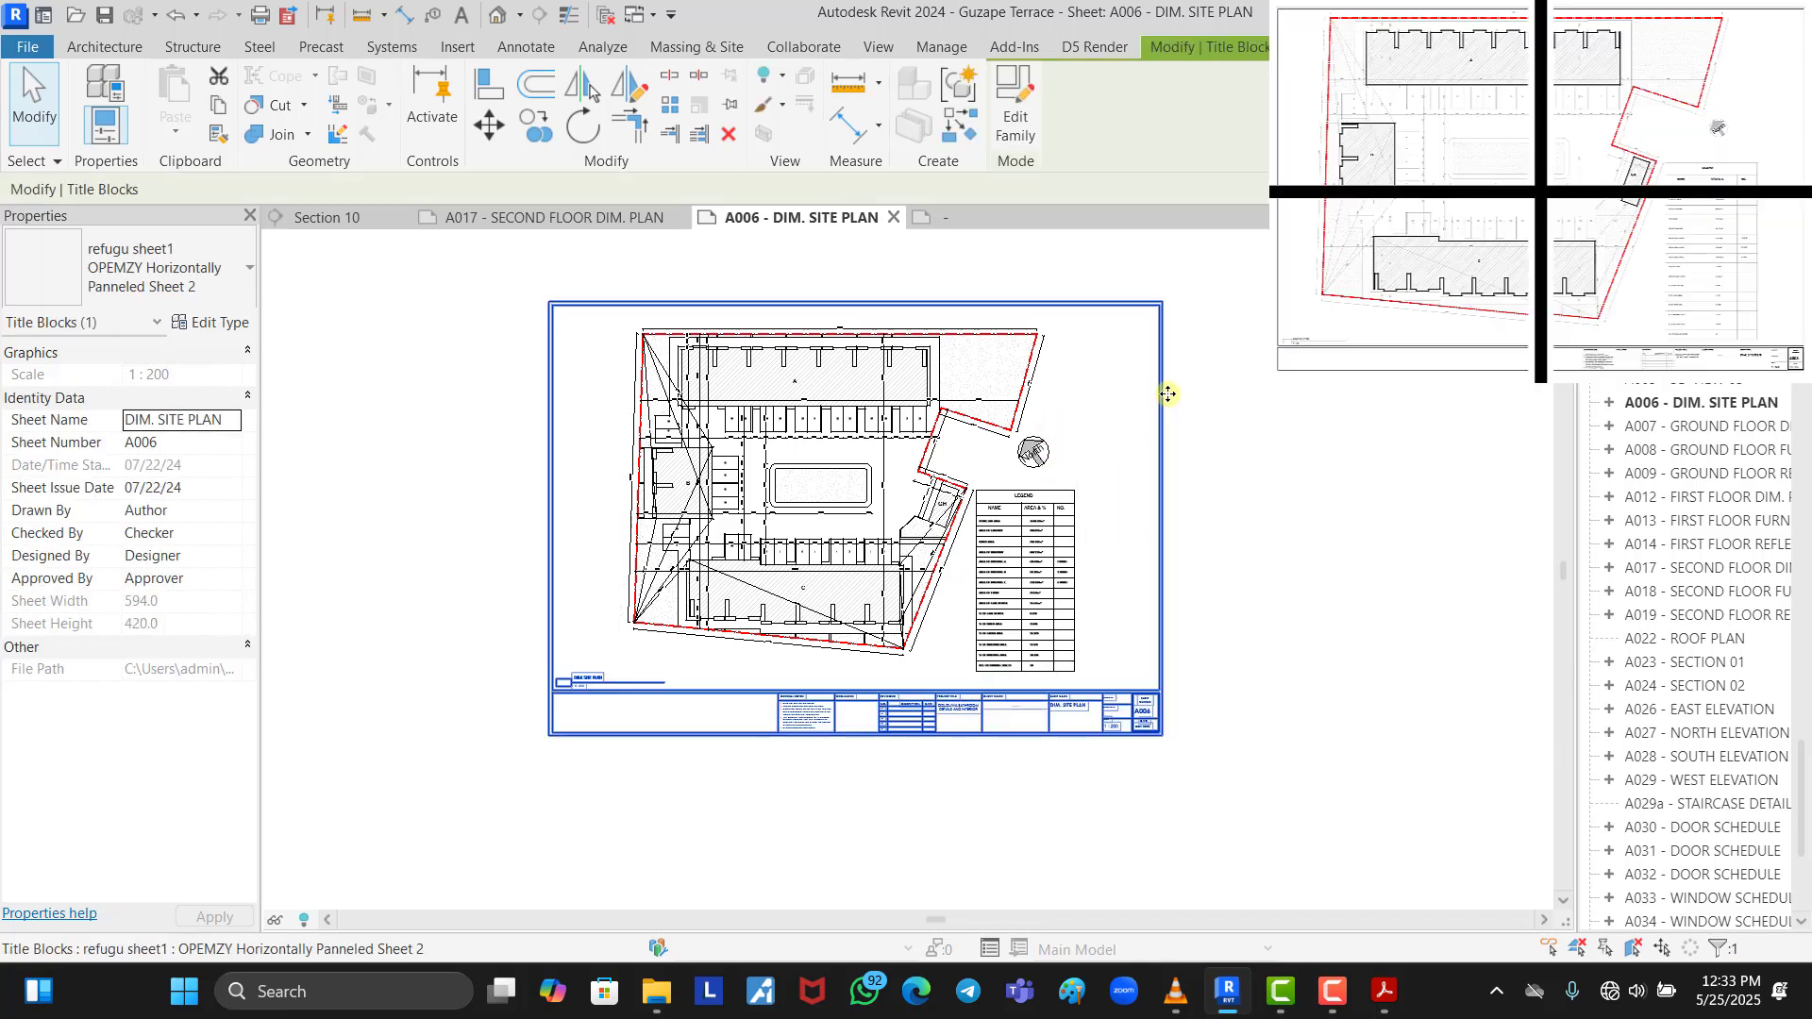
pyautogui.click(982, 217)
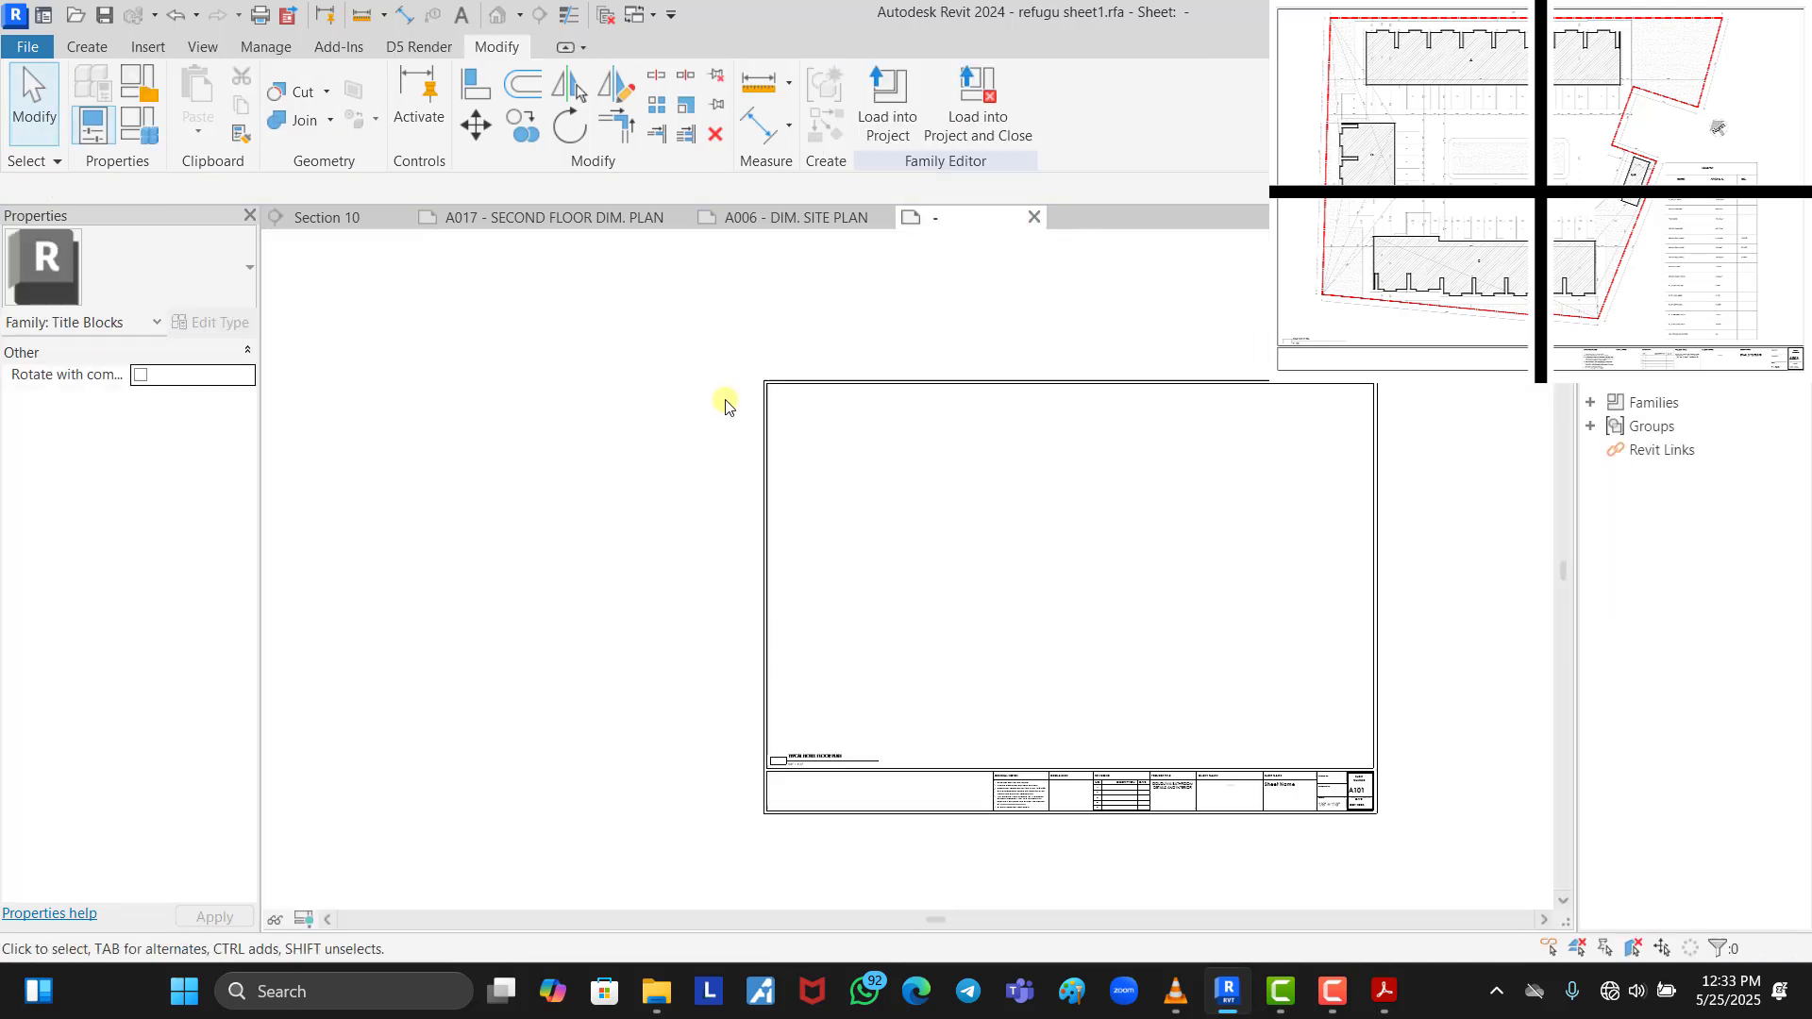
# Place an aligned dimension for the title block's overall height between its outer top and bottom edges
pyautogui.scroll(3, 764, 401)
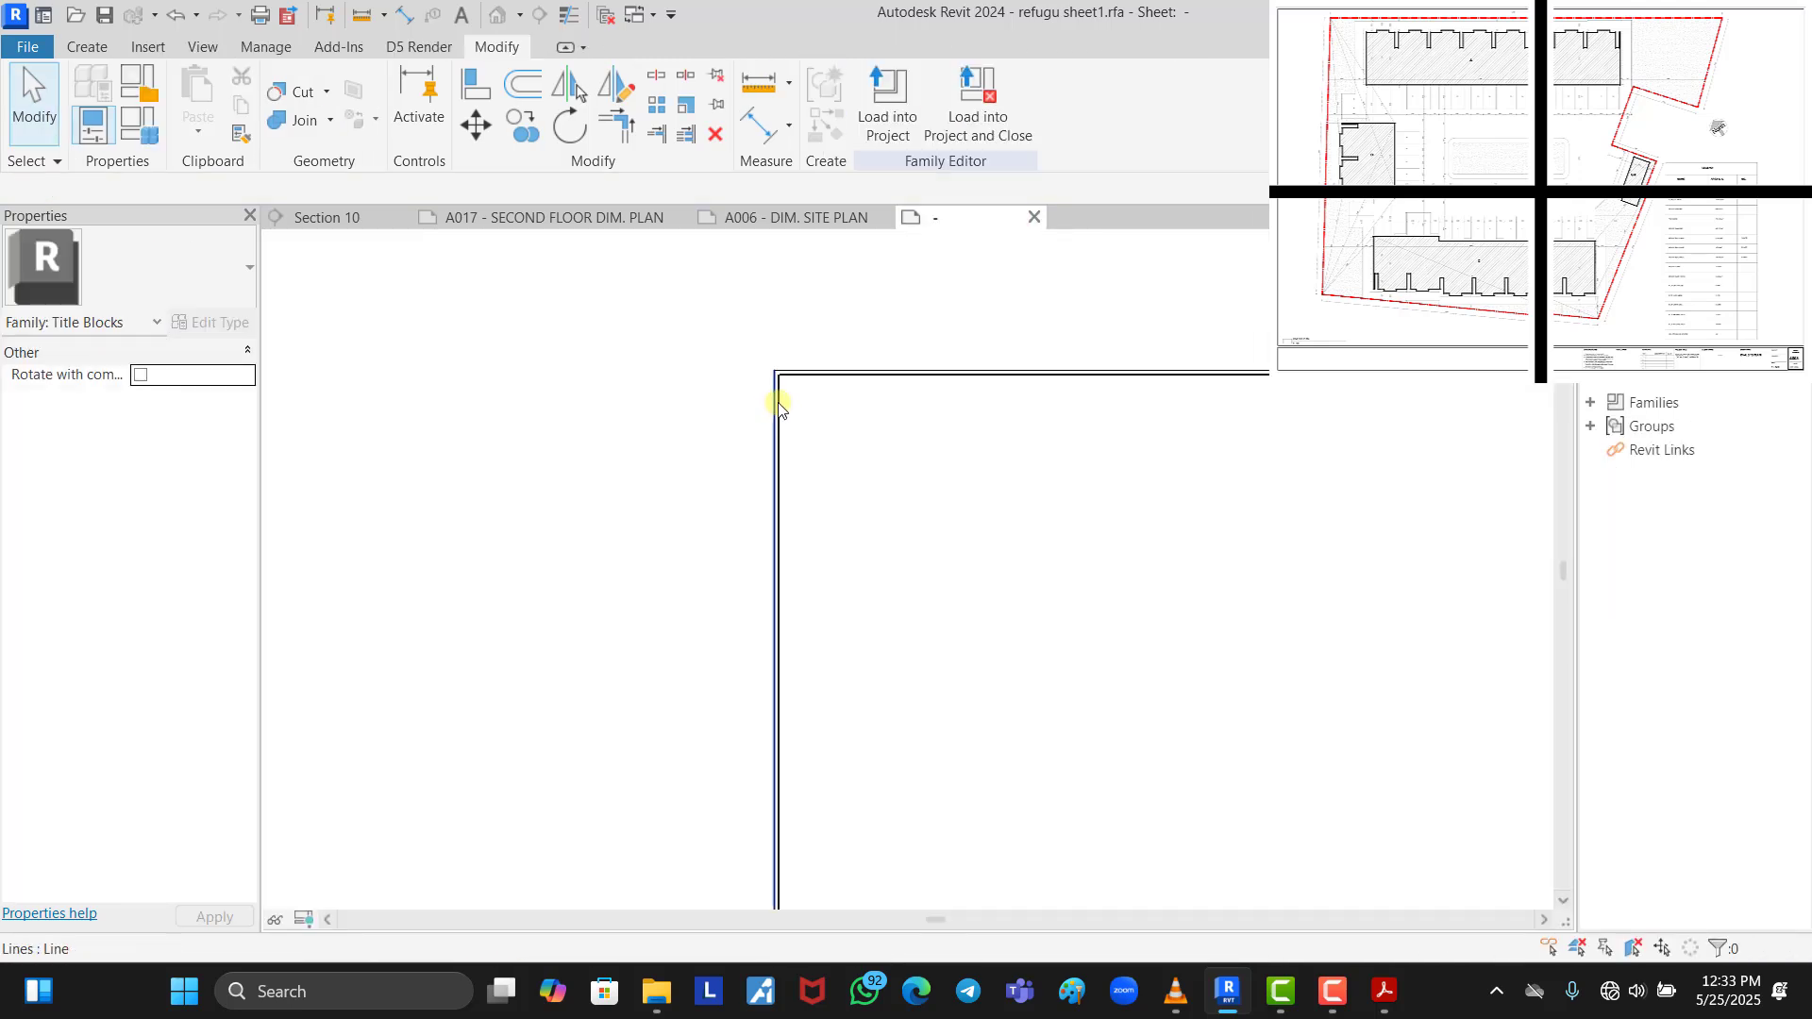
pyautogui.click(760, 127)
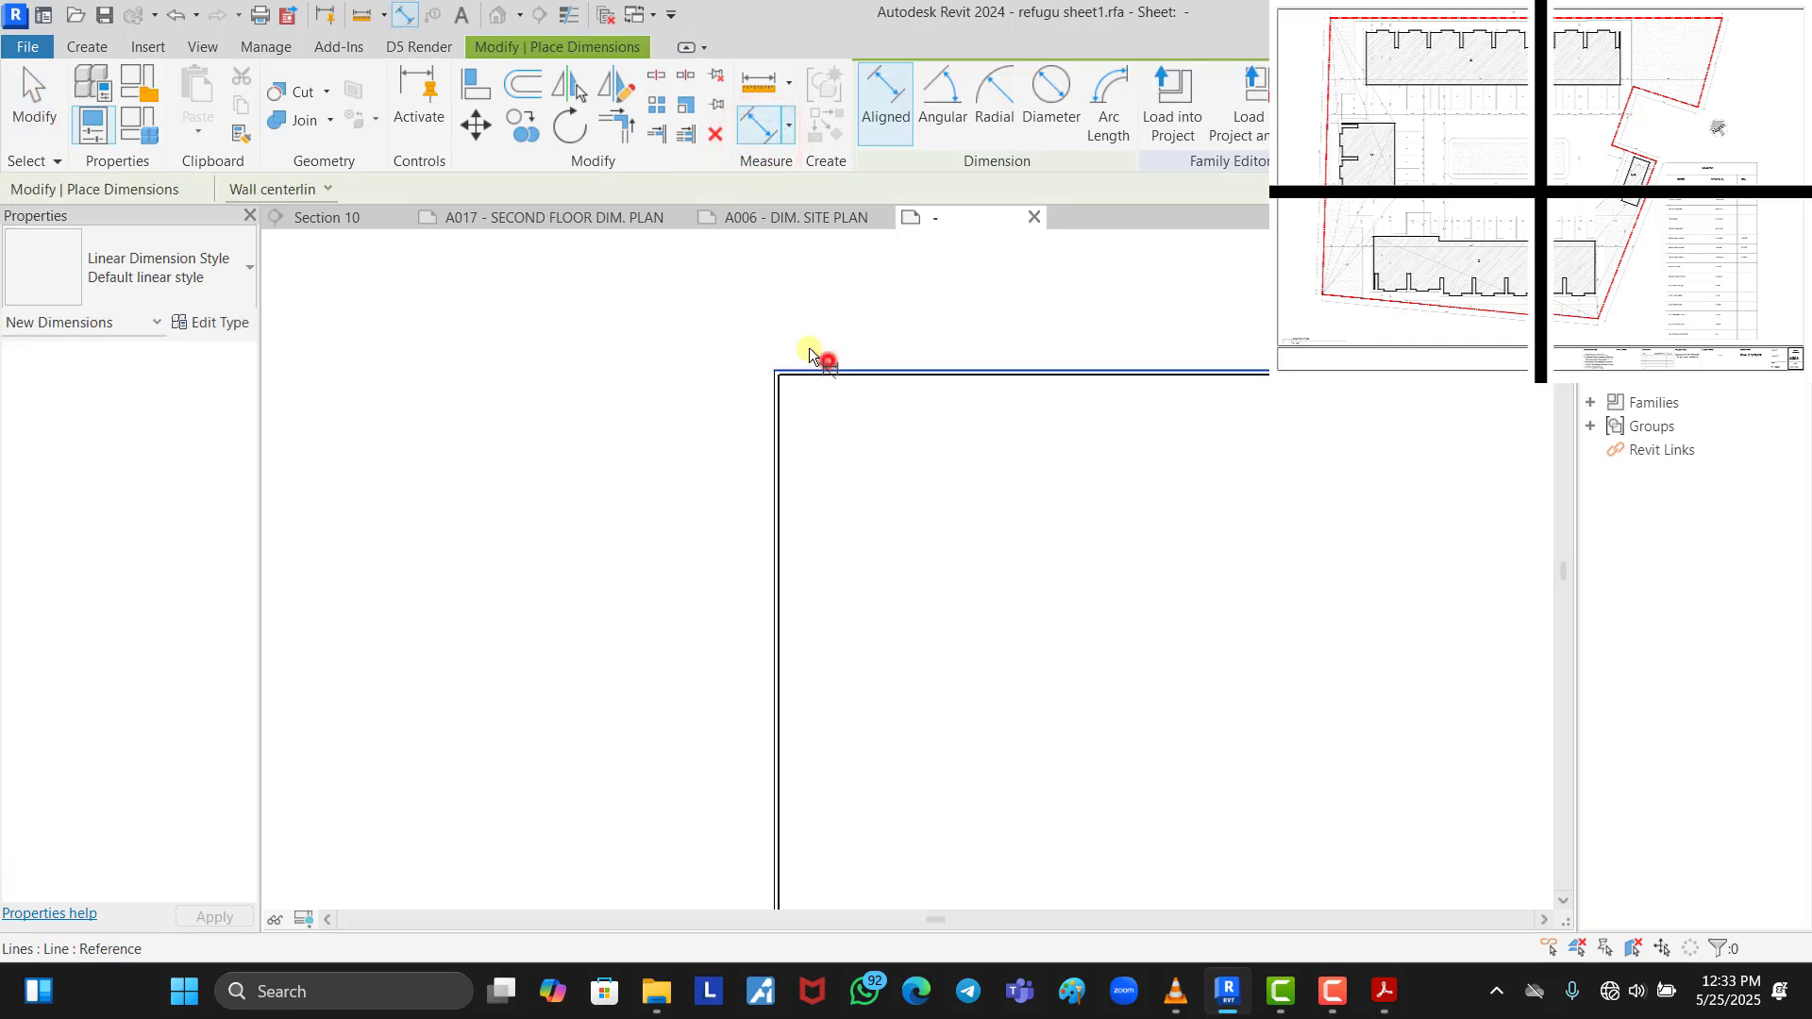
pyautogui.click(827, 364)
pyautogui.scroll(-3, 821, 363)
pyautogui.scroll(3, 772, 717)
pyautogui.click(795, 621)
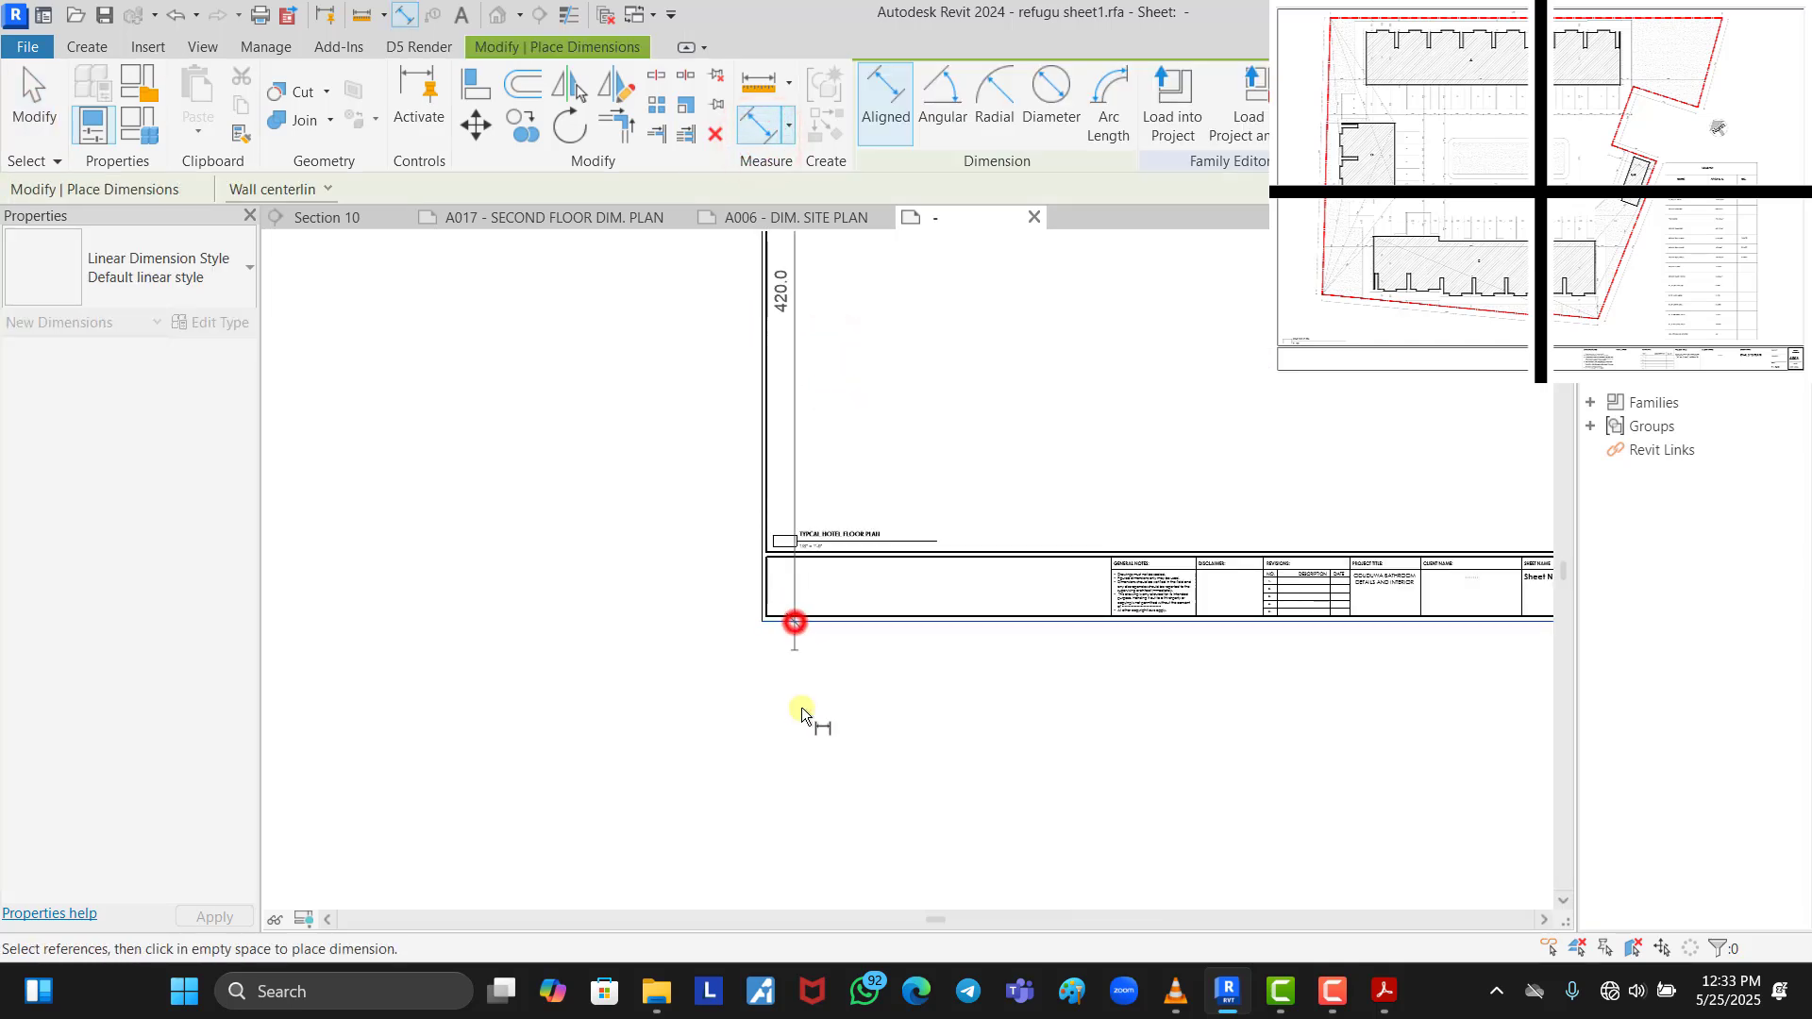
pyautogui.scroll(-3, 805, 716)
pyautogui.scroll(2, 739, 449)
pyautogui.click(728, 493)
# Add an aligned dimension for the title block's overall width above its outer top edge and end the dimension command
pyautogui.scroll(2, 764, 576)
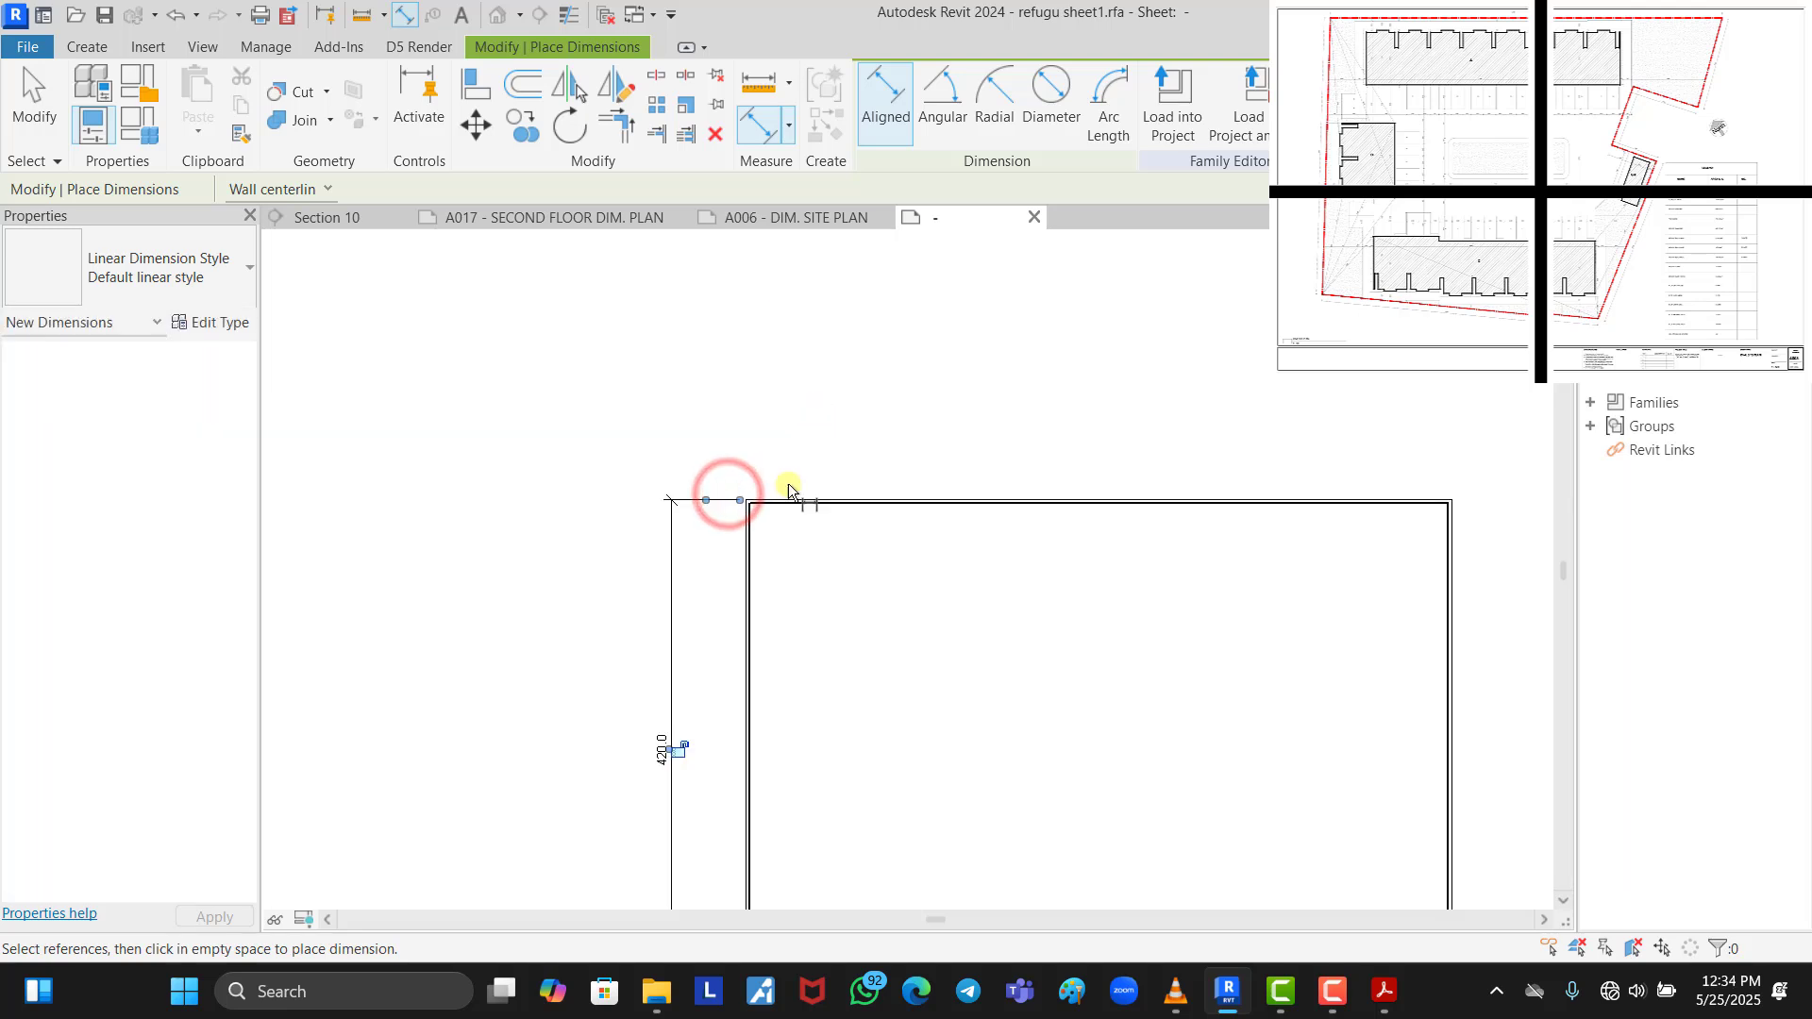
pyautogui.click(735, 544)
pyautogui.scroll(-2, 740, 545)
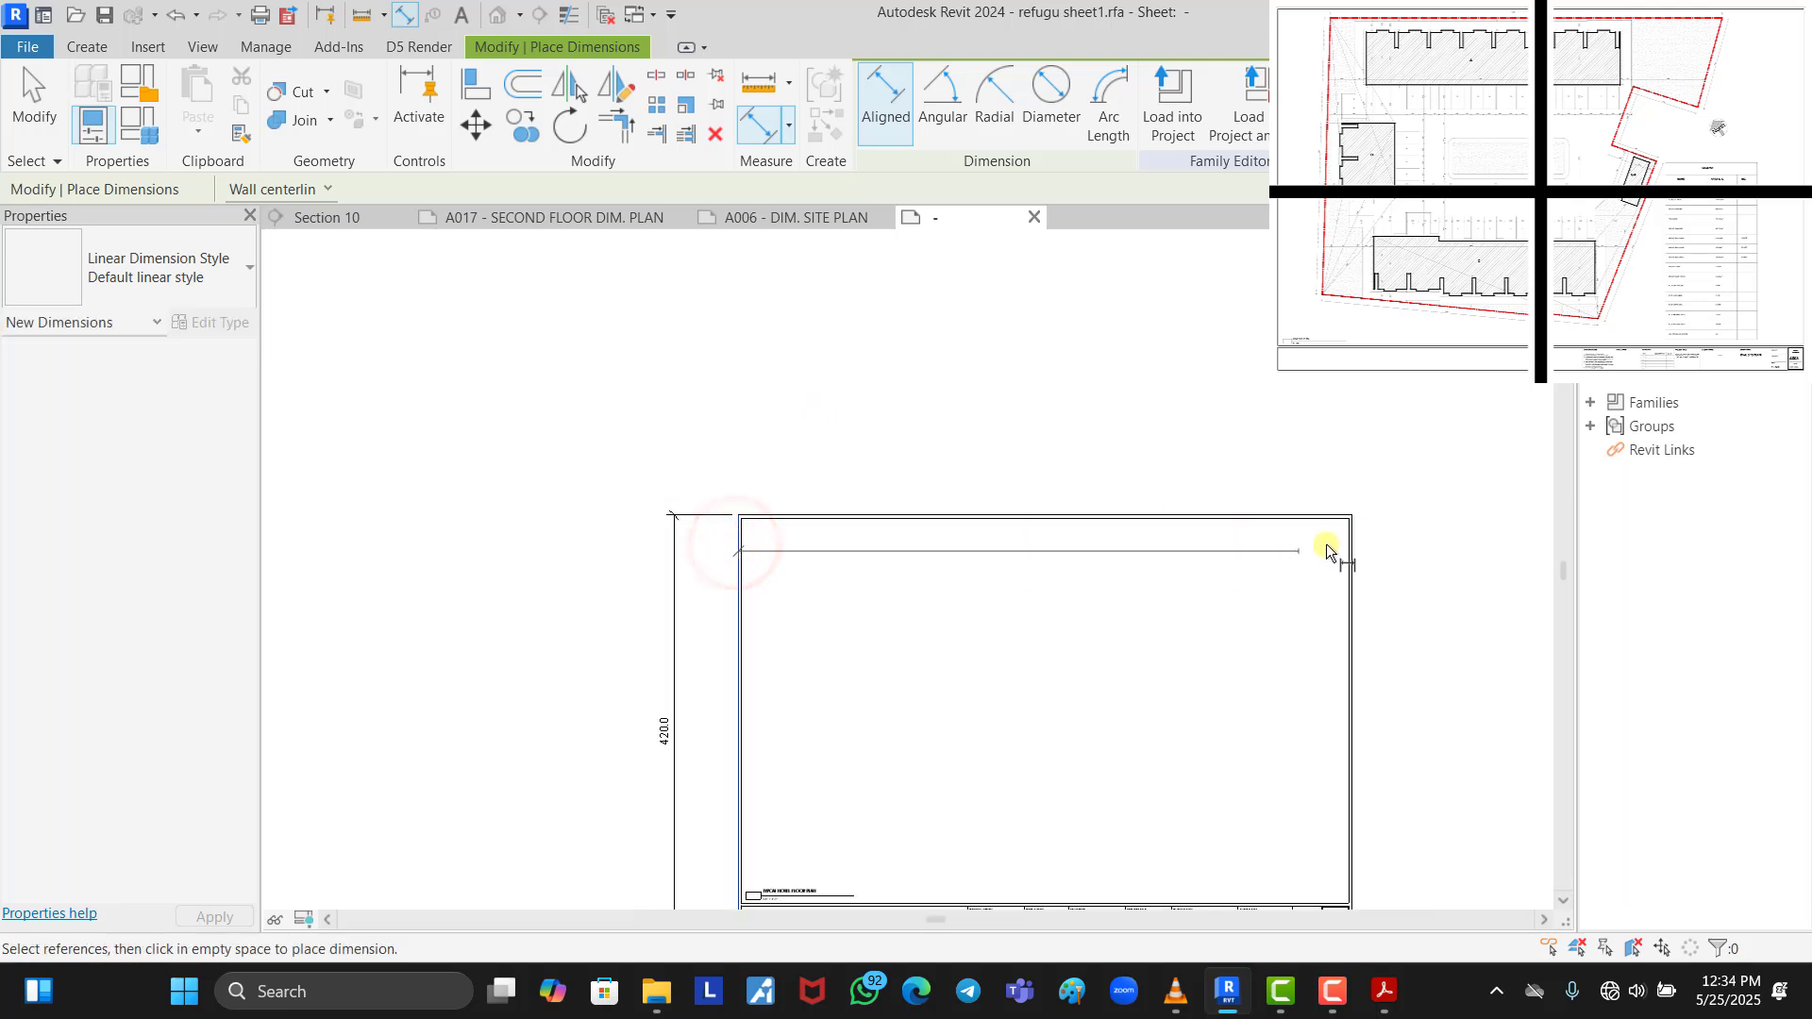
pyautogui.click(1356, 533)
pyautogui.click(1160, 478)
pyautogui.scroll(2, 1043, 456)
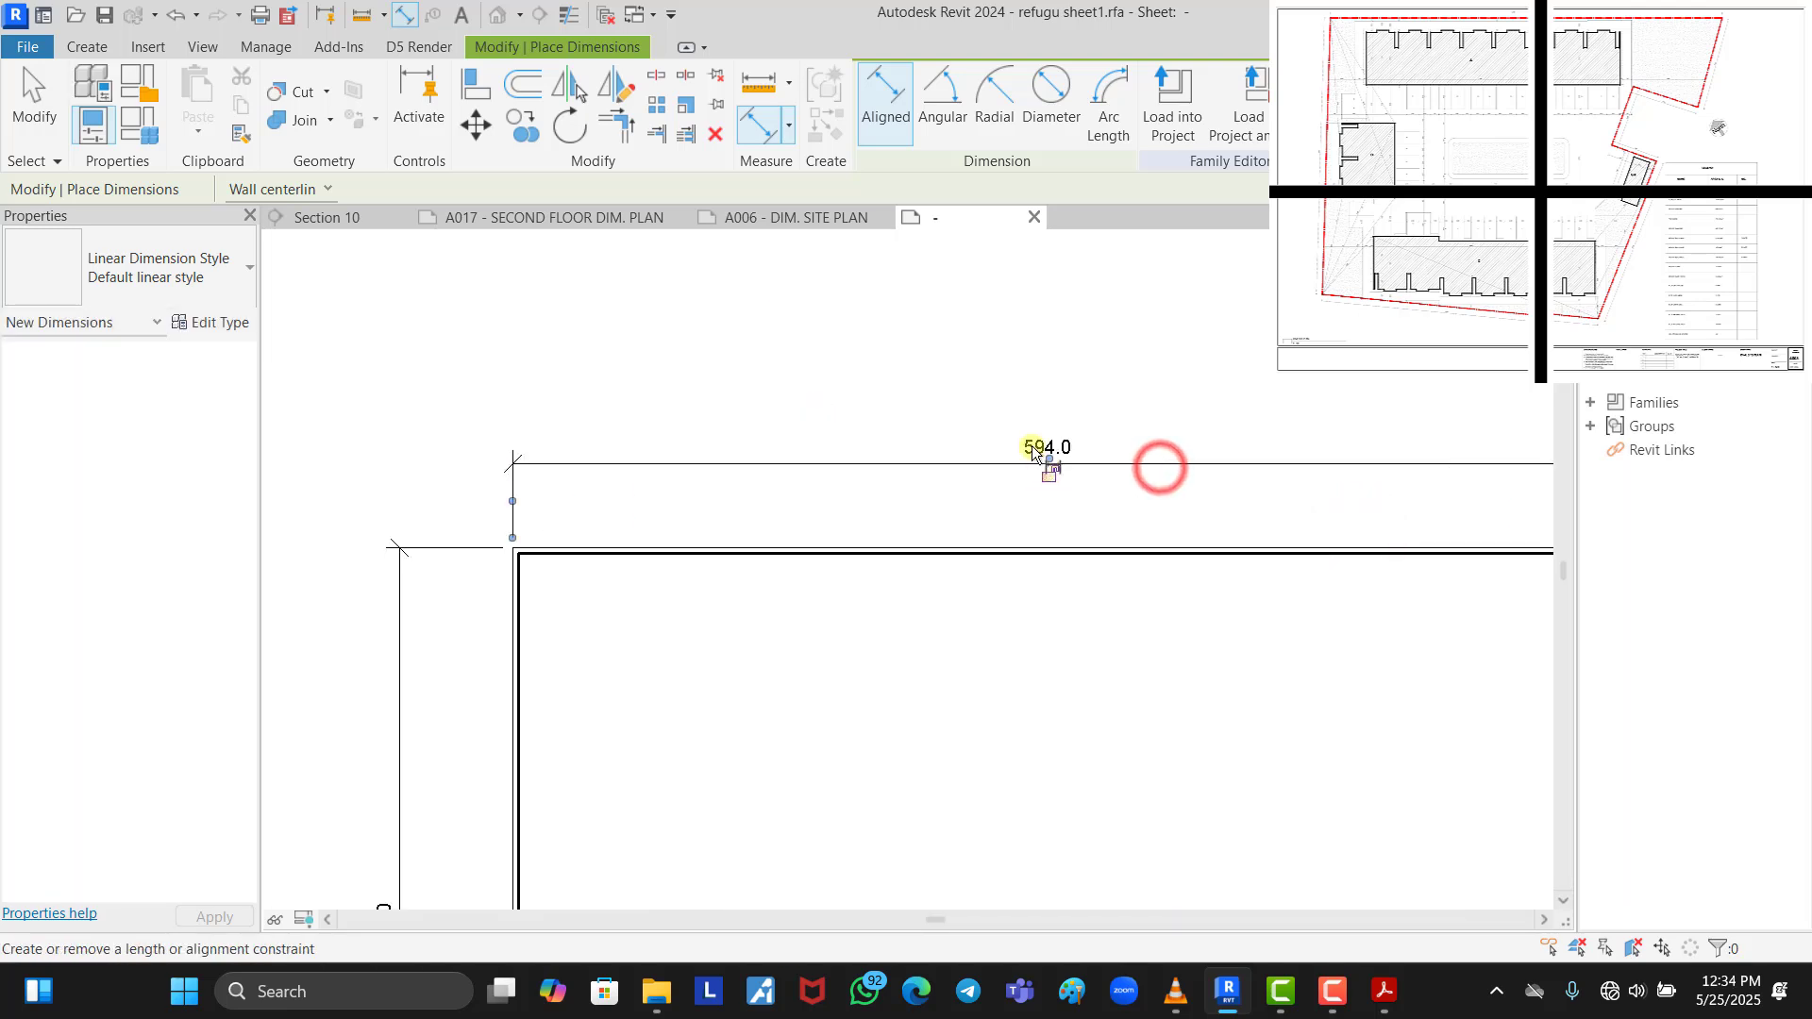
pyautogui.scroll(-2, 1010, 412)
pyautogui.rightClick(519, 533)
pyautogui.click(534, 540)
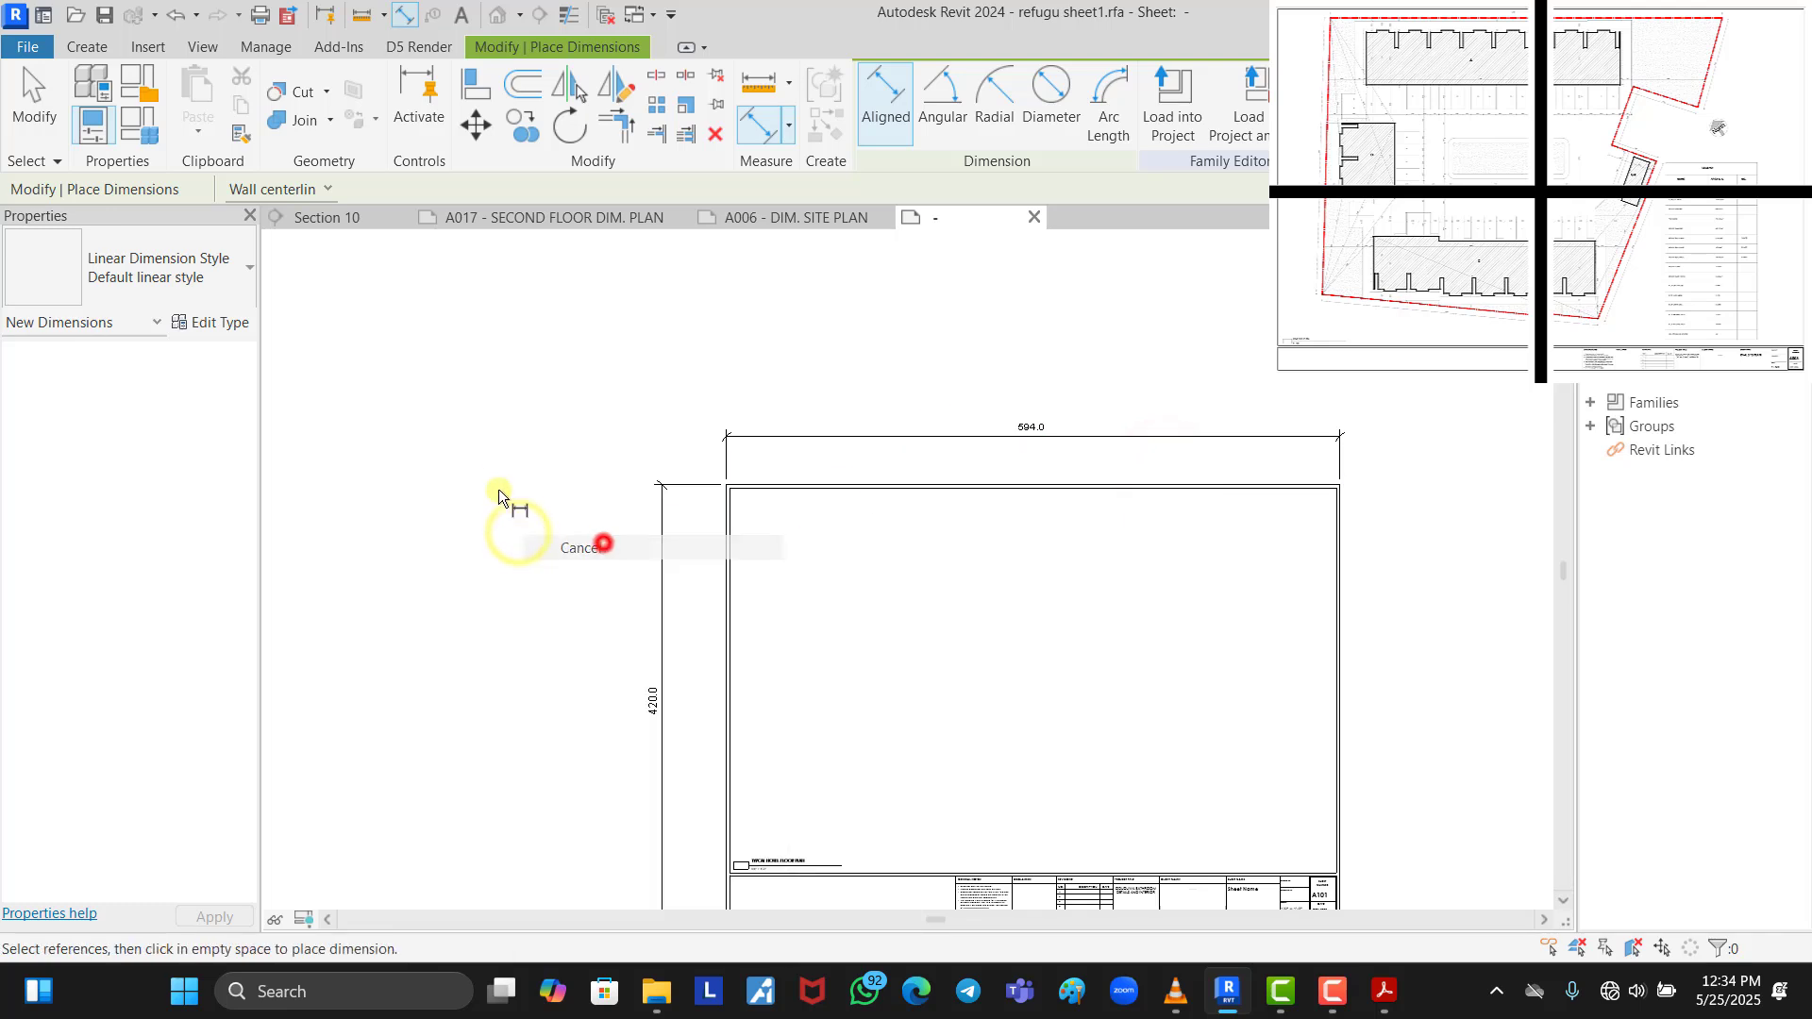
pyautogui.rightClick(491, 478)
pyautogui.click(557, 496)
pyautogui.scroll(-1, 566, 457)
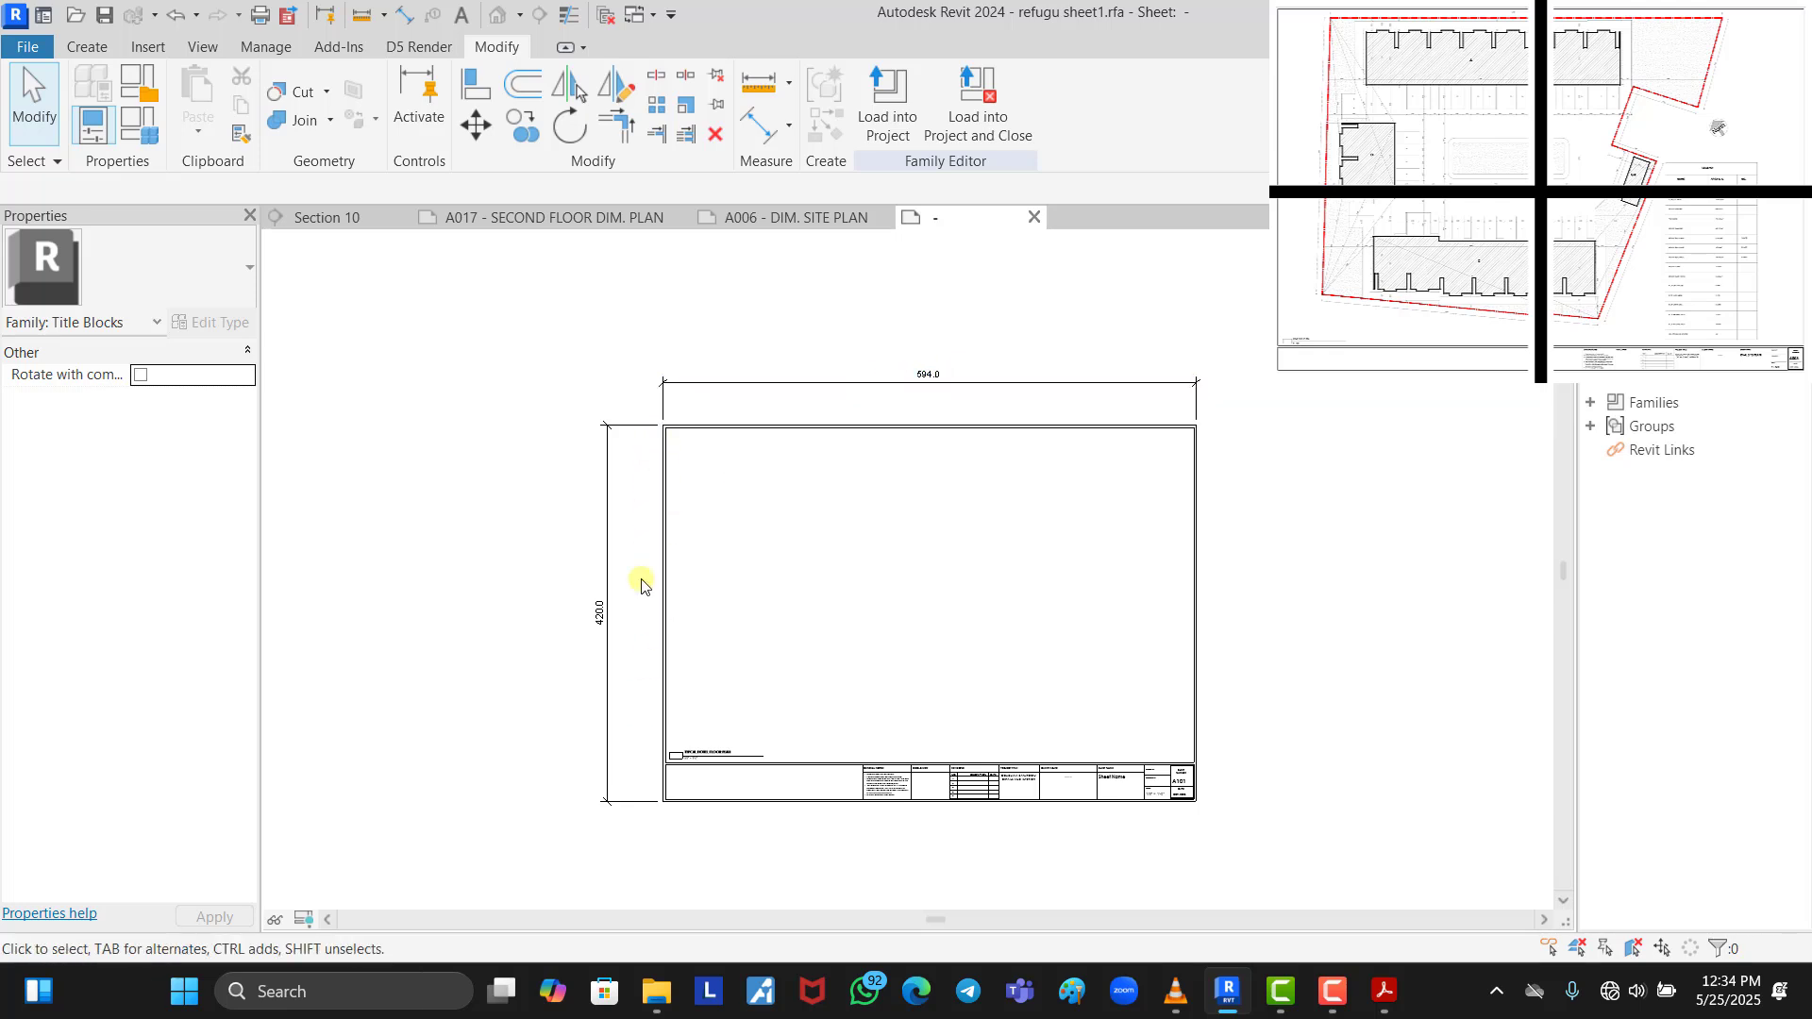
# Set the title block's overall height to 594 mm by moving its outer top edge
pyautogui.click(695, 427)
pyautogui.click(716, 404)
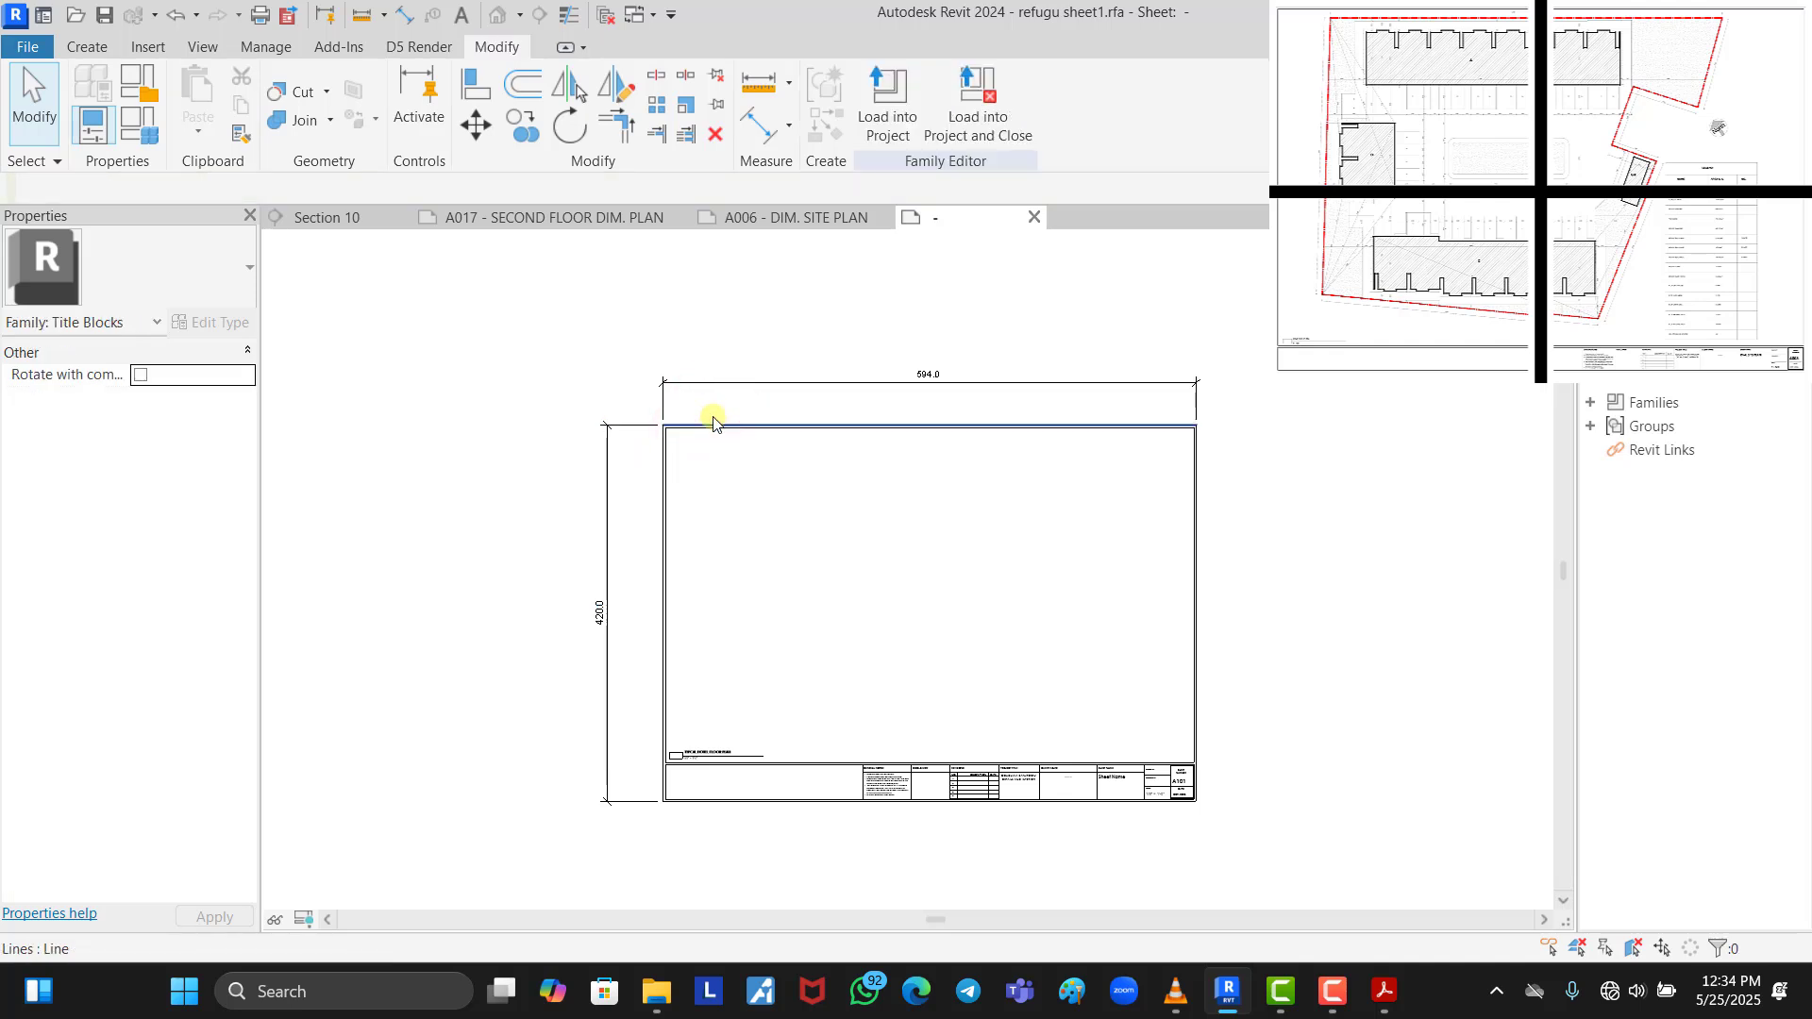
pyautogui.click(713, 425)
pyautogui.click(599, 618)
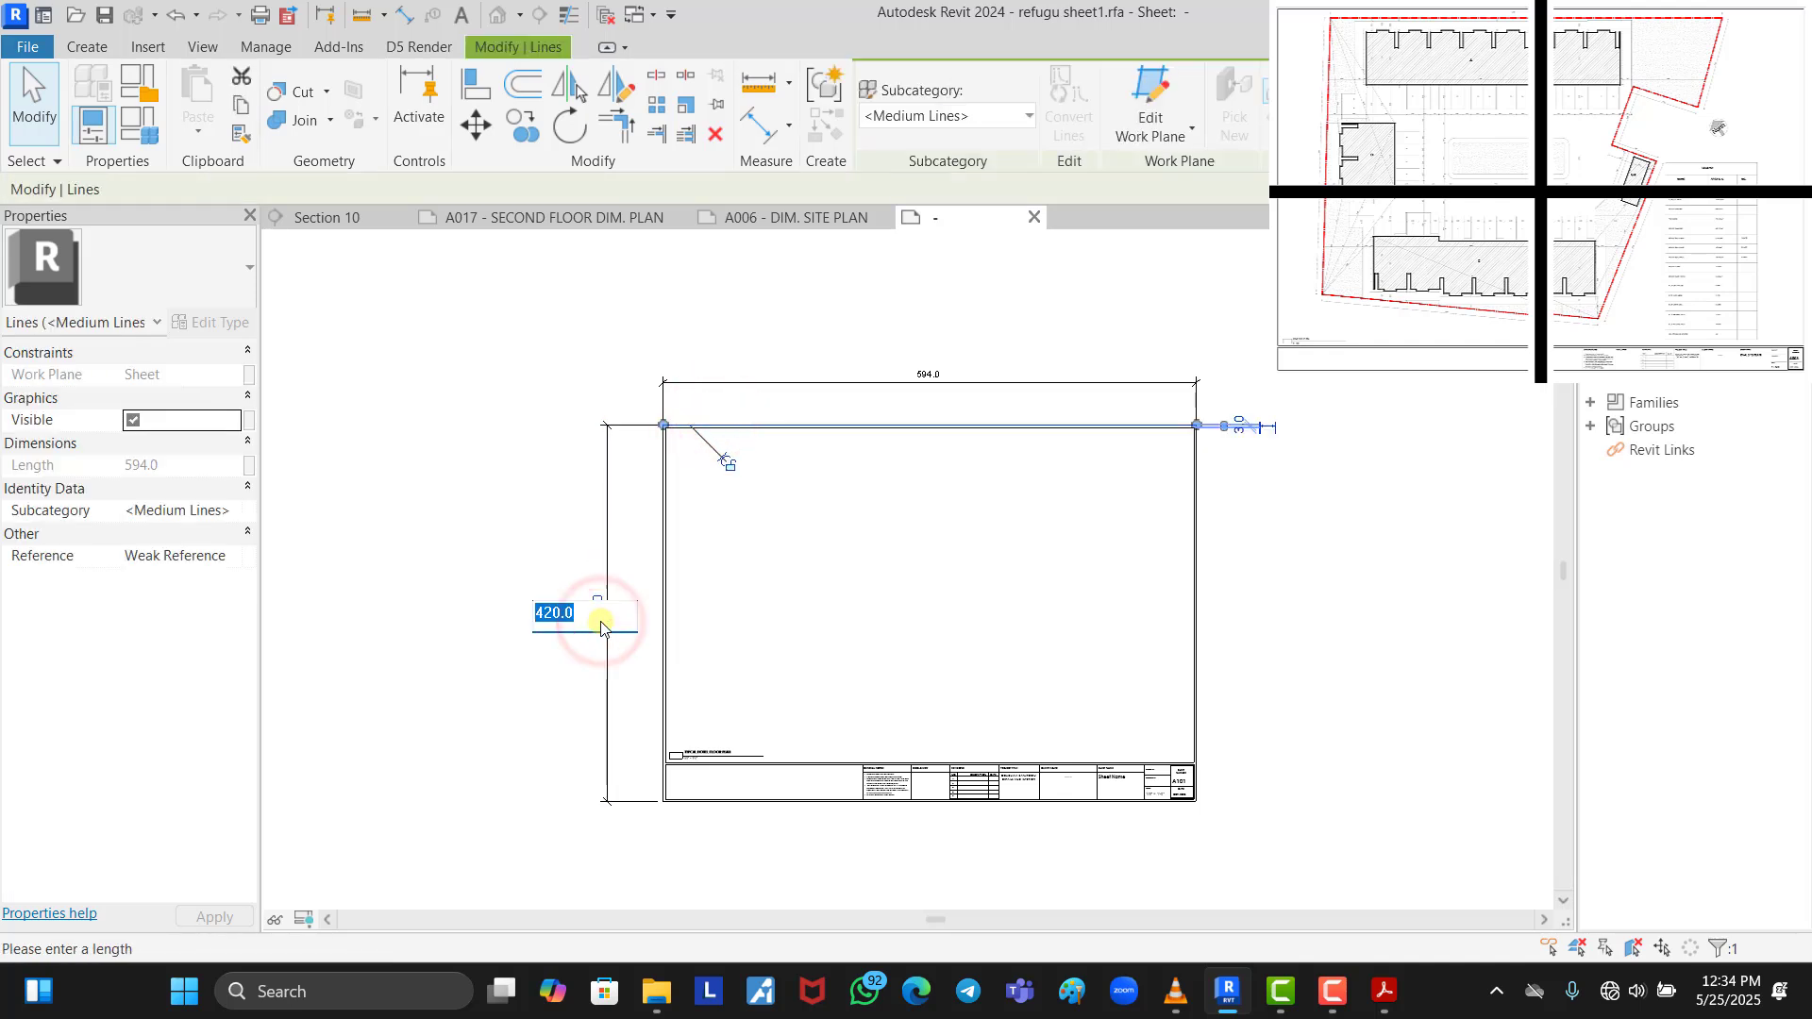
pyautogui.write('594')
pyautogui.press('Return')
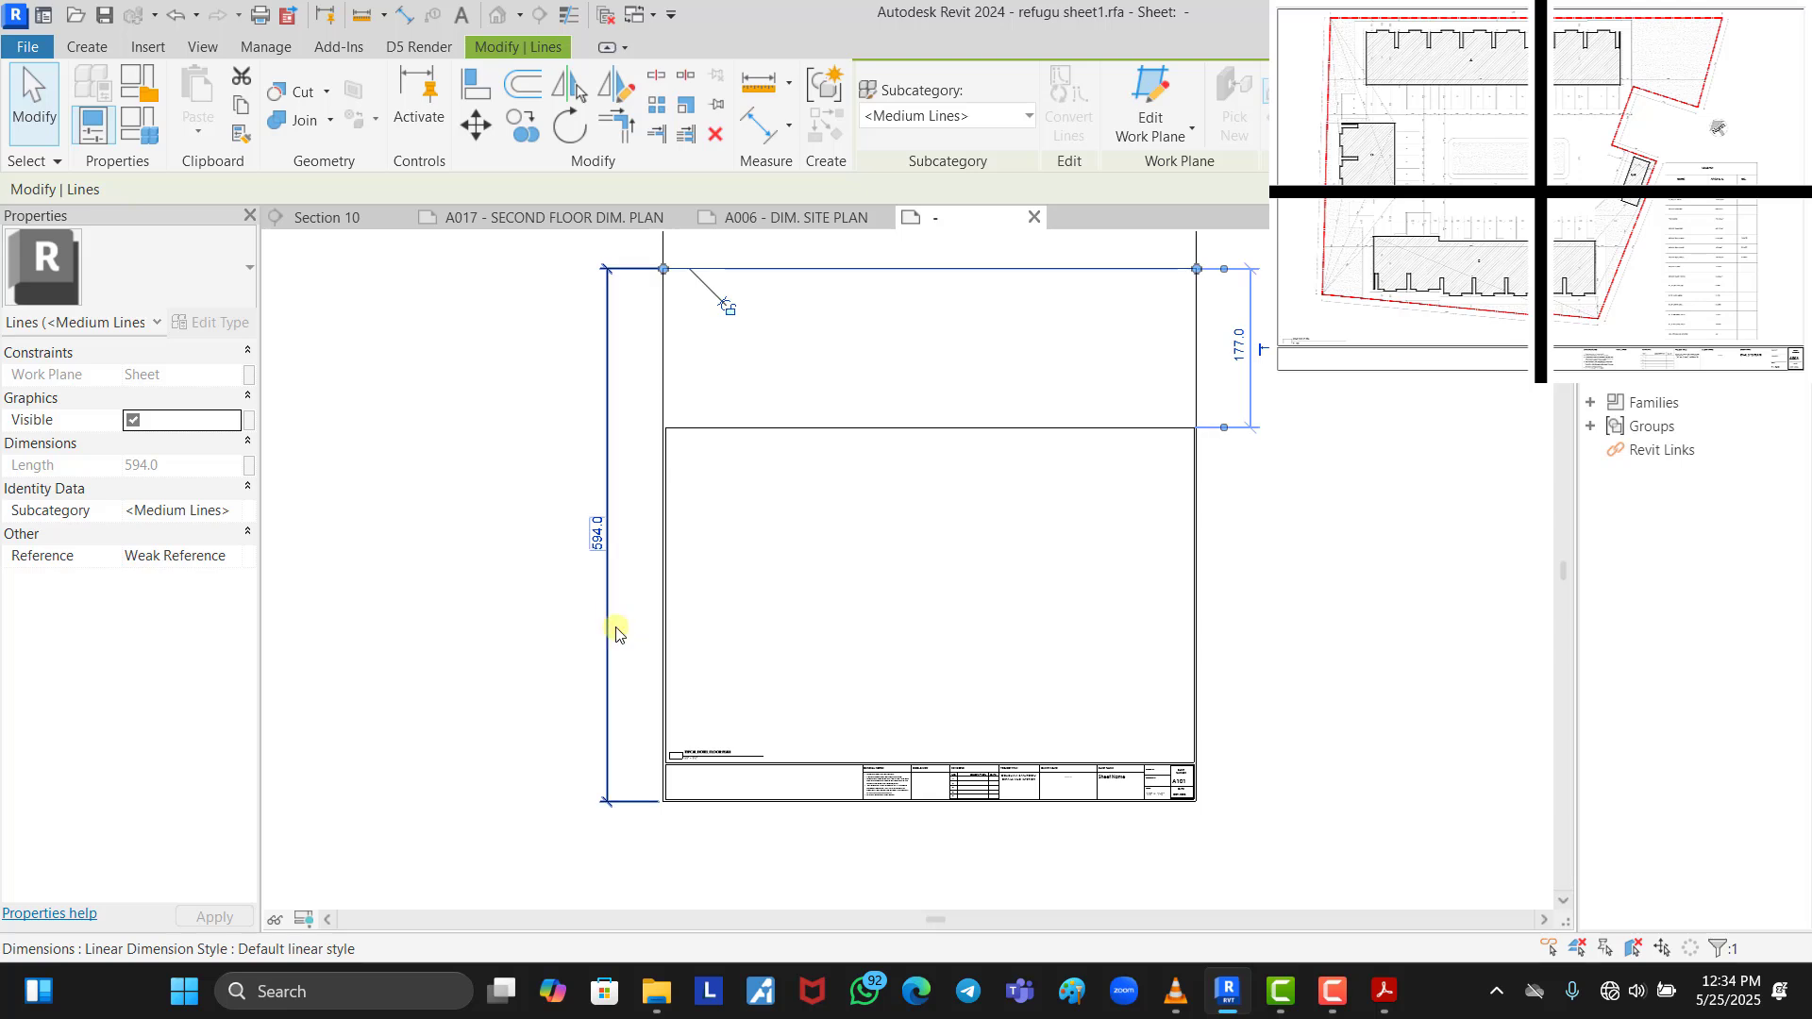
# Set the title block's overall width to 840 mm by moving its outer left edge
pyautogui.click(520, 600)
pyautogui.click(672, 316)
pyautogui.scroll(-2, 739, 485)
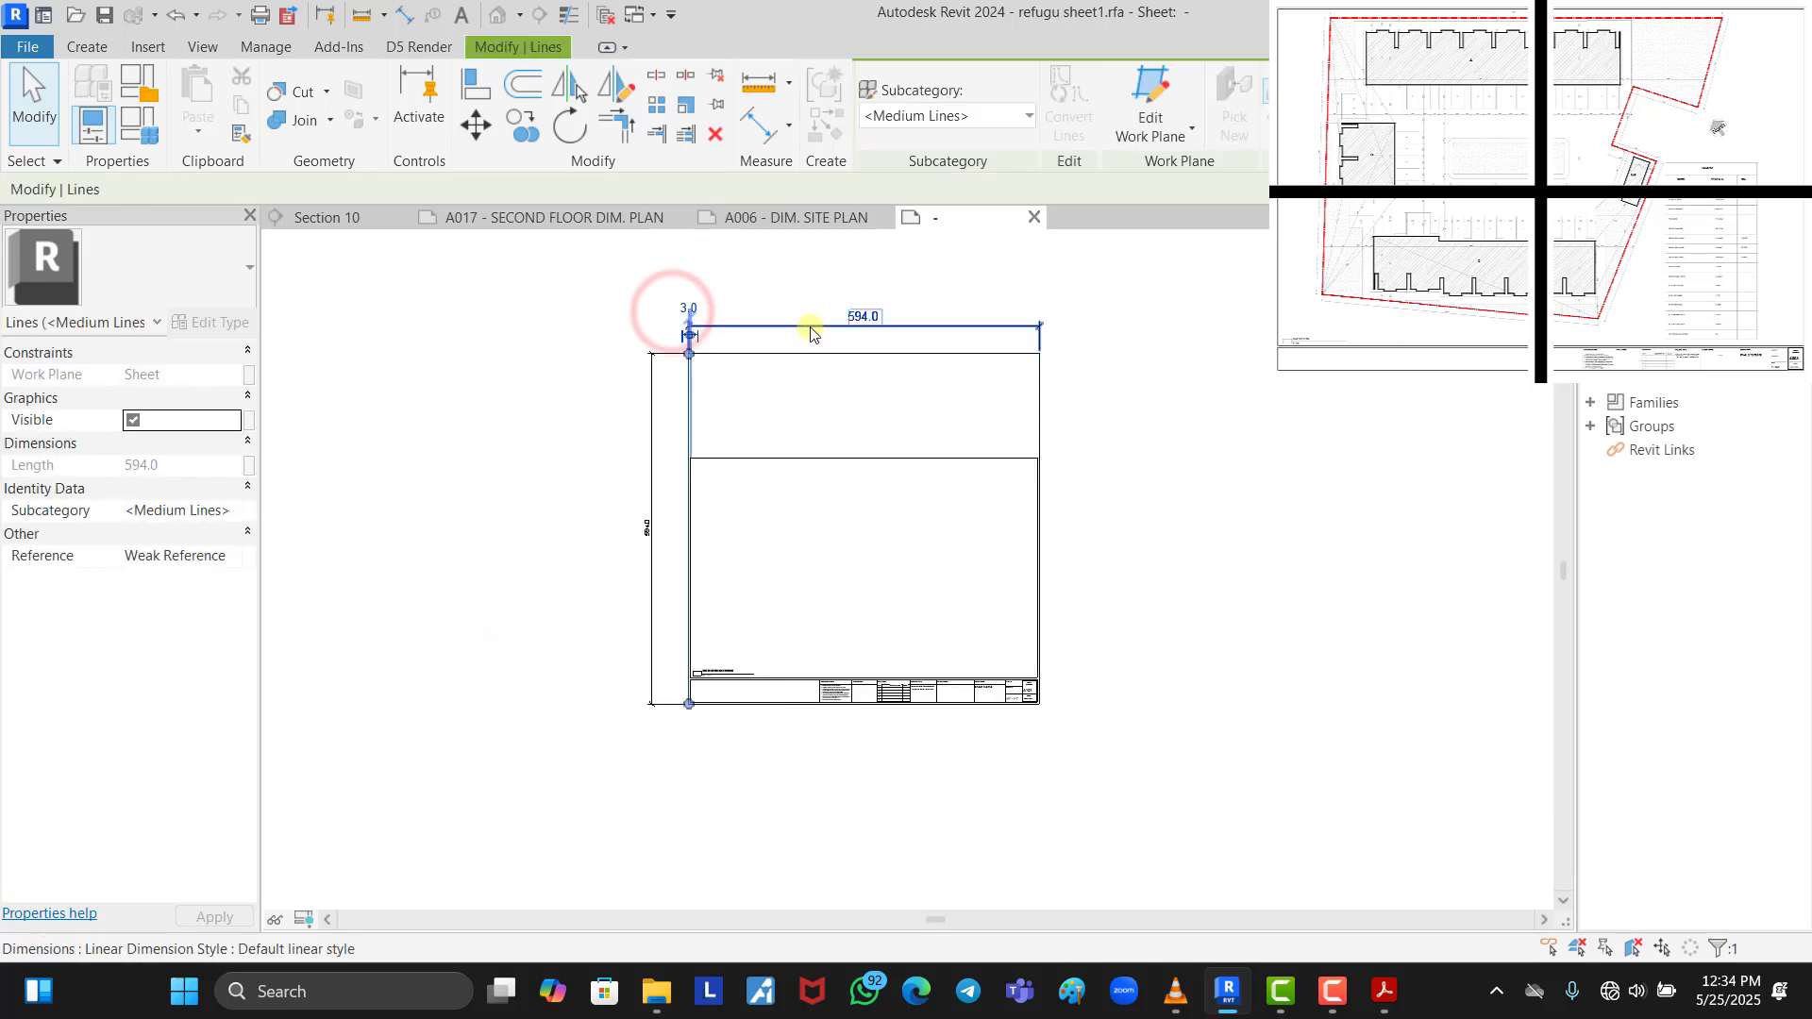
pyautogui.click(866, 312)
pyautogui.write('8')
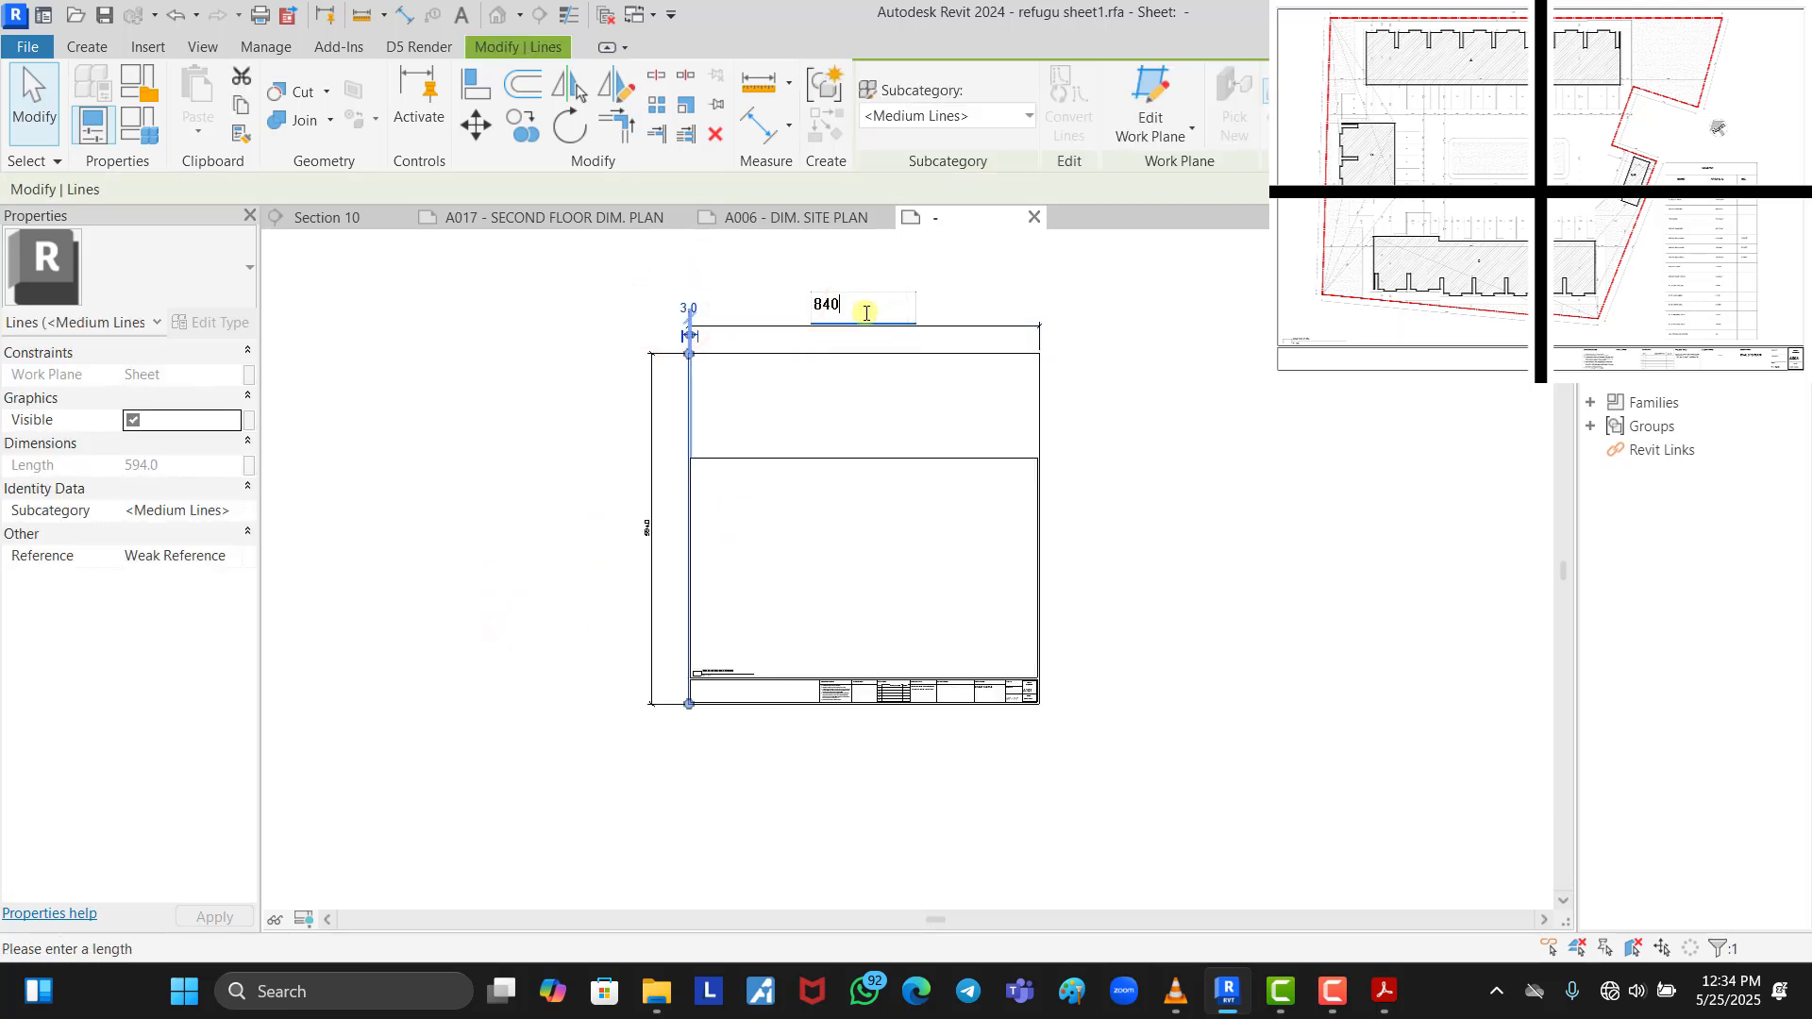
pyautogui.write('40')
pyautogui.press('Return')
pyautogui.click(877, 400)
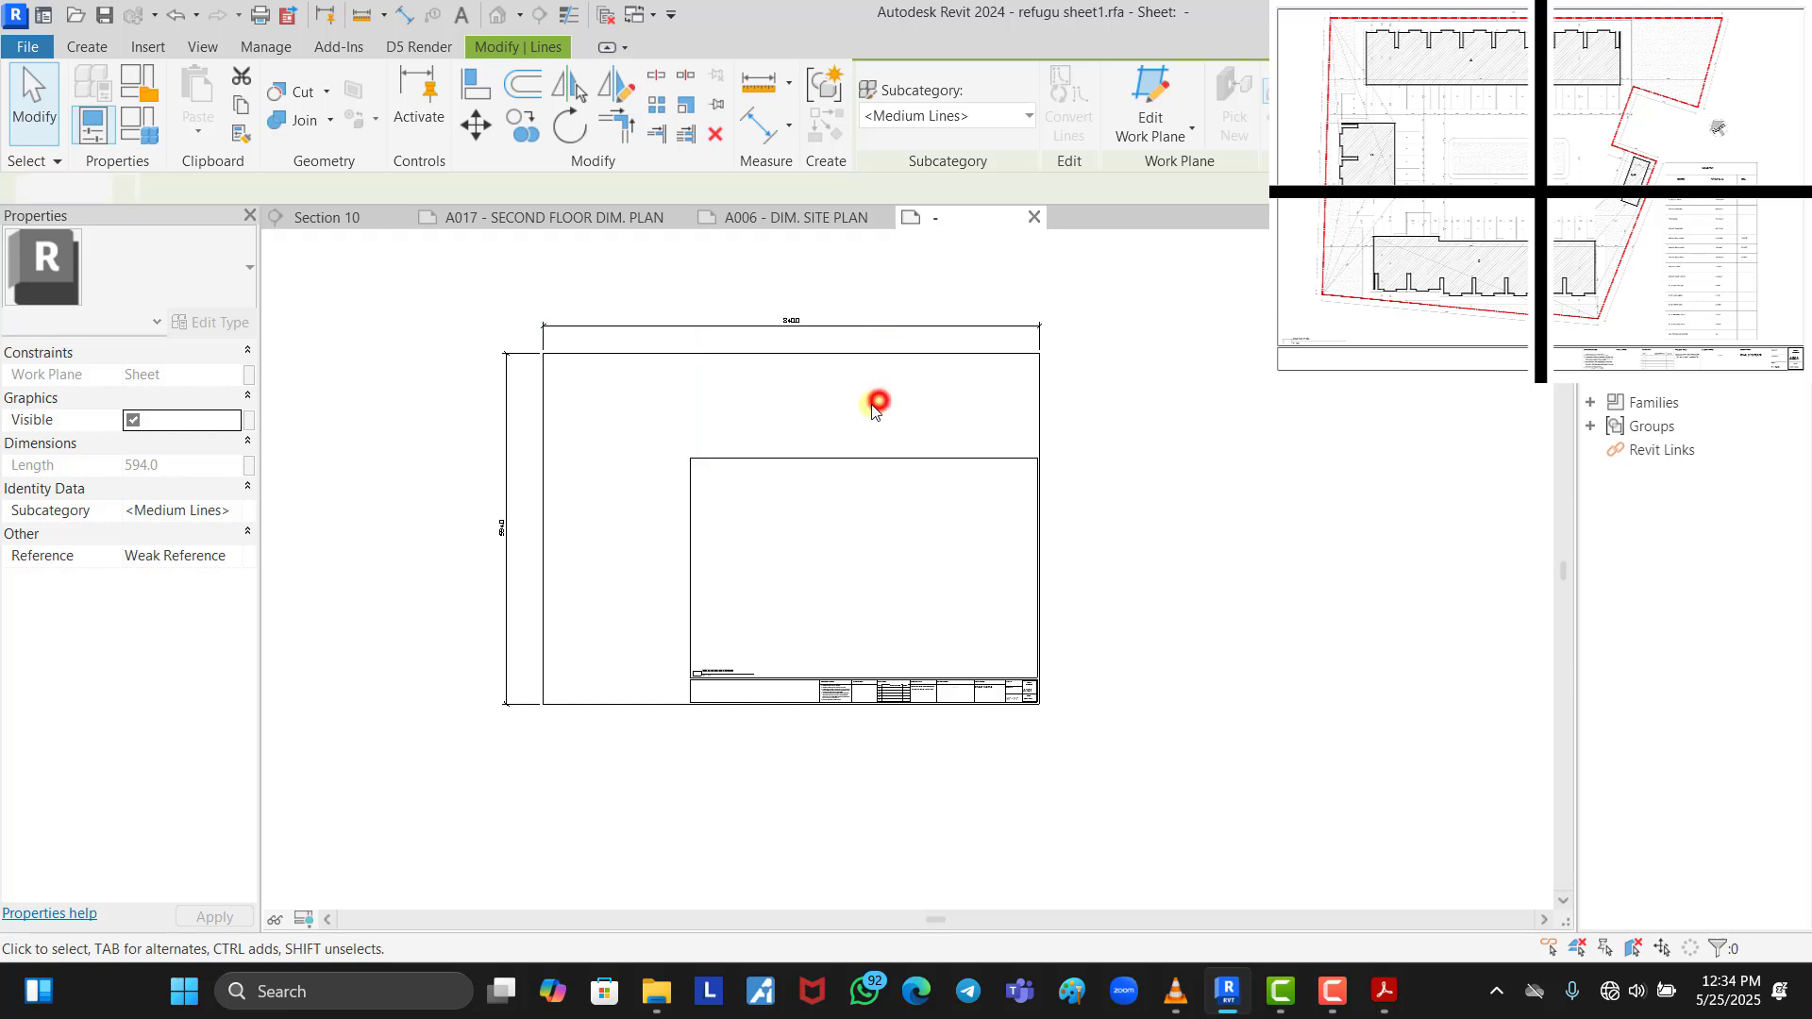
# Move the inner border's top line to 3 mm from the outer top edge
pyautogui.click(802, 460)
pyautogui.click(615, 394)
pyautogui.write('3')
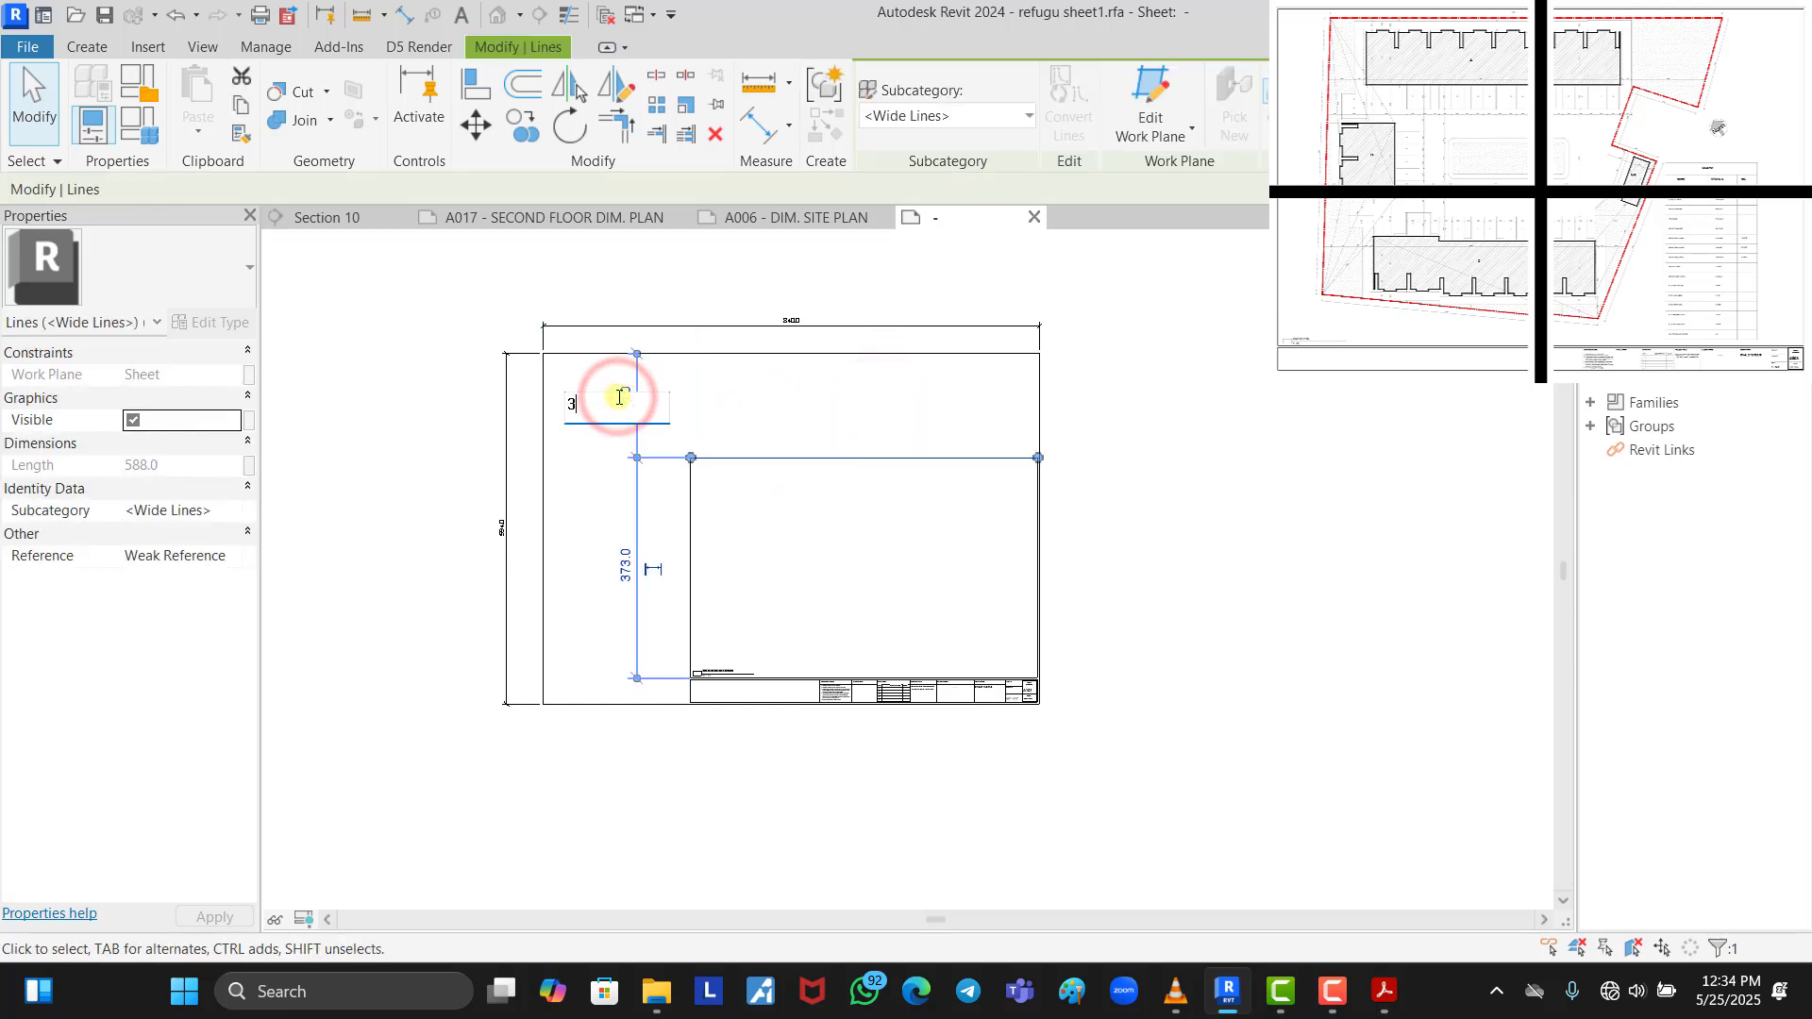
pyautogui.press('Return')
# Move the inner border's left line to 3 mm from the outer left edge
pyautogui.click(692, 452)
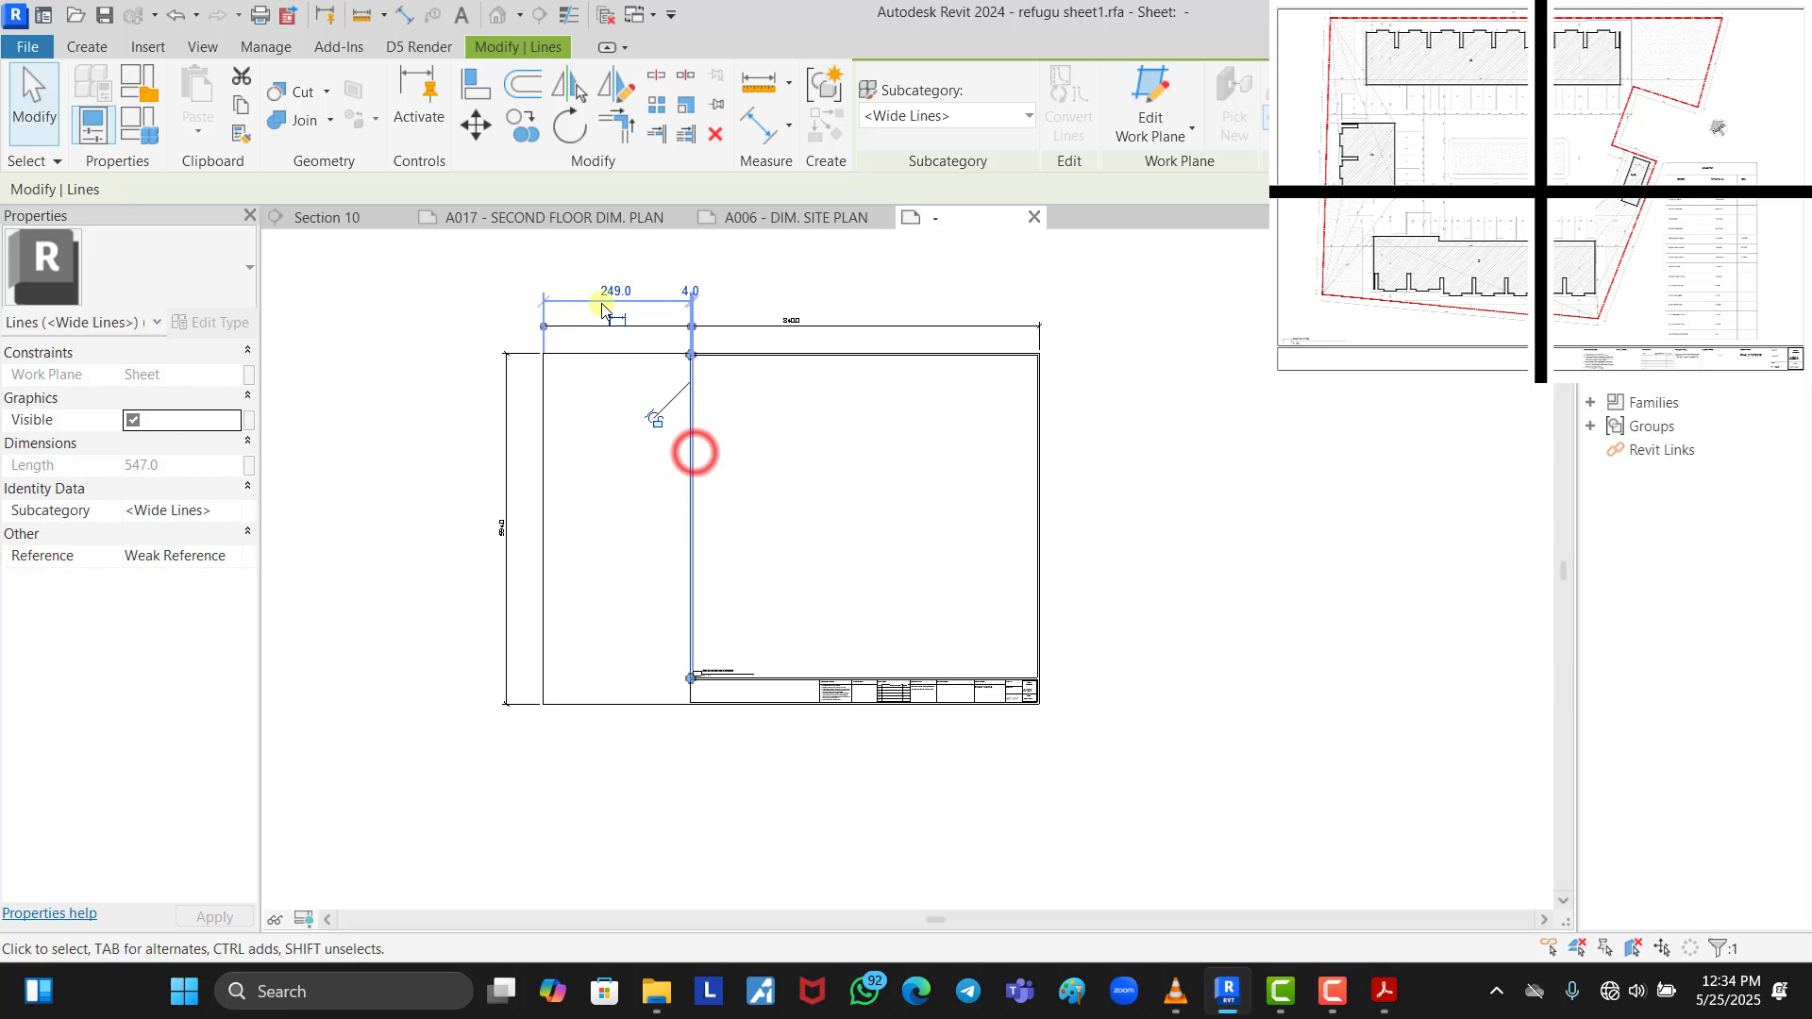
pyautogui.click(545, 324)
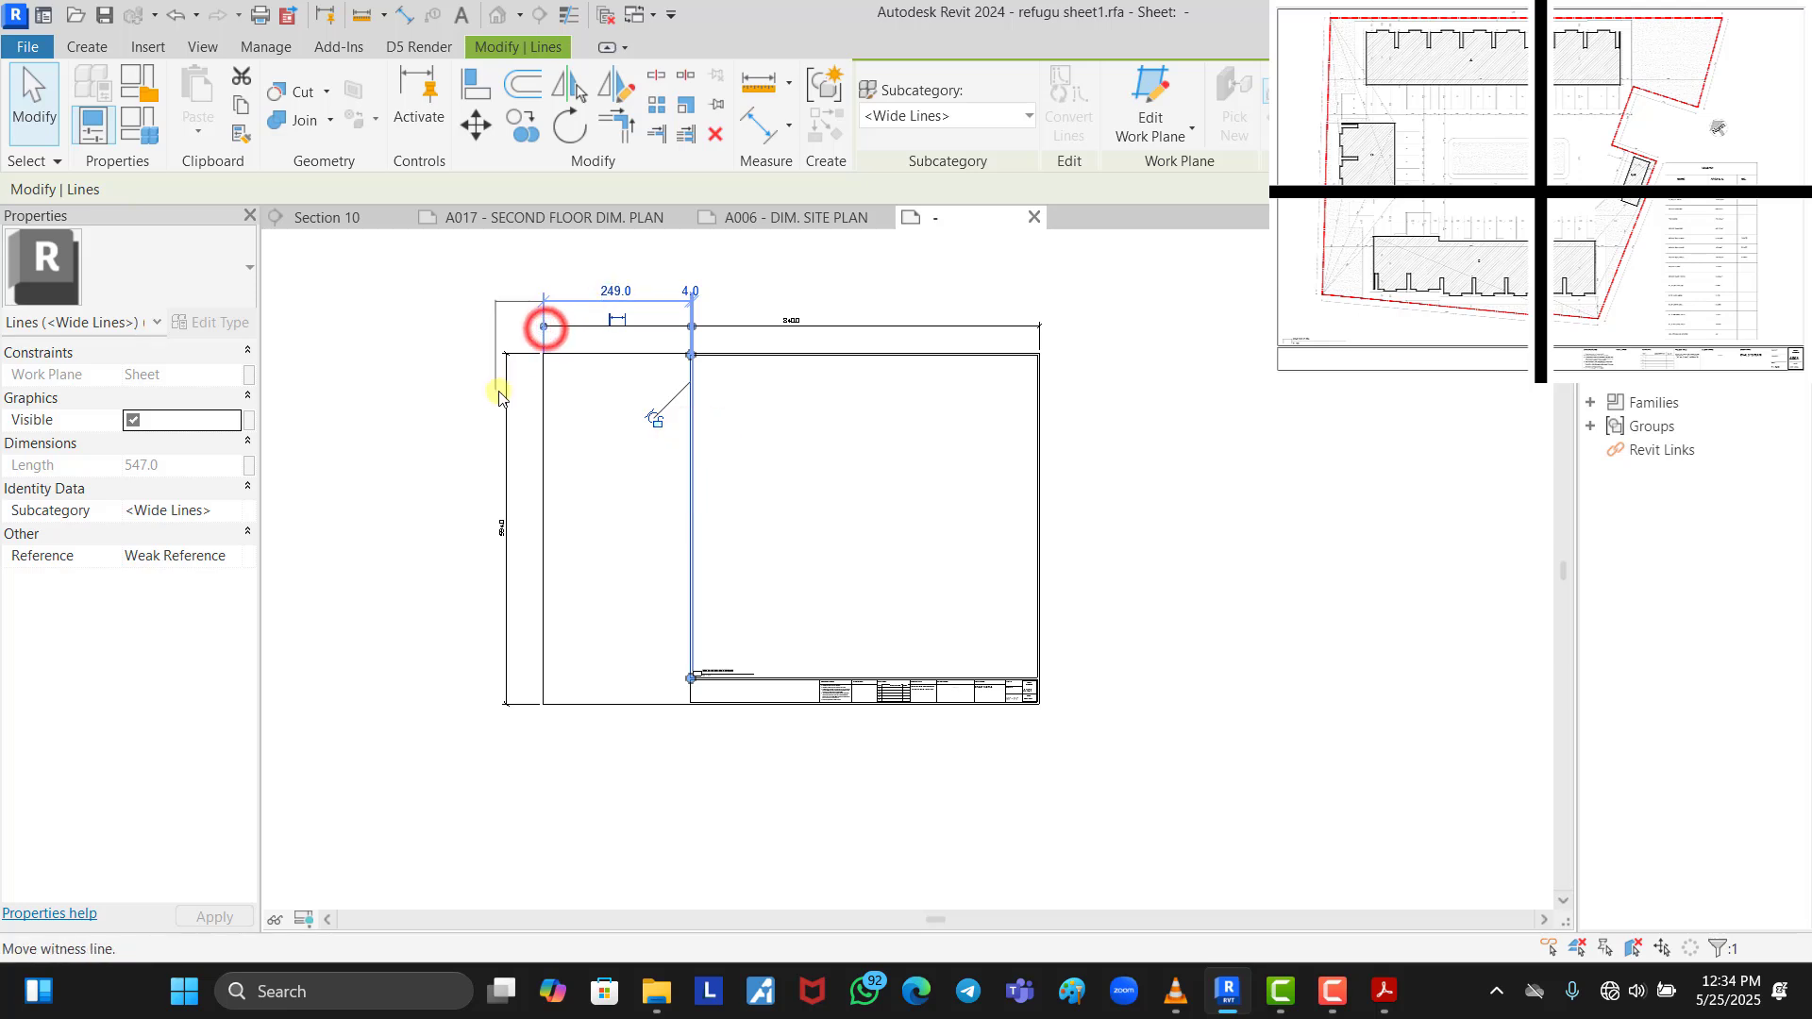
pyautogui.click(615, 289)
pyautogui.write('0')
pyautogui.press('Return')
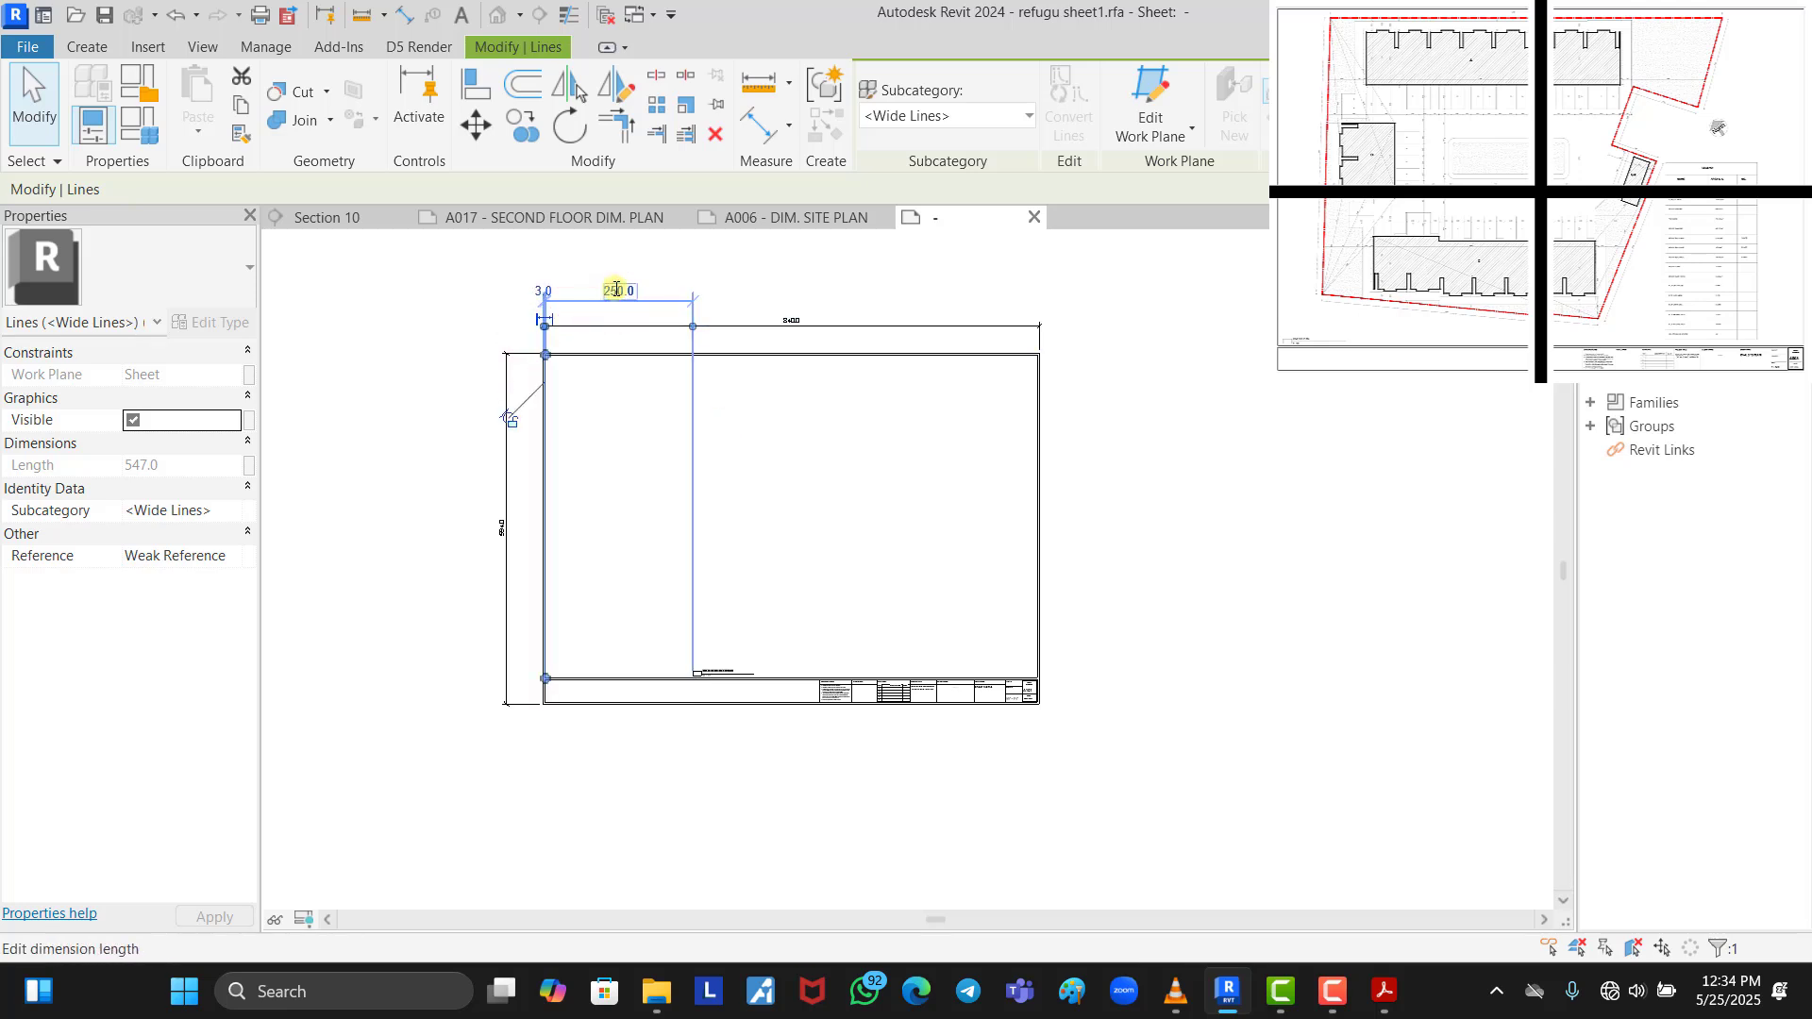
pyautogui.click(819, 476)
# Delete the overall width and height dimensions from the title block family
pyautogui.click(714, 325)
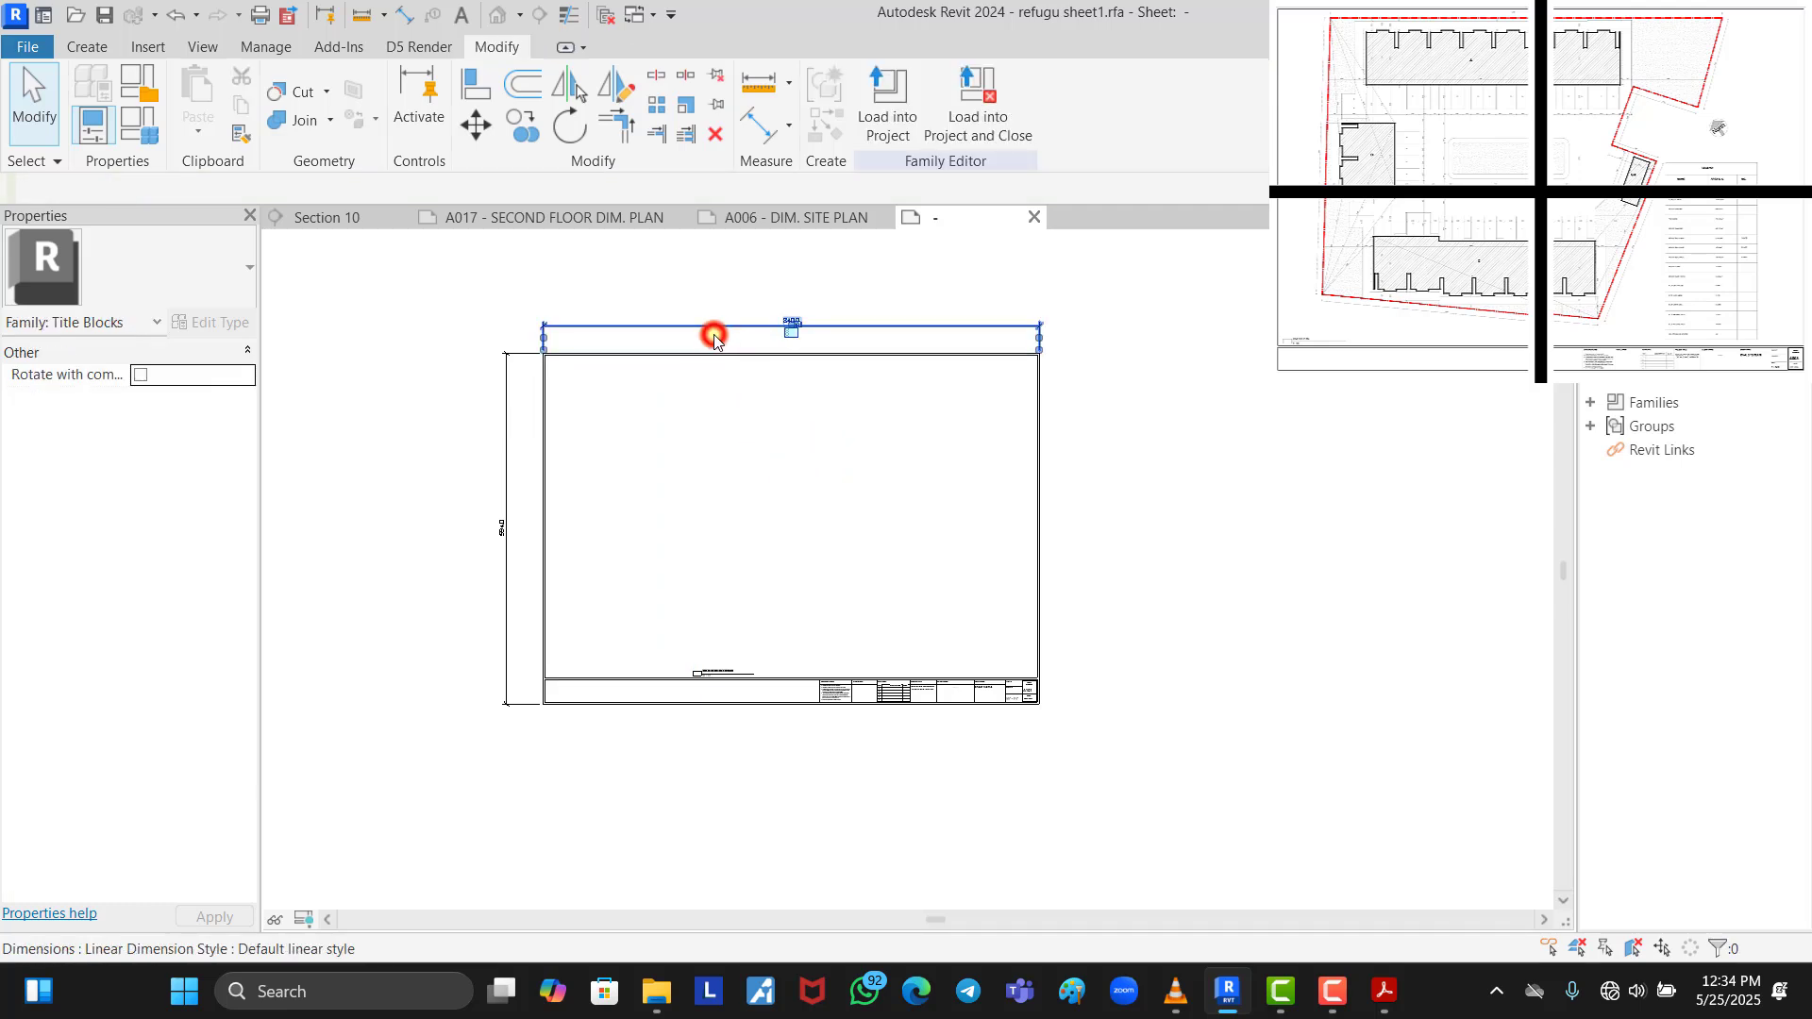
pyautogui.press('Delete')
pyautogui.click(510, 497)
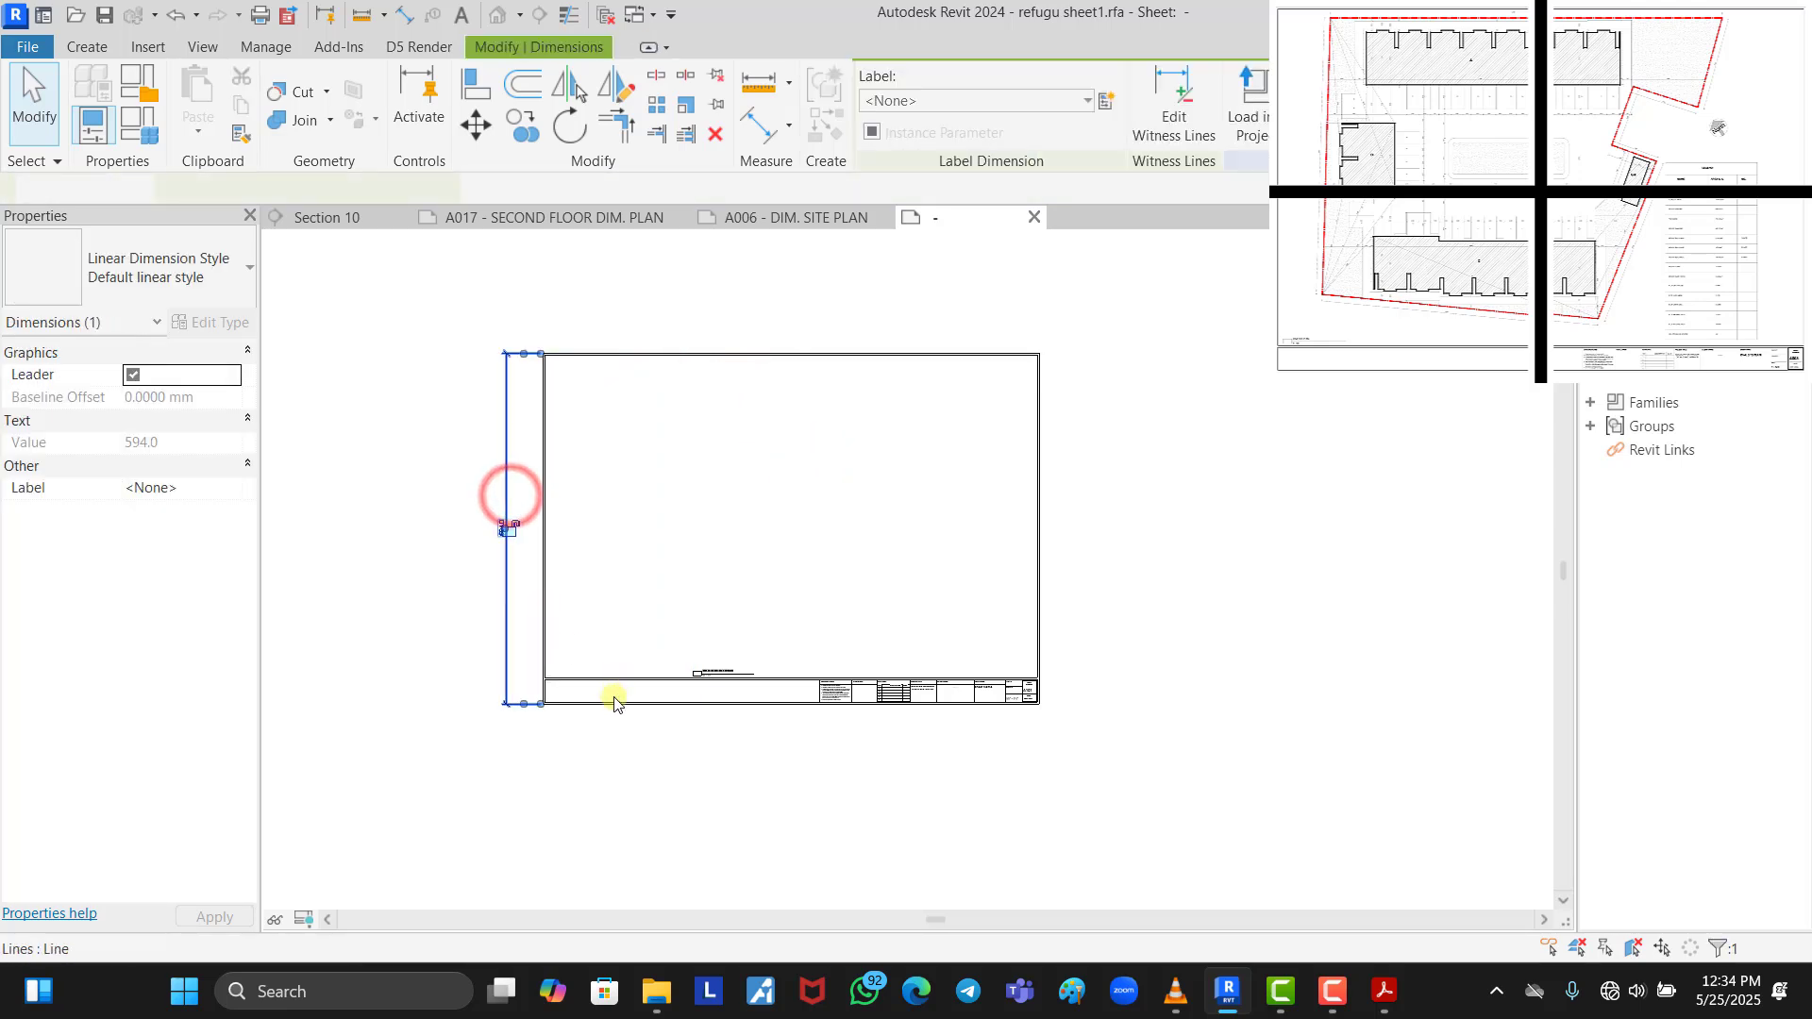
pyautogui.press('Delete')
# Move the whole drawing title label and its lines into the lower-left corner of the enlarged inner border
pyautogui.scroll(3, 623, 660)
pyautogui.moveTo(748, 572); pyautogui.dragTo(1049, 687)
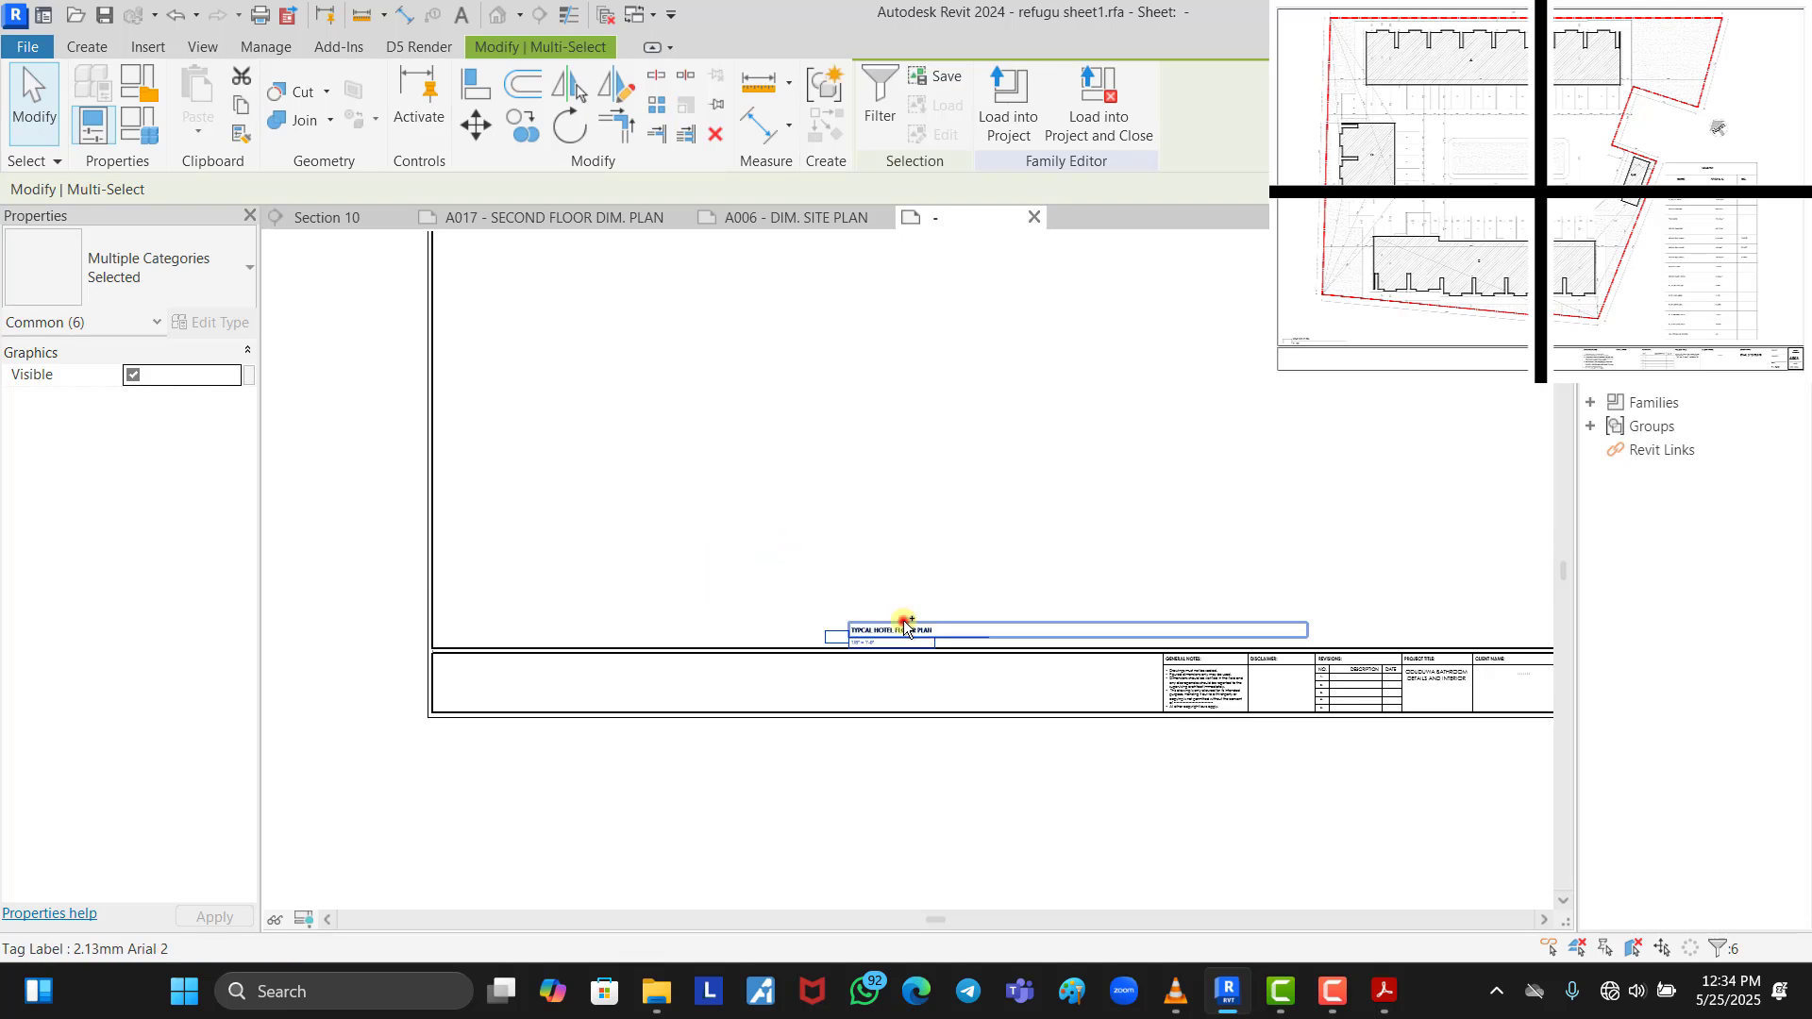
pyautogui.click(904, 626)
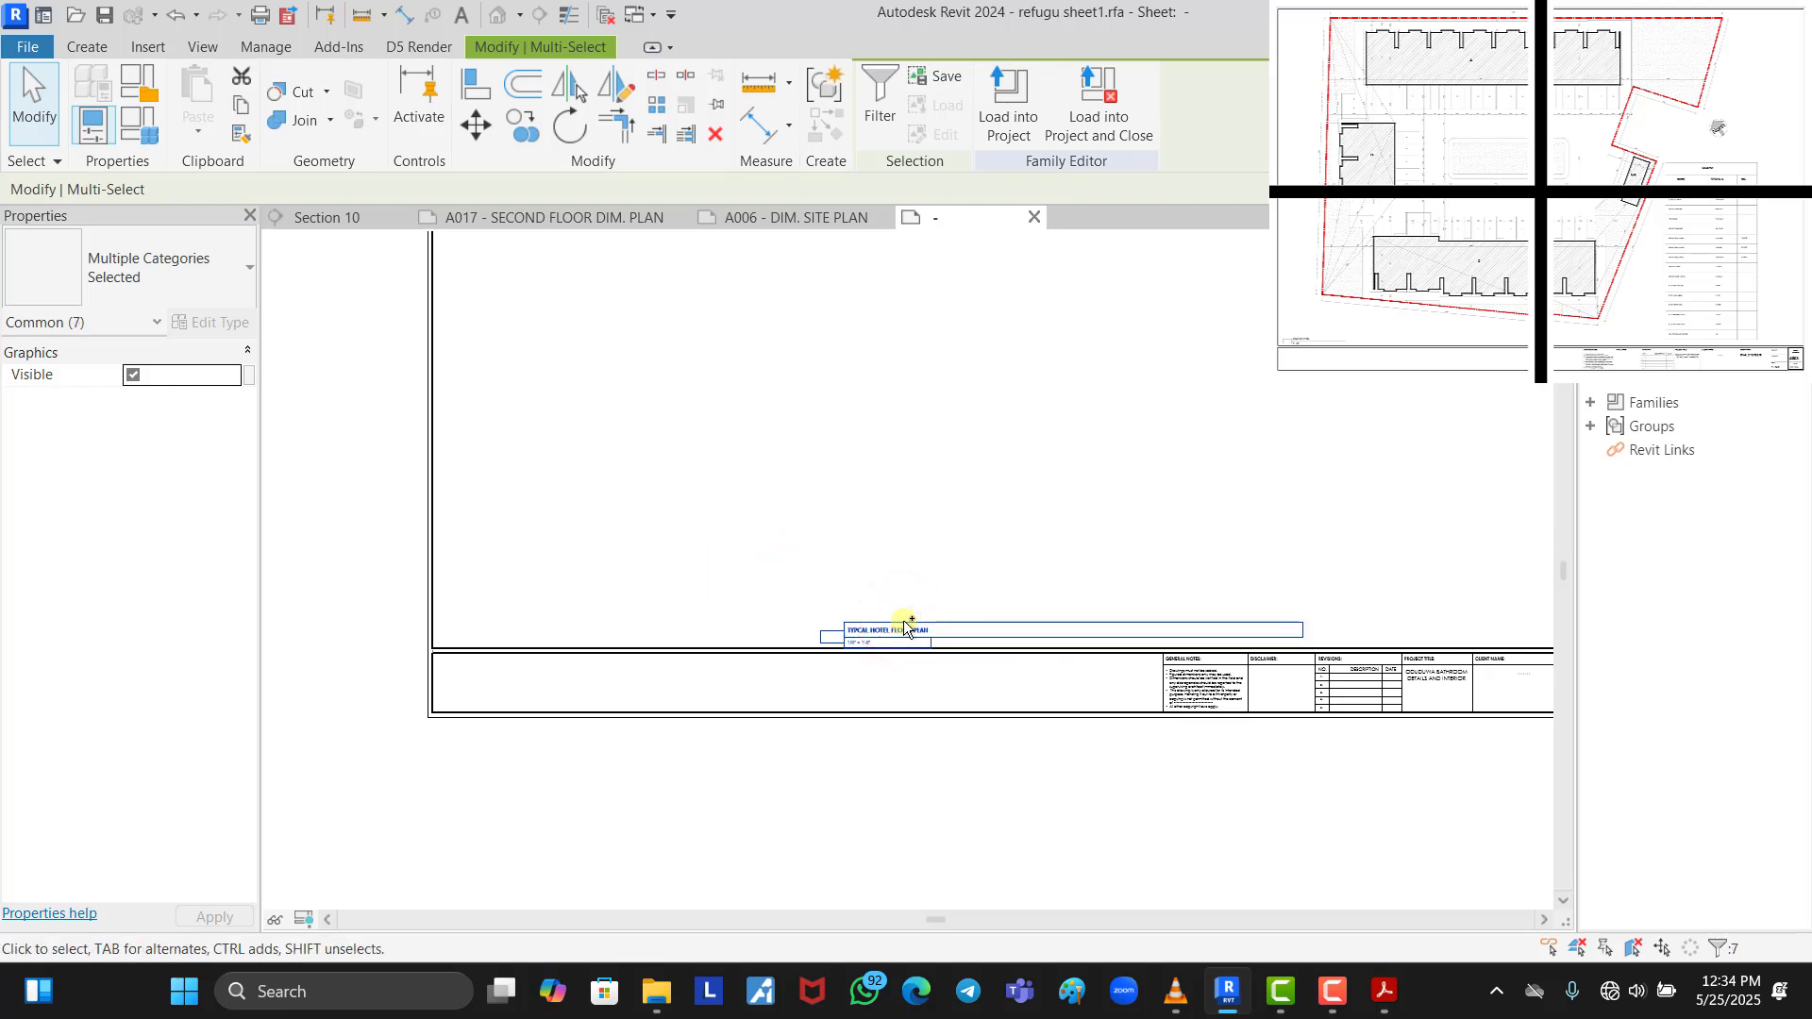
pyautogui.hotkey('ctrl', 'z')
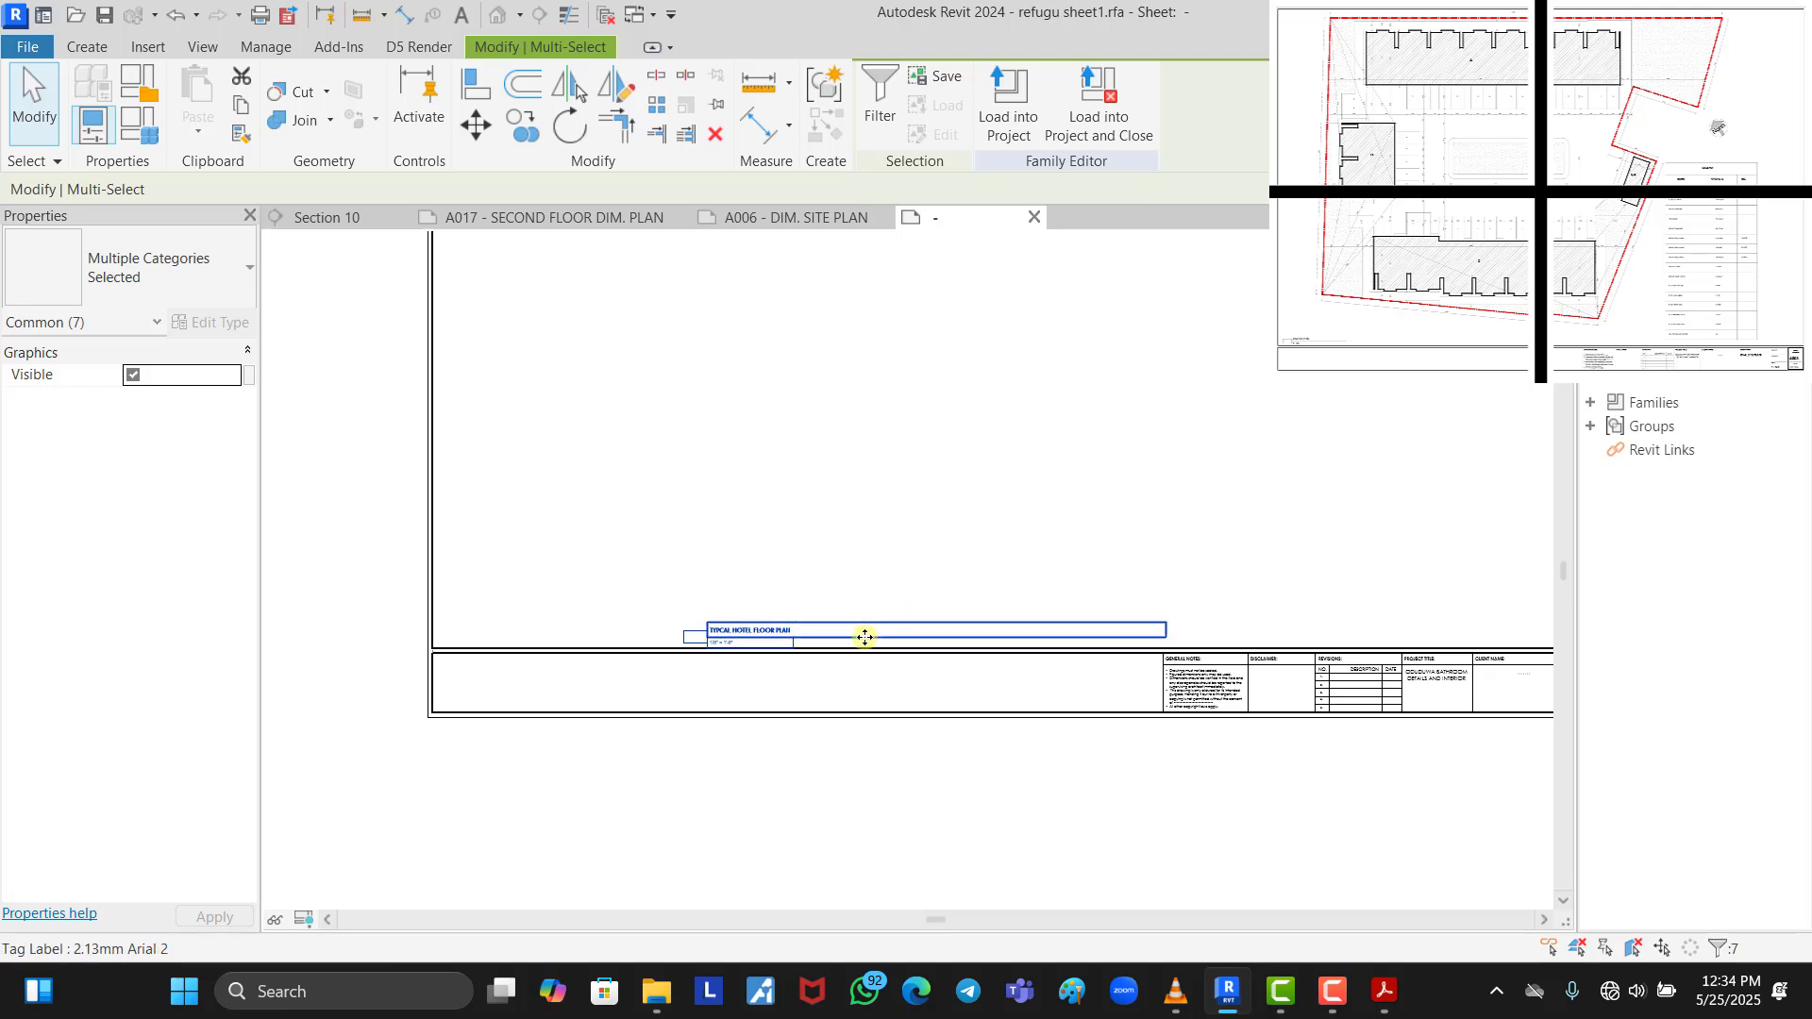
pyautogui.moveTo(864, 637); pyautogui.dragTo(618, 637)
pyautogui.click(614, 501)
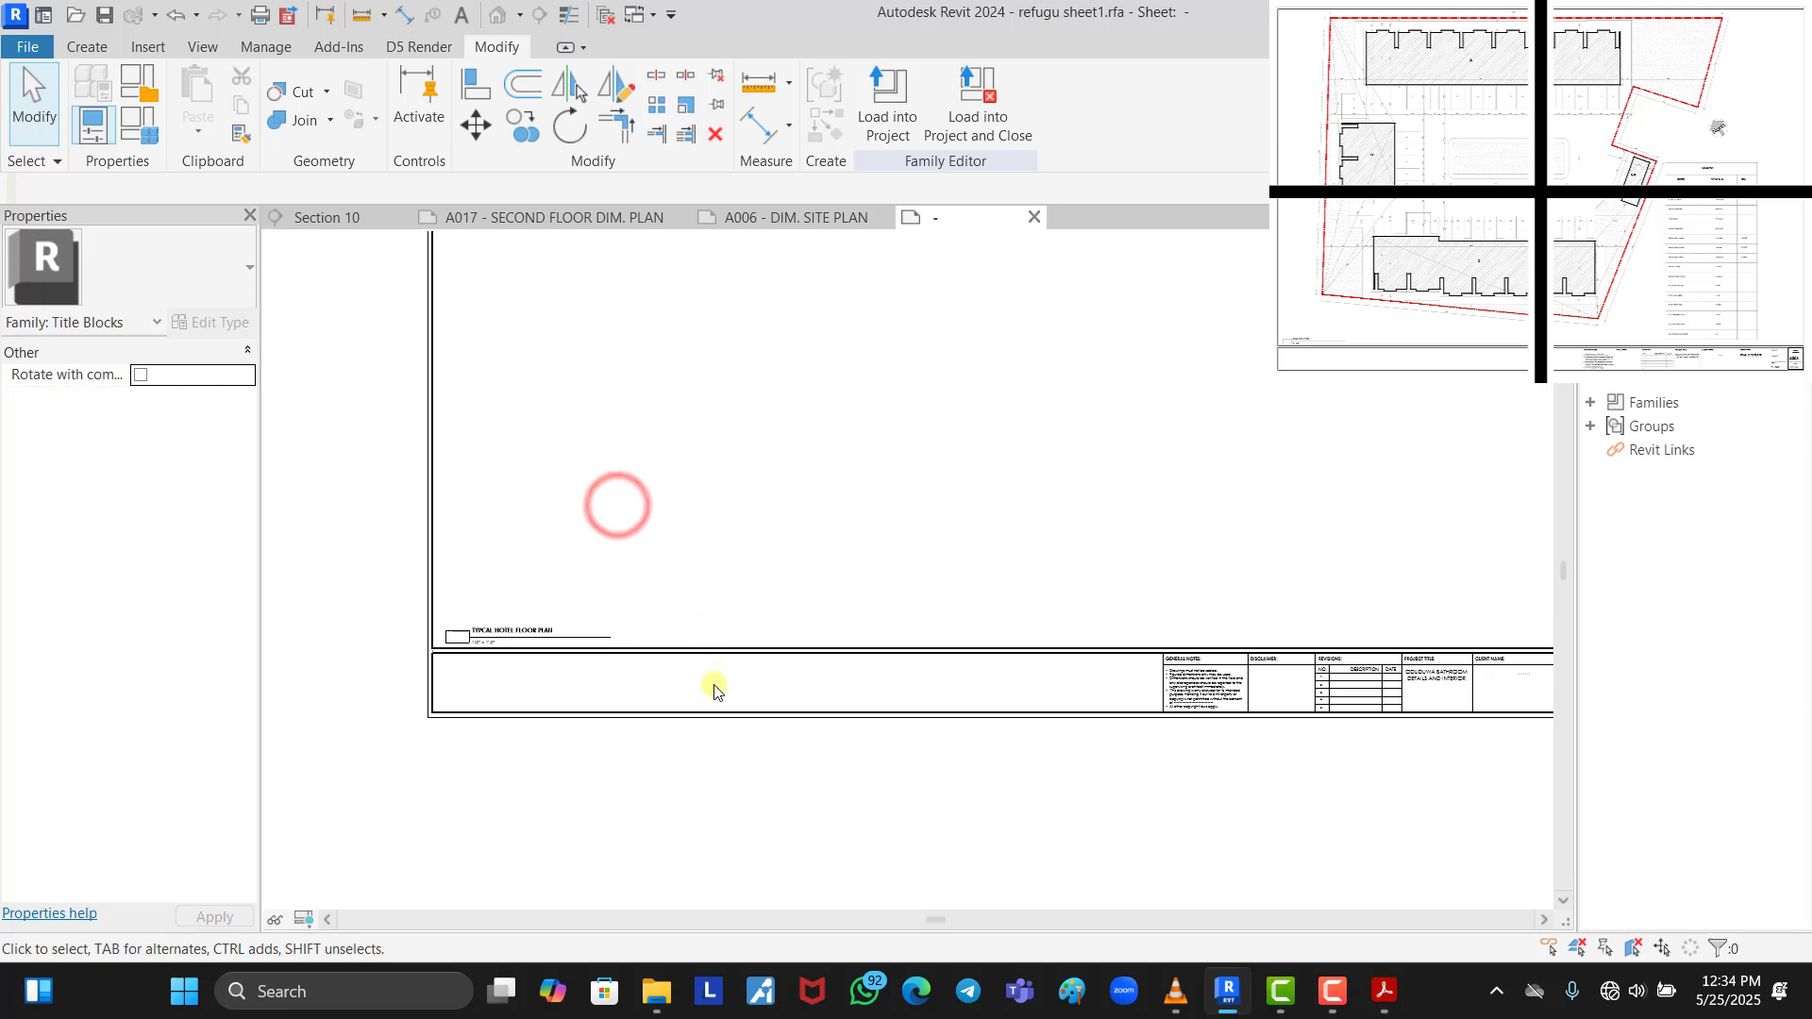
pyautogui.scroll(-3, 722, 687)
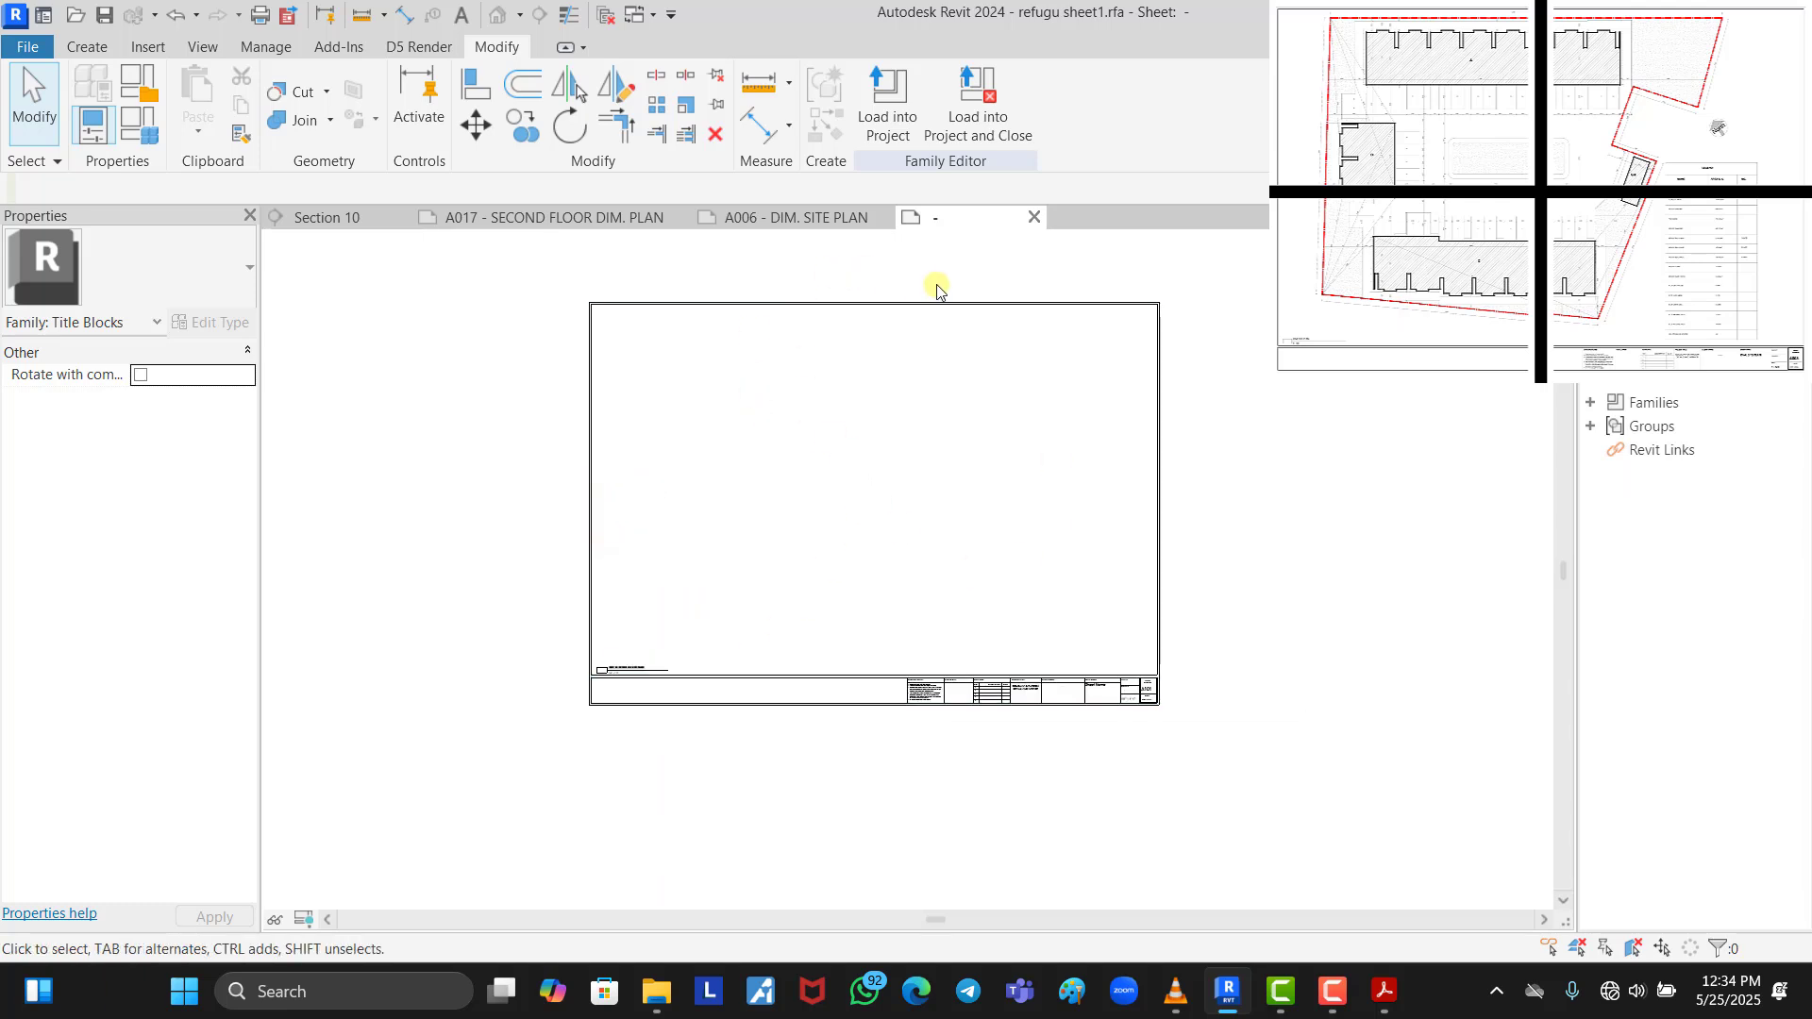
# Load the edited title block family into Guzape Terrace.rvt, overwriting the existing version and its parameter values
pyautogui.click(904, 106)
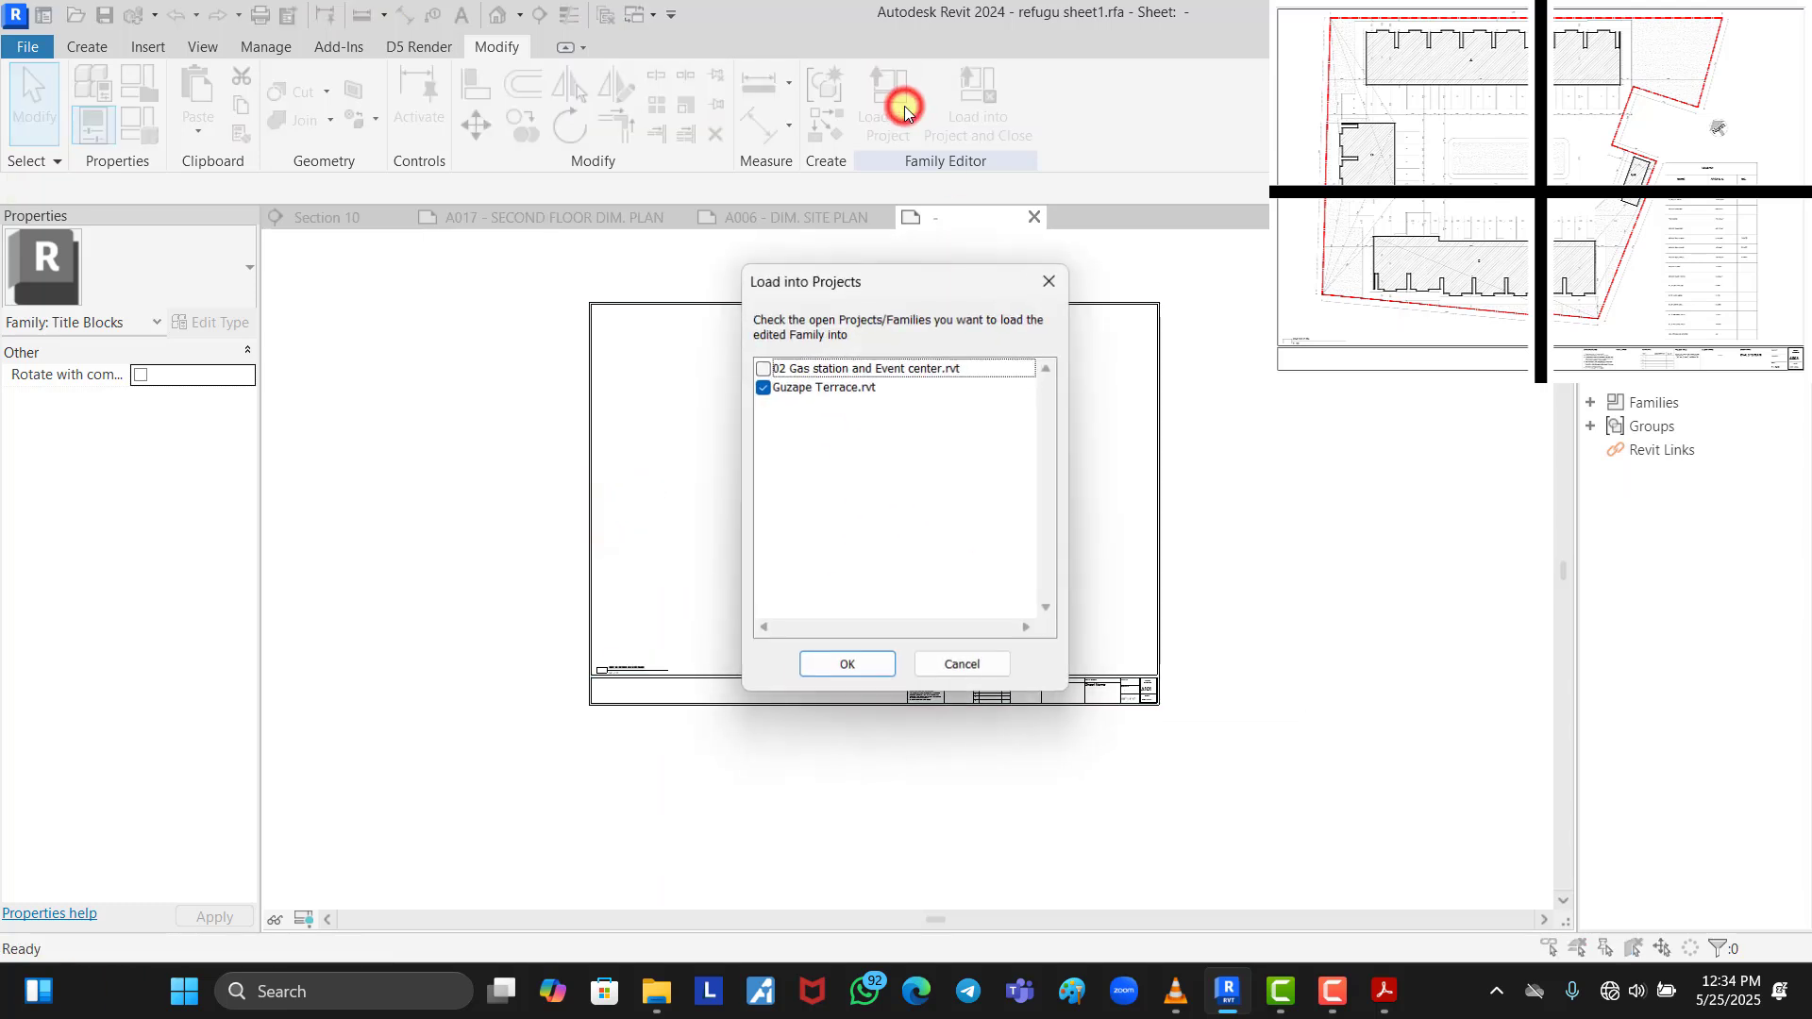
pyautogui.click(820, 663)
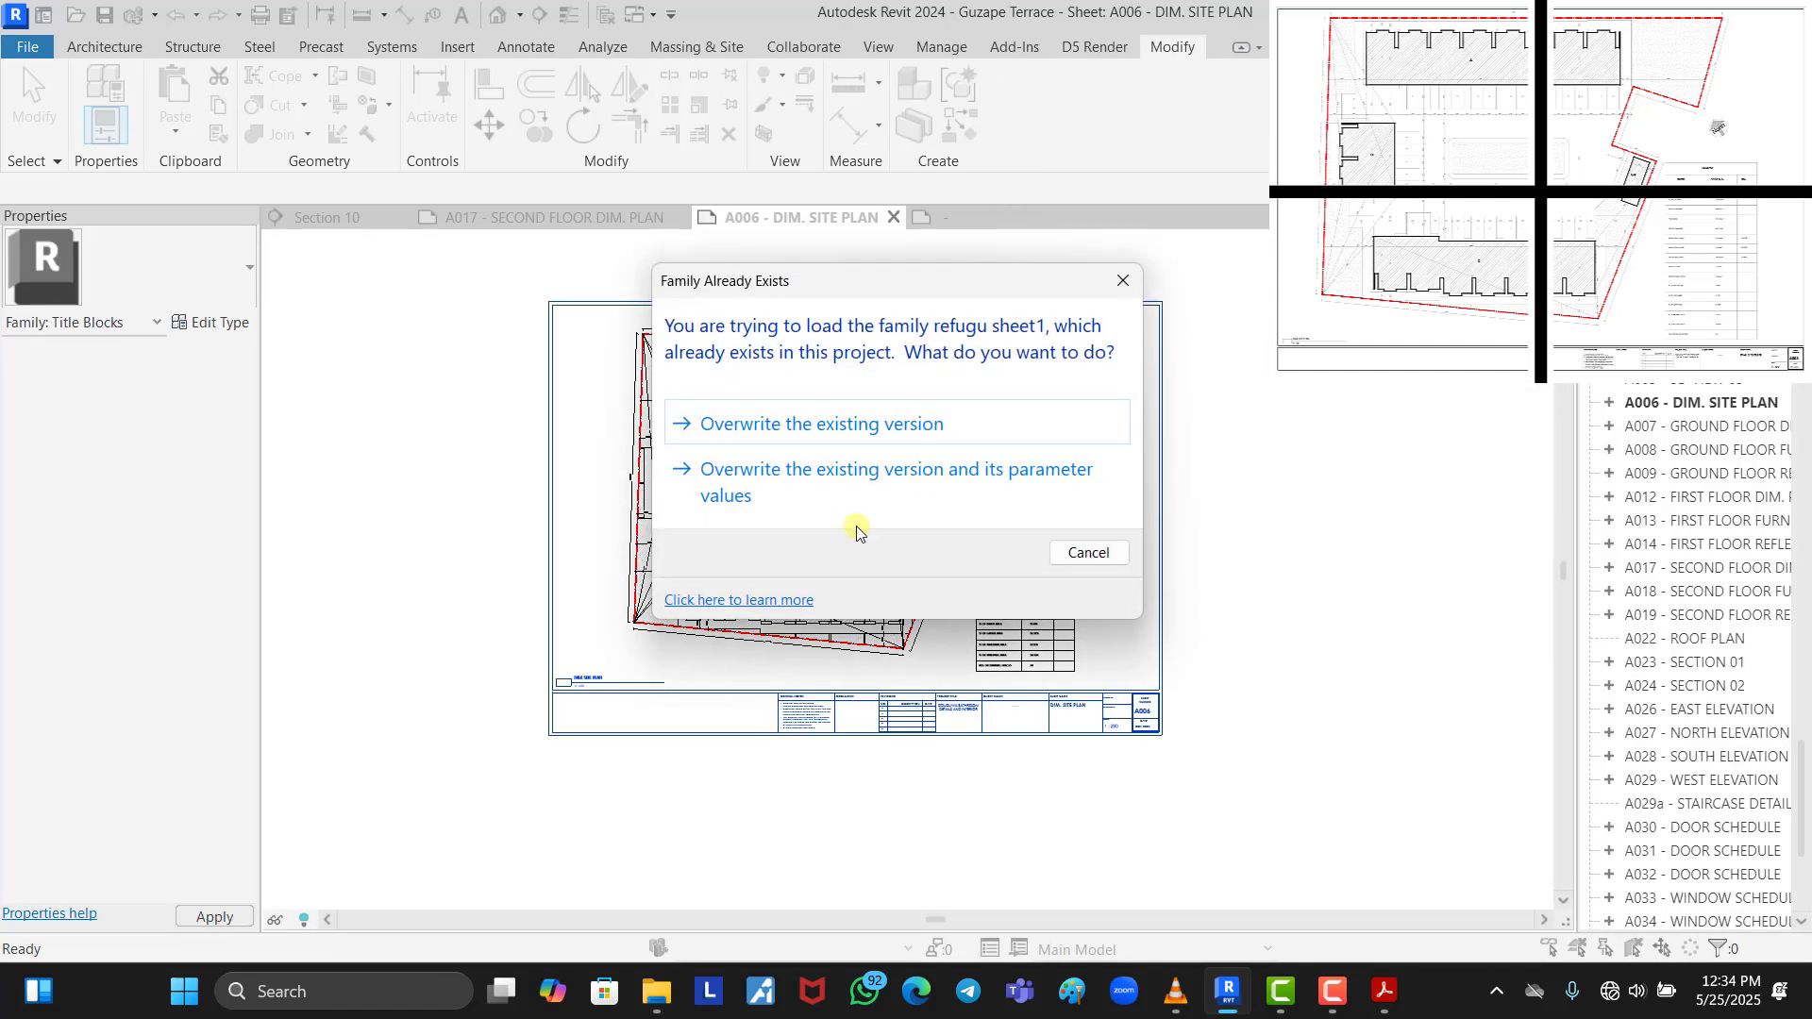
pyautogui.click(882, 477)
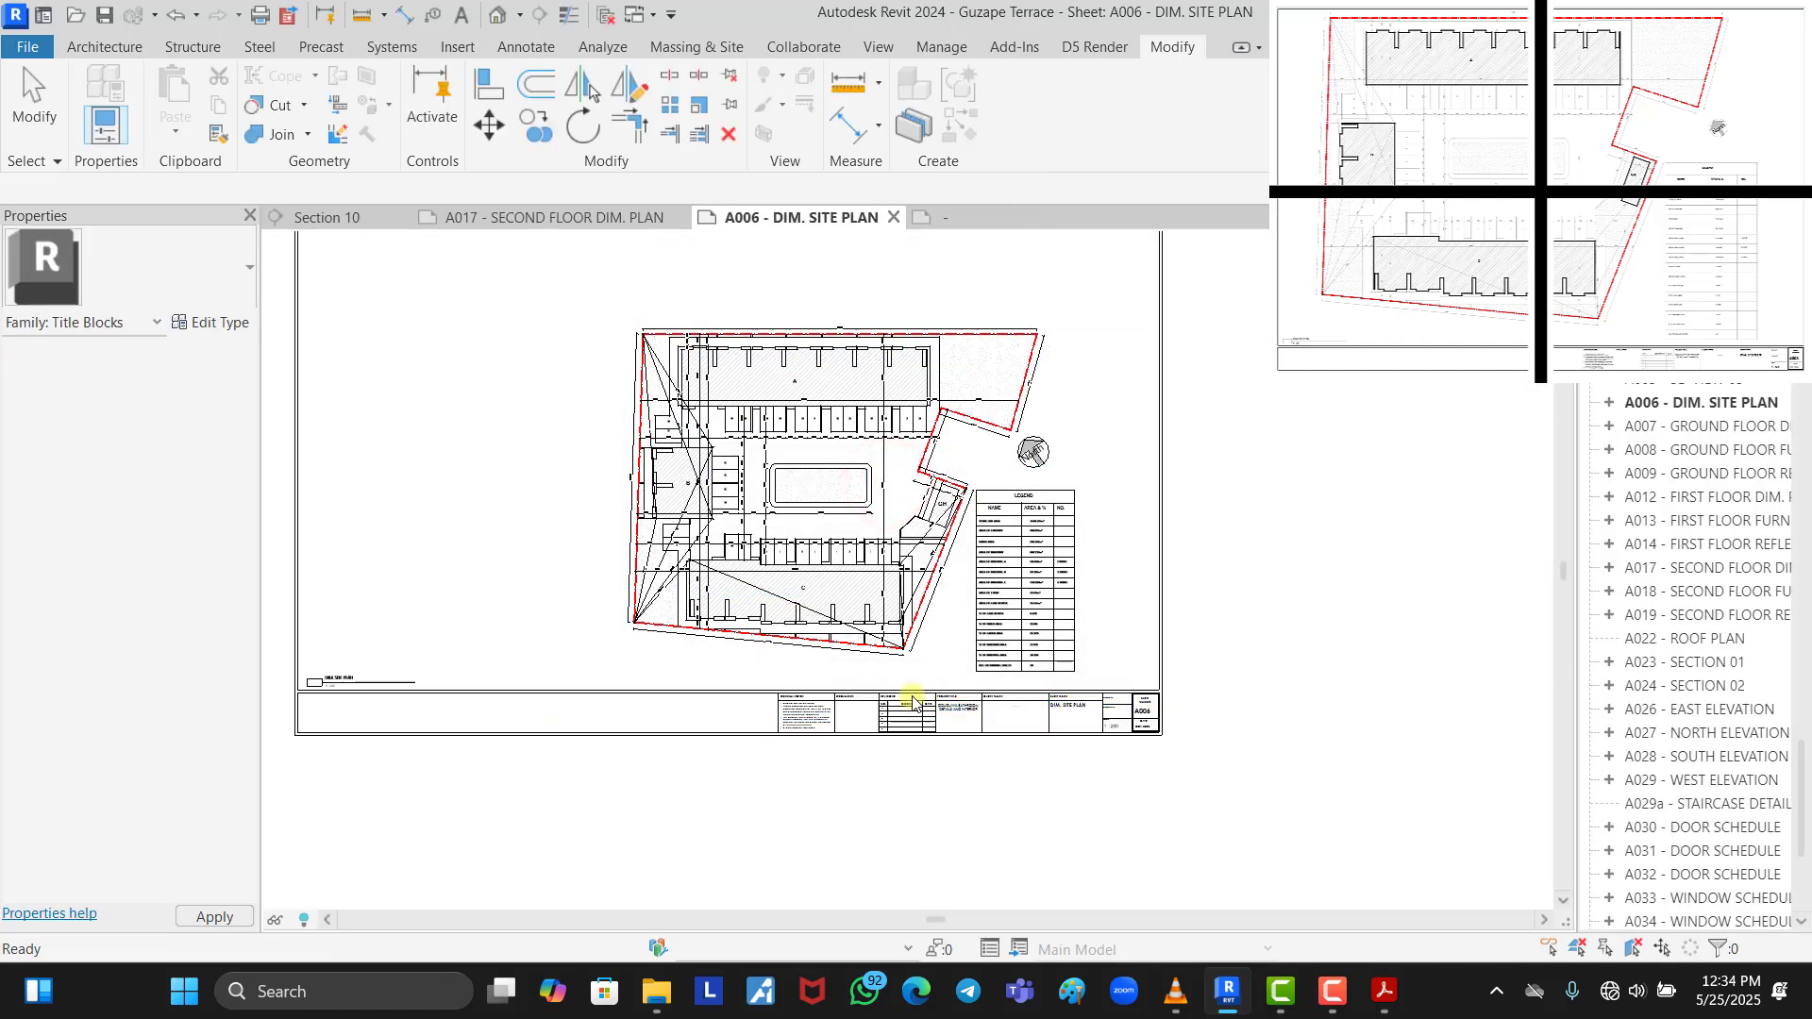
pyautogui.scroll(-2, 1227, 634)
pyautogui.click(1350, 541)
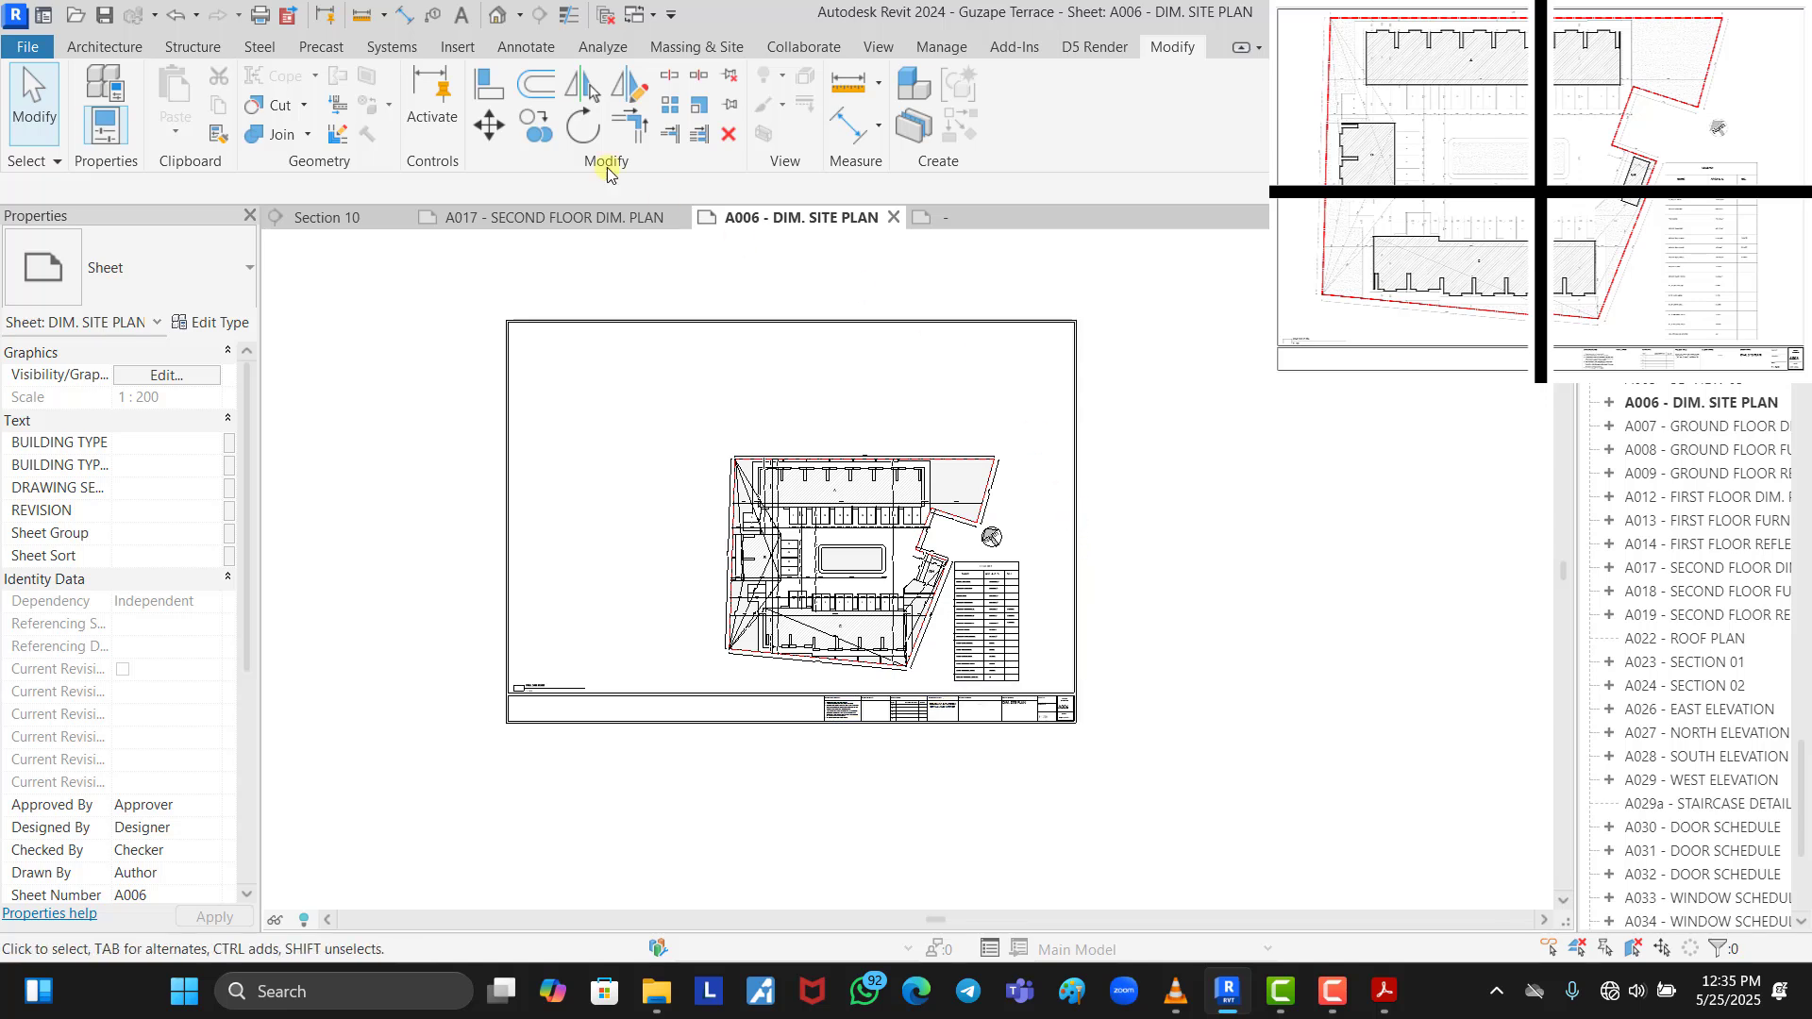
pyautogui.moveTo(495, 297); pyautogui.dragTo(797, 762)
pyautogui.moveTo(779, 289); pyautogui.dragTo(1130, 770)
pyautogui.moveTo(480, 302); pyautogui.dragTo(768, 490)
pyautogui.moveTo(469, 503); pyautogui.dragTo(828, 750)
pyautogui.moveTo(1108, 474); pyautogui.dragTo(812, 693)
pyautogui.click(816, 300)
# Set the site plan viewport to a custom 1:150 view scale and move it to the middle of the enlarged sheet
pyautogui.click(872, 495)
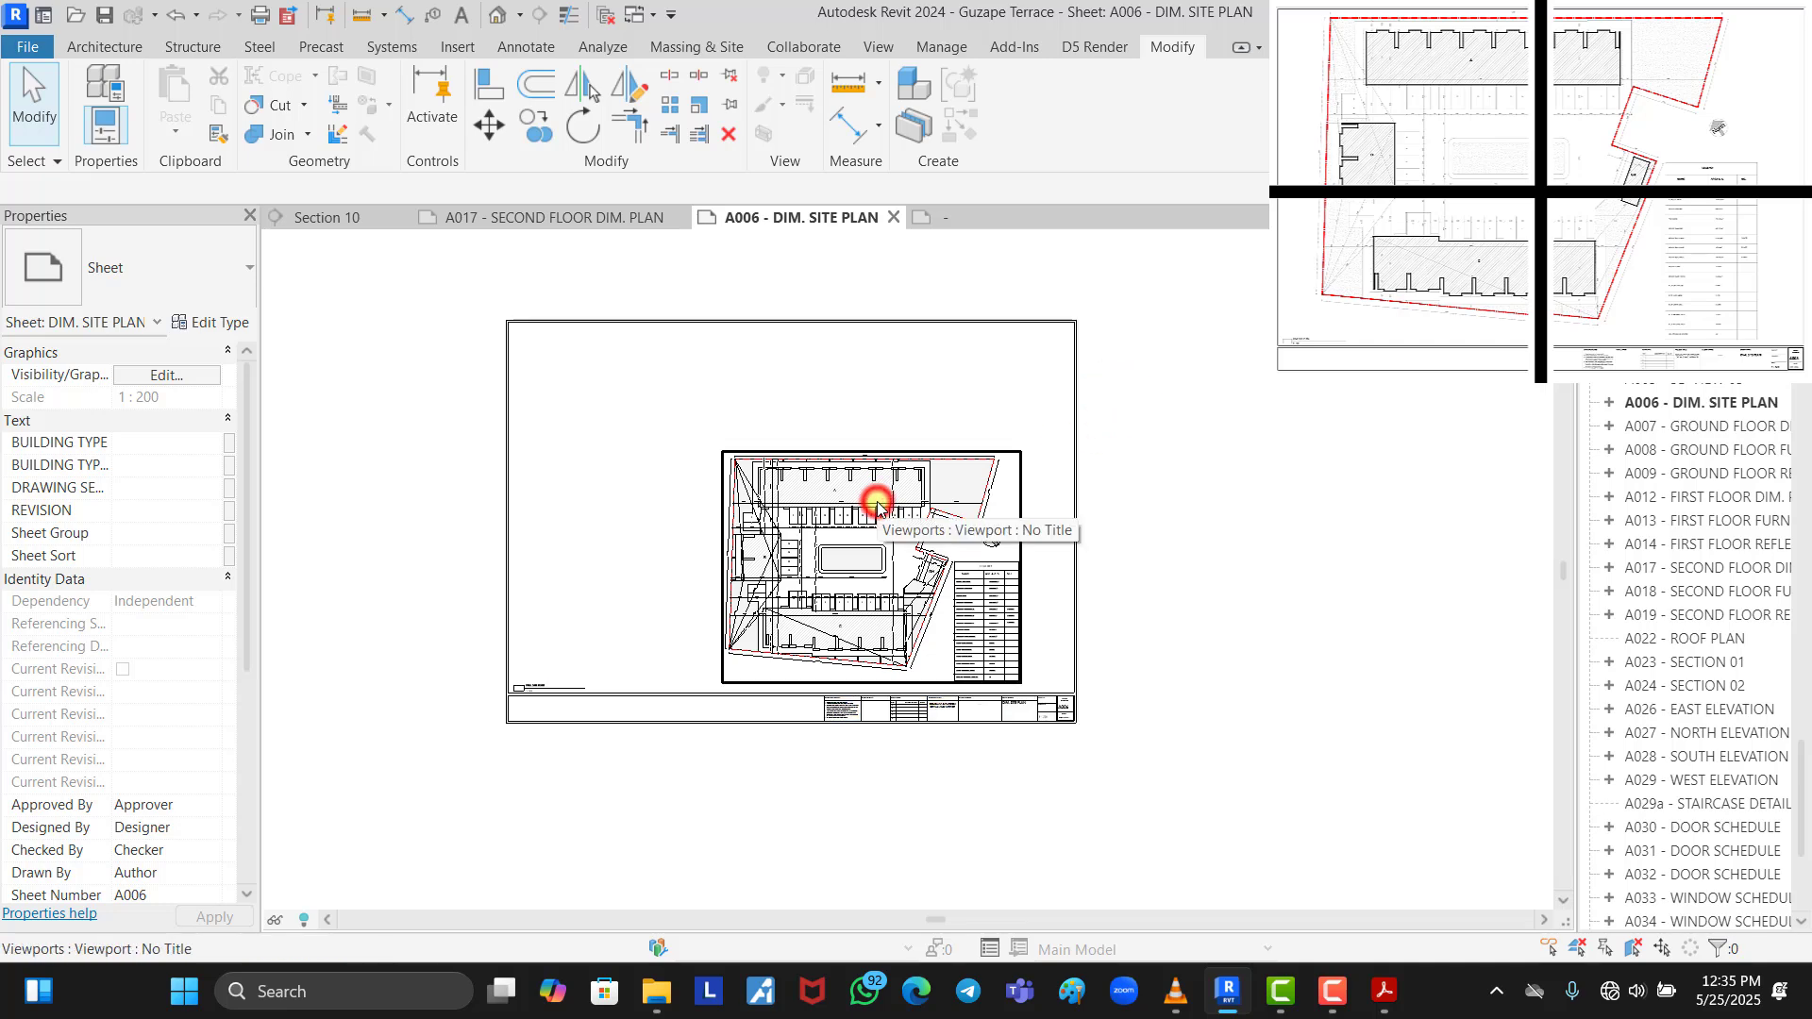
pyautogui.click(213, 381)
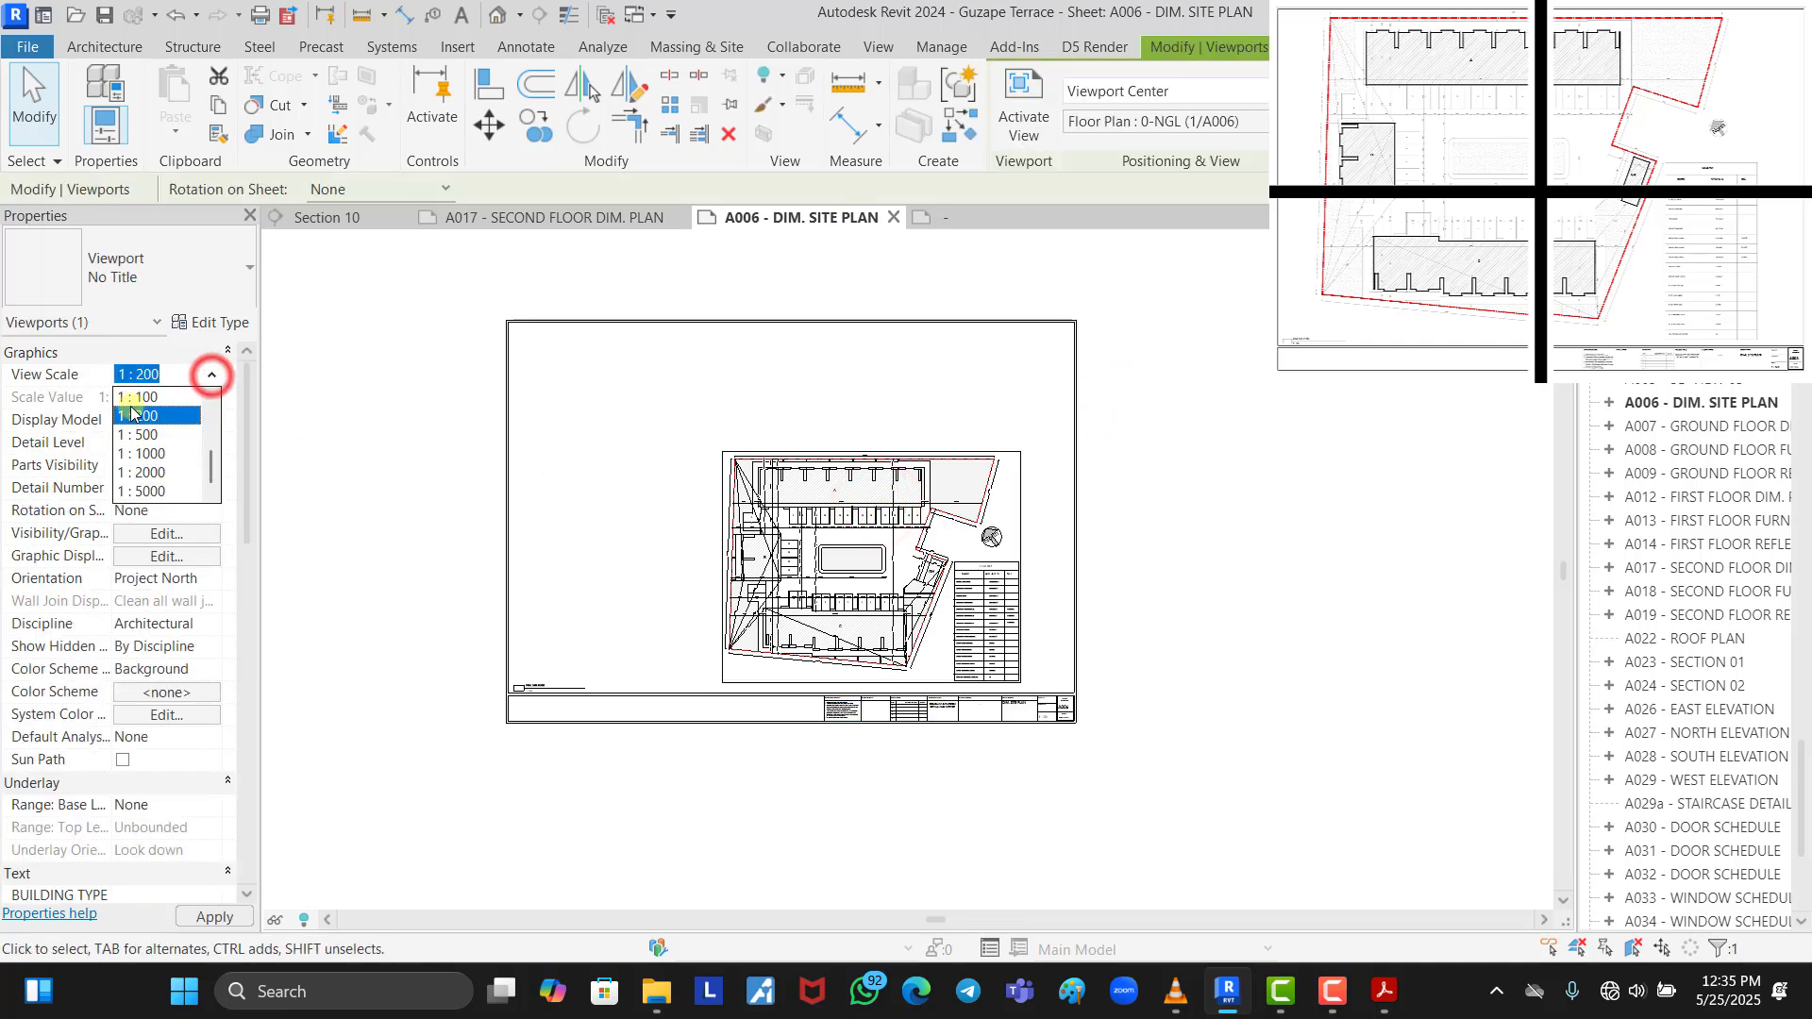
pyautogui.click(161, 392)
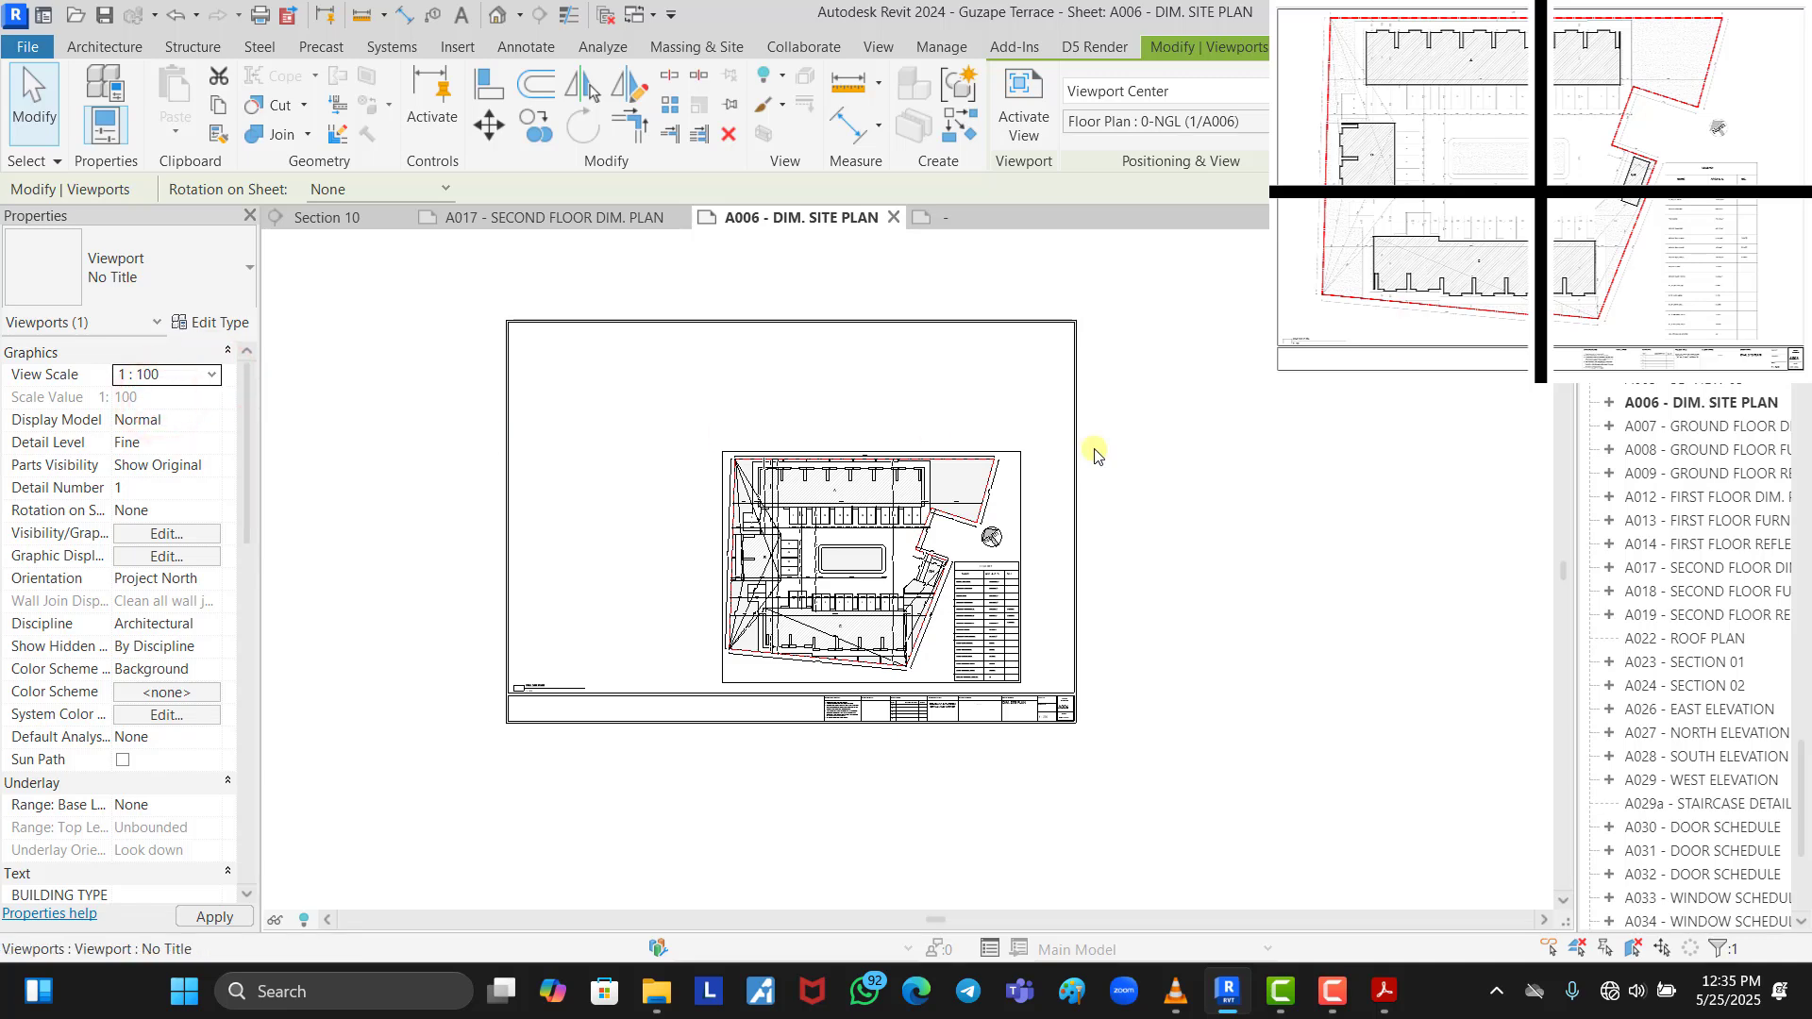
pyautogui.click(215, 381)
pyautogui.click(161, 392)
pyautogui.doubleClick(149, 397)
pyautogui.write('1')
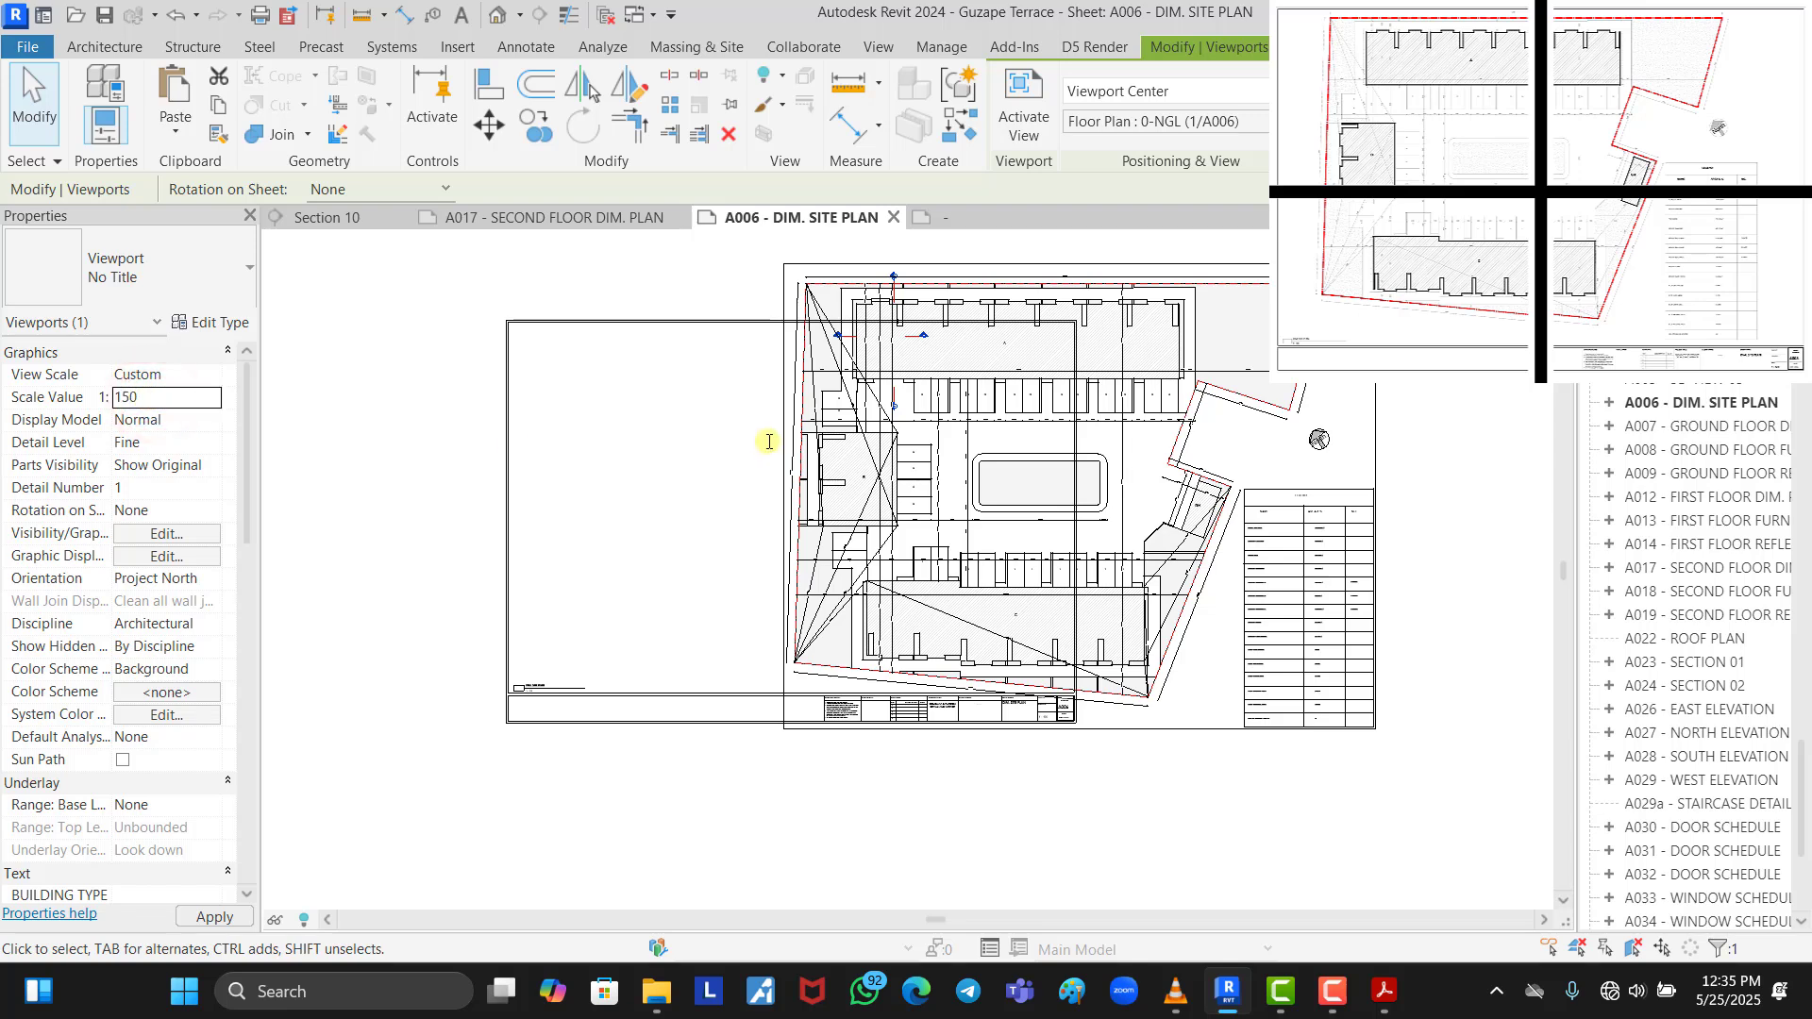
pyautogui.moveTo(892, 512); pyautogui.dragTo(746, 474)
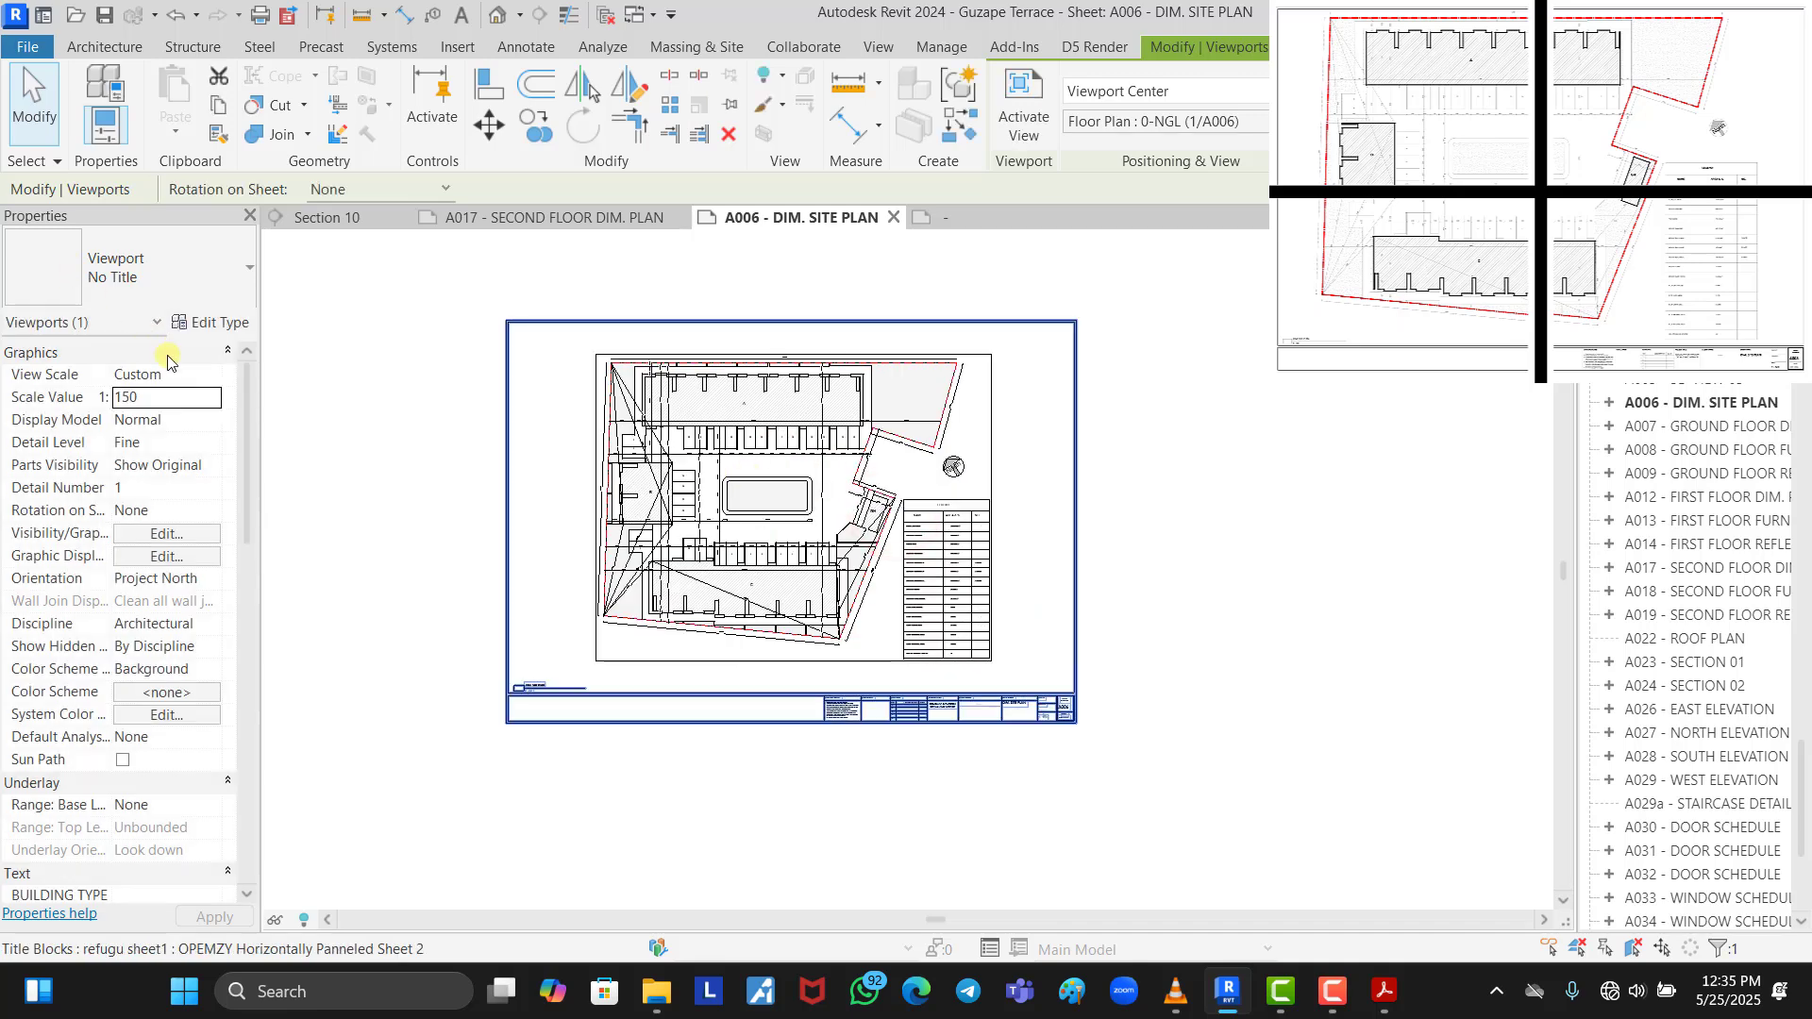
# Set the site plan viewport's scale value to 125 and reposition it inside the border, above the title strip
pyautogui.click(157, 404)
pyautogui.write('125')
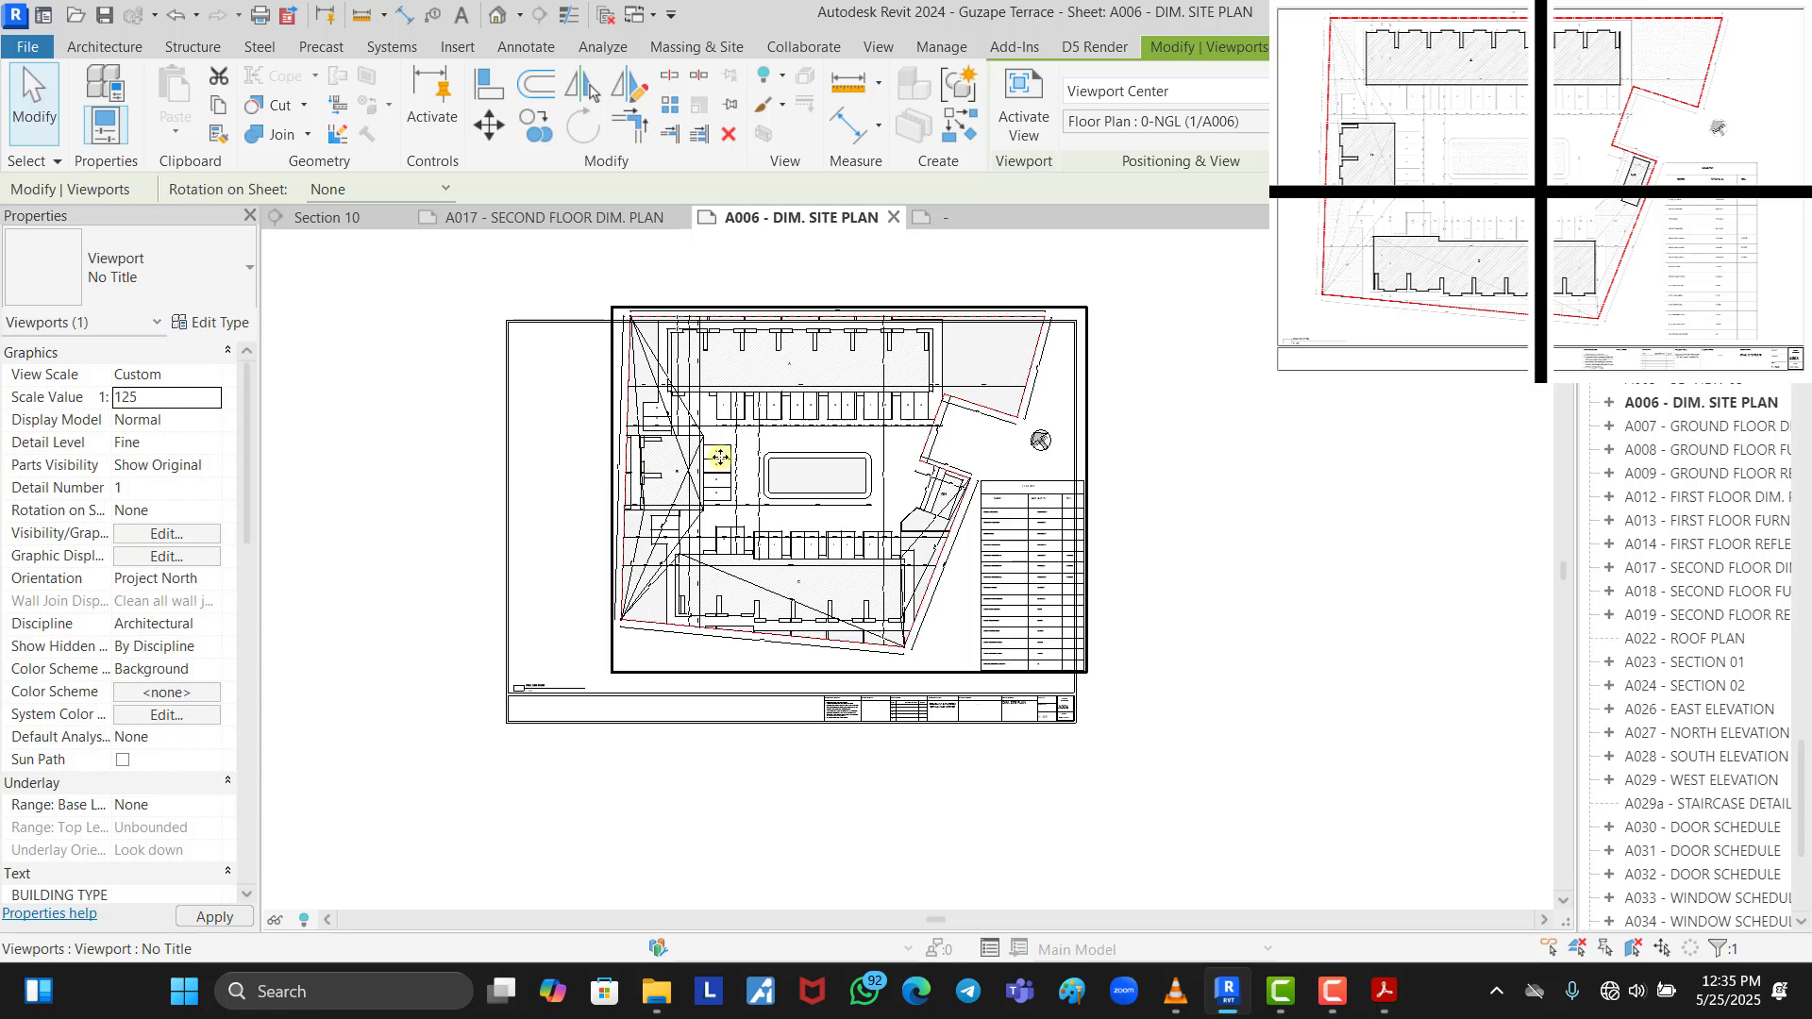
pyautogui.moveTo(752, 464); pyautogui.dragTo(705, 486)
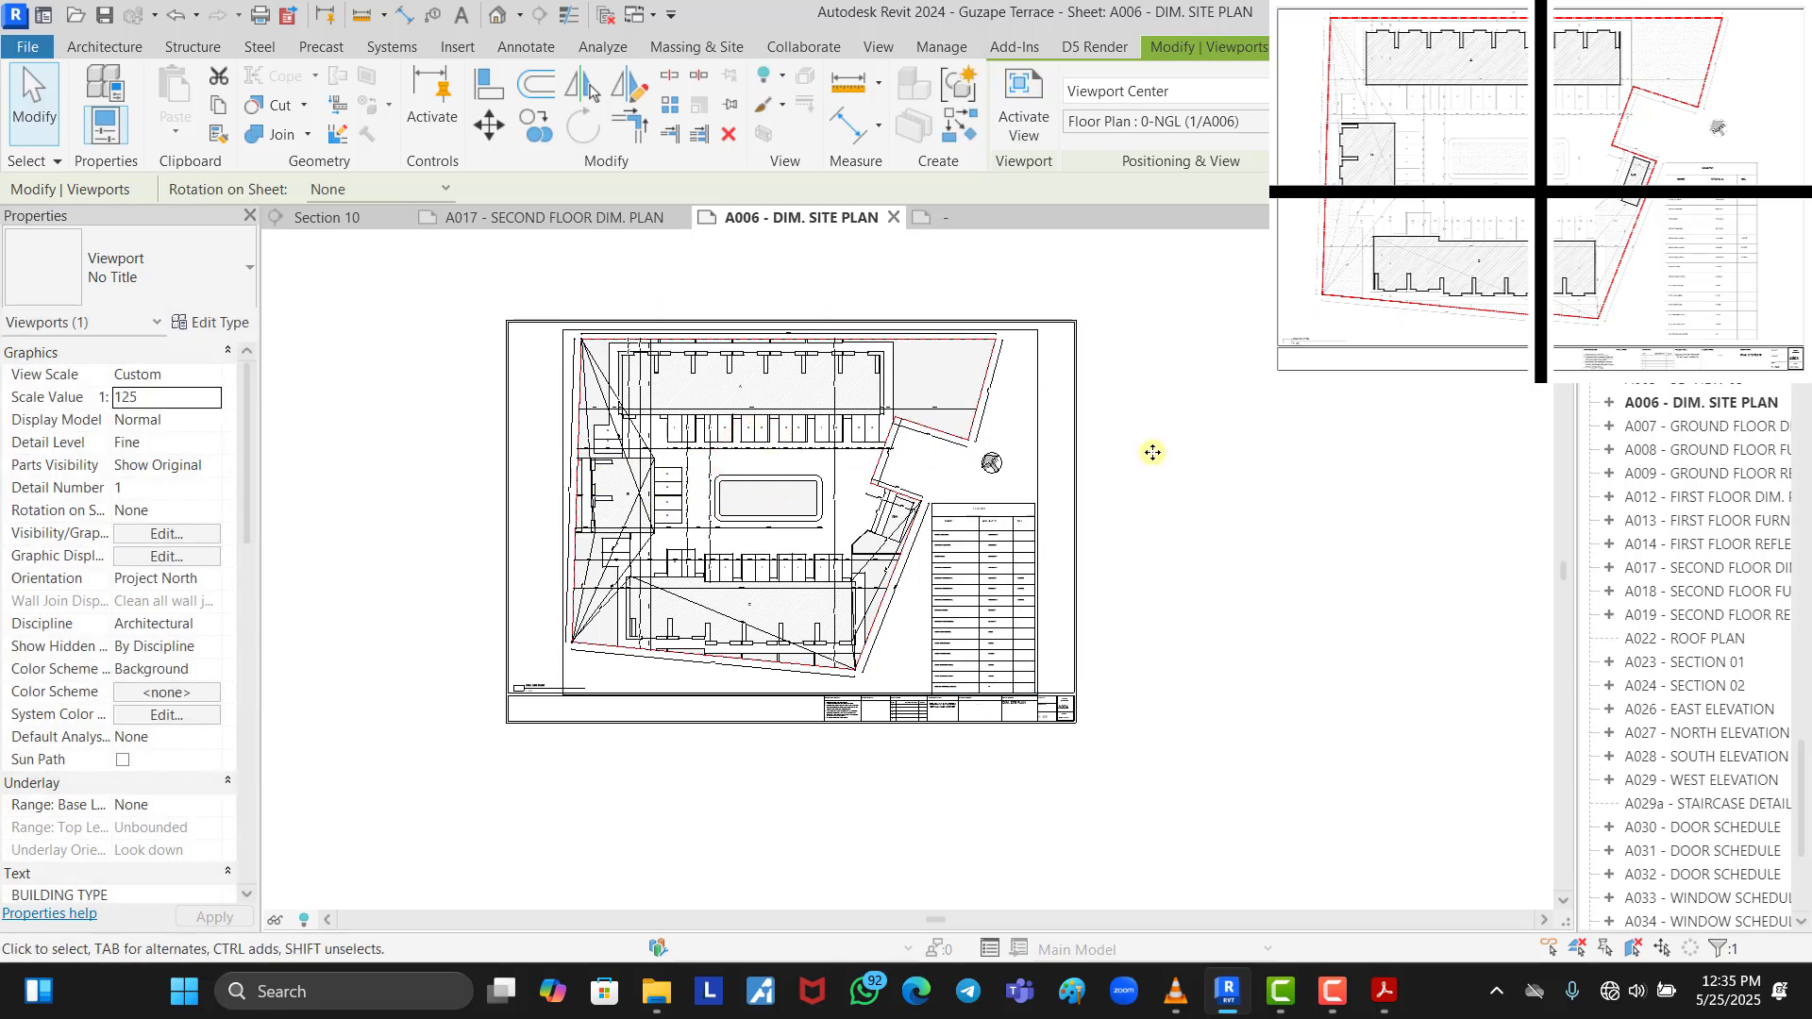
pyautogui.press('Left')
pyautogui.press('Left')
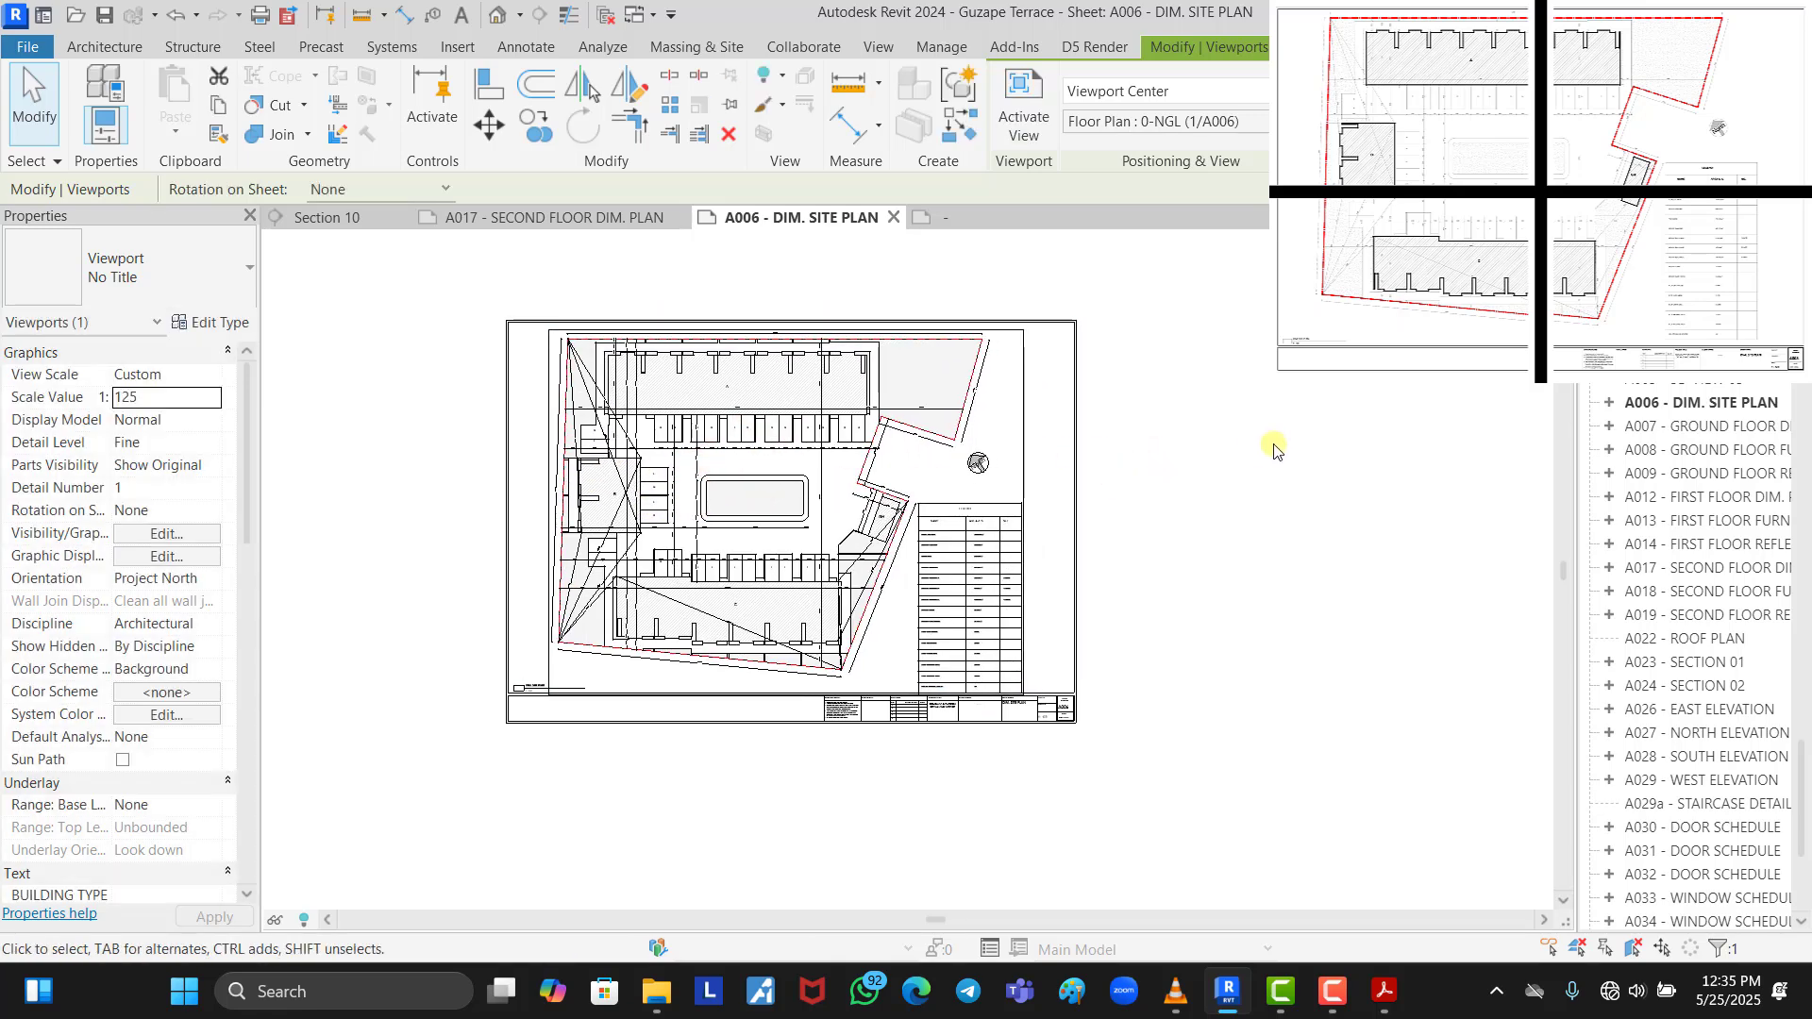
pyautogui.click(1275, 440)
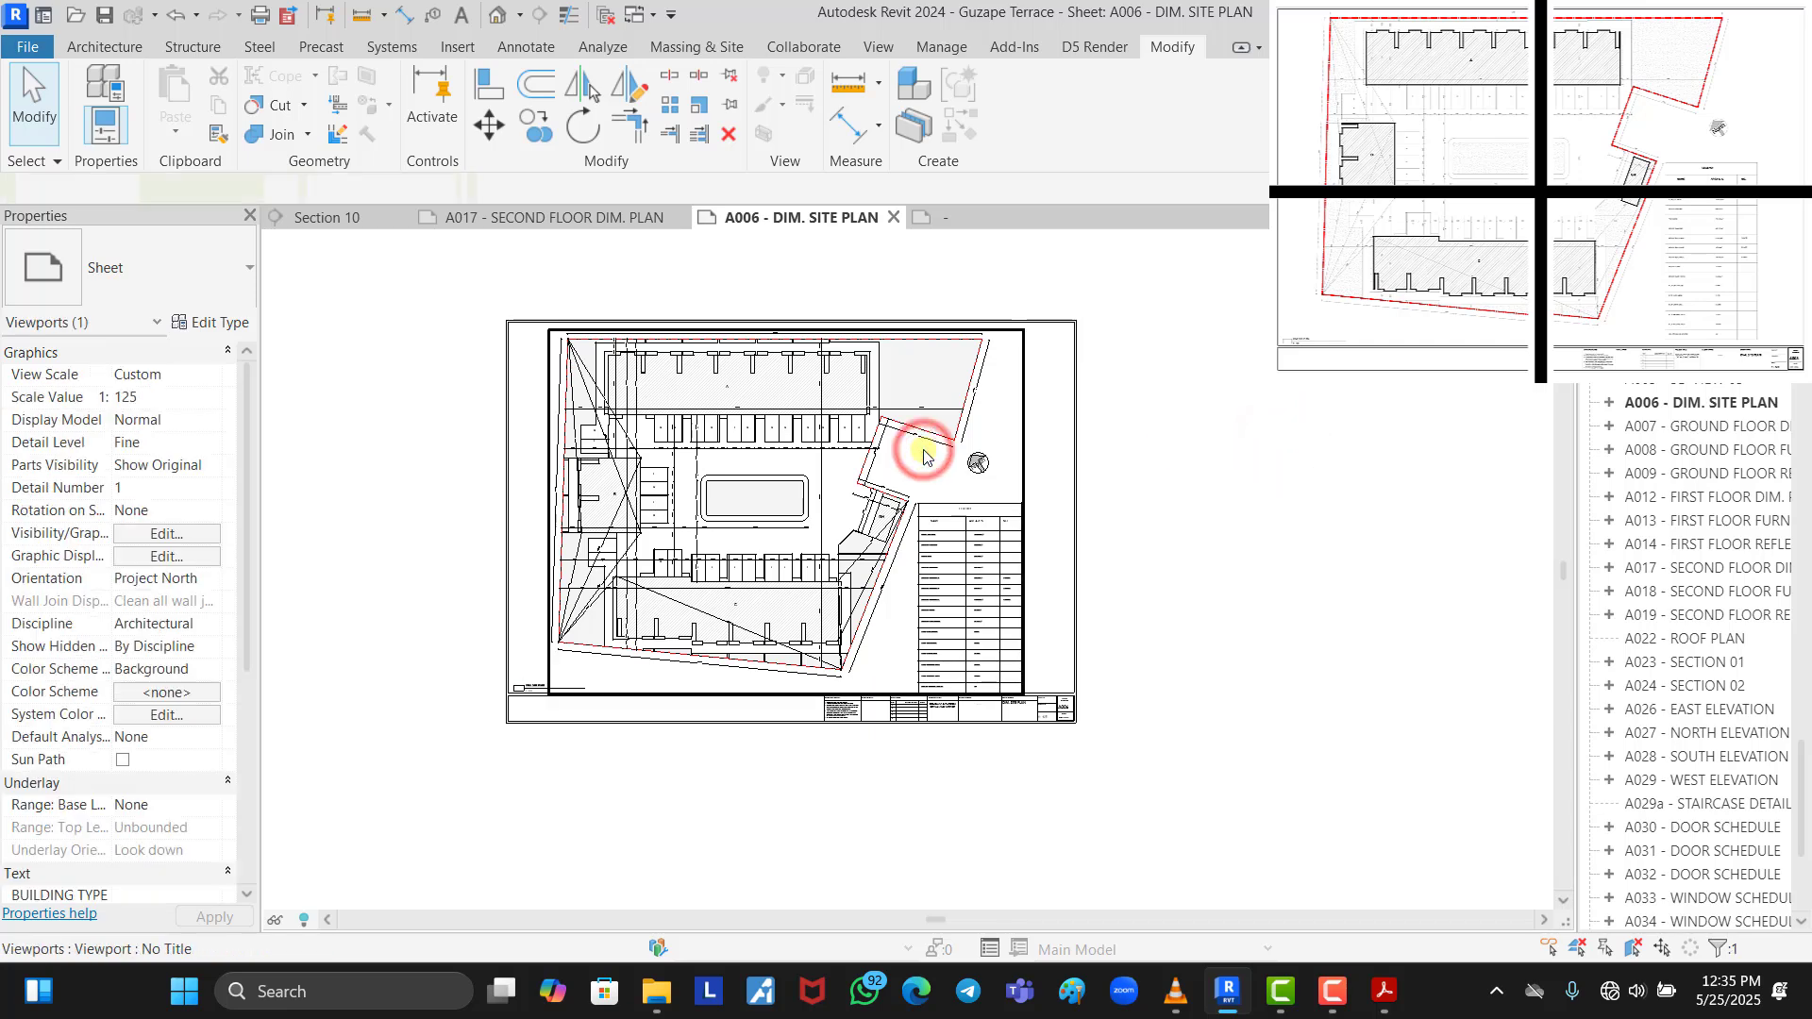
pyautogui.moveTo(924, 456); pyautogui.dragTo(919, 450)
pyautogui.click(1298, 388)
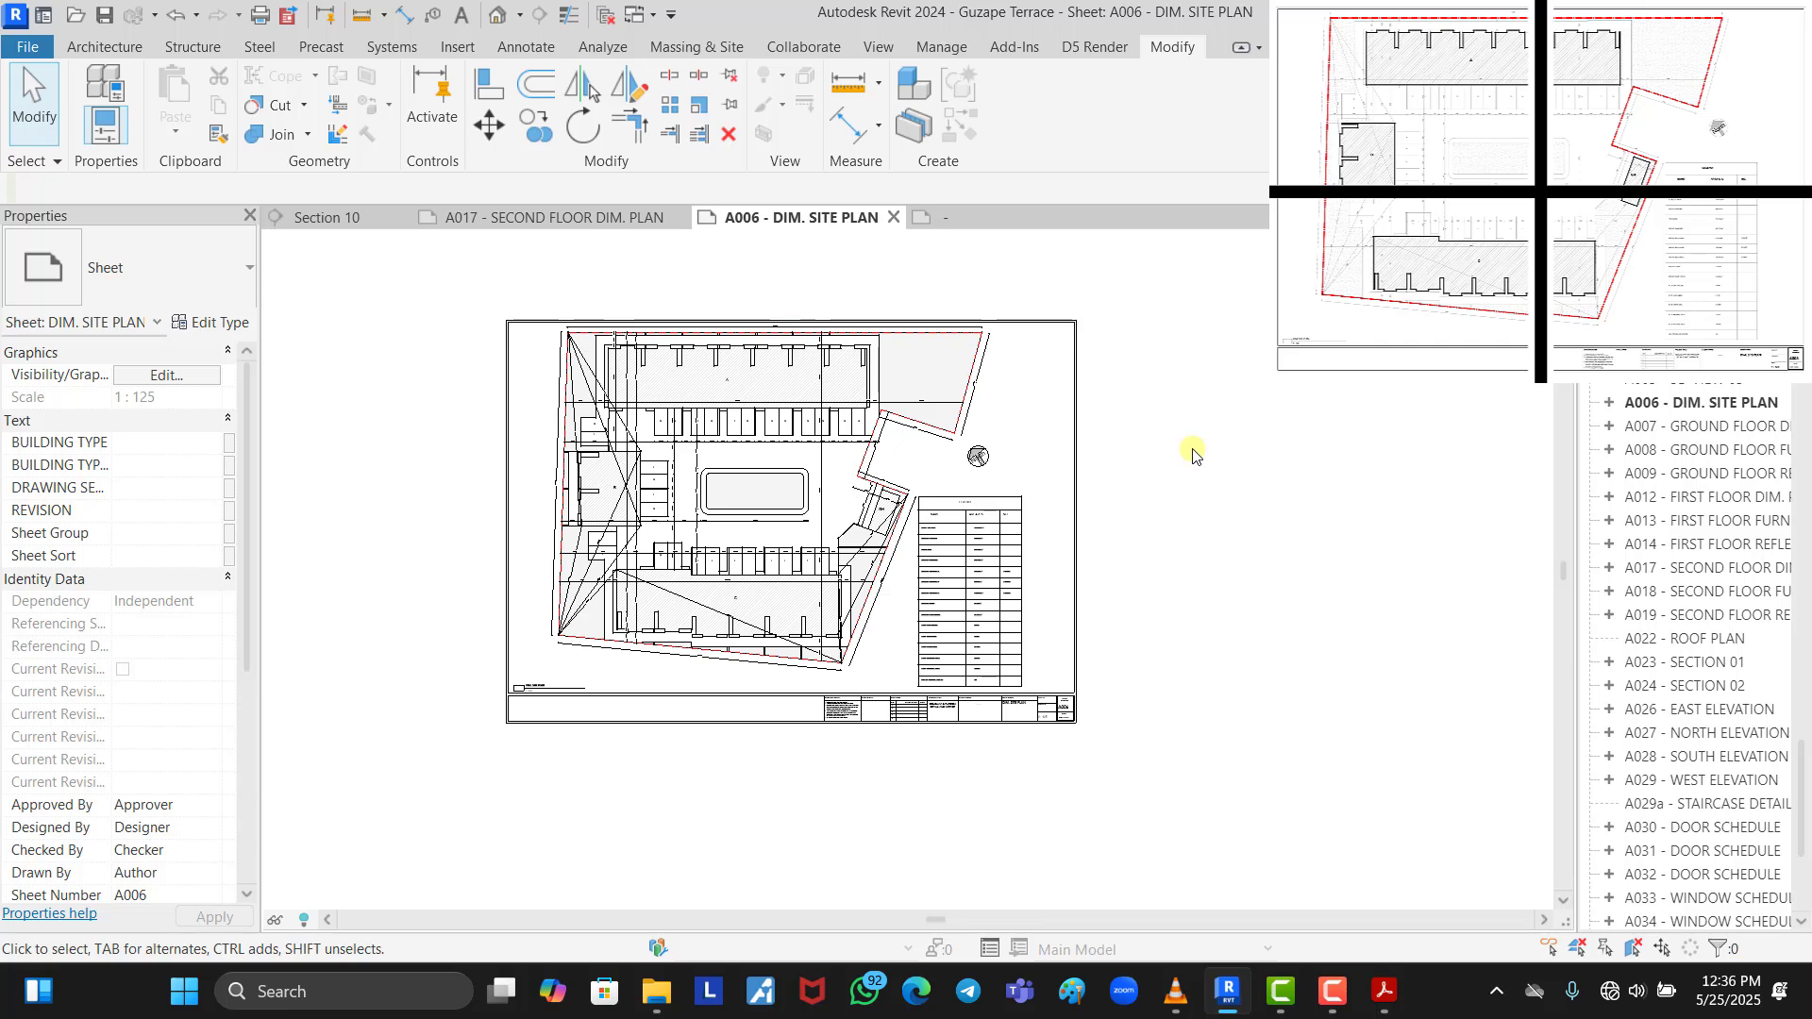
# Configure the print setup with an x offset of 0 mm and landscape orientation, without saving the settings for future sessions
pyautogui.hotkey('ctrl', 'p')
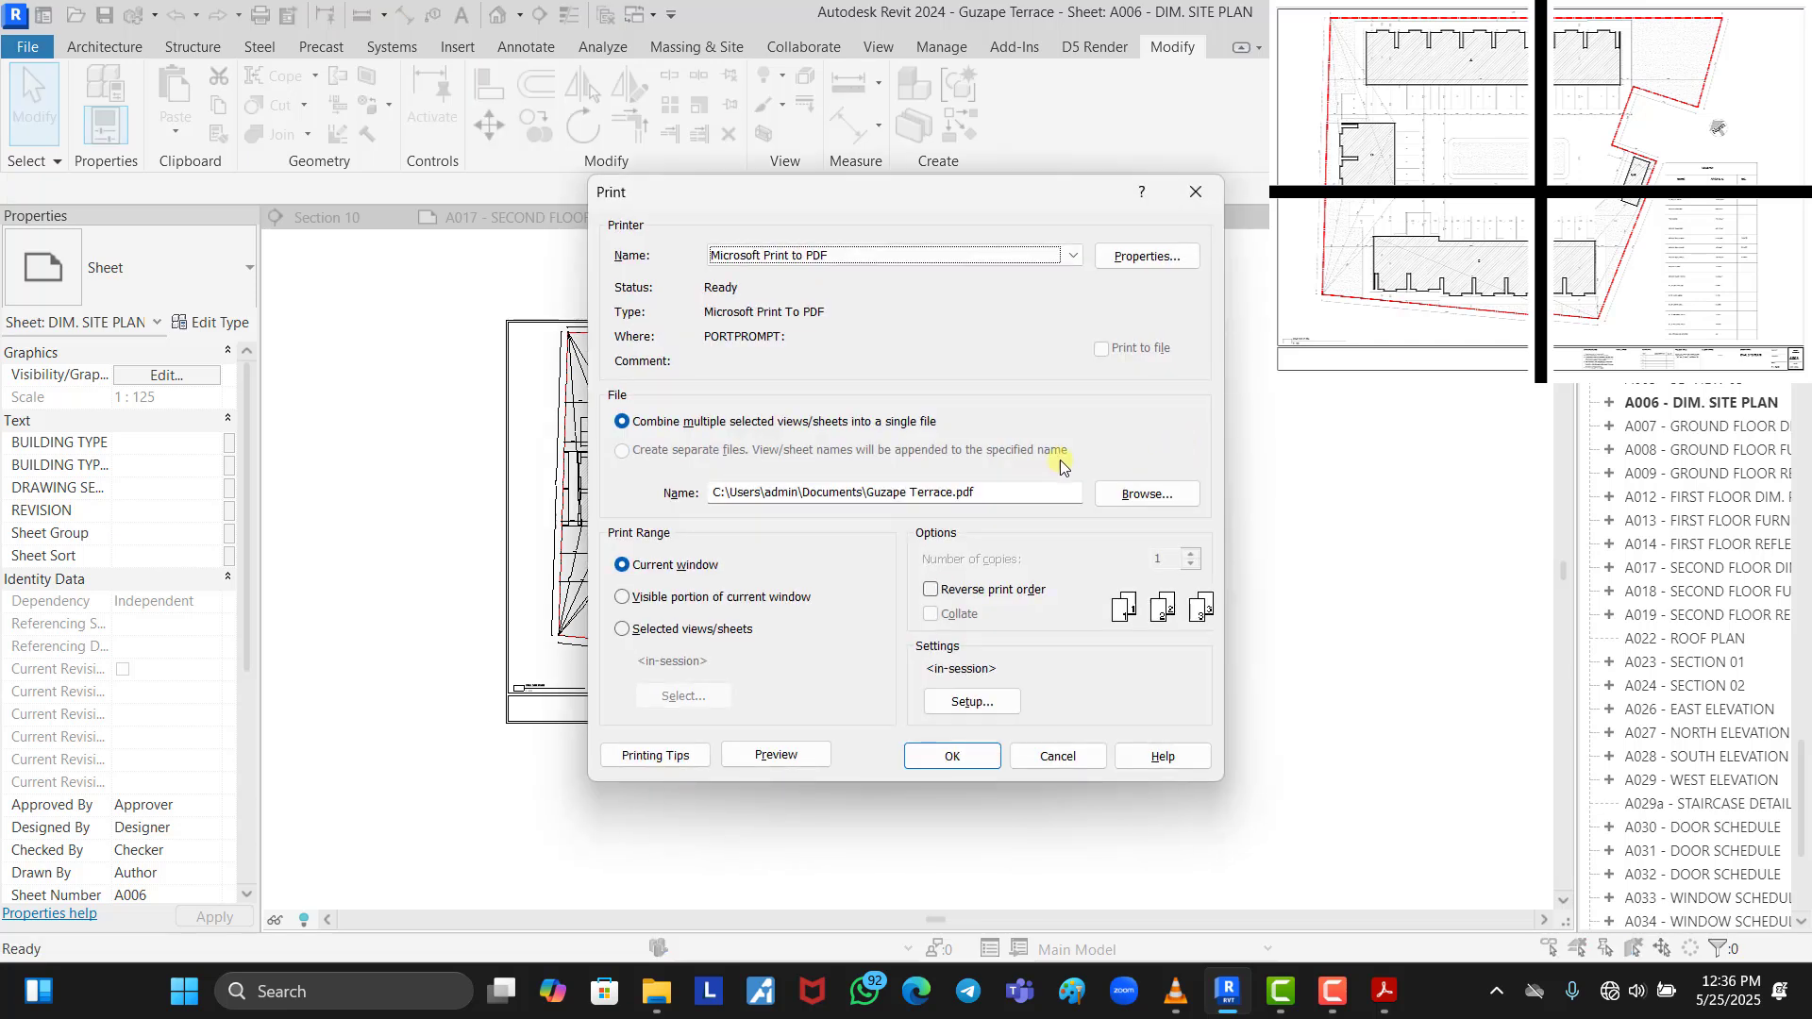
pyautogui.click(980, 706)
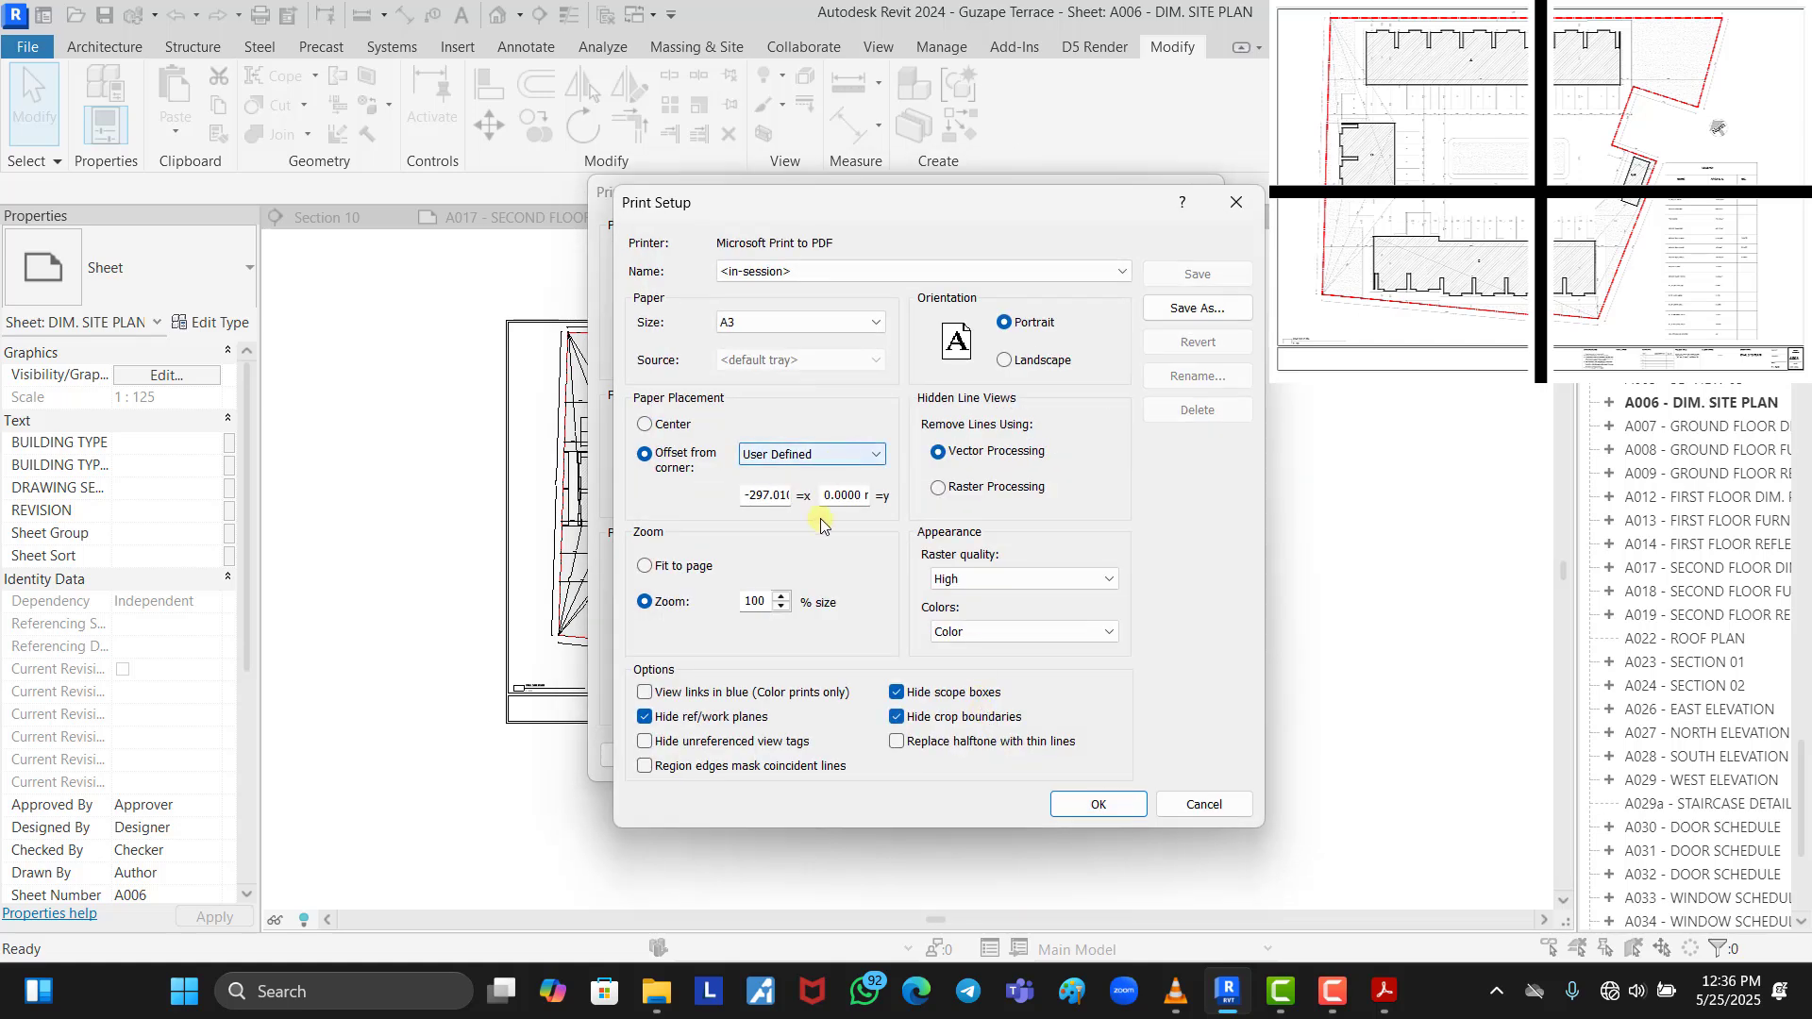
pyautogui.write('0mm')
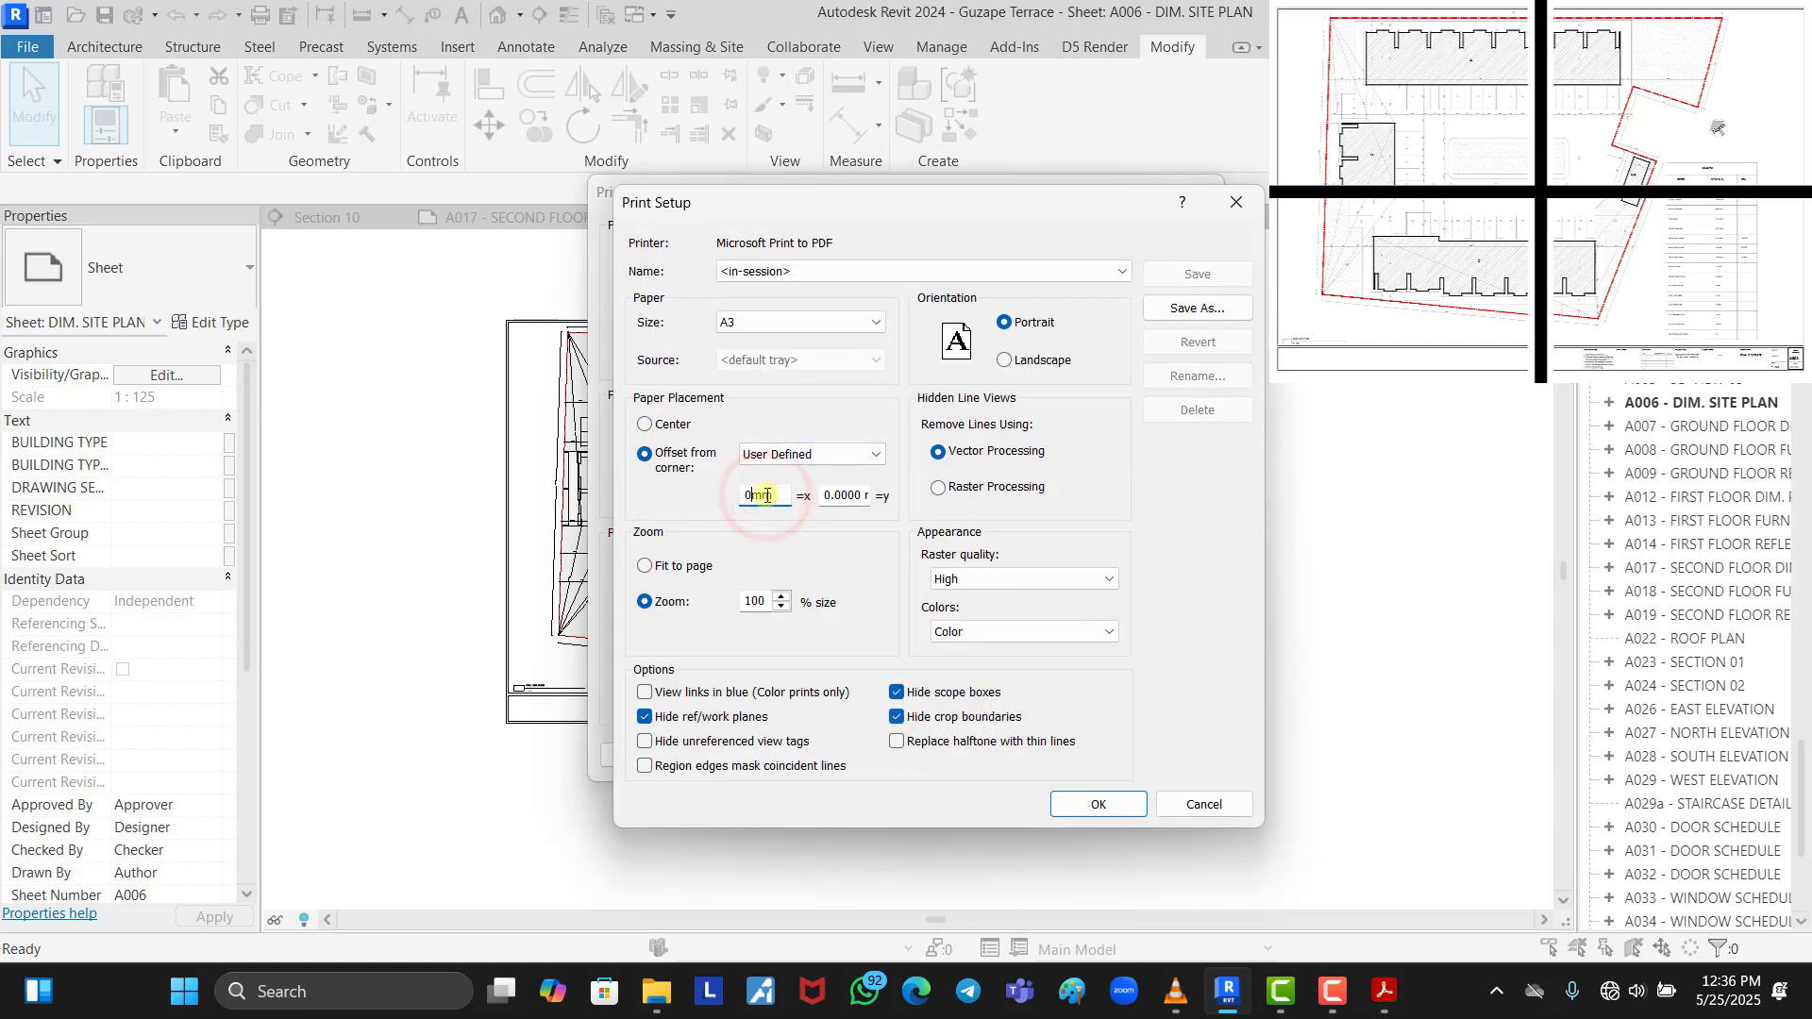
pyautogui.click(666, 483)
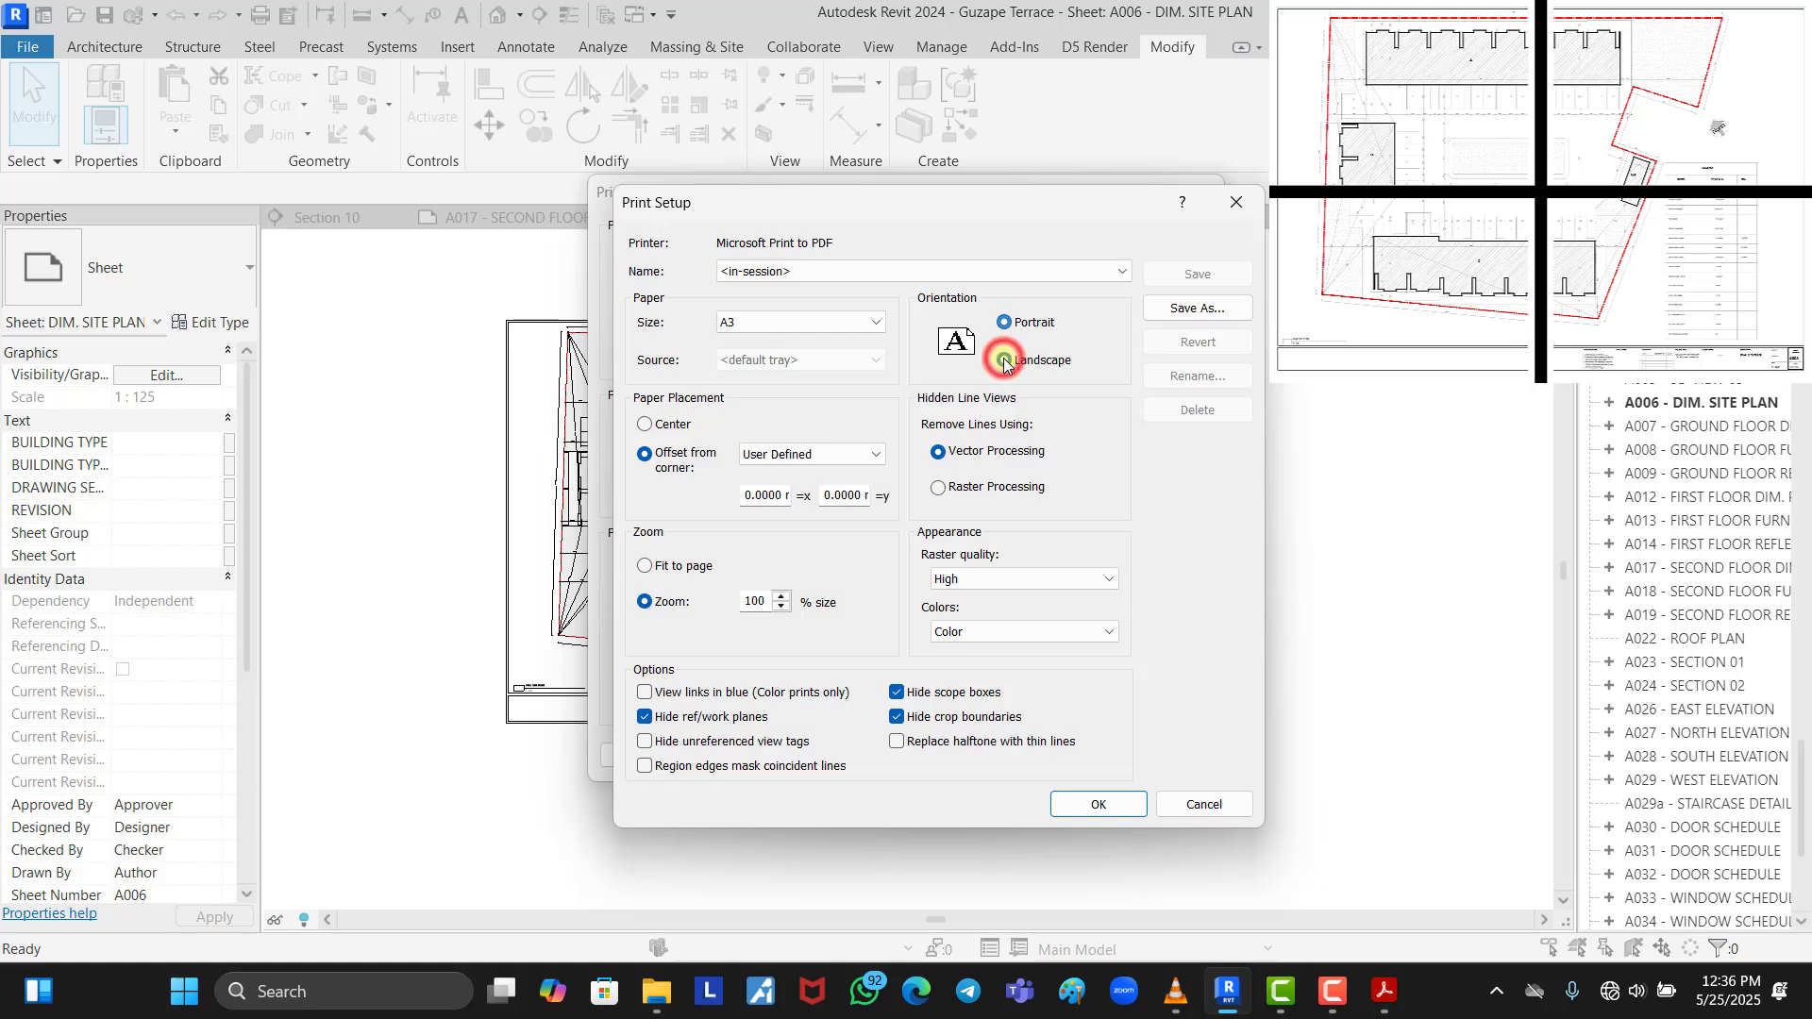
pyautogui.click(1004, 361)
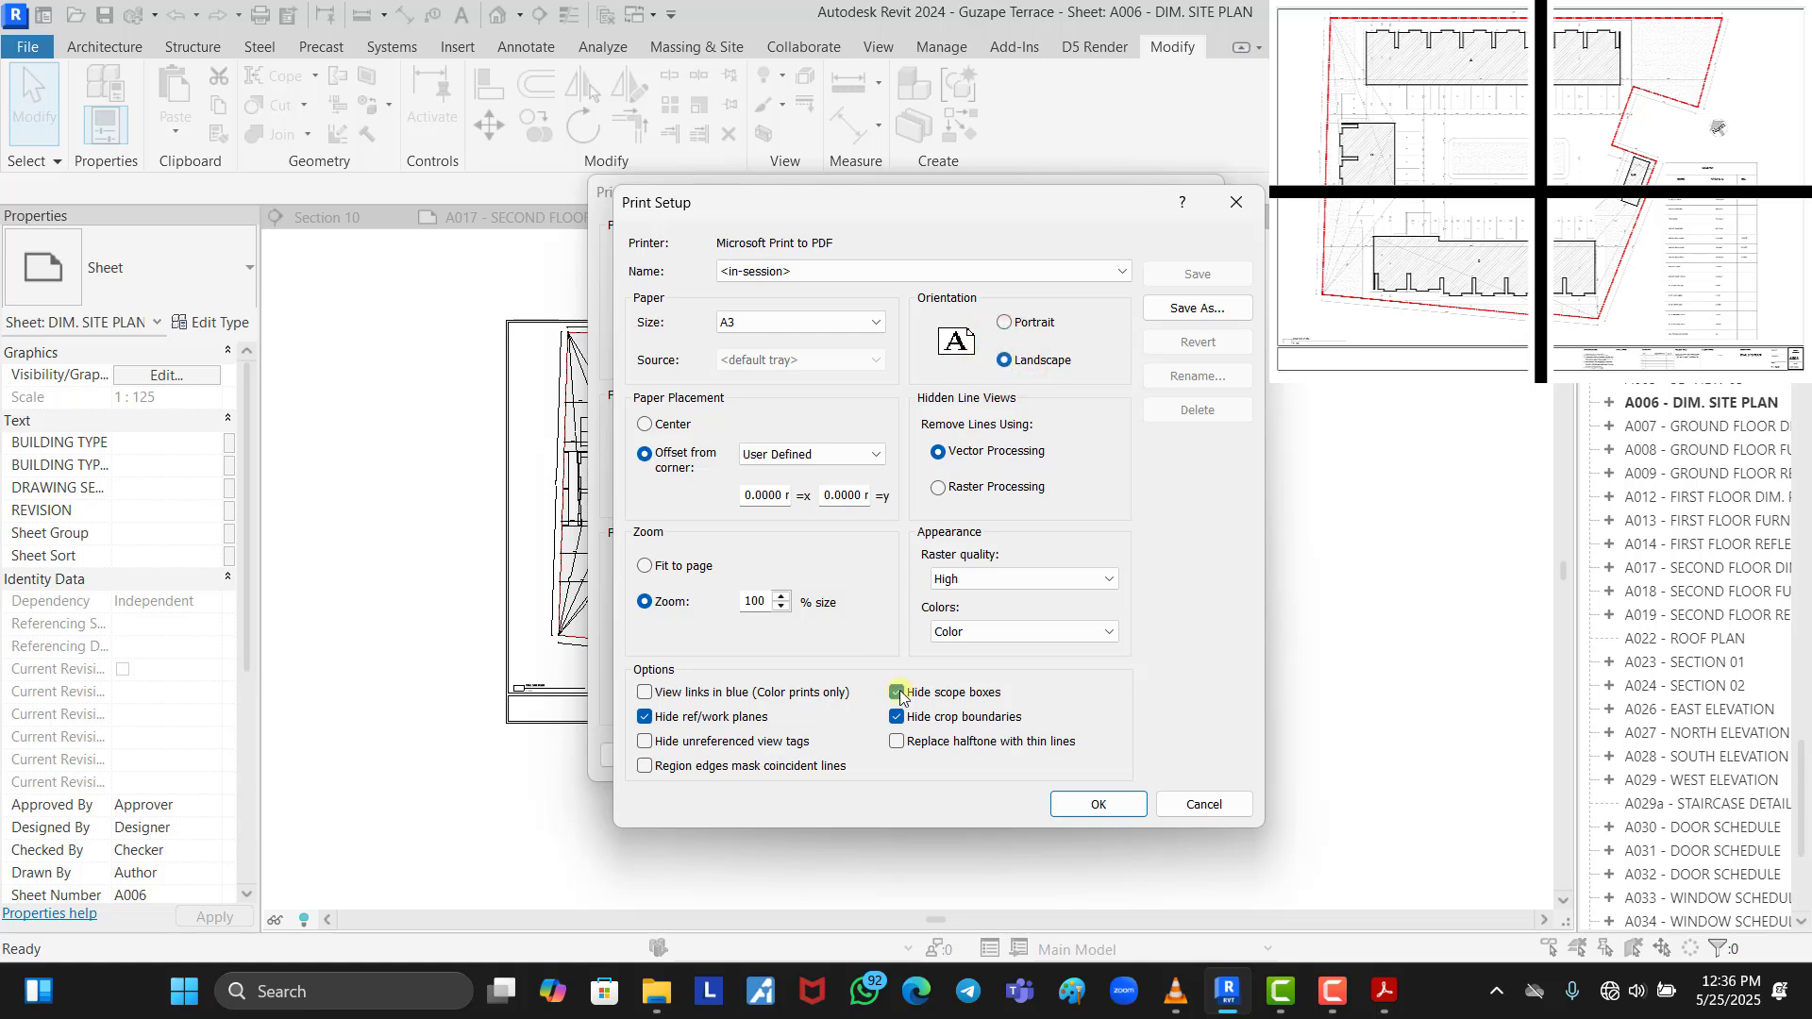
pyautogui.click(1094, 805)
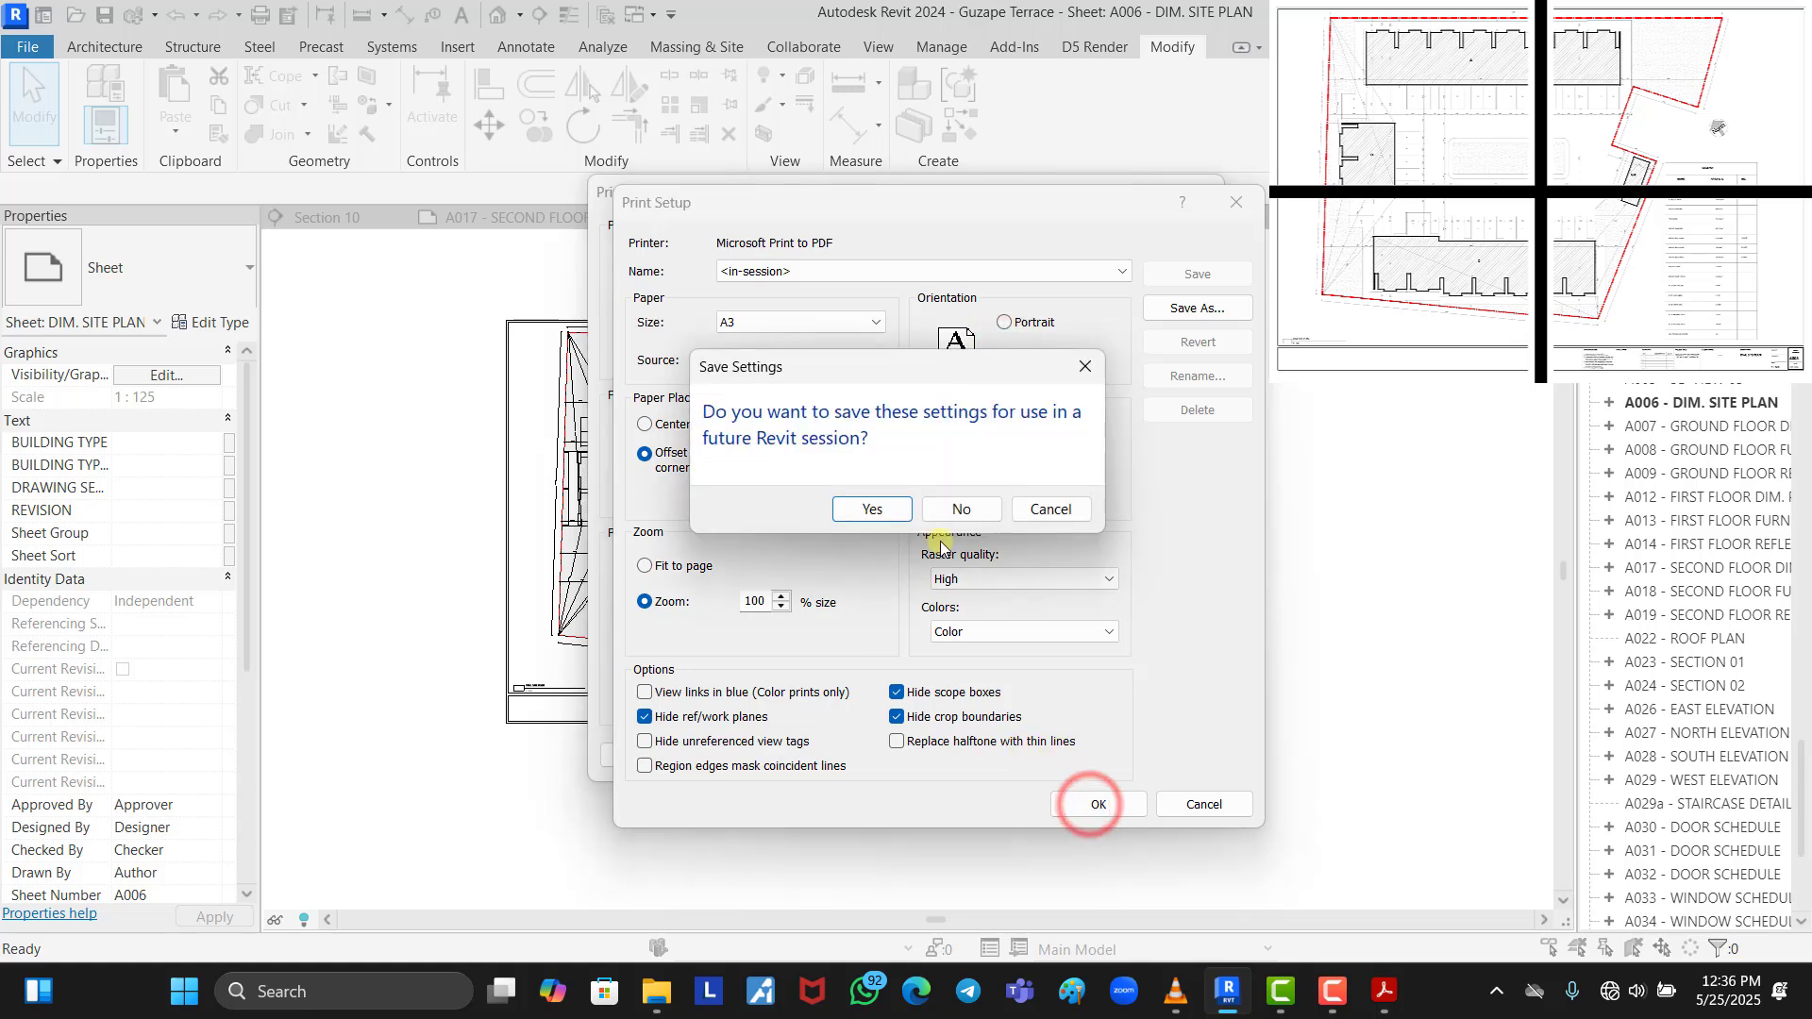
pyautogui.click(1082, 366)
pyautogui.click(1098, 804)
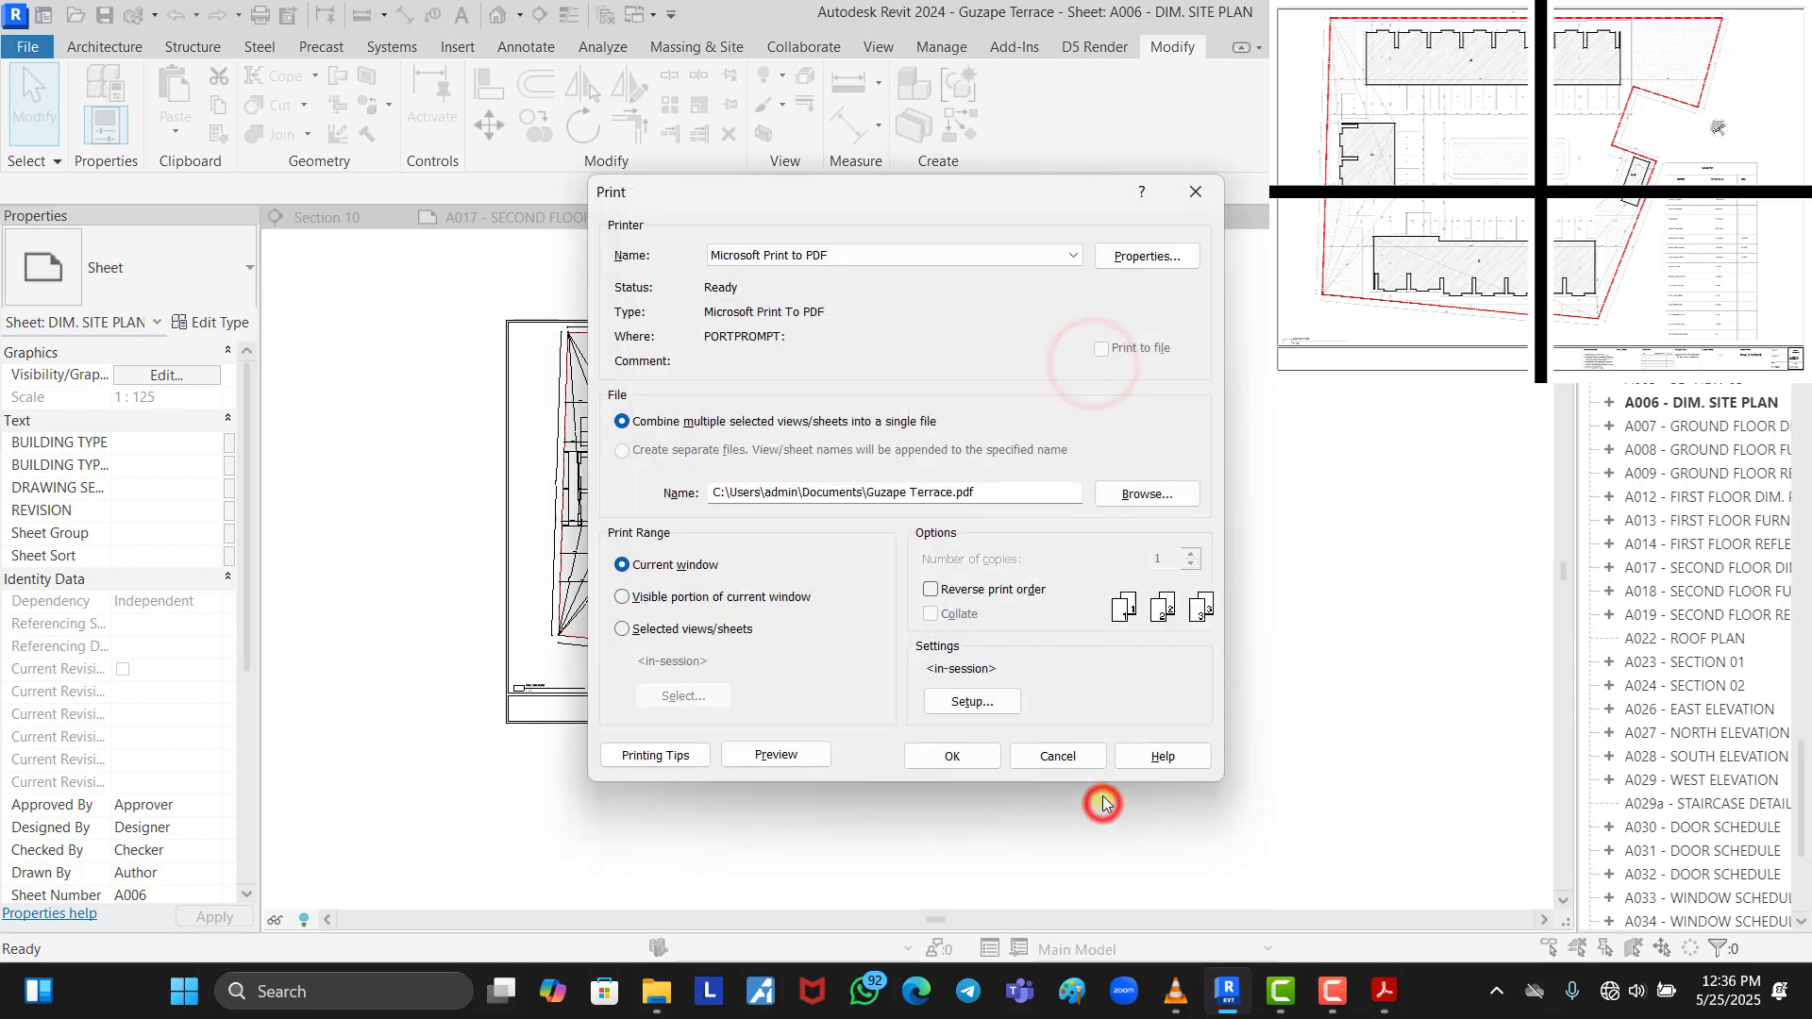
# Print the current sheet to a PDF named 3 in the 01 - WAREHOUSE folder
pyautogui.click(981, 747)
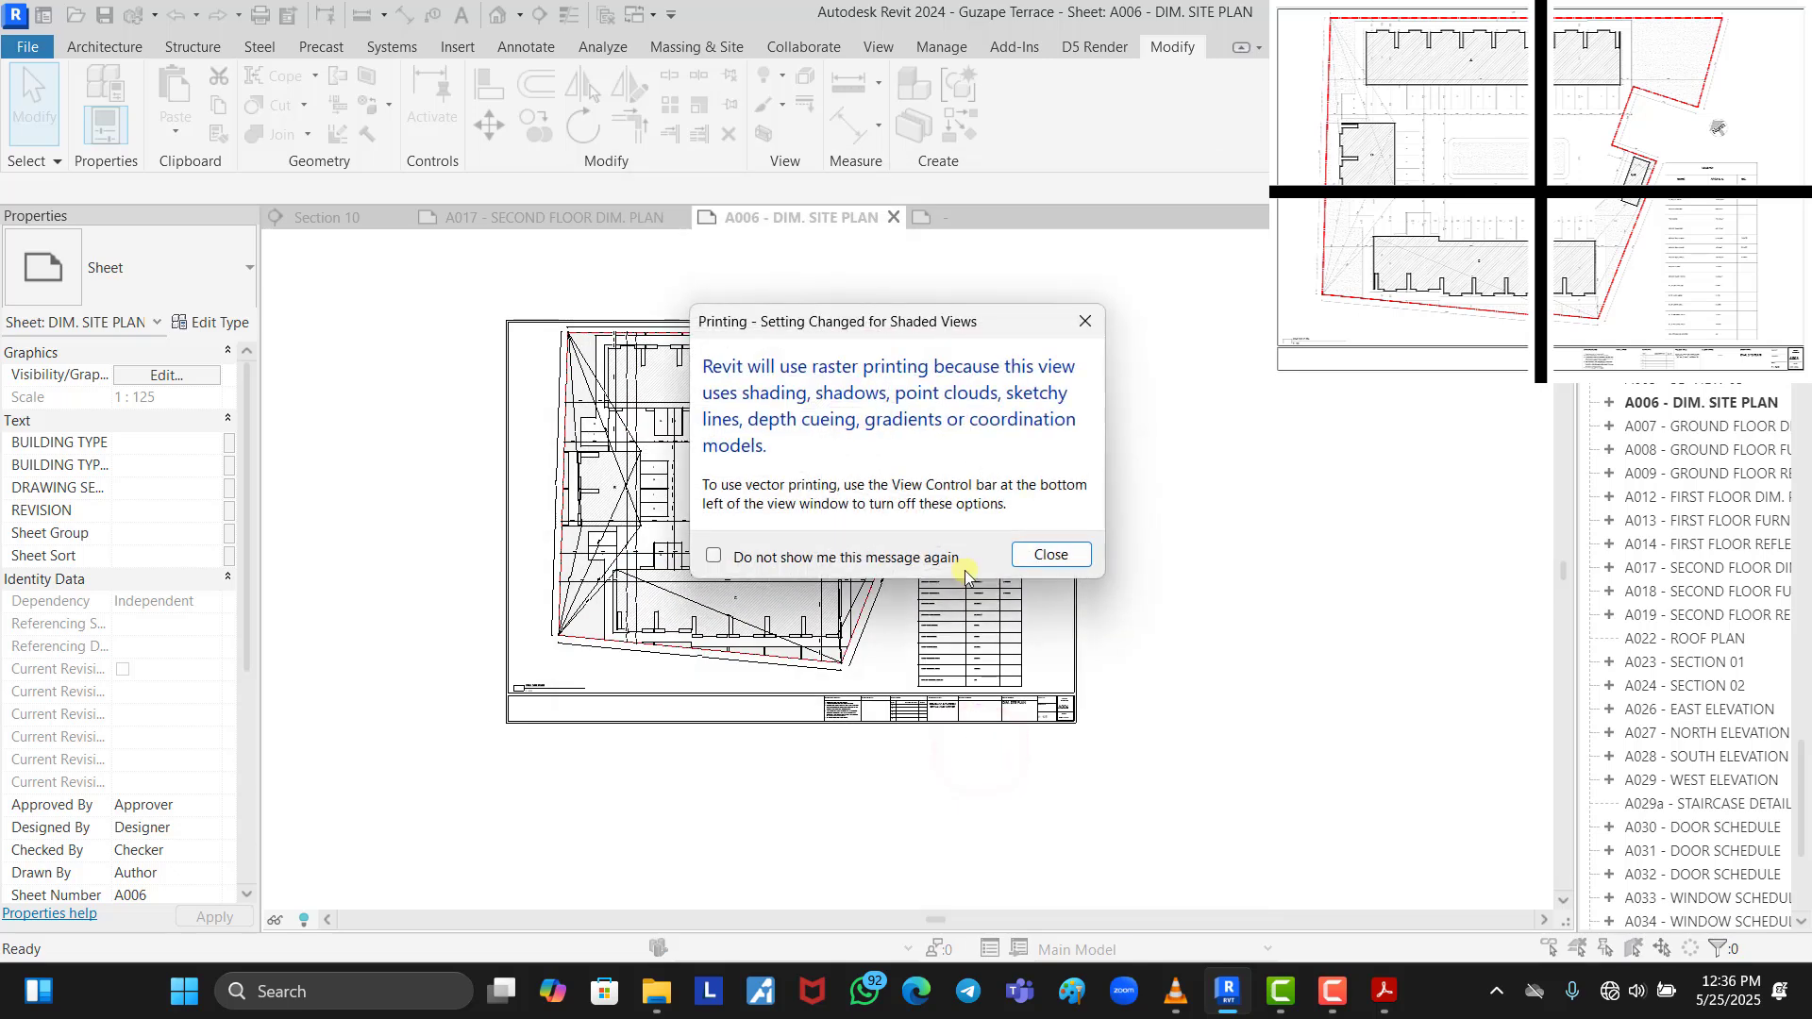
pyautogui.click(1083, 322)
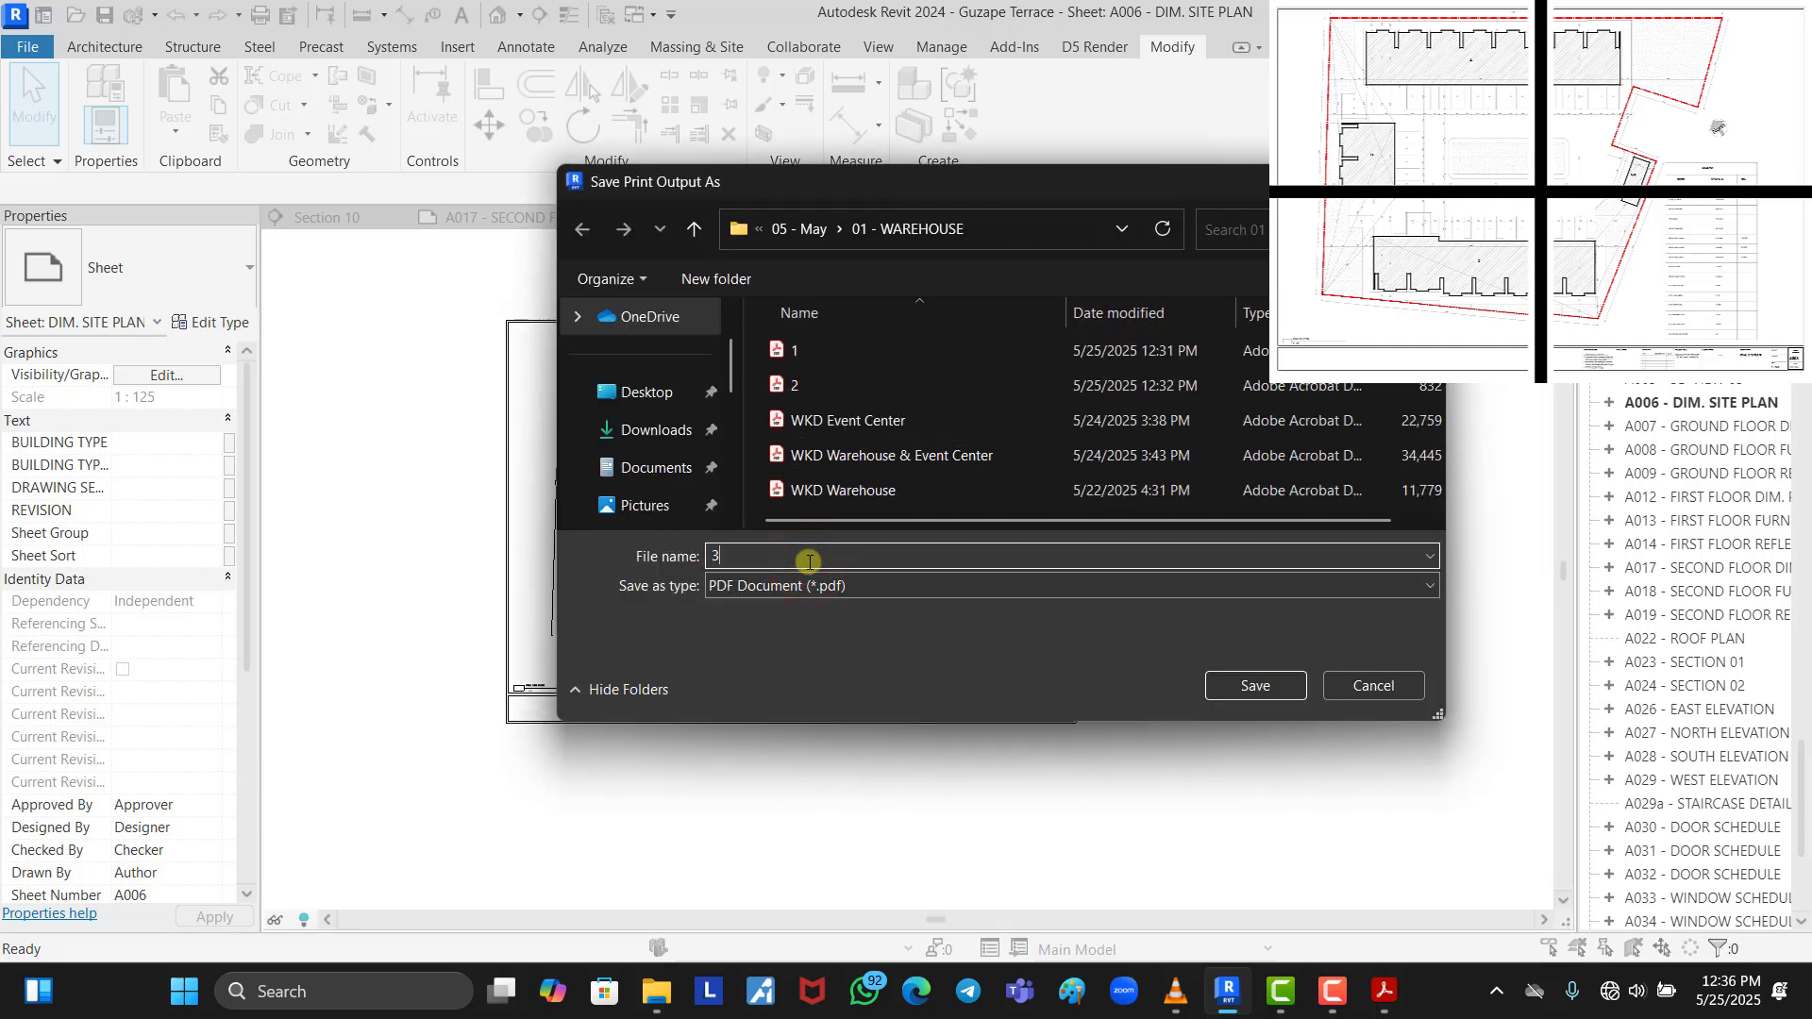
pyautogui.click(1253, 683)
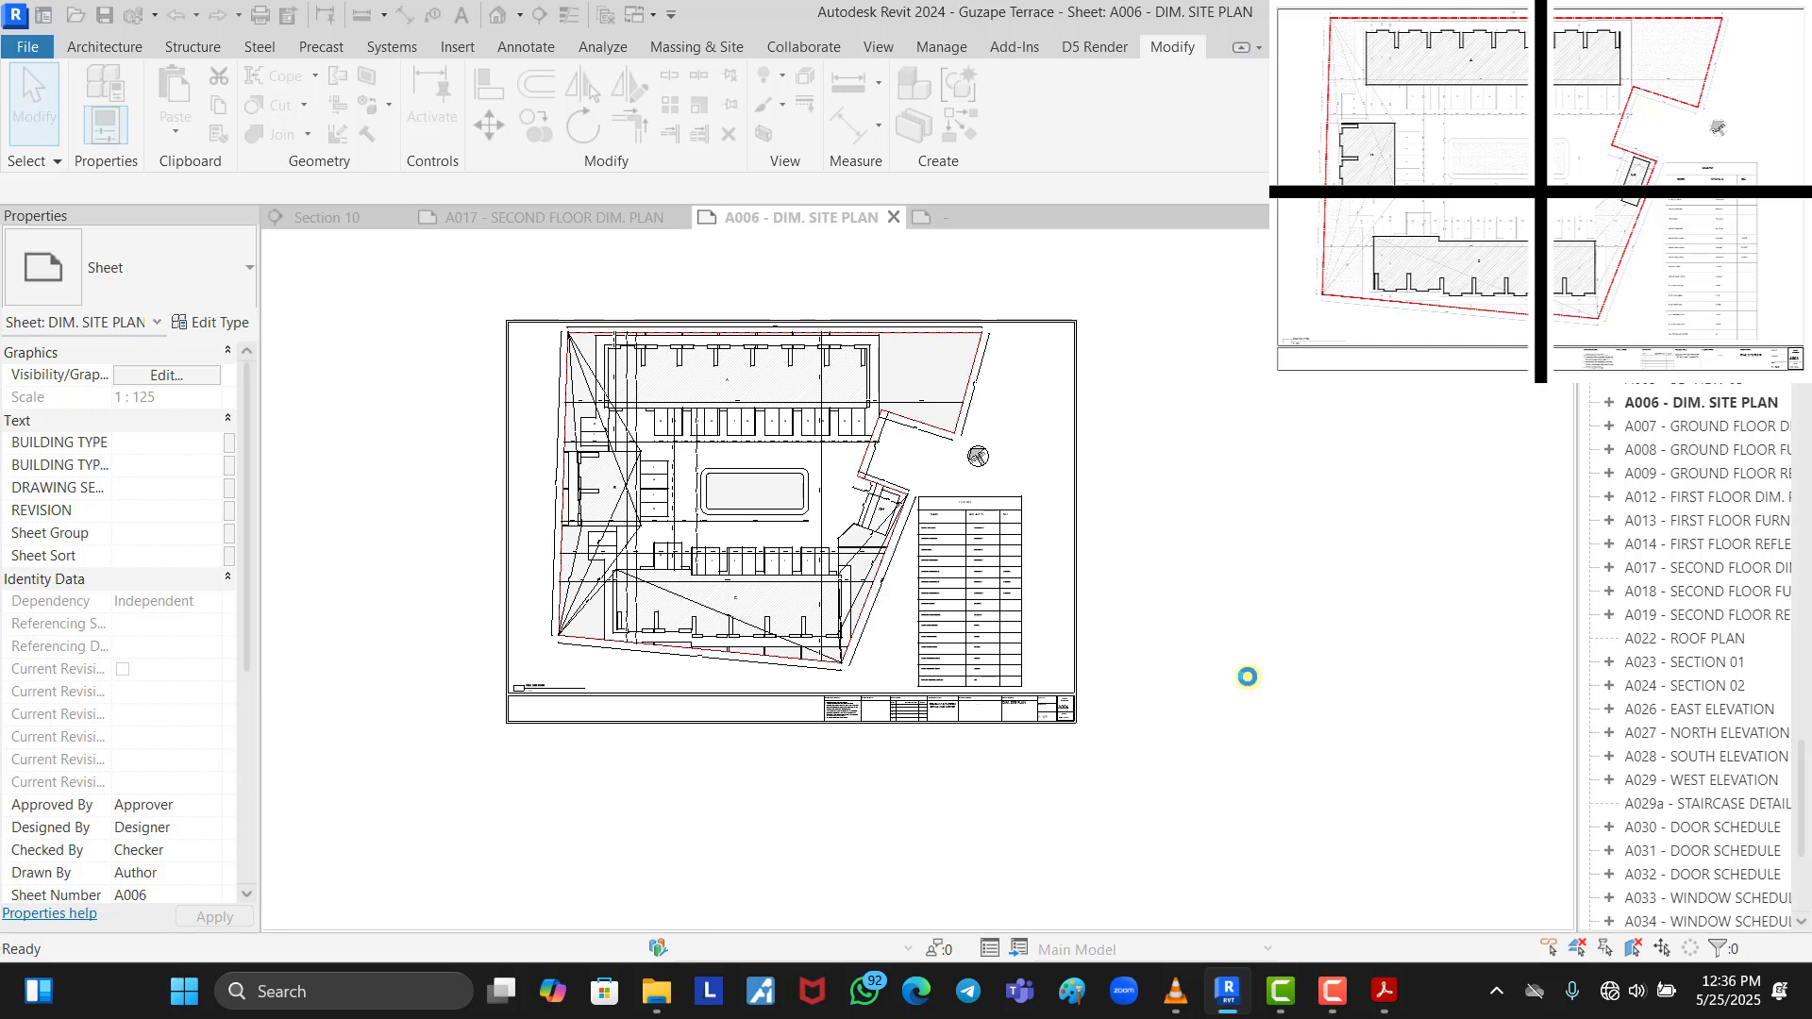
# Open the printed PDF 3 from the 01 - WAREHOUSE folder to check the first A3 part
pyautogui.click(656, 991)
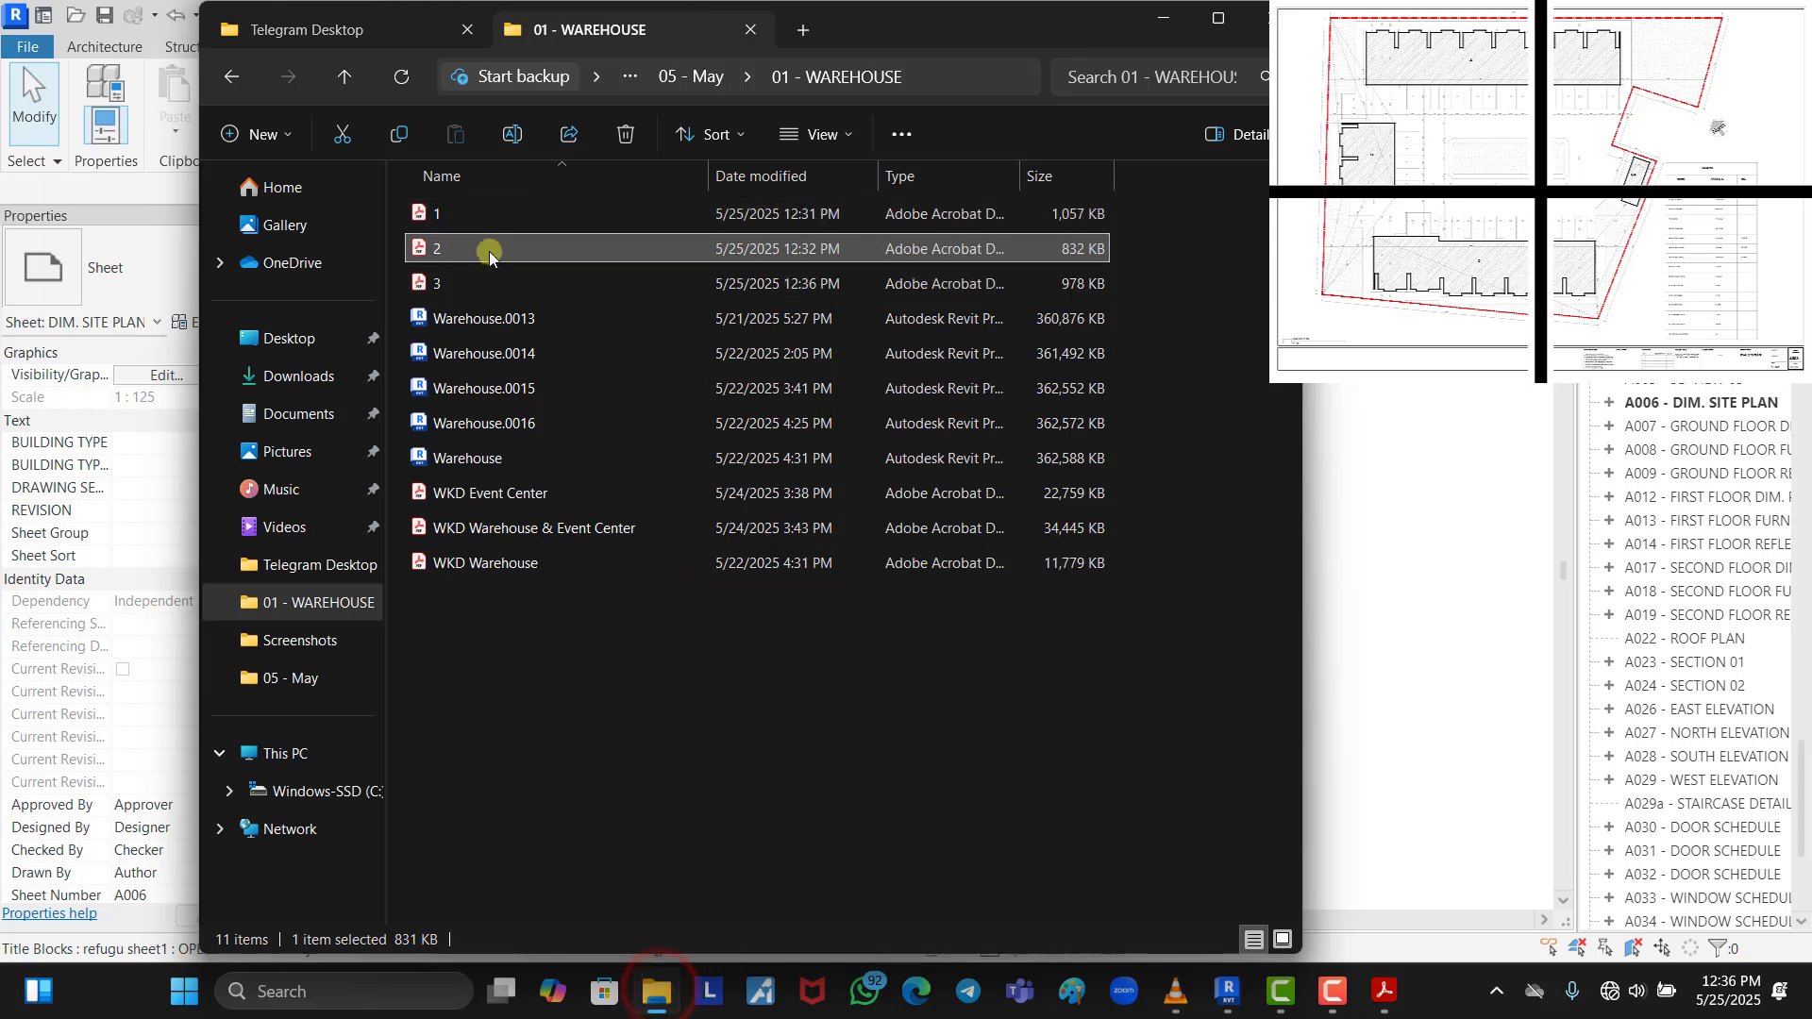
pyautogui.doubleClick(487, 280)
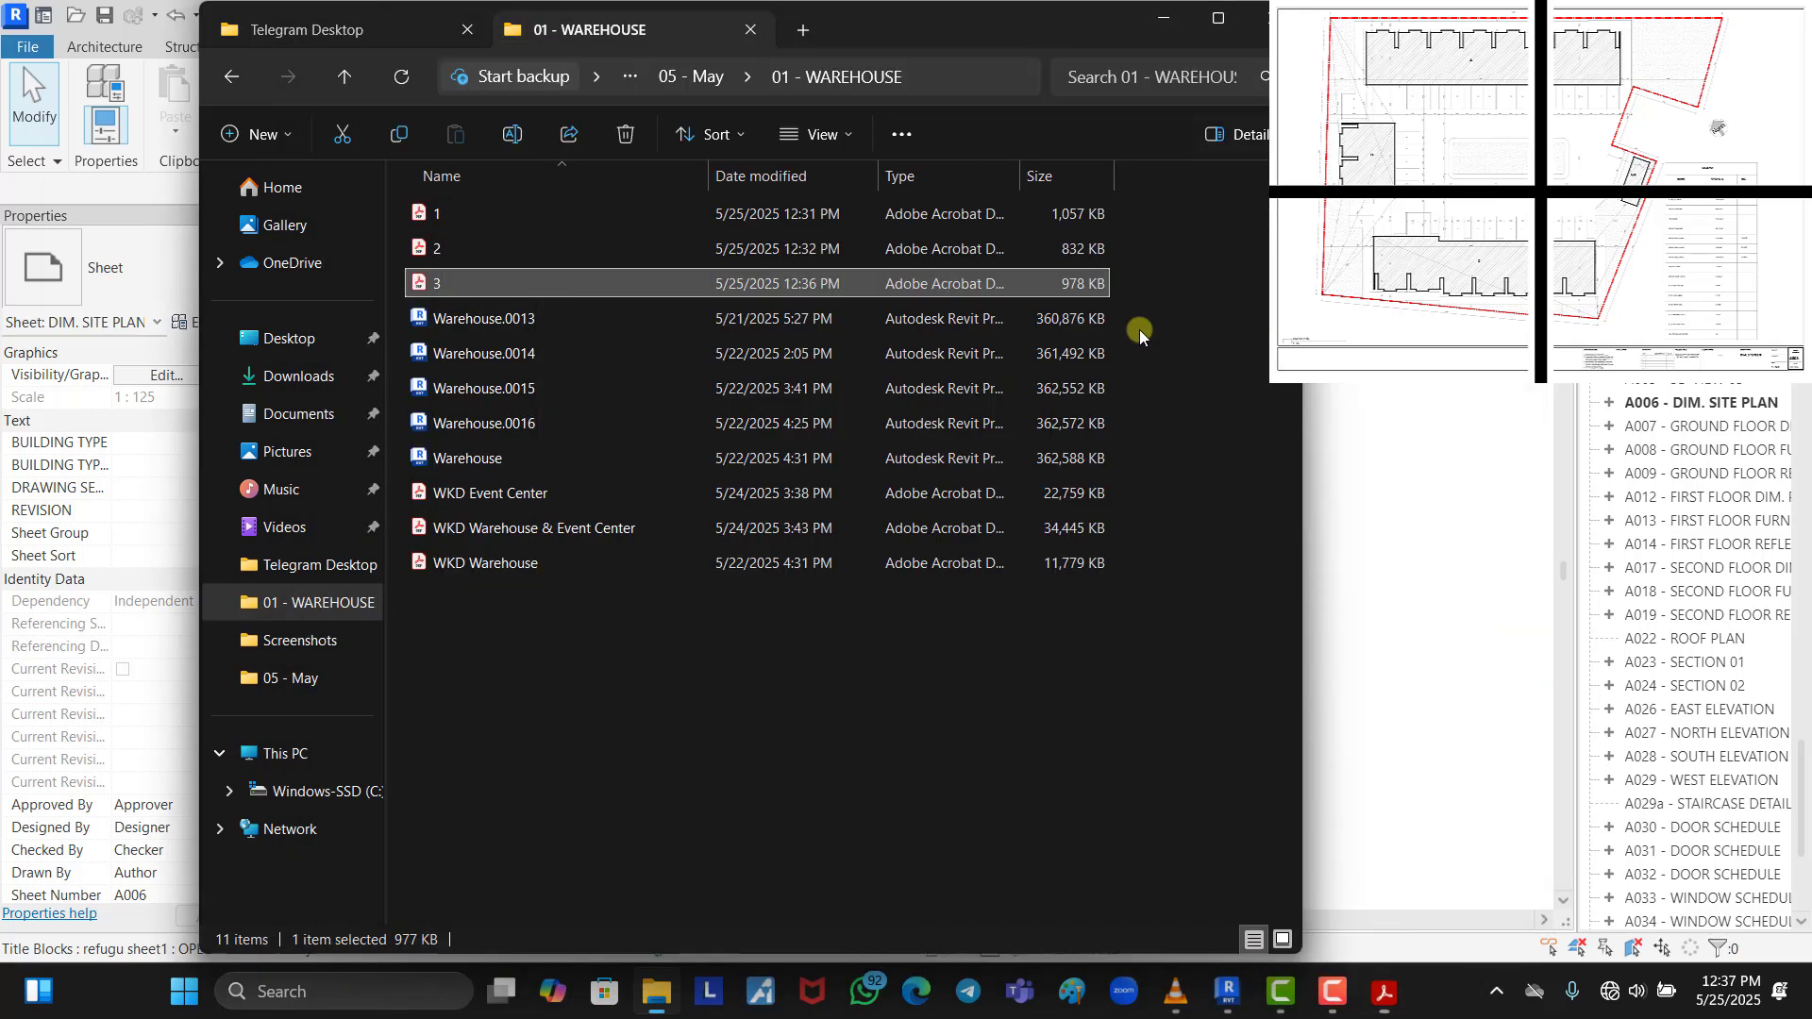
pyautogui.click(1151, 14)
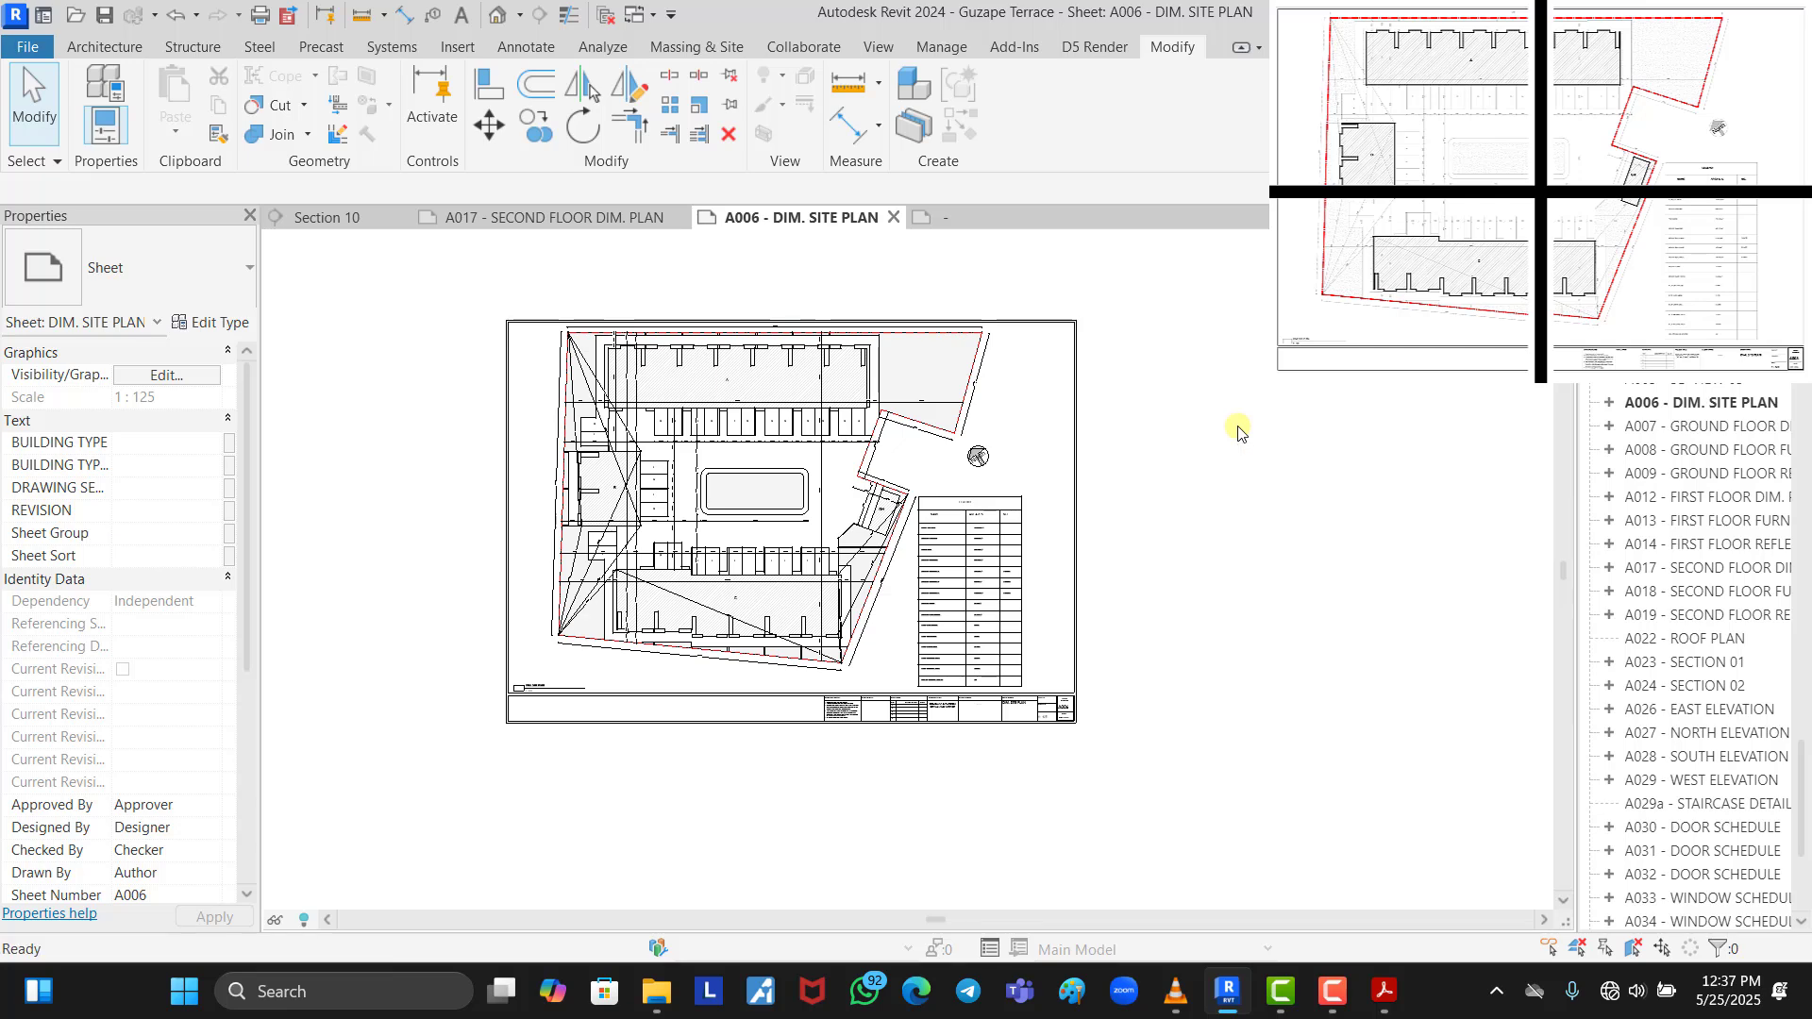
# Set the print setup's x offset from corner to -420 mm, without saving the settings for future sessions
pyautogui.click(1234, 432)
pyautogui.hotkey('ctrl', 'p')
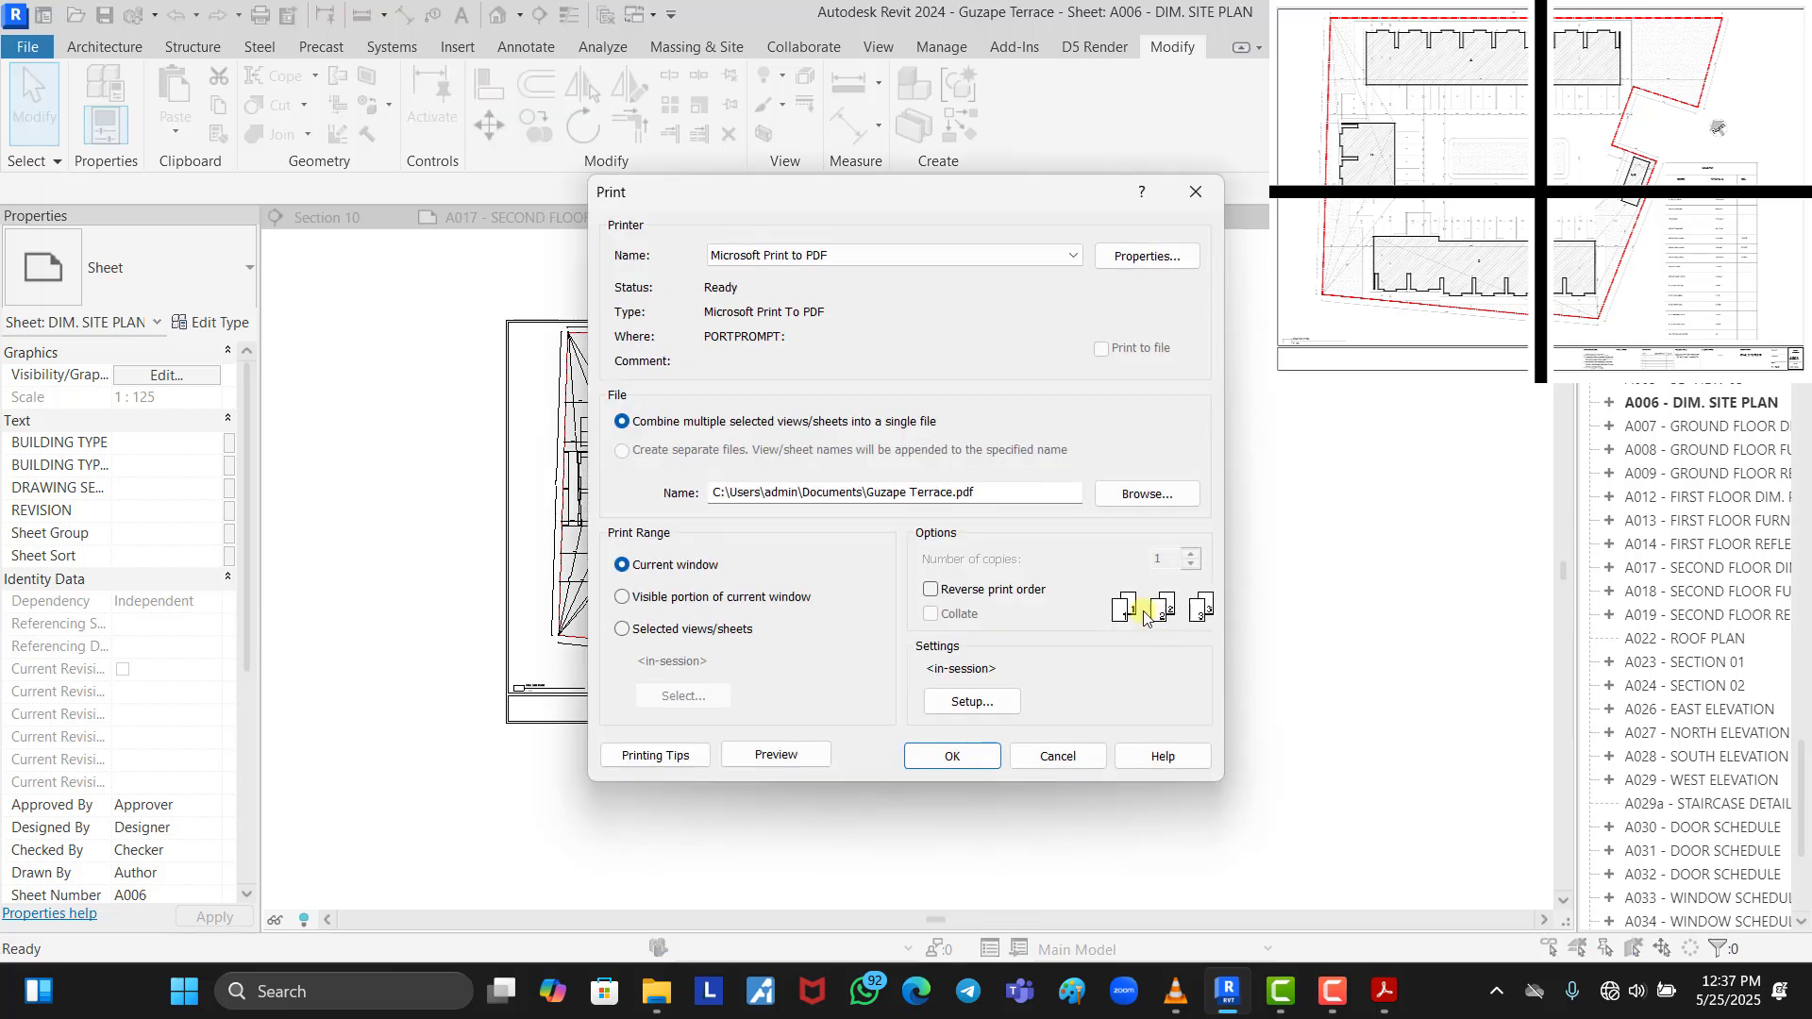
pyautogui.click(967, 701)
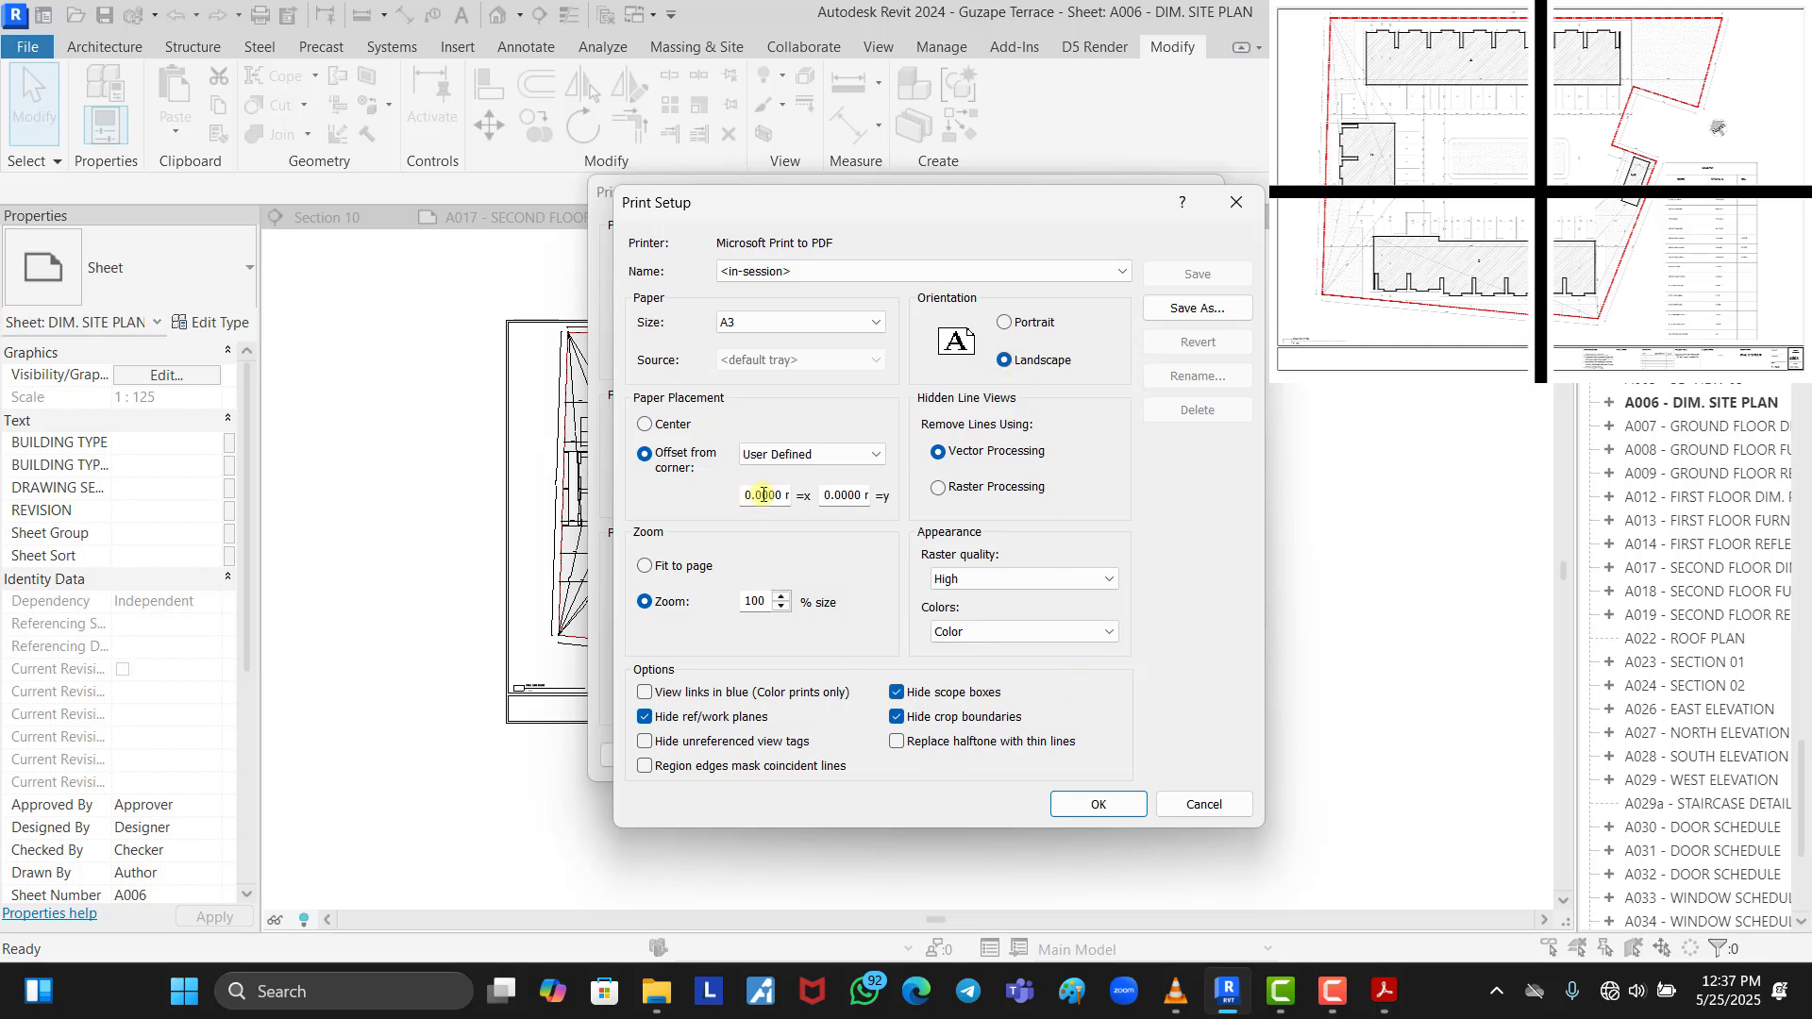
pyautogui.click(1333, 990)
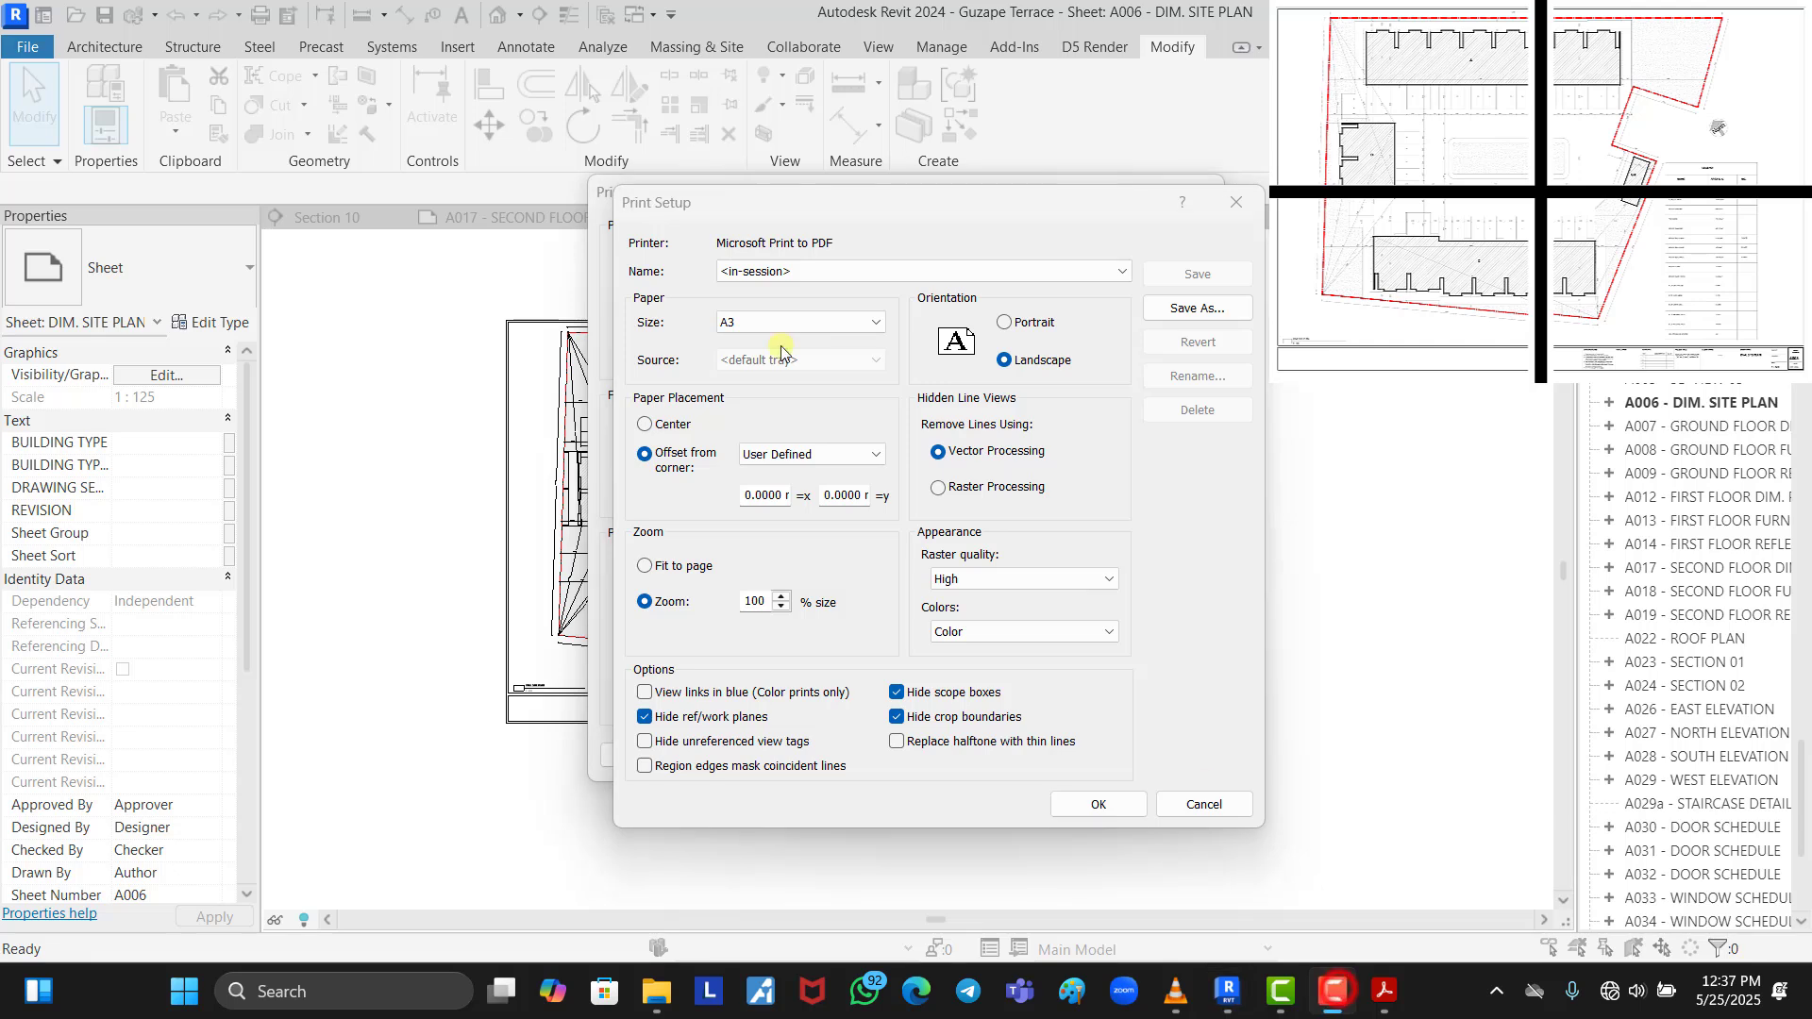
pyautogui.click(712, 270)
pyautogui.click(519, 251)
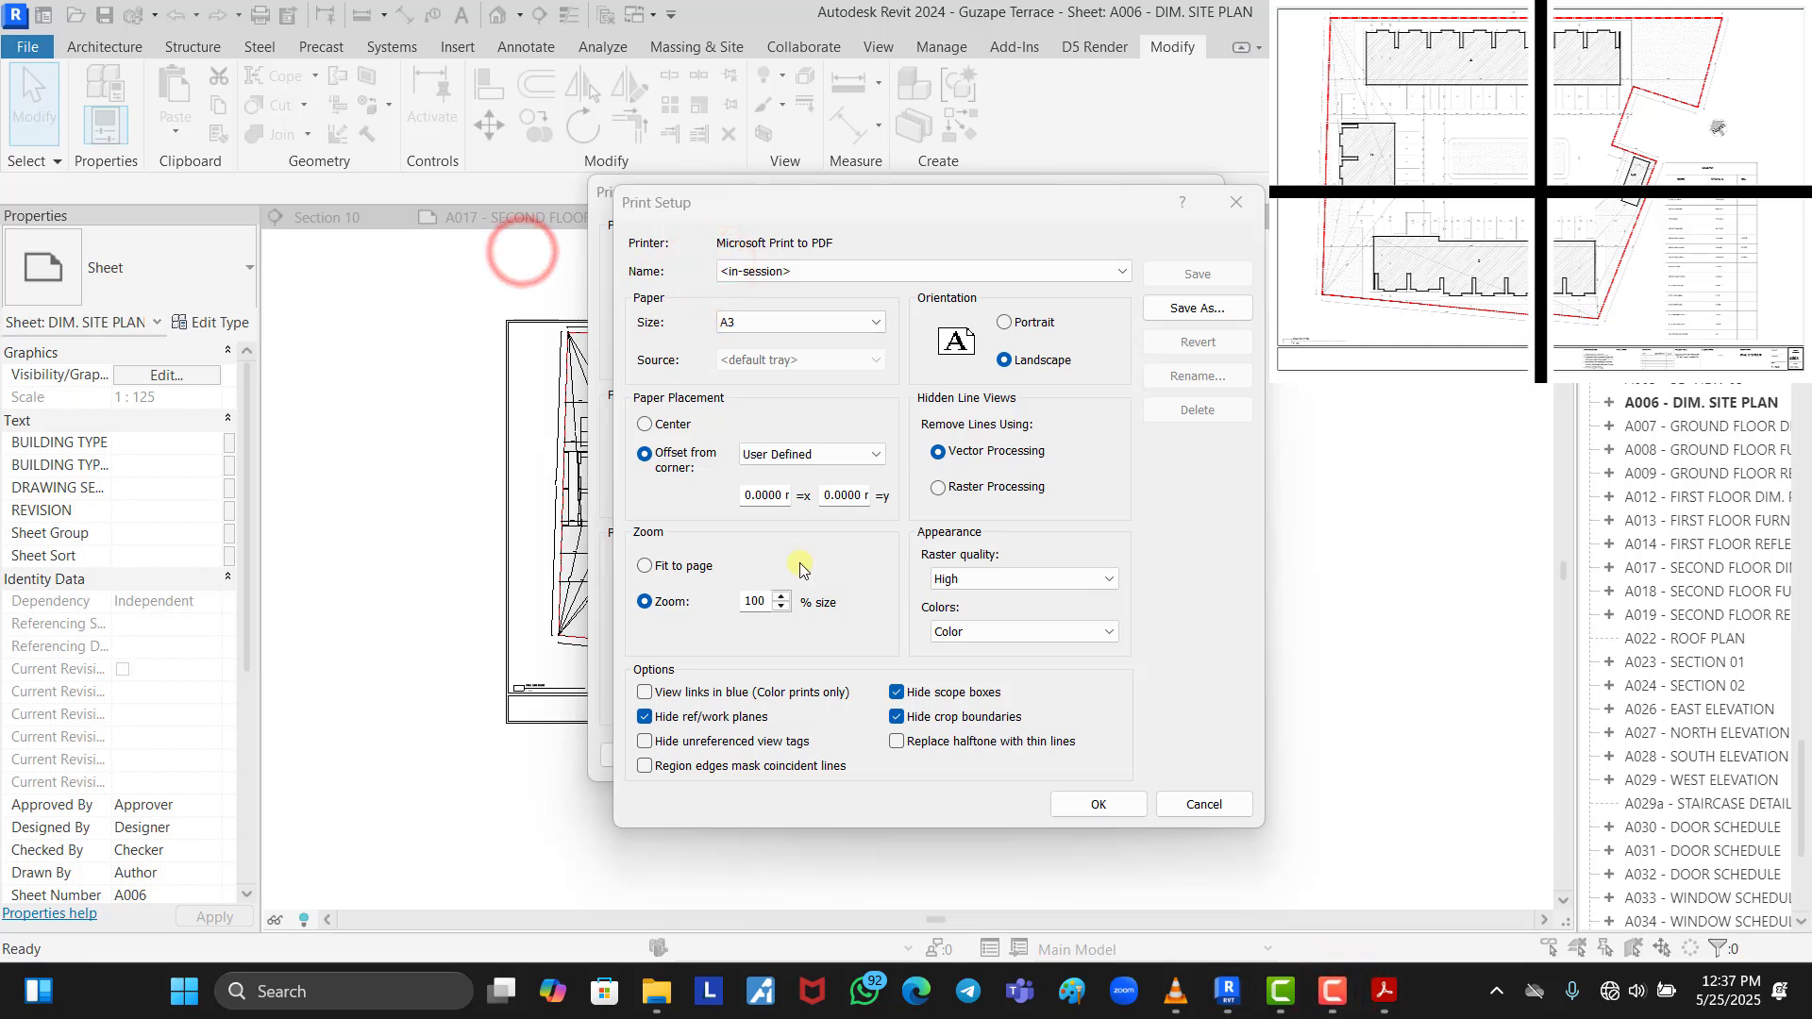
pyautogui.doubleClick(763, 494)
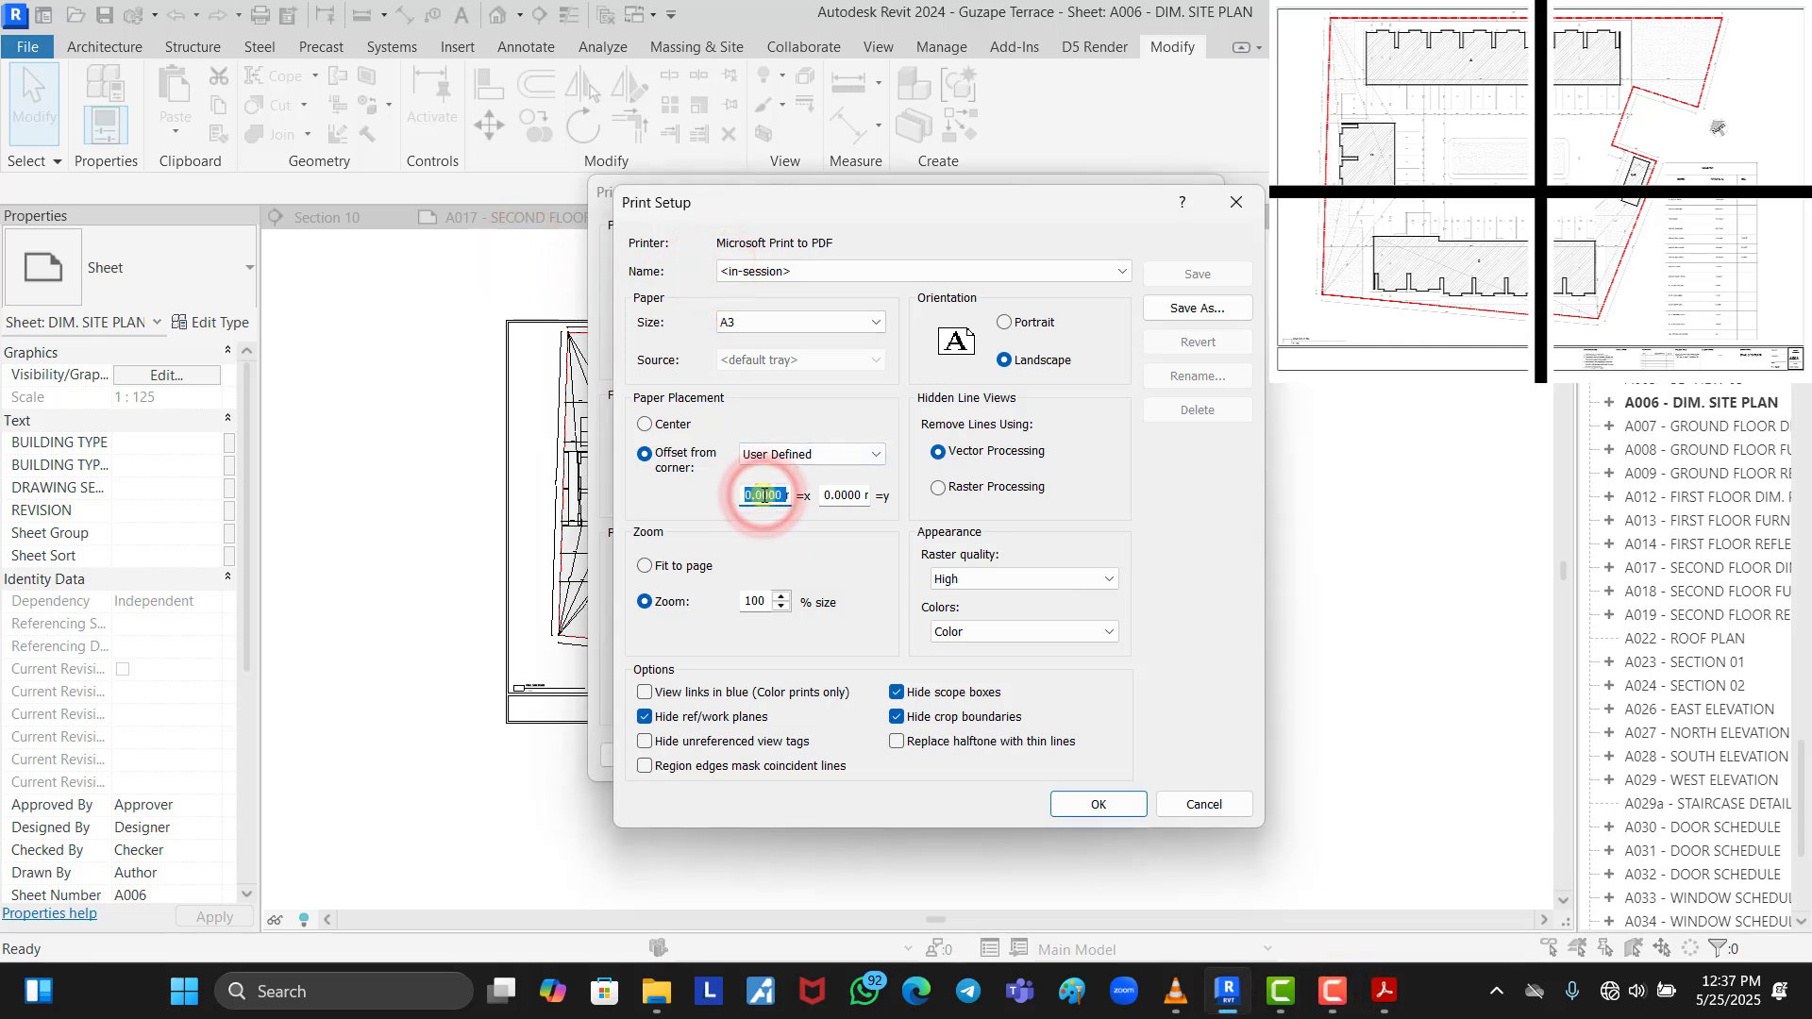
pyautogui.write('-420mm')
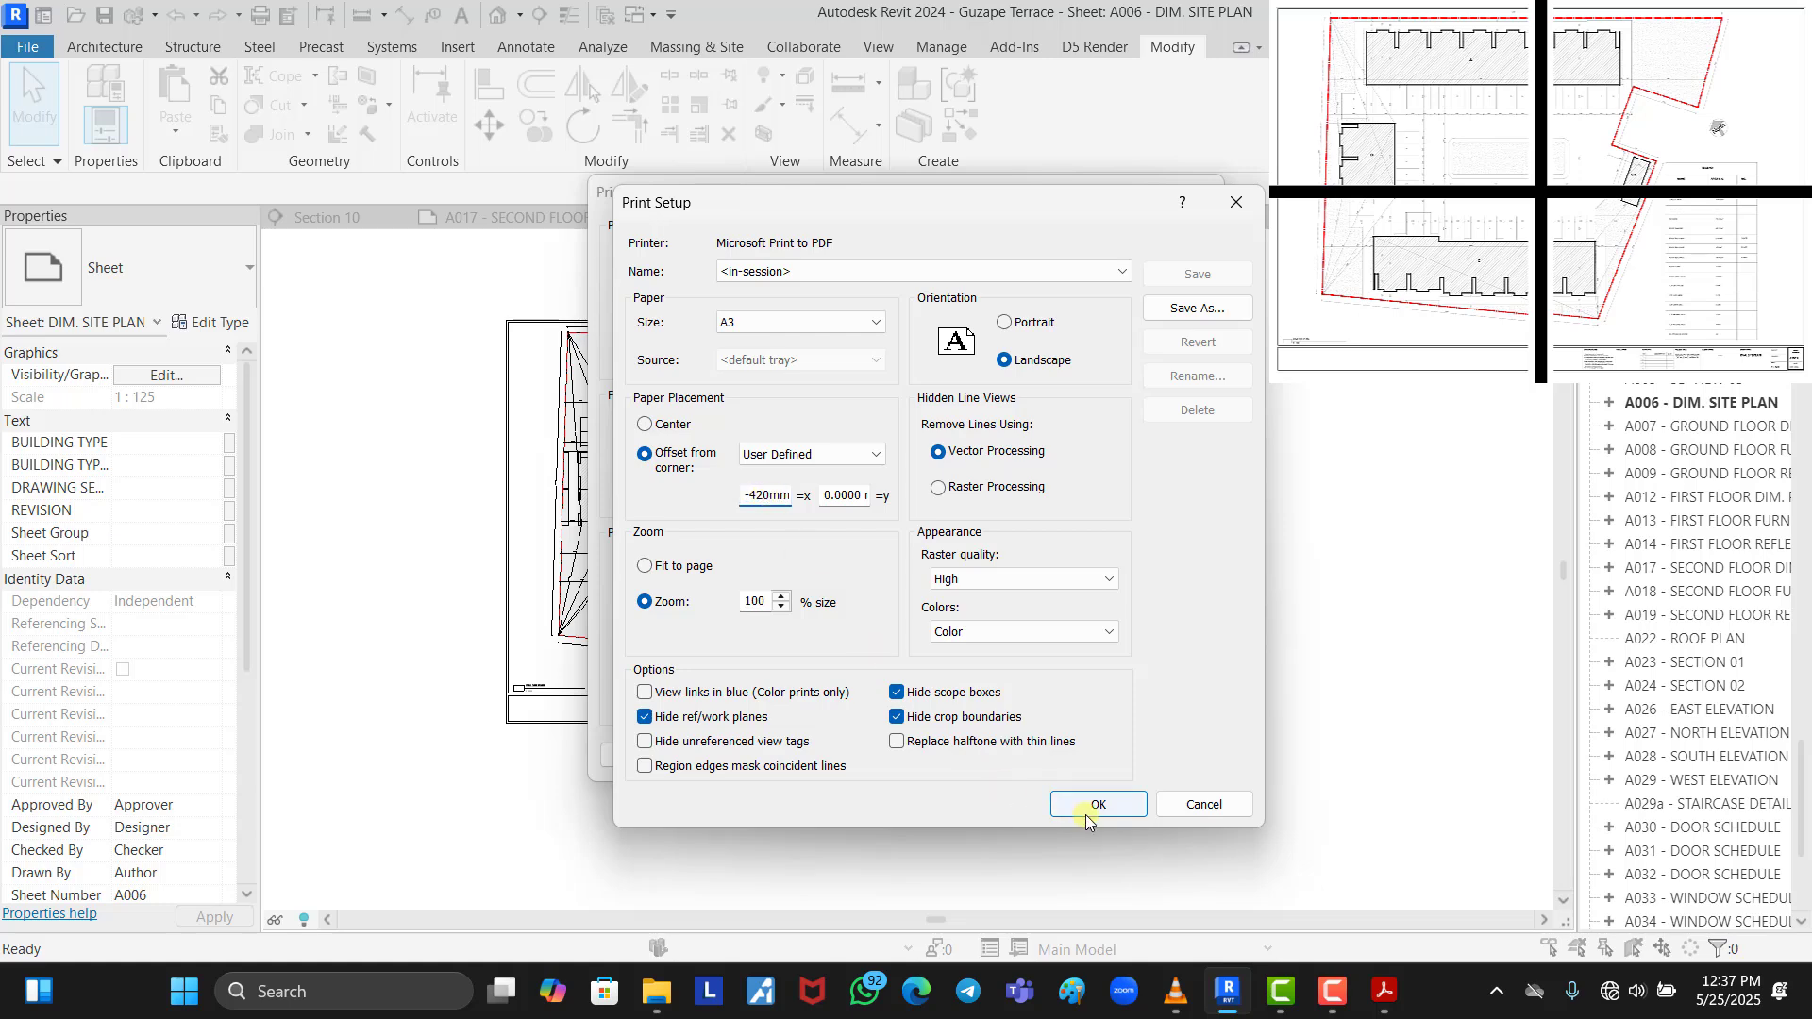
pyautogui.click(1098, 804)
pyautogui.click(1086, 373)
pyautogui.click(1099, 804)
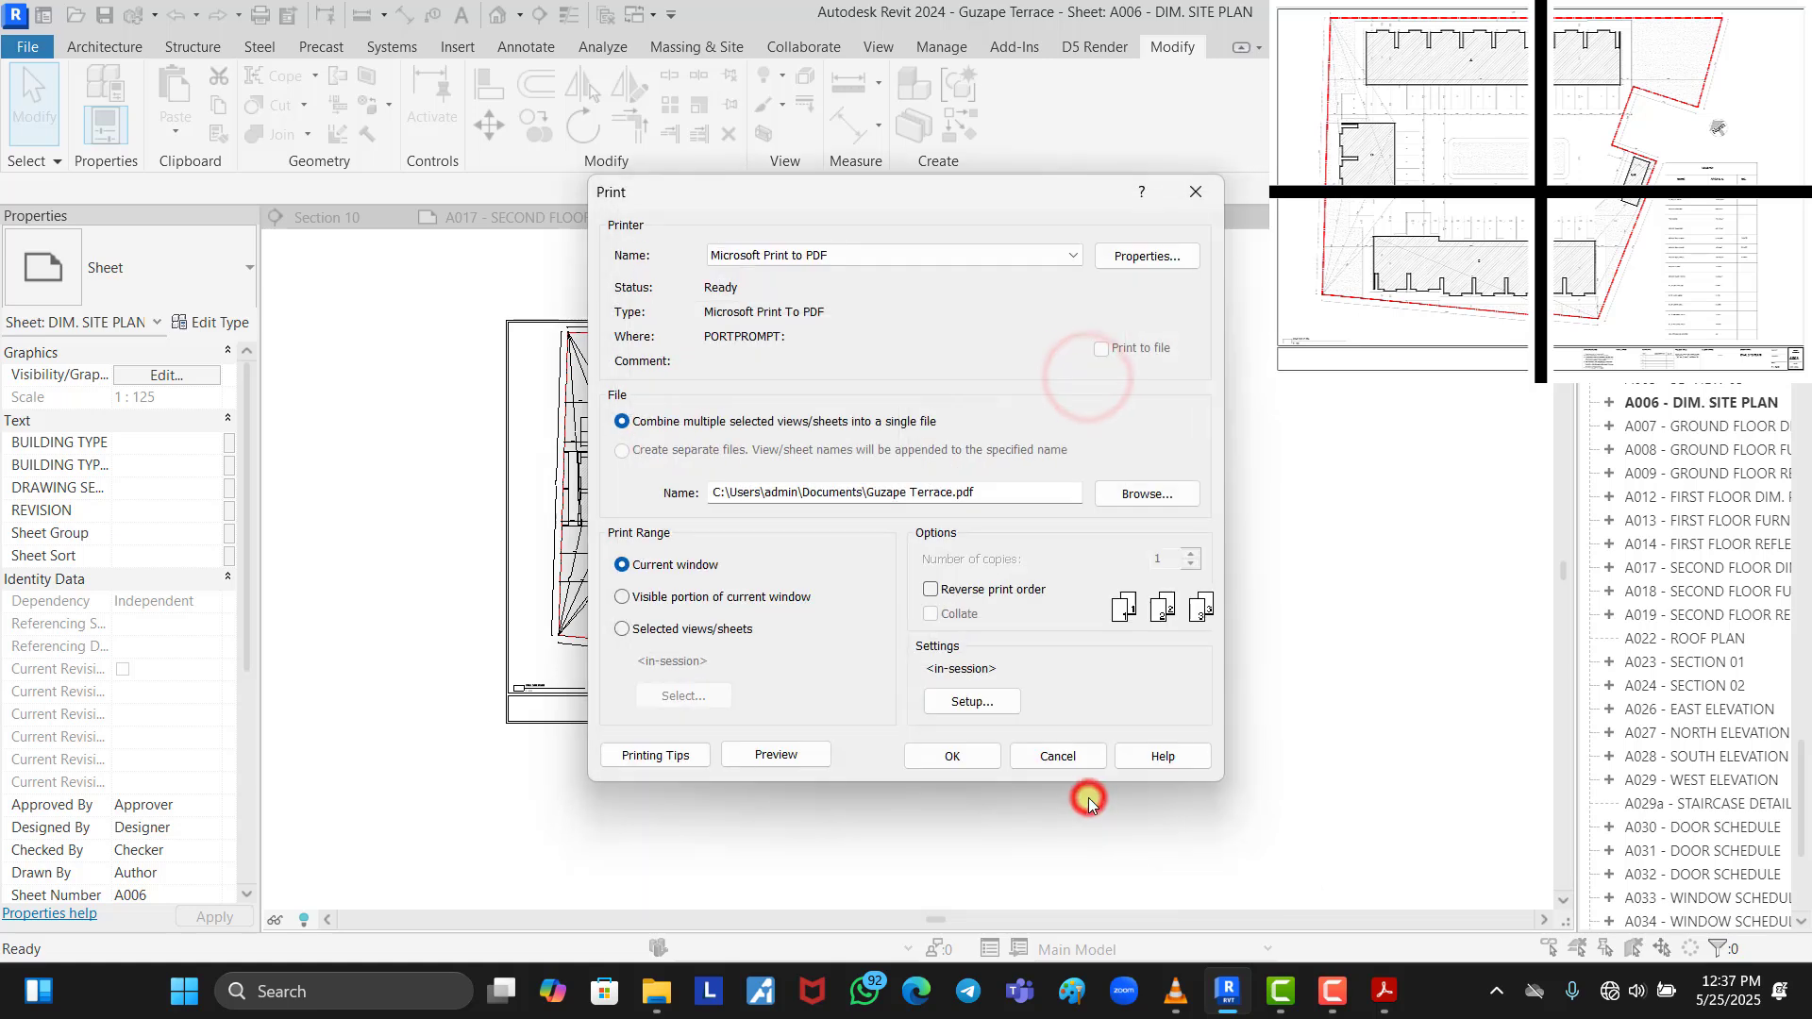
# Print the current sheet to a PDF named 4 in the 01 - WAREHOUSE folder
pyautogui.click(951, 757)
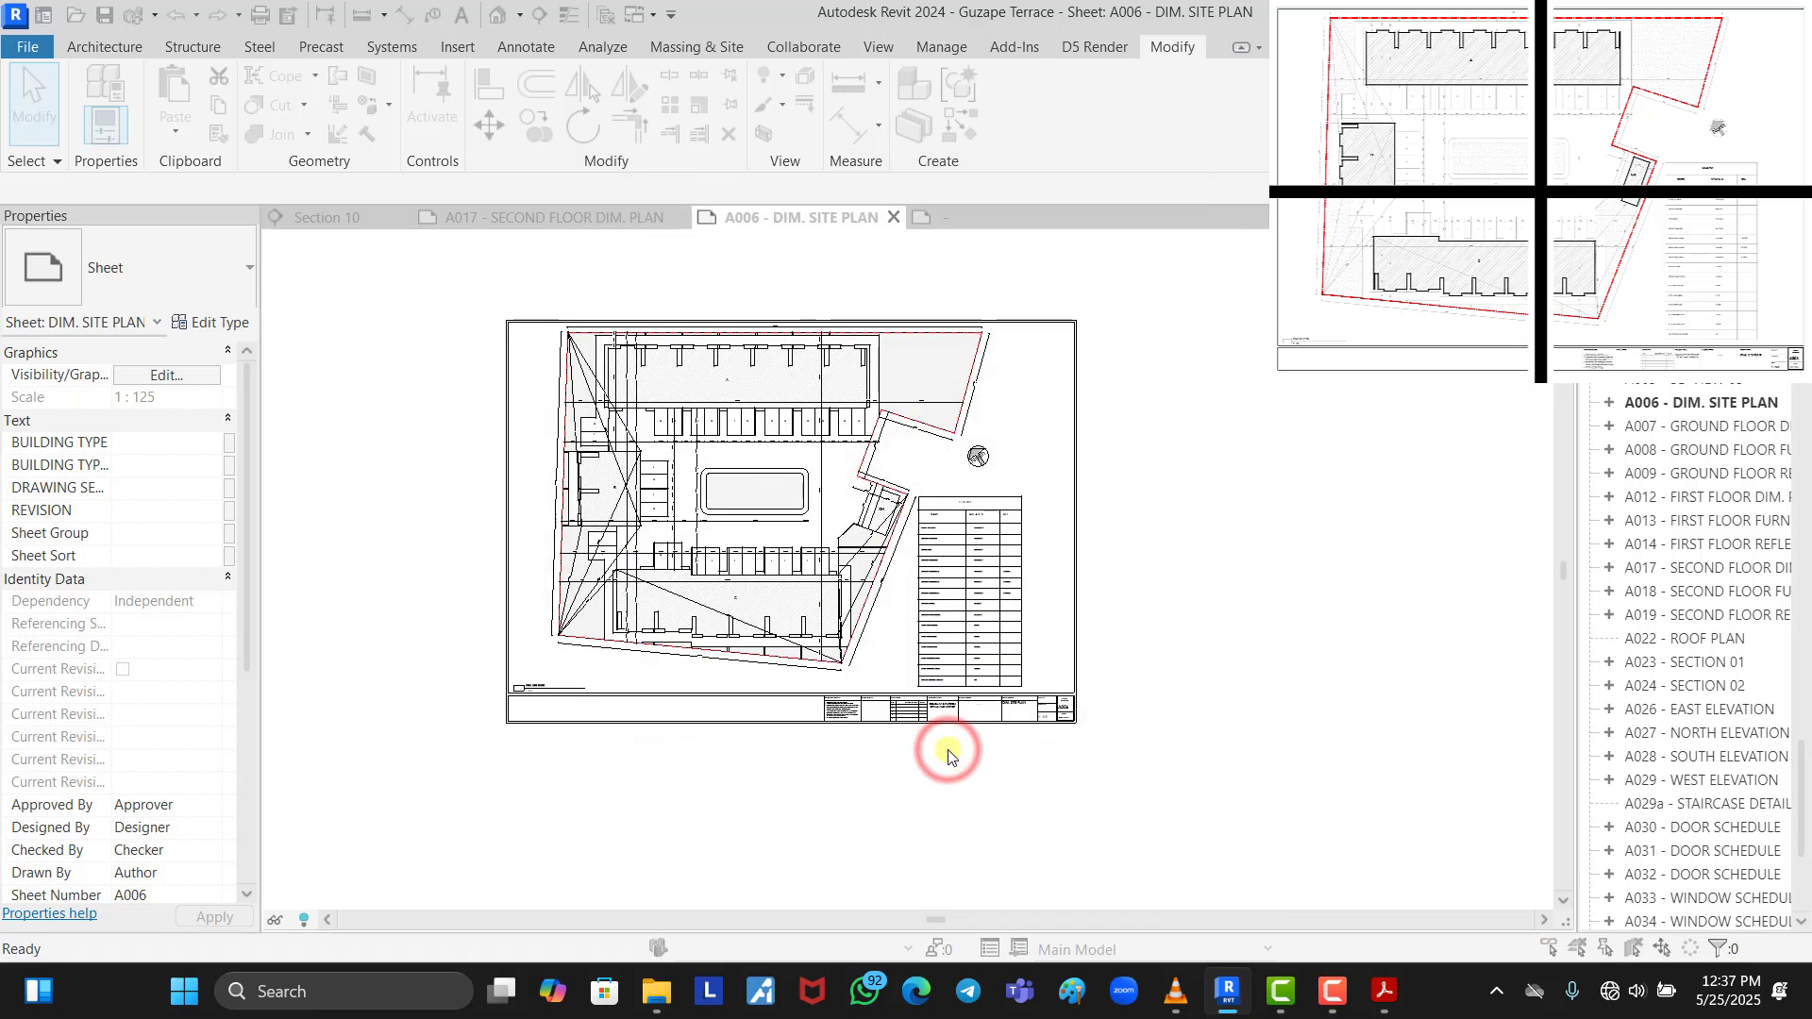
pyautogui.click(1085, 311)
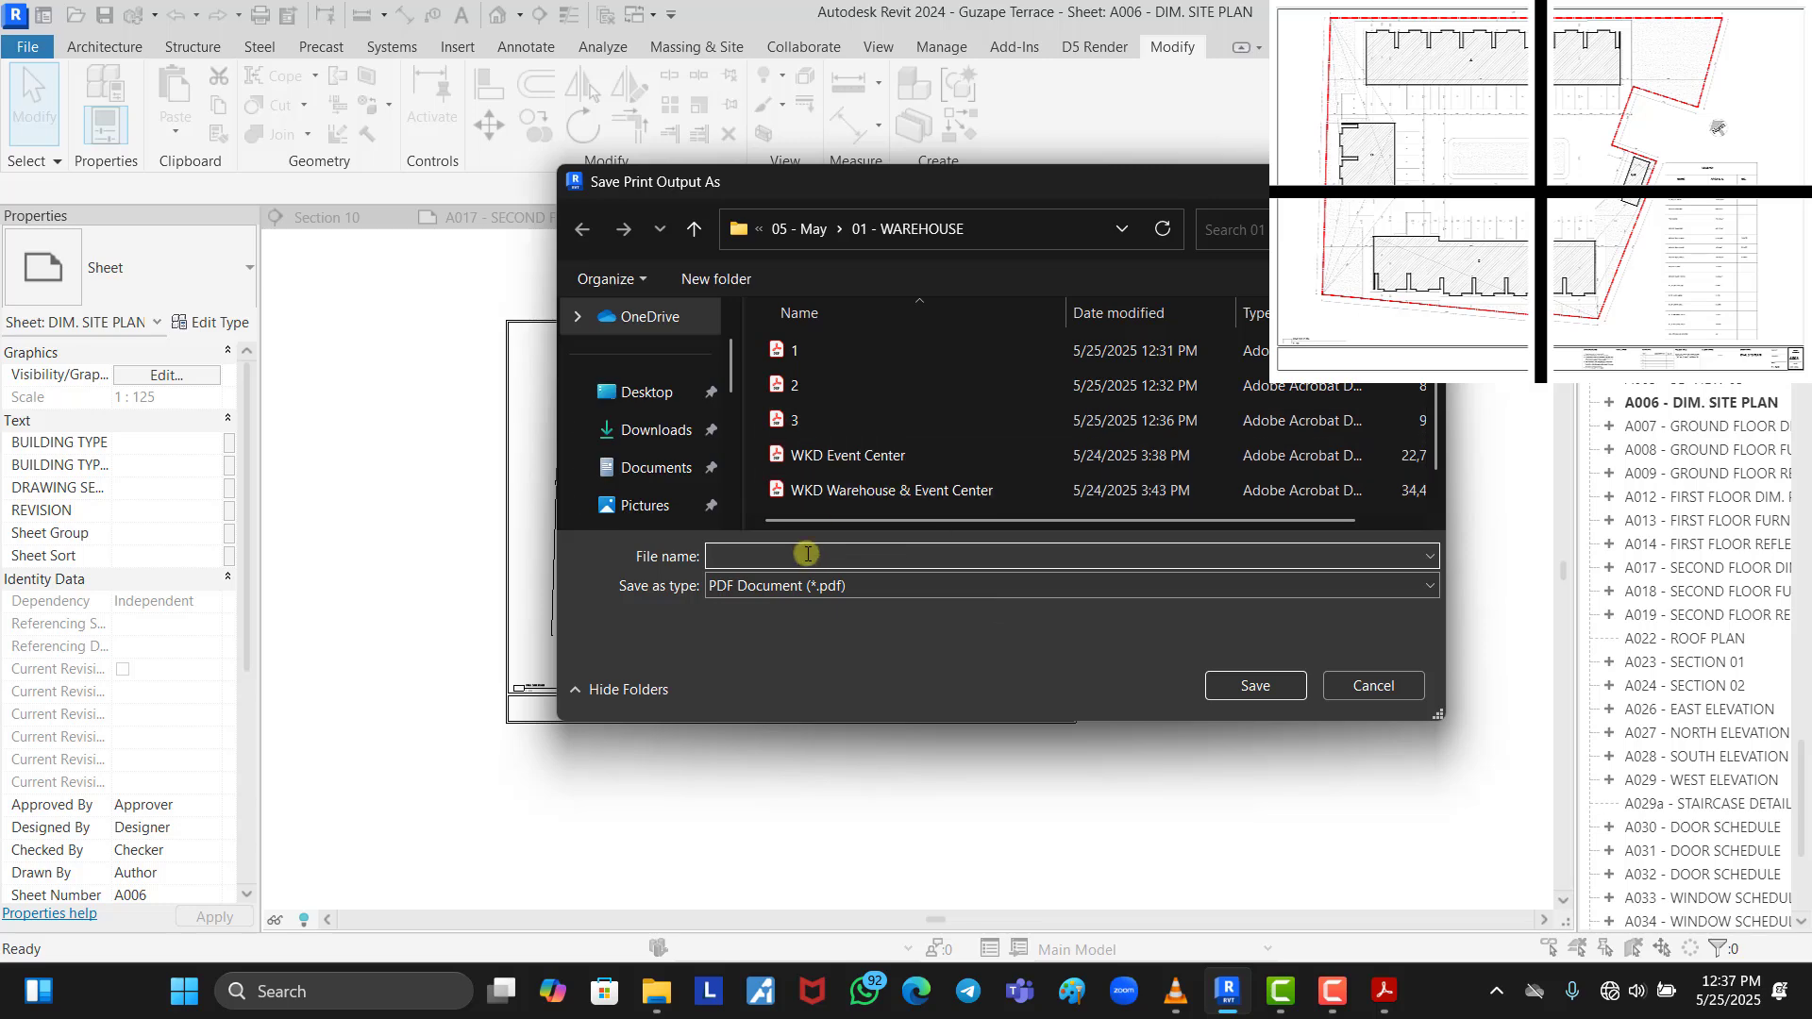
pyautogui.write('4')
pyautogui.click(1244, 683)
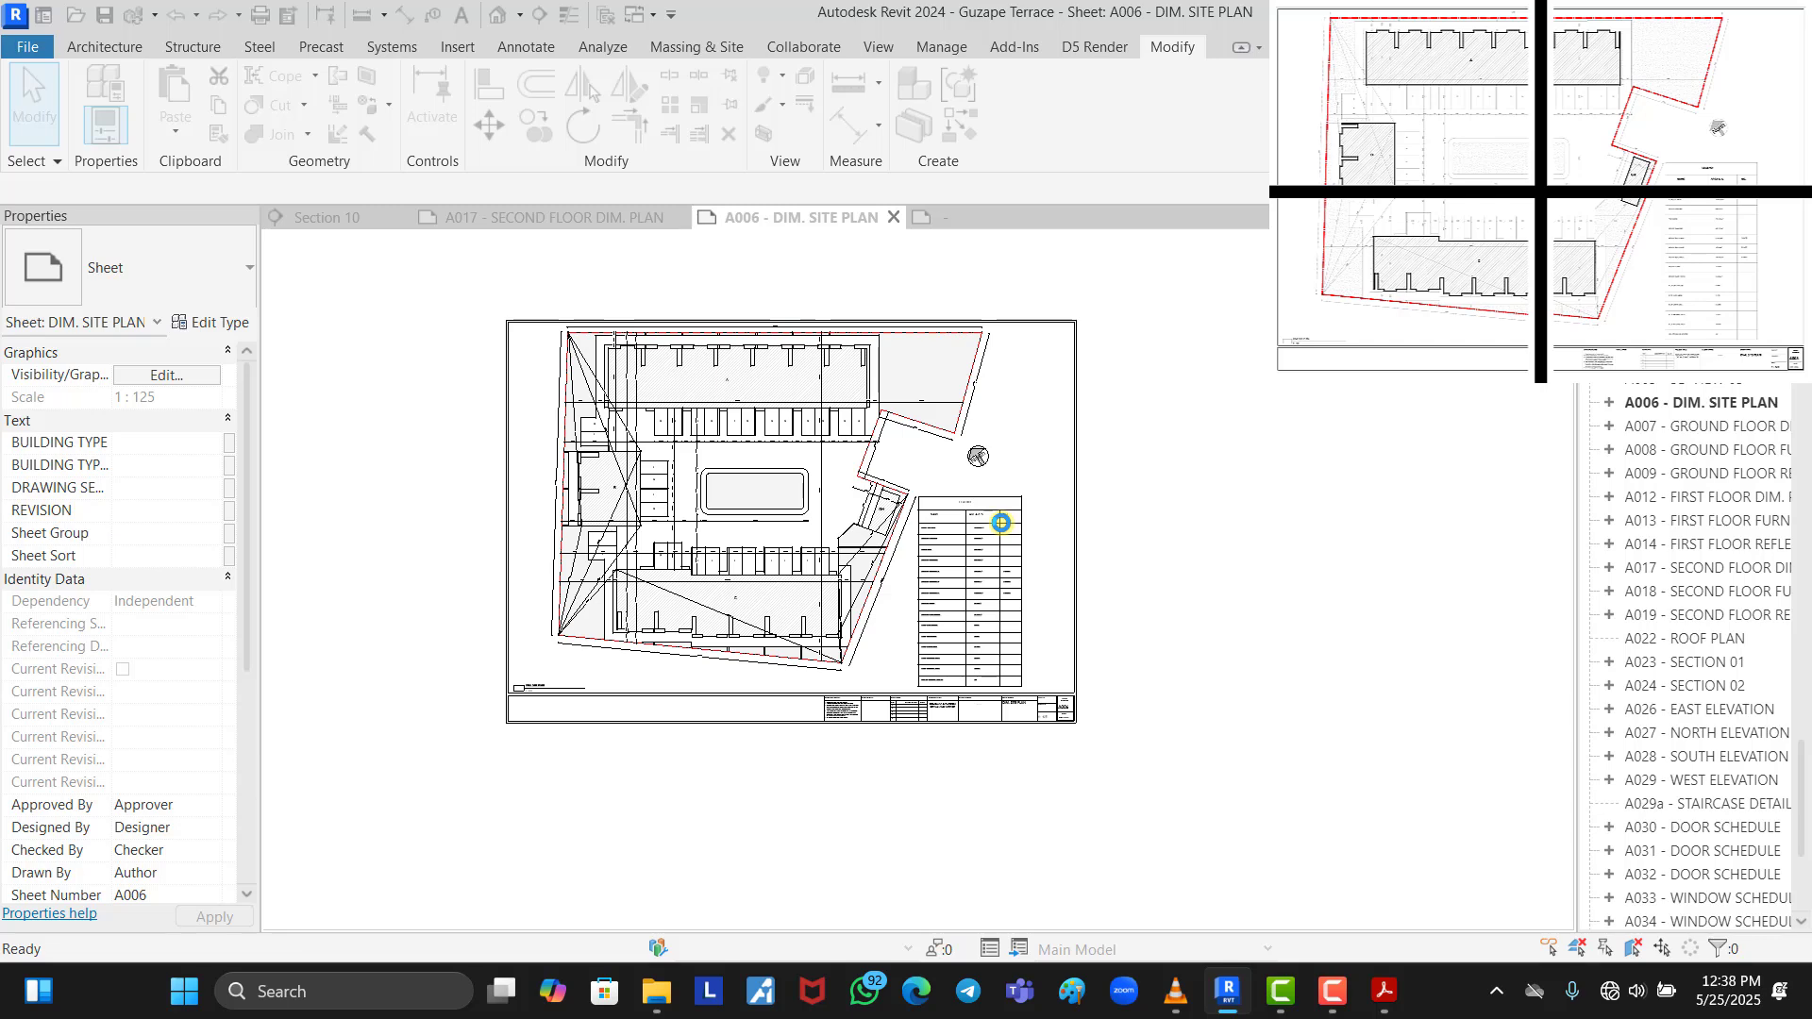
# Open PDF 4 from the 01 - WAREHOUSE folder to check the printed part, and return to the sheet in Revit
pyautogui.click(656, 990)
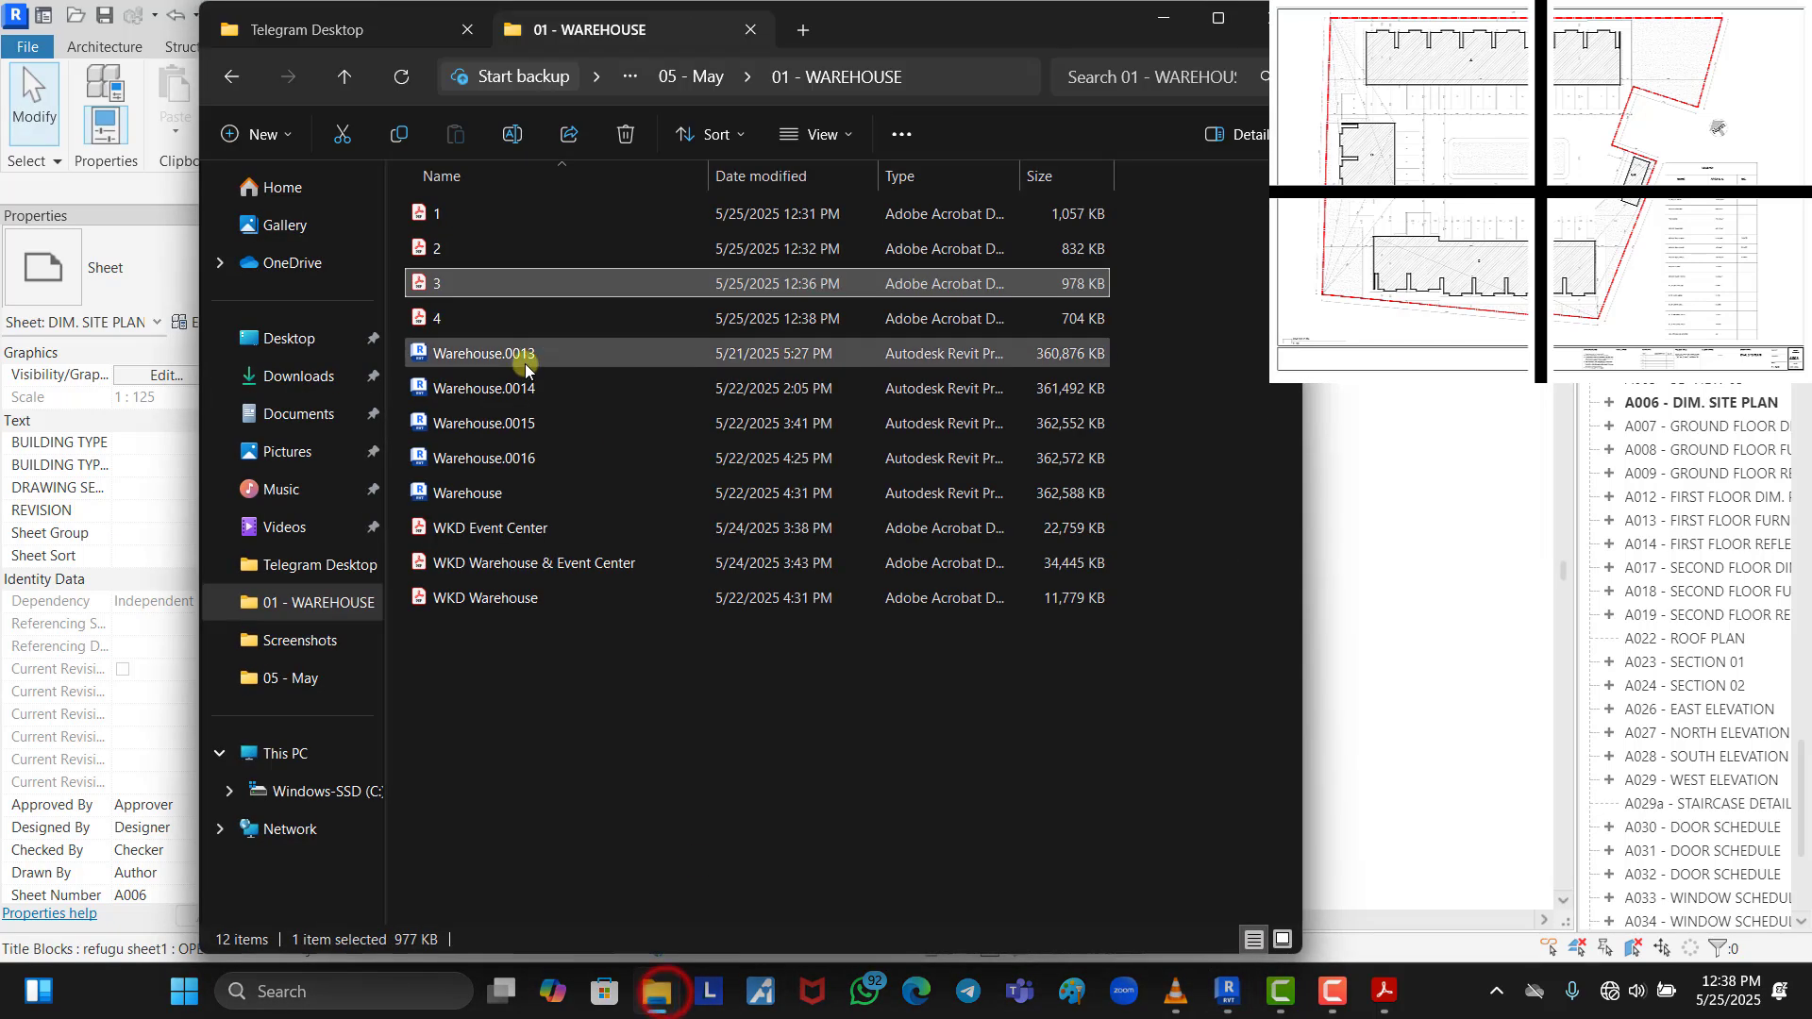
pyautogui.doubleClick(501, 317)
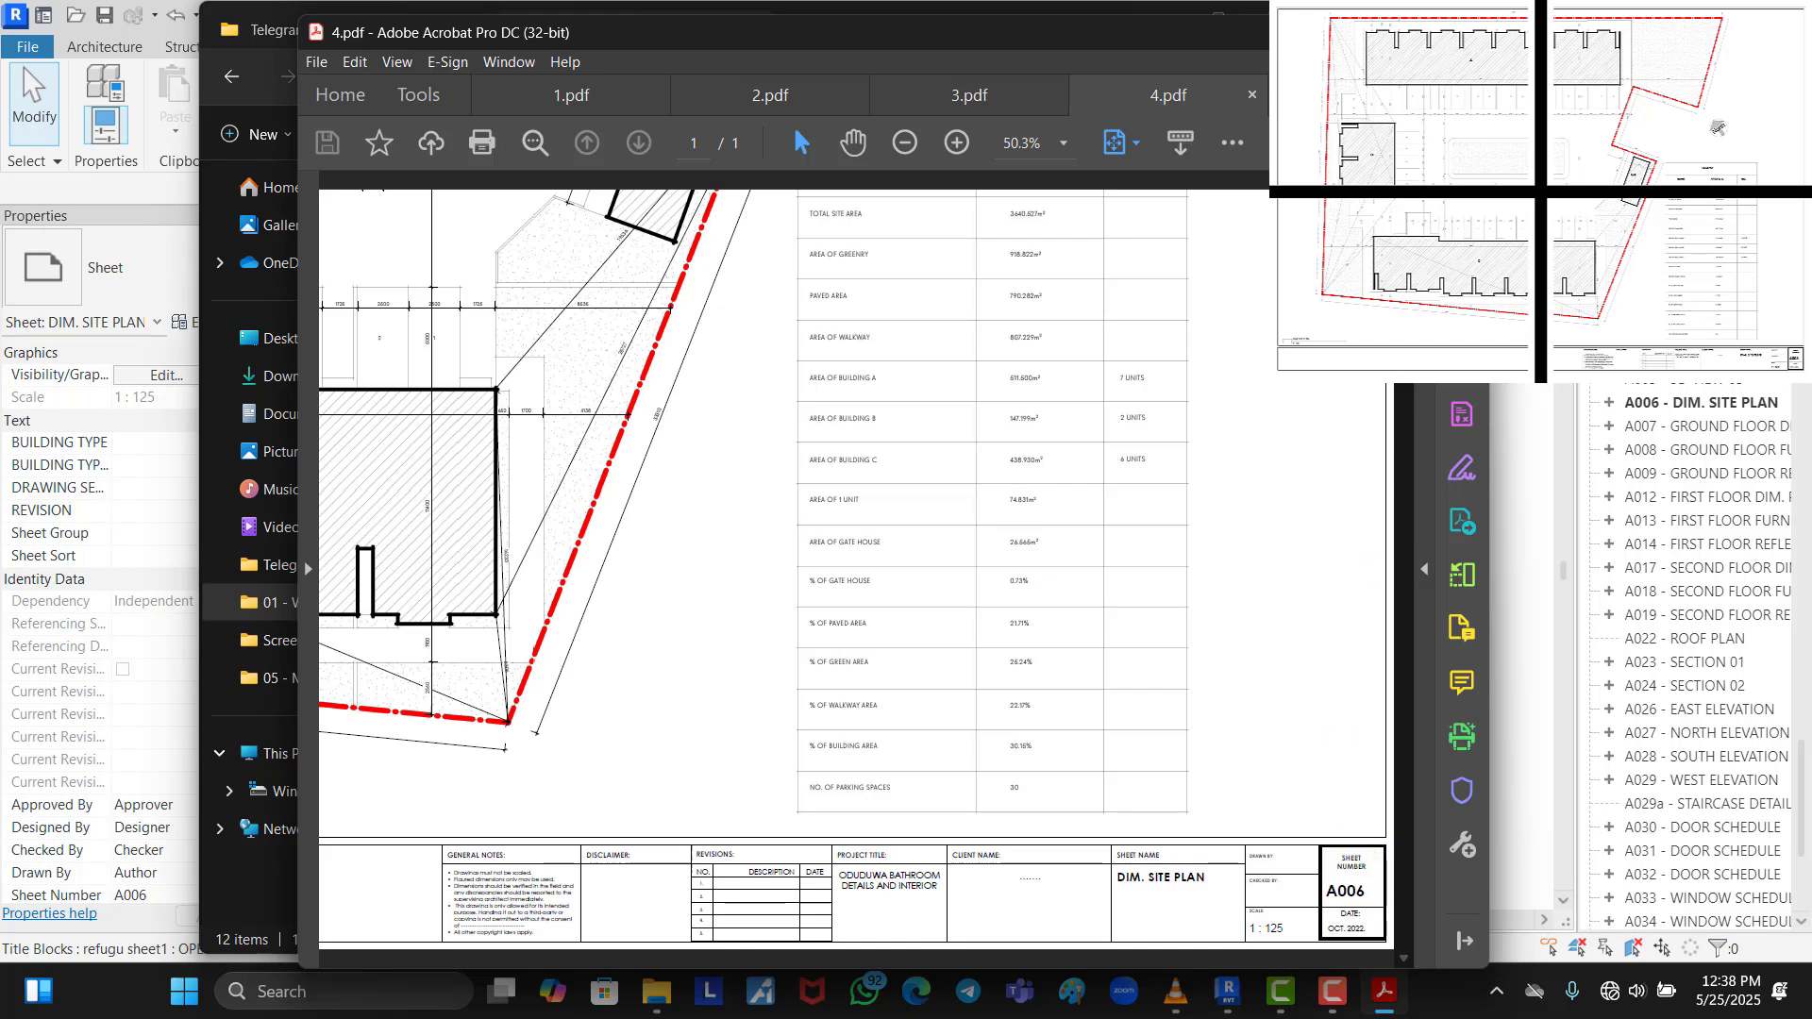
pyautogui.hotkey('alt', 'F4')
pyautogui.click(1155, 17)
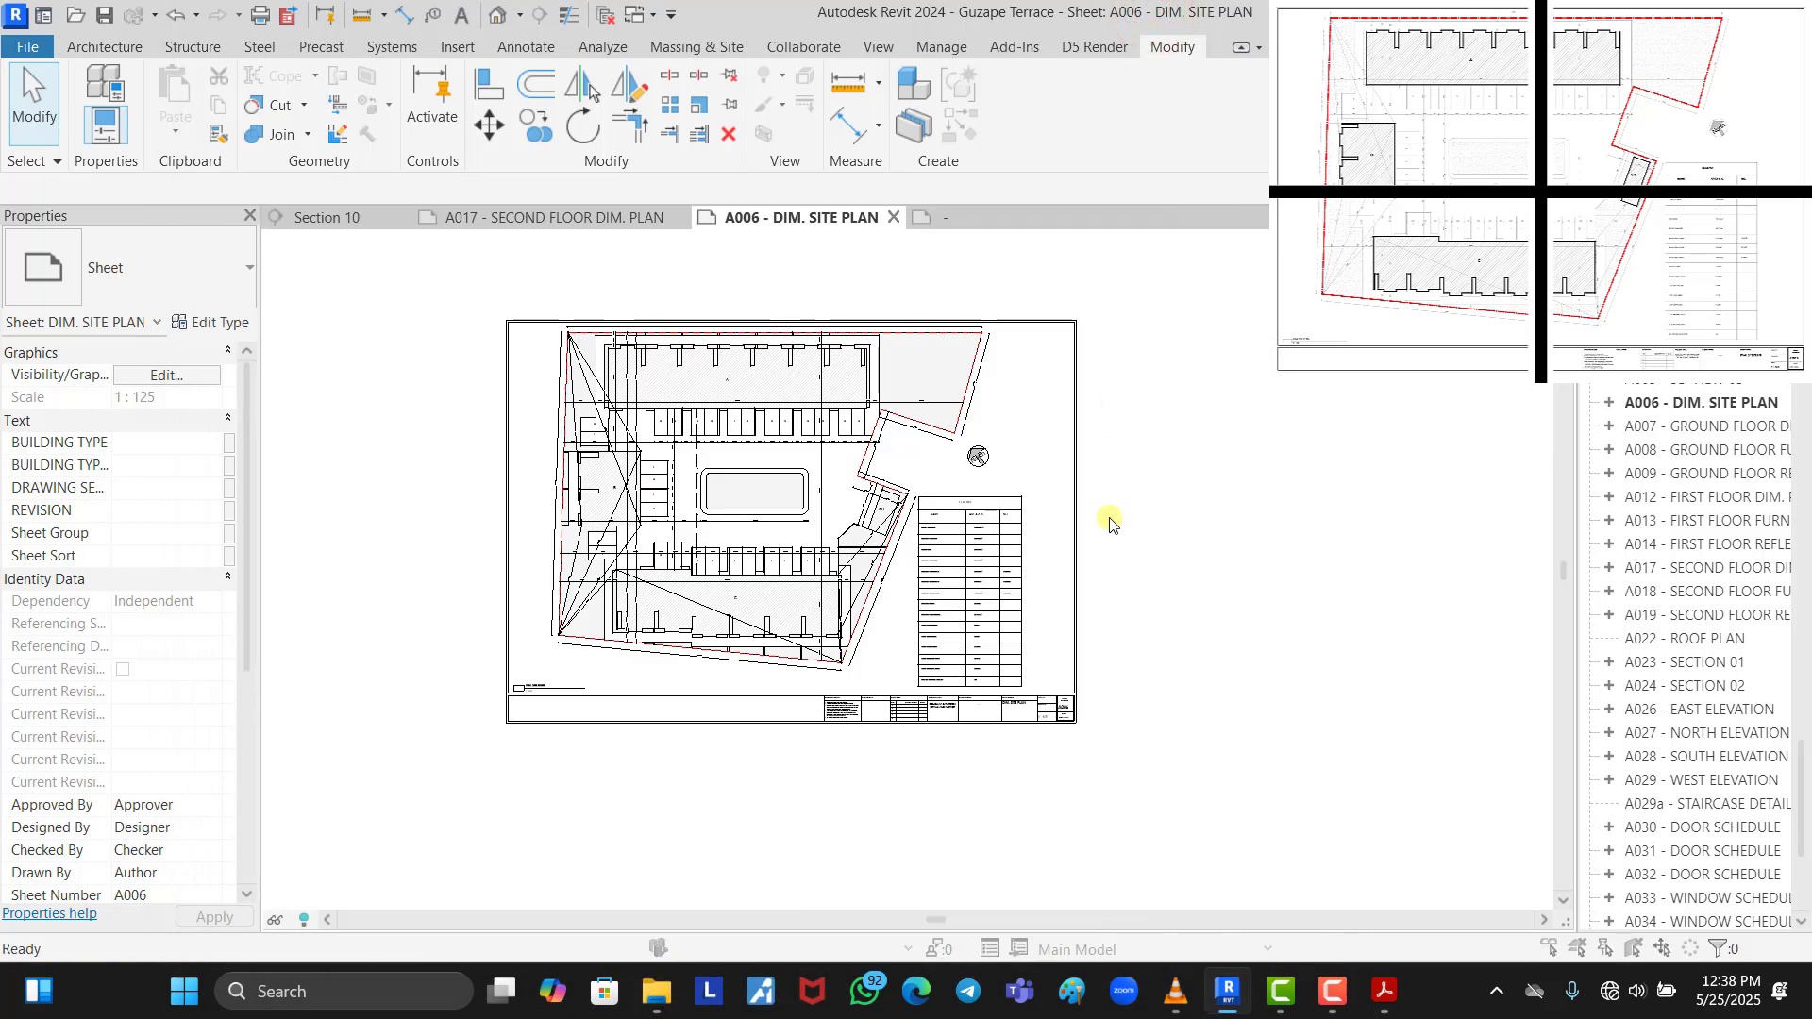
# Set the print setup's y offset from corner to -297 mm, without saving the settings for future sessions
pyautogui.hotkey('ctrl', 'p')
pyautogui.click(958, 698)
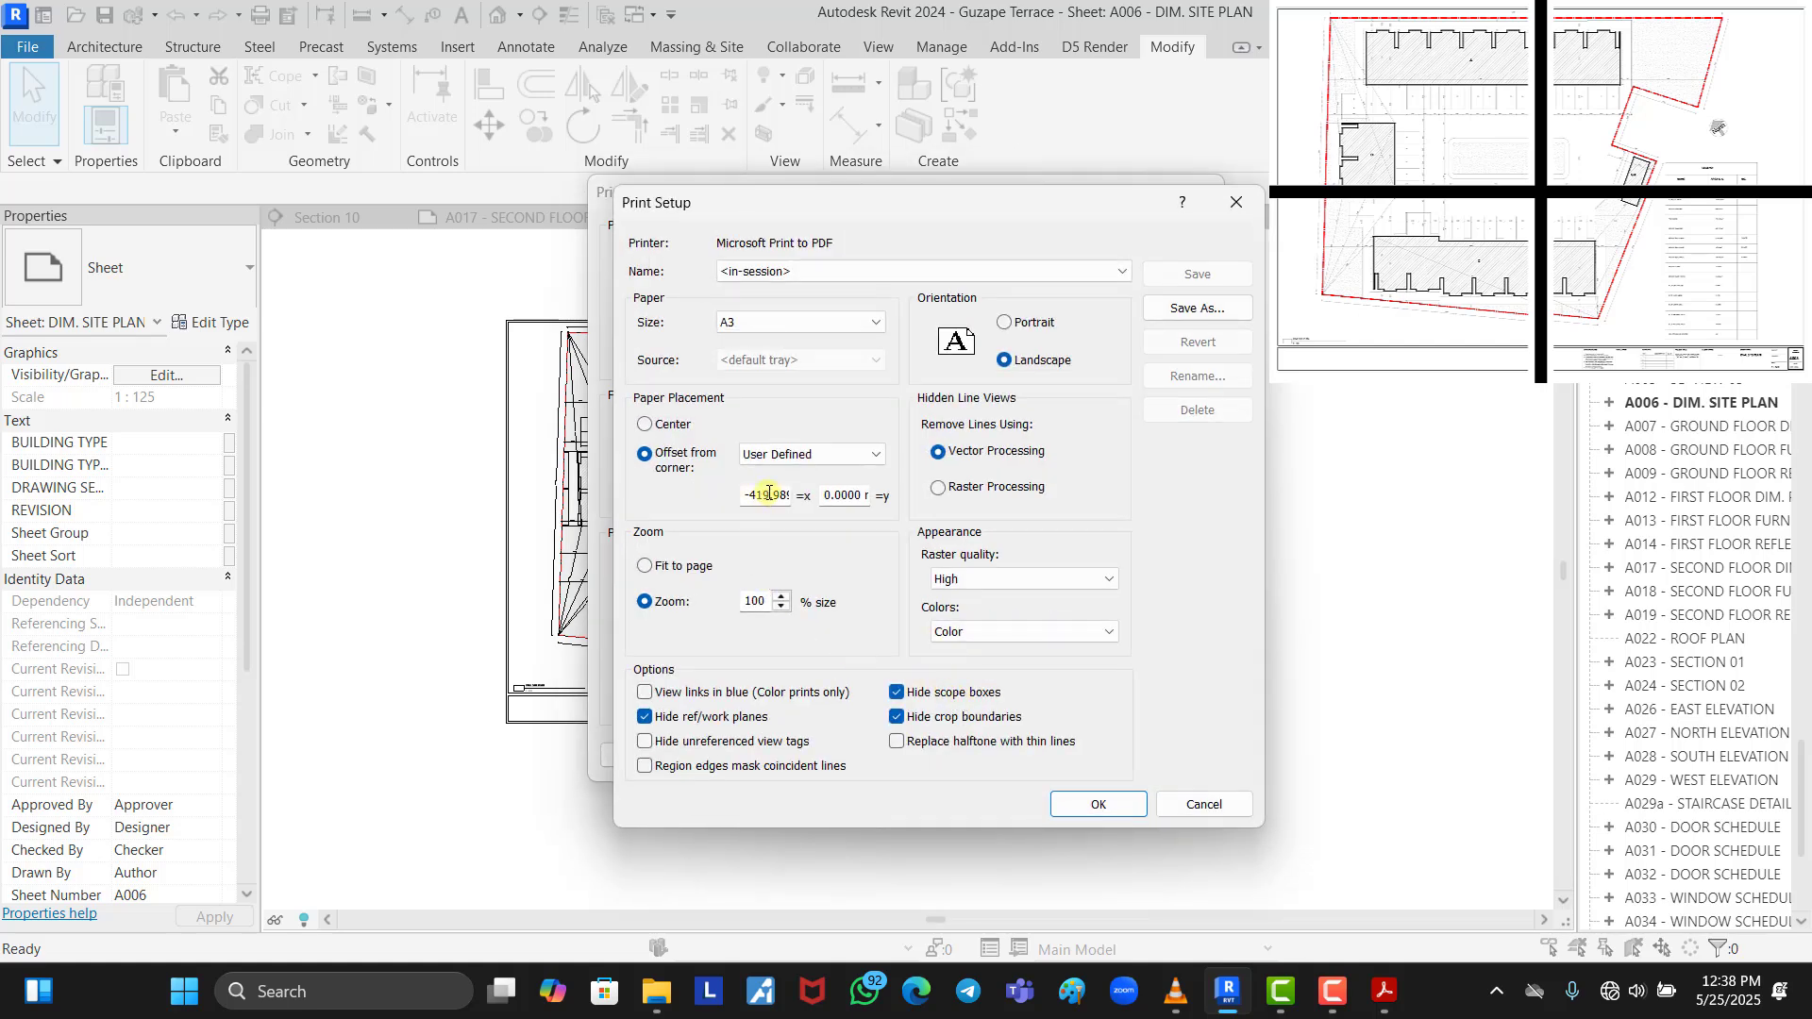
pyautogui.doubleClick(839, 495)
pyautogui.write('-297mm')
pyautogui.click(1097, 803)
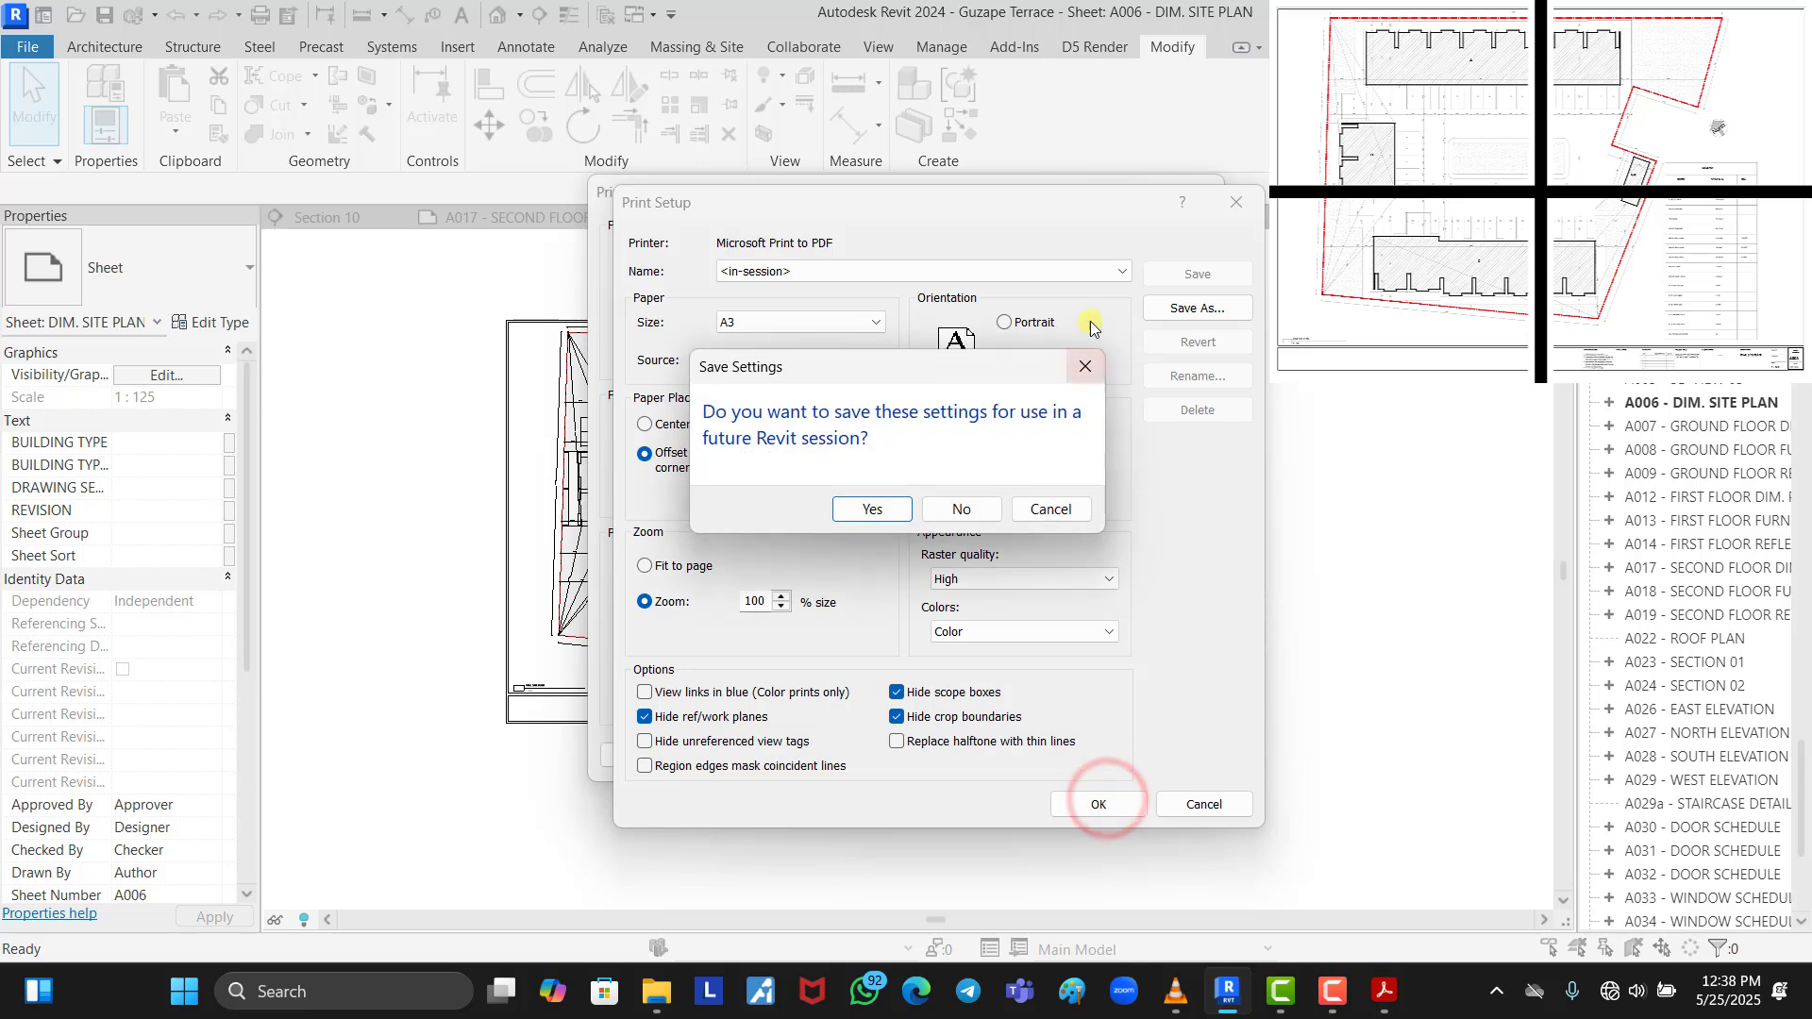
pyautogui.click(1086, 362)
pyautogui.click(1098, 802)
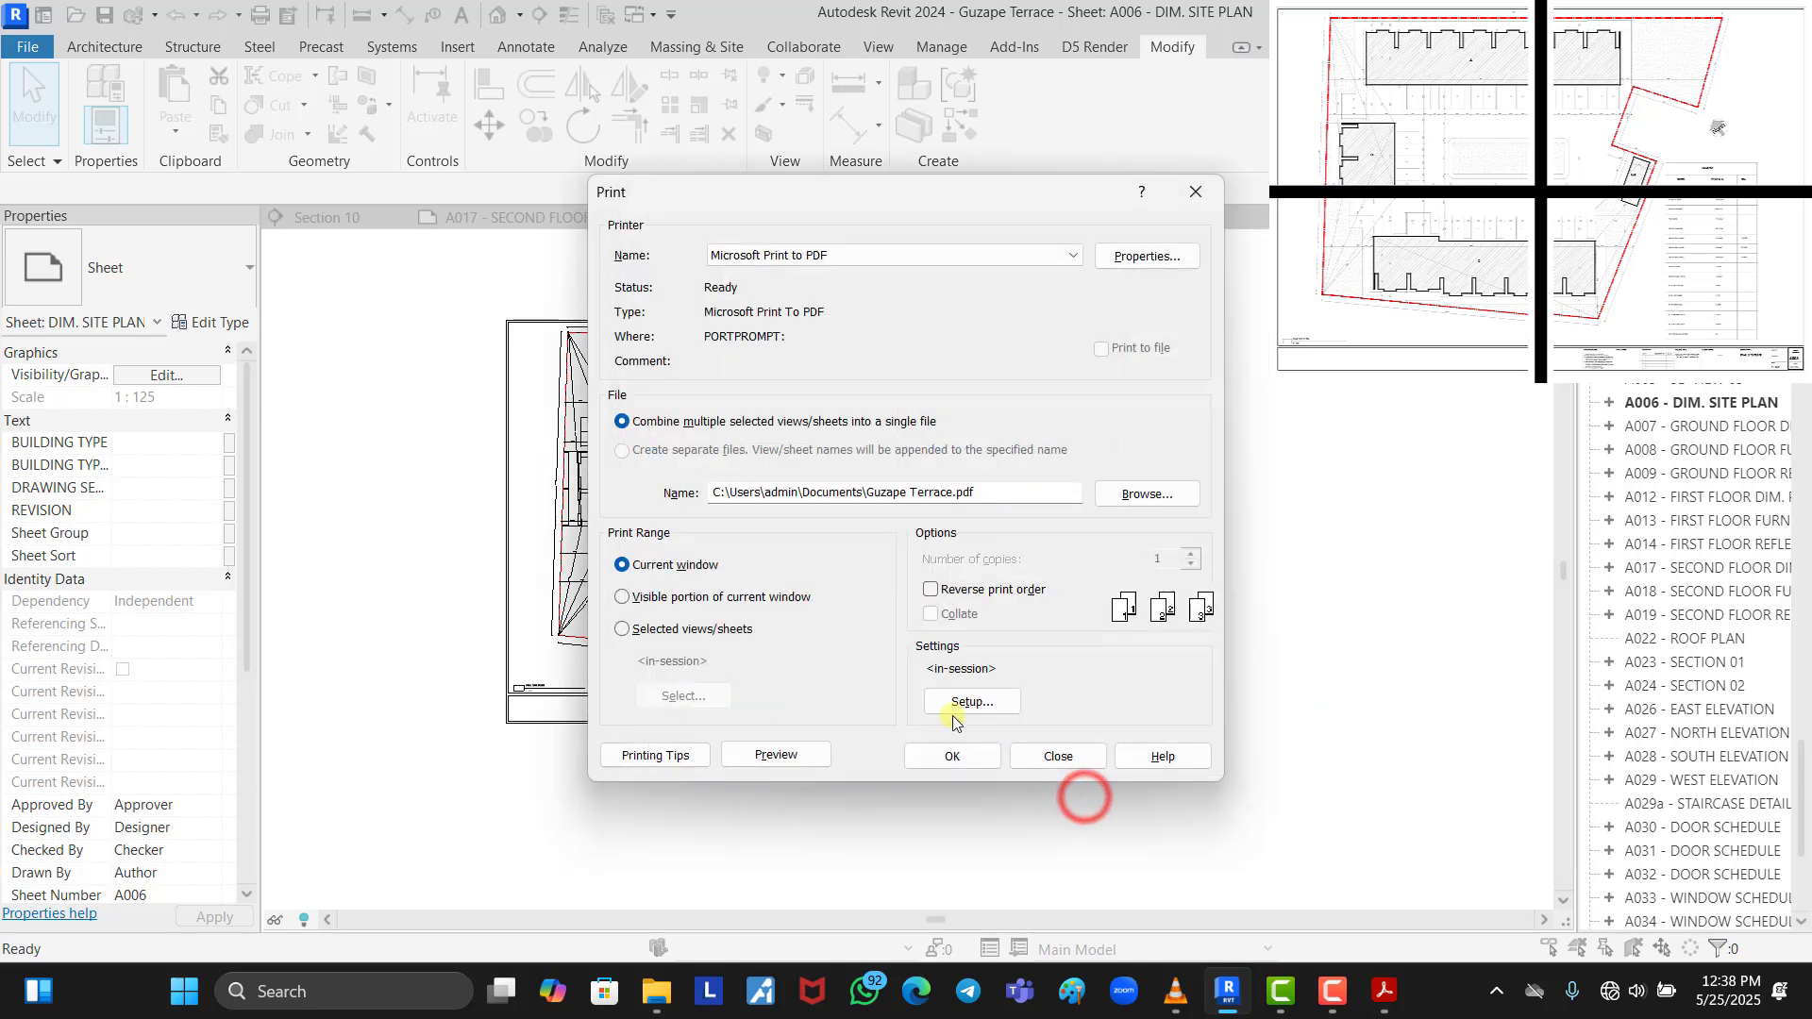
# Print the current sheet to a PDF named 5 in the 01 - WAREHOUSE folder
pyautogui.click(947, 758)
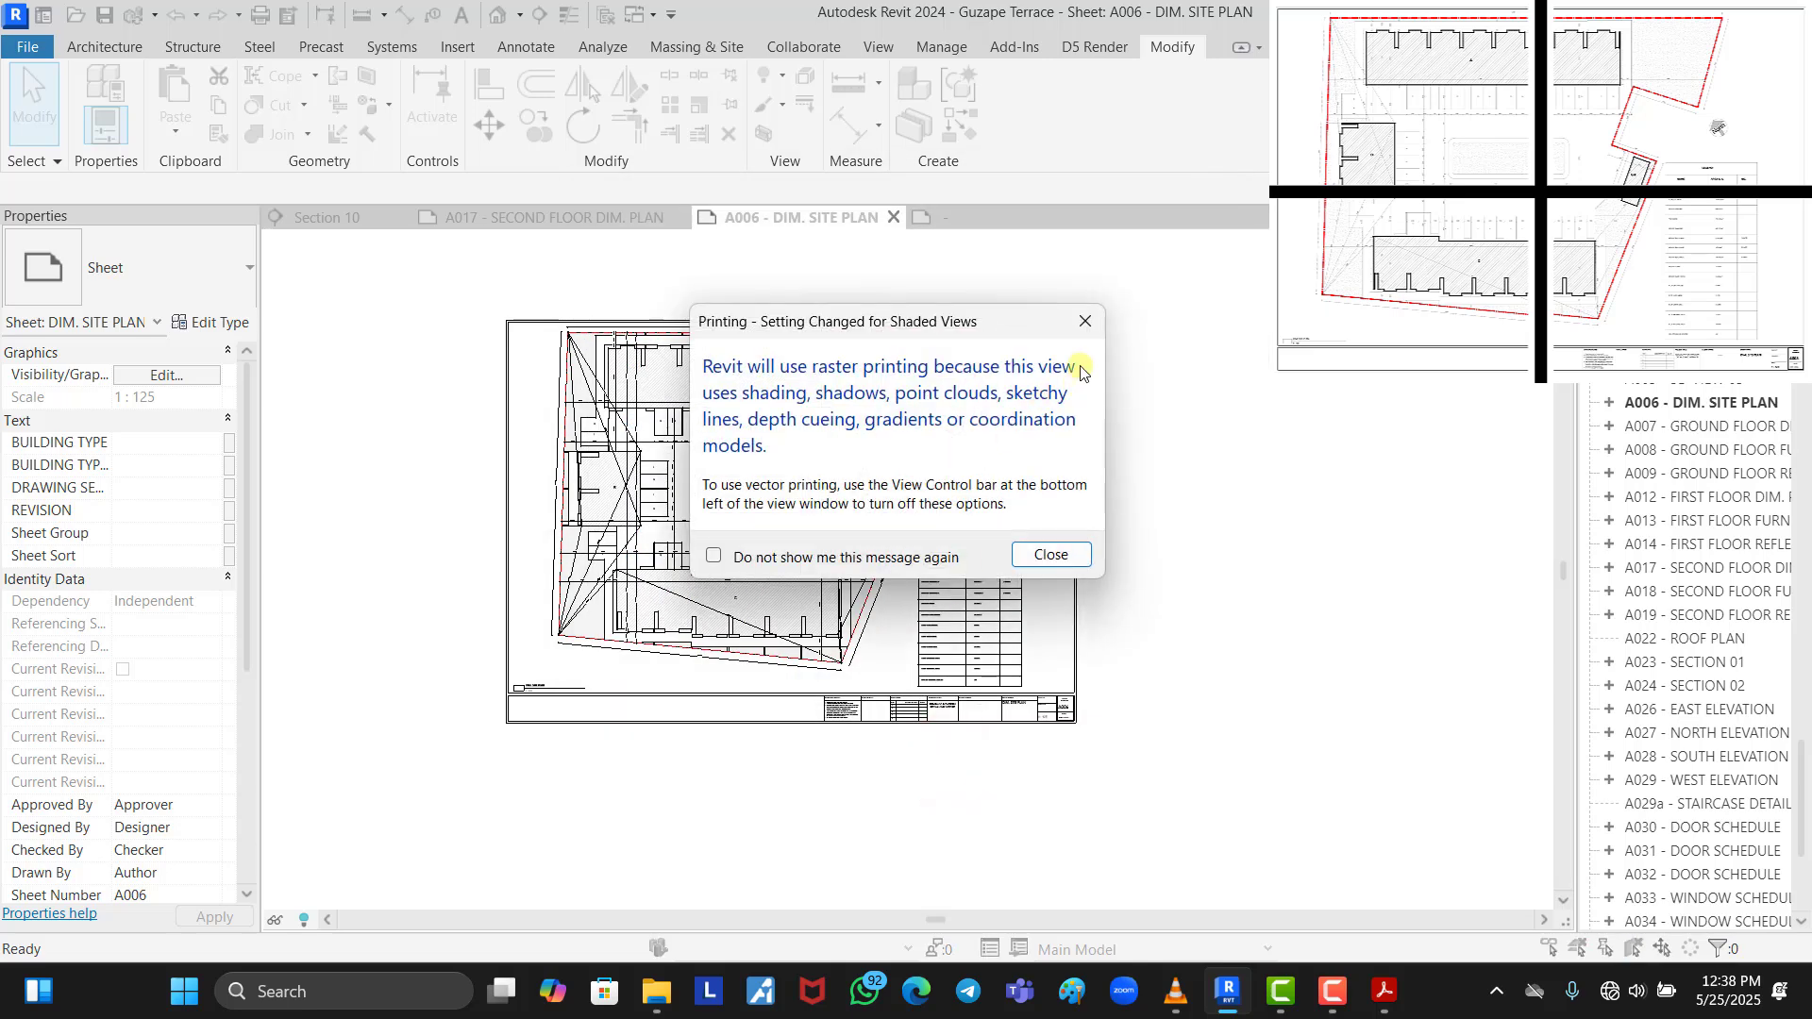
pyautogui.click(1084, 331)
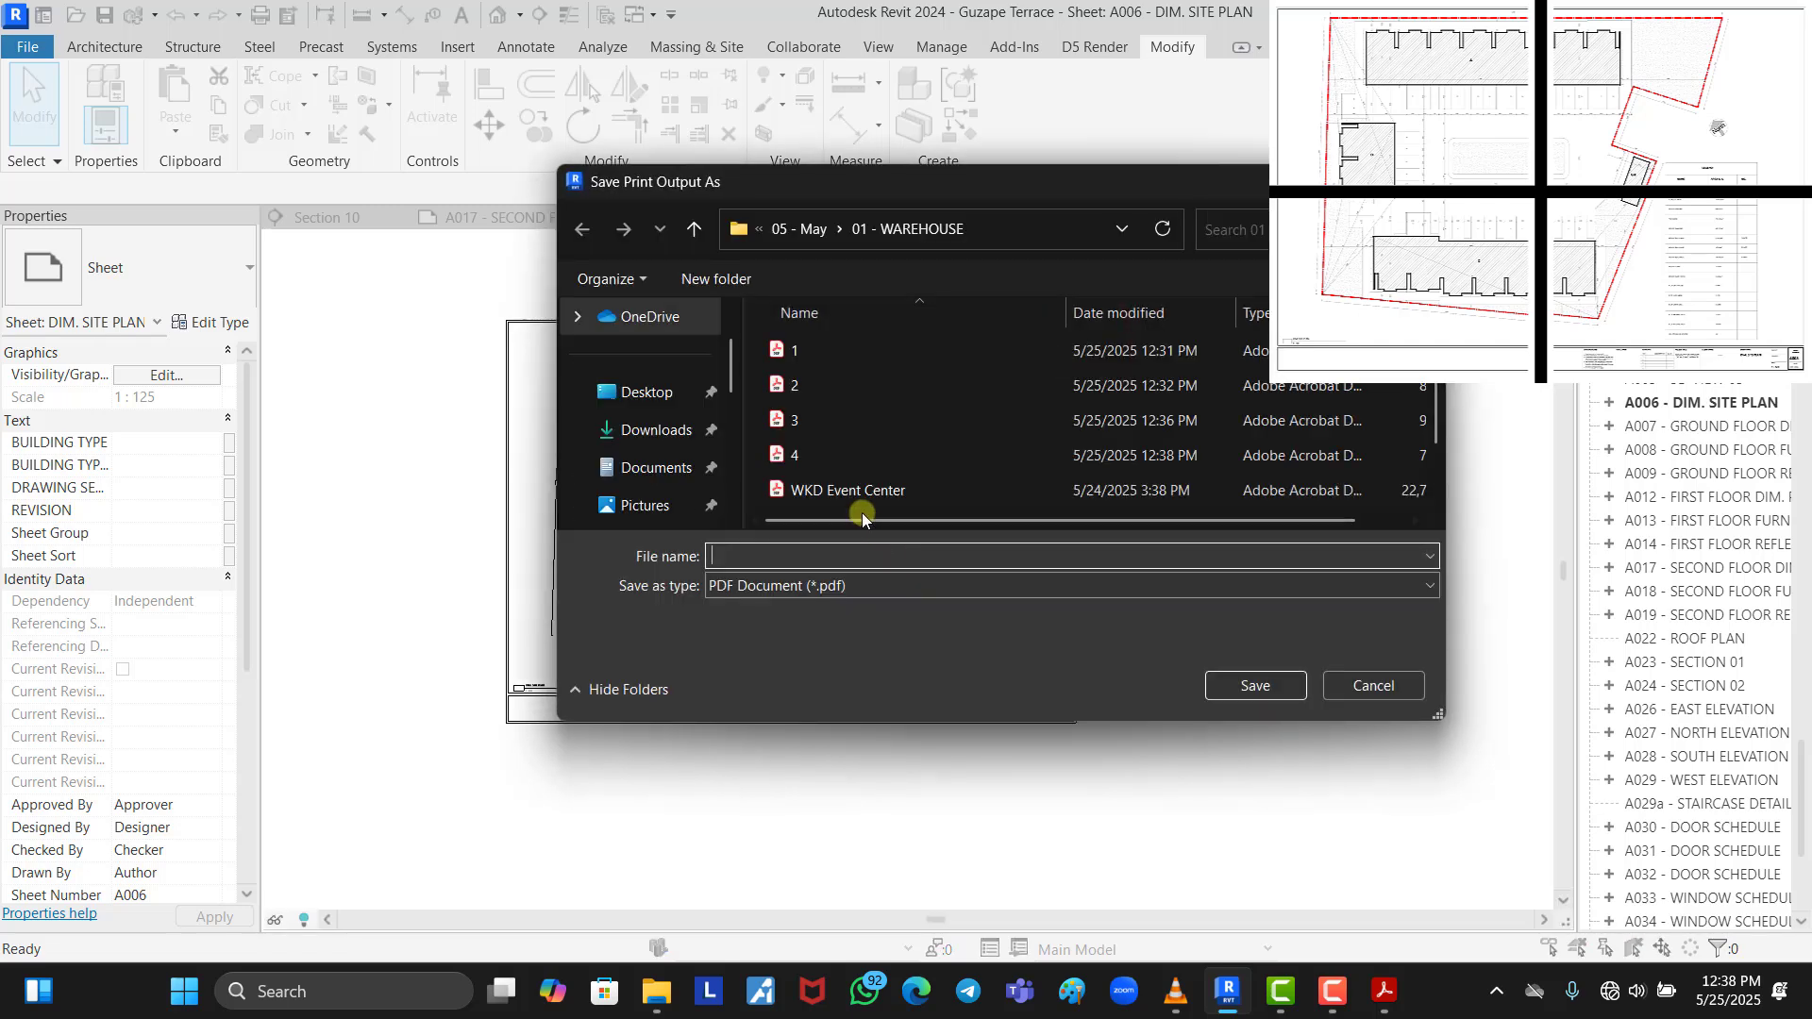
pyautogui.write('5')
pyautogui.click(1257, 687)
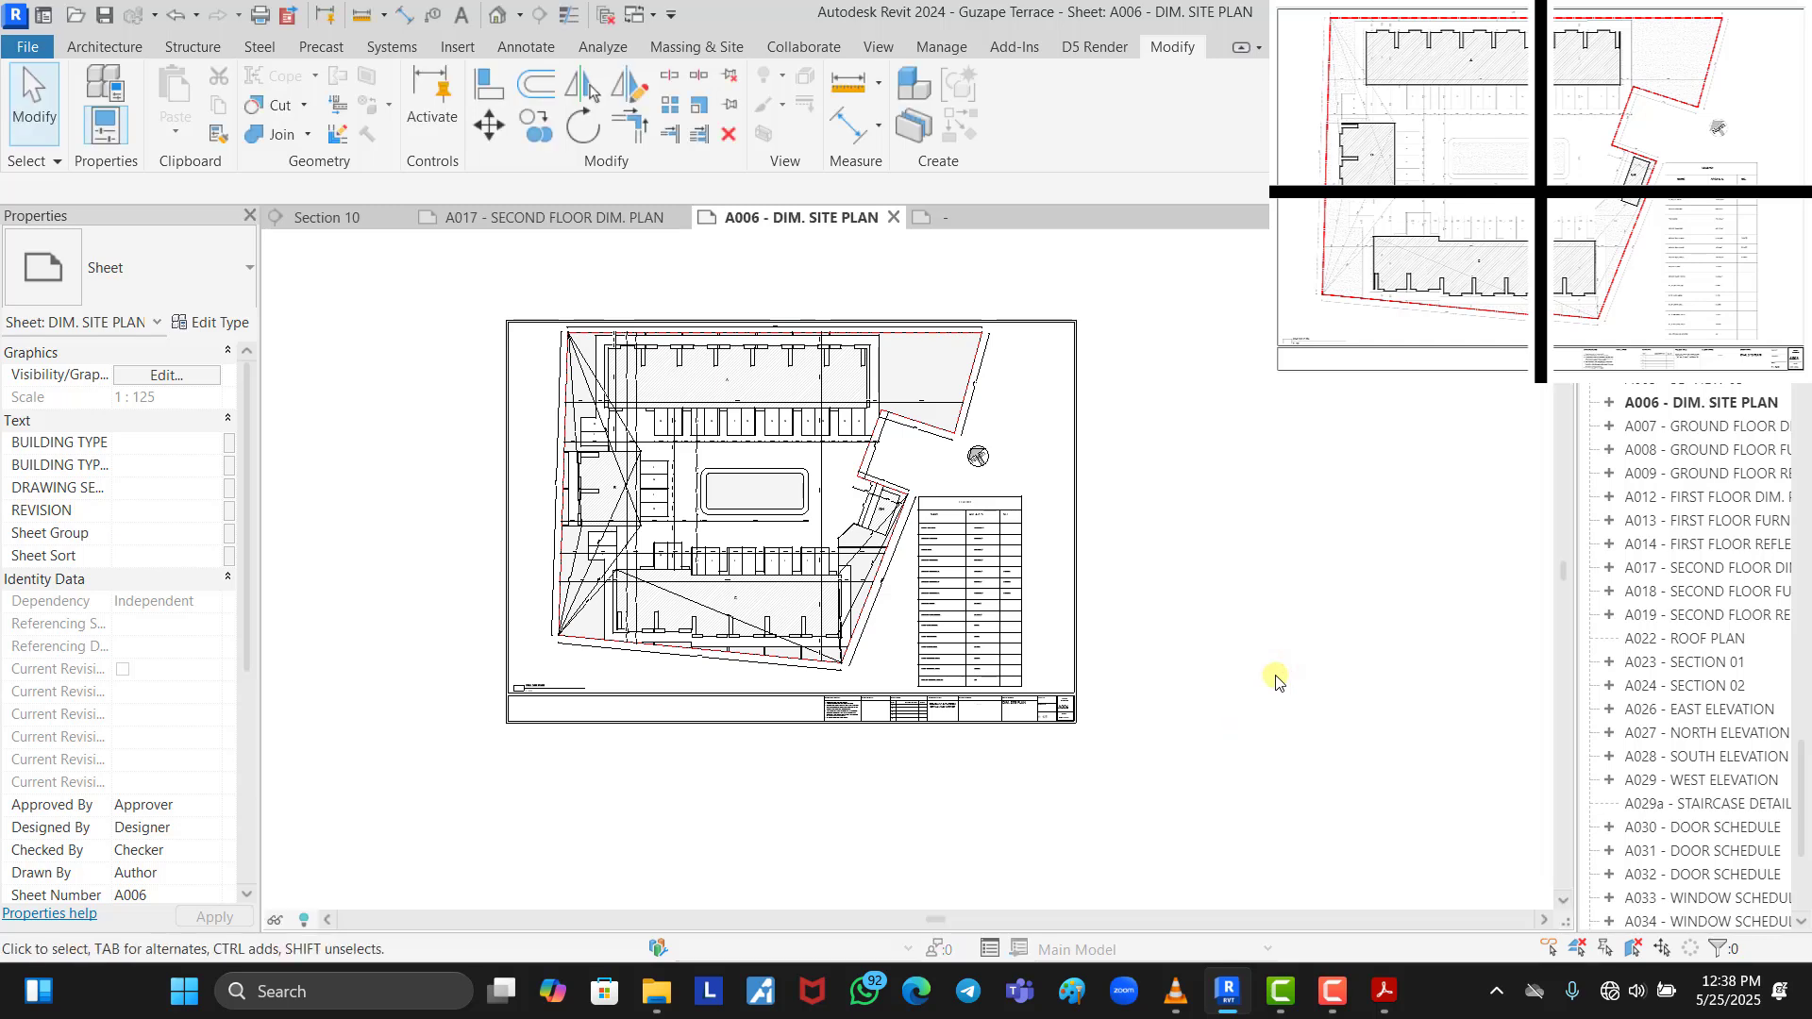
# Open PDF 5 from the 01 - WAREHOUSE folder to check the printed part, and return to the sheet in Revit
pyautogui.click(654, 990)
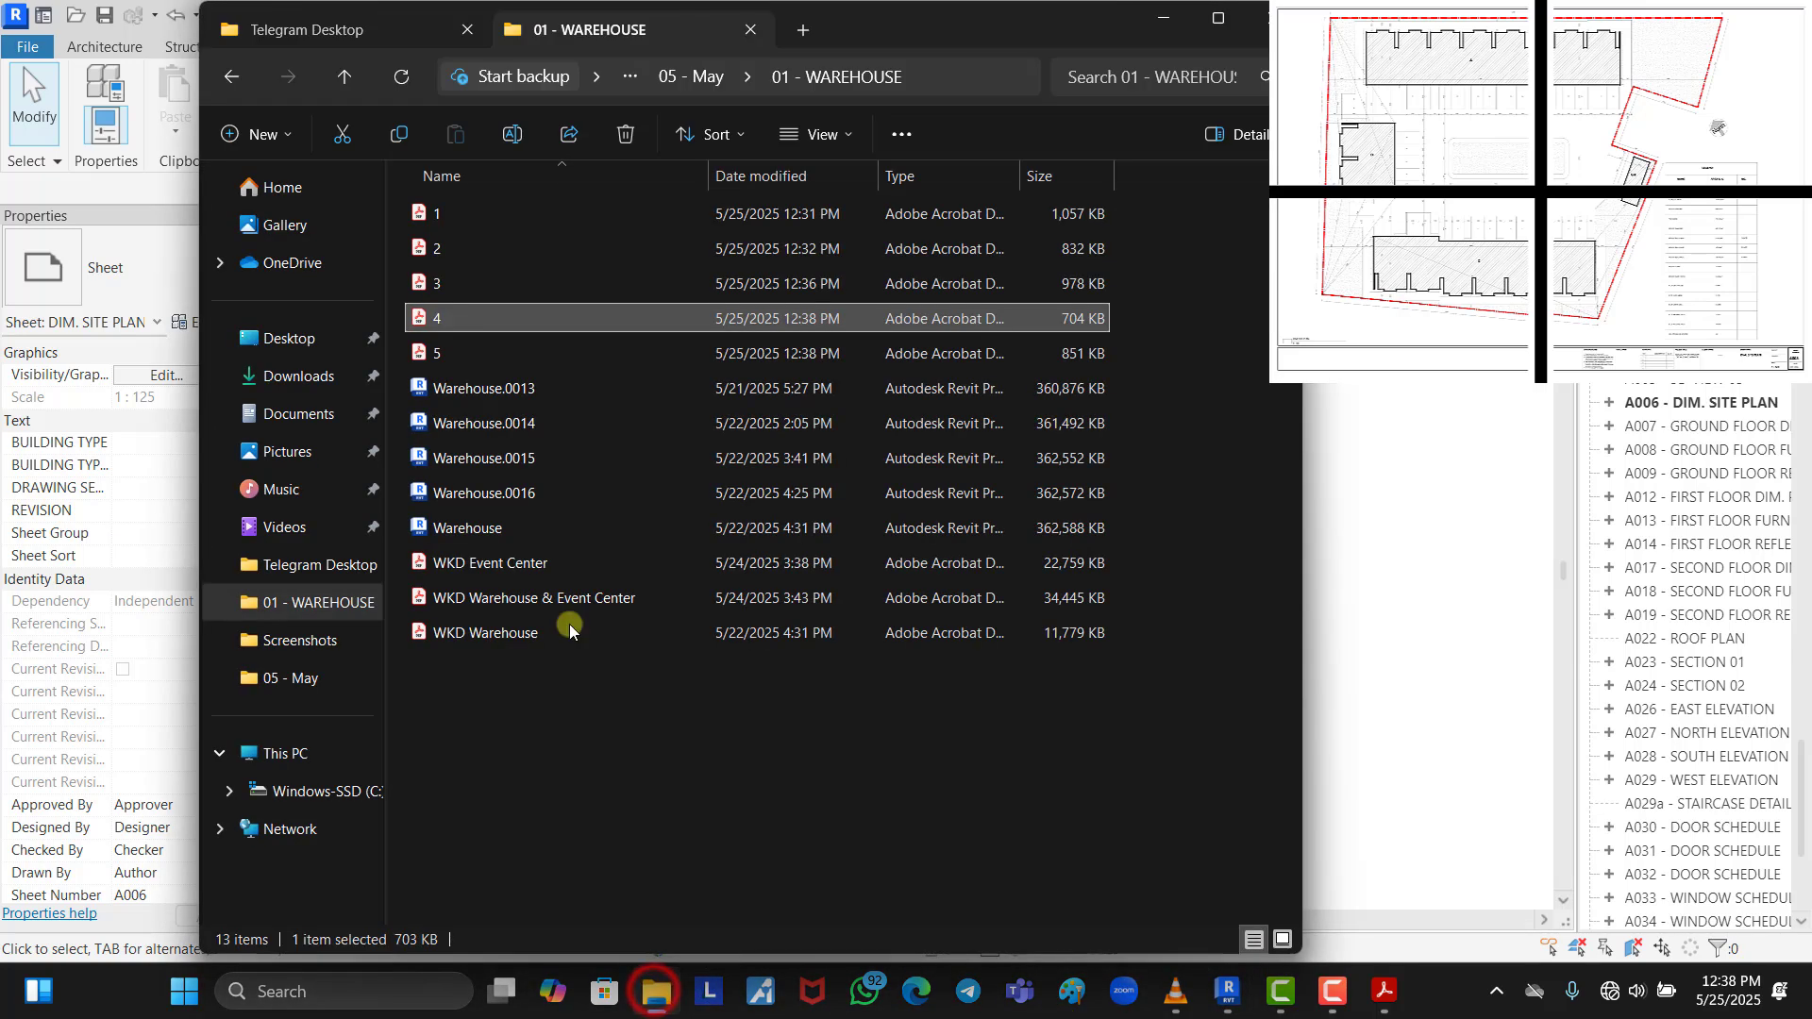
pyautogui.click(535, 352)
pyautogui.doubleClick(535, 352)
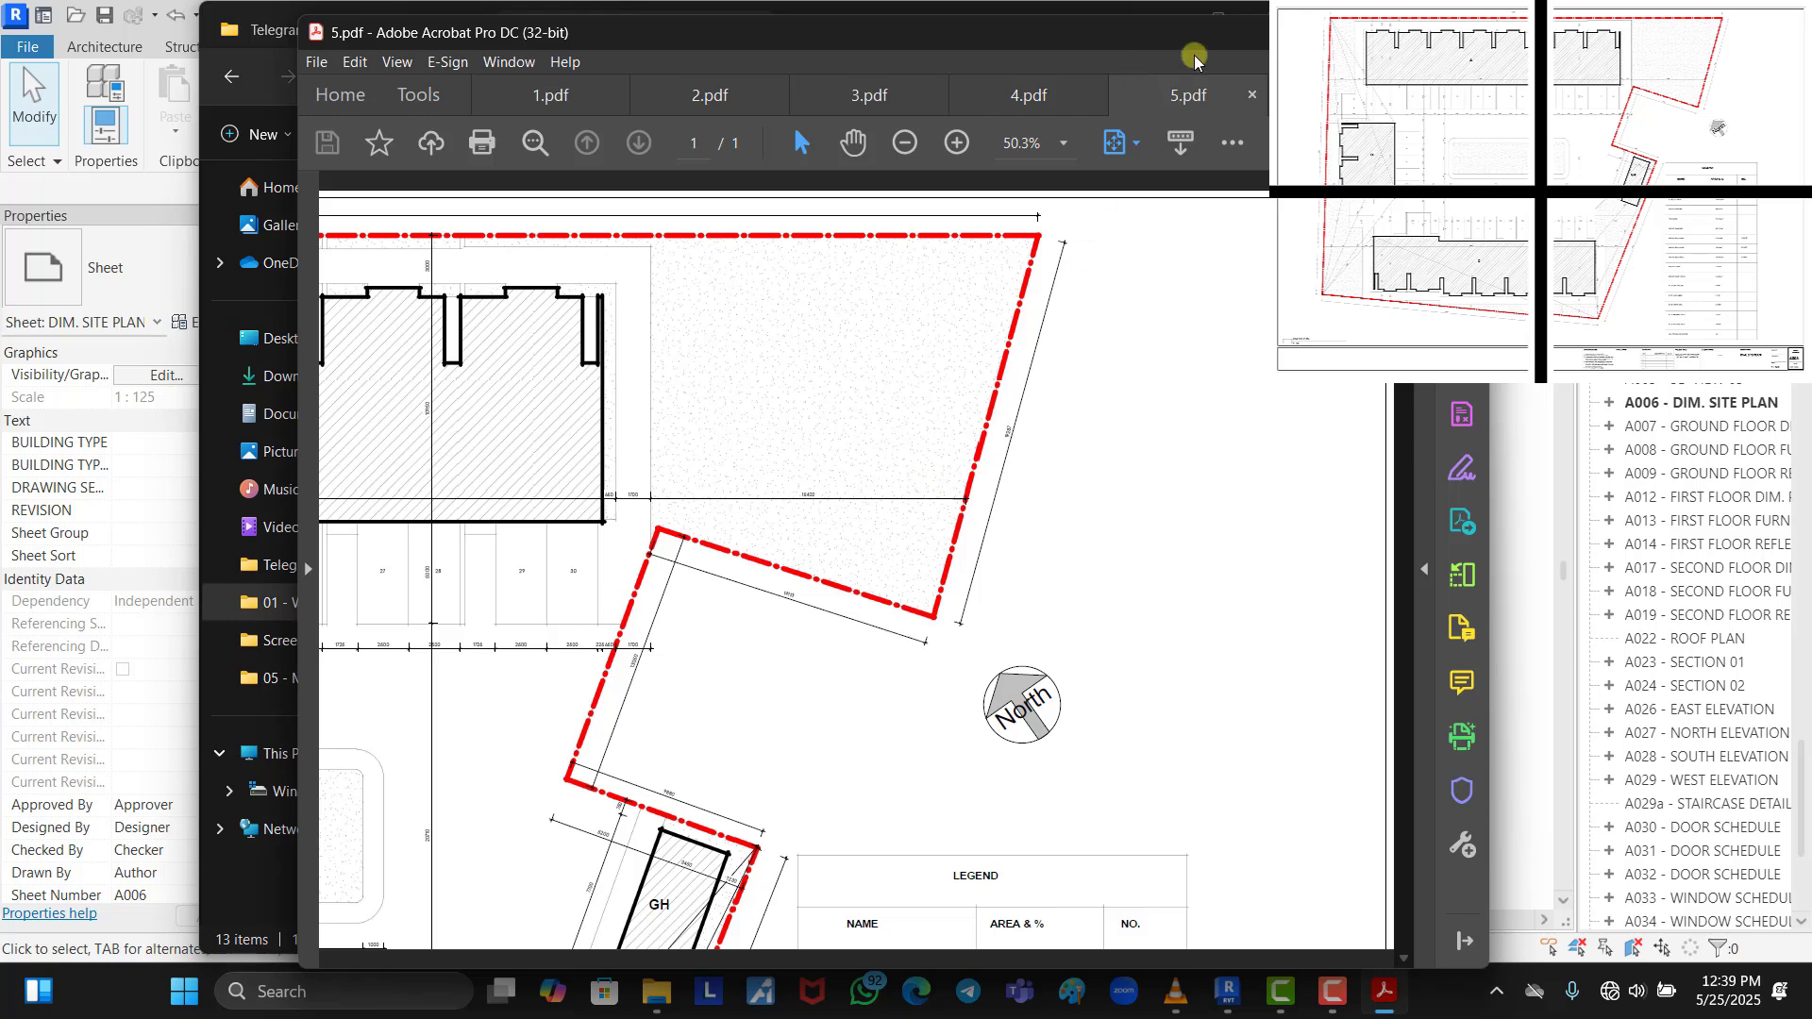
pyautogui.press('super+Down')
pyautogui.click(1149, 28)
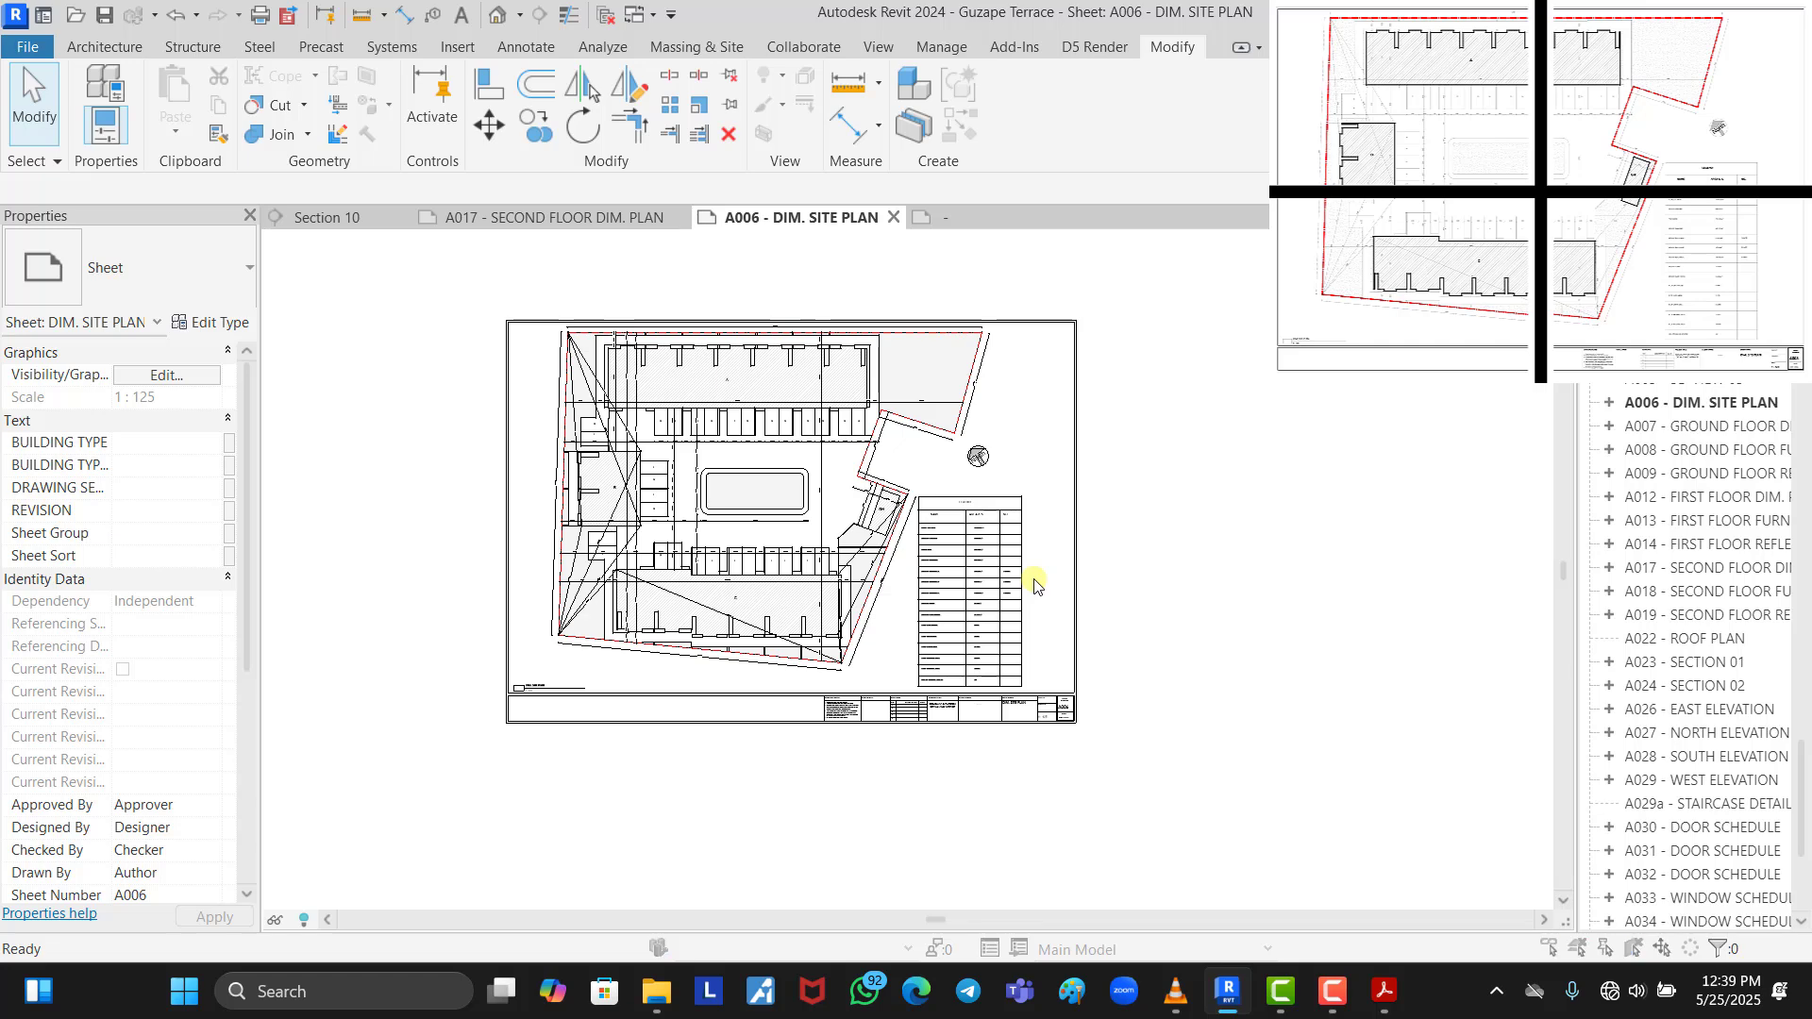
# Set the print setup's x offset from corner back to 0, without saving the settings for future sessions
pyautogui.hotkey('ctrl', 'p')
pyautogui.click(964, 701)
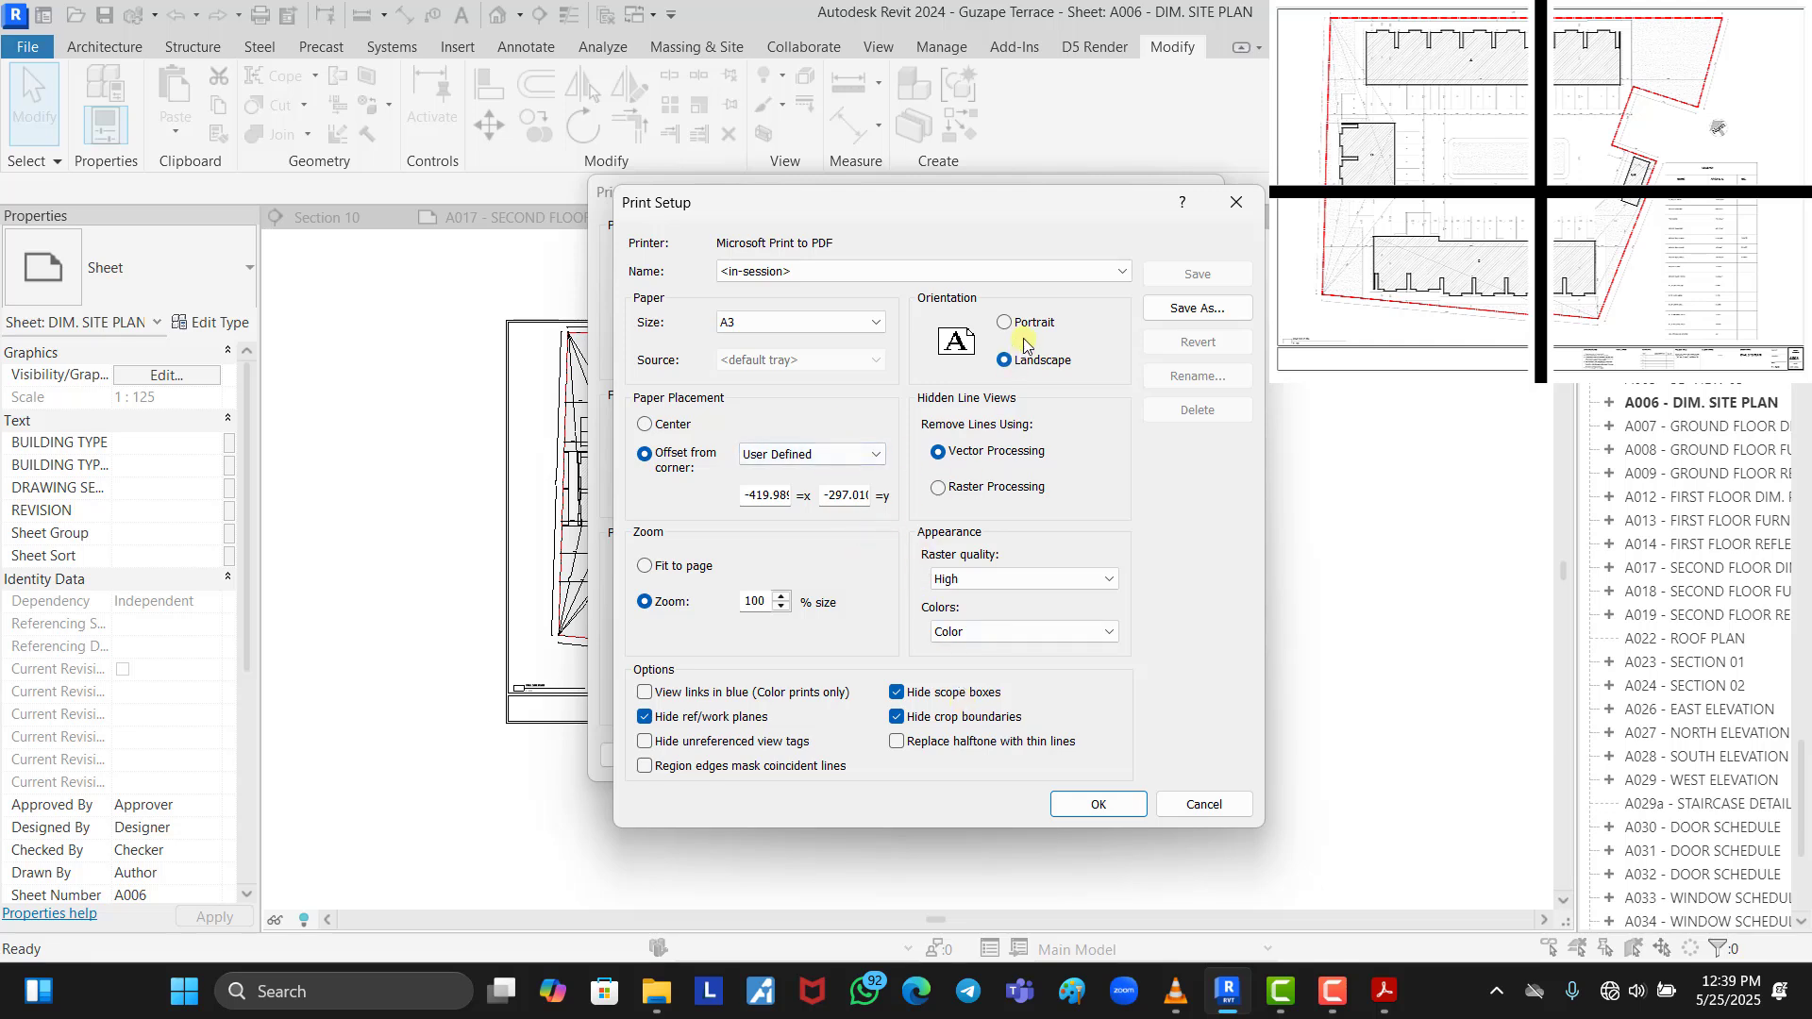
pyautogui.doubleClick(769, 494)
pyautogui.click(1099, 804)
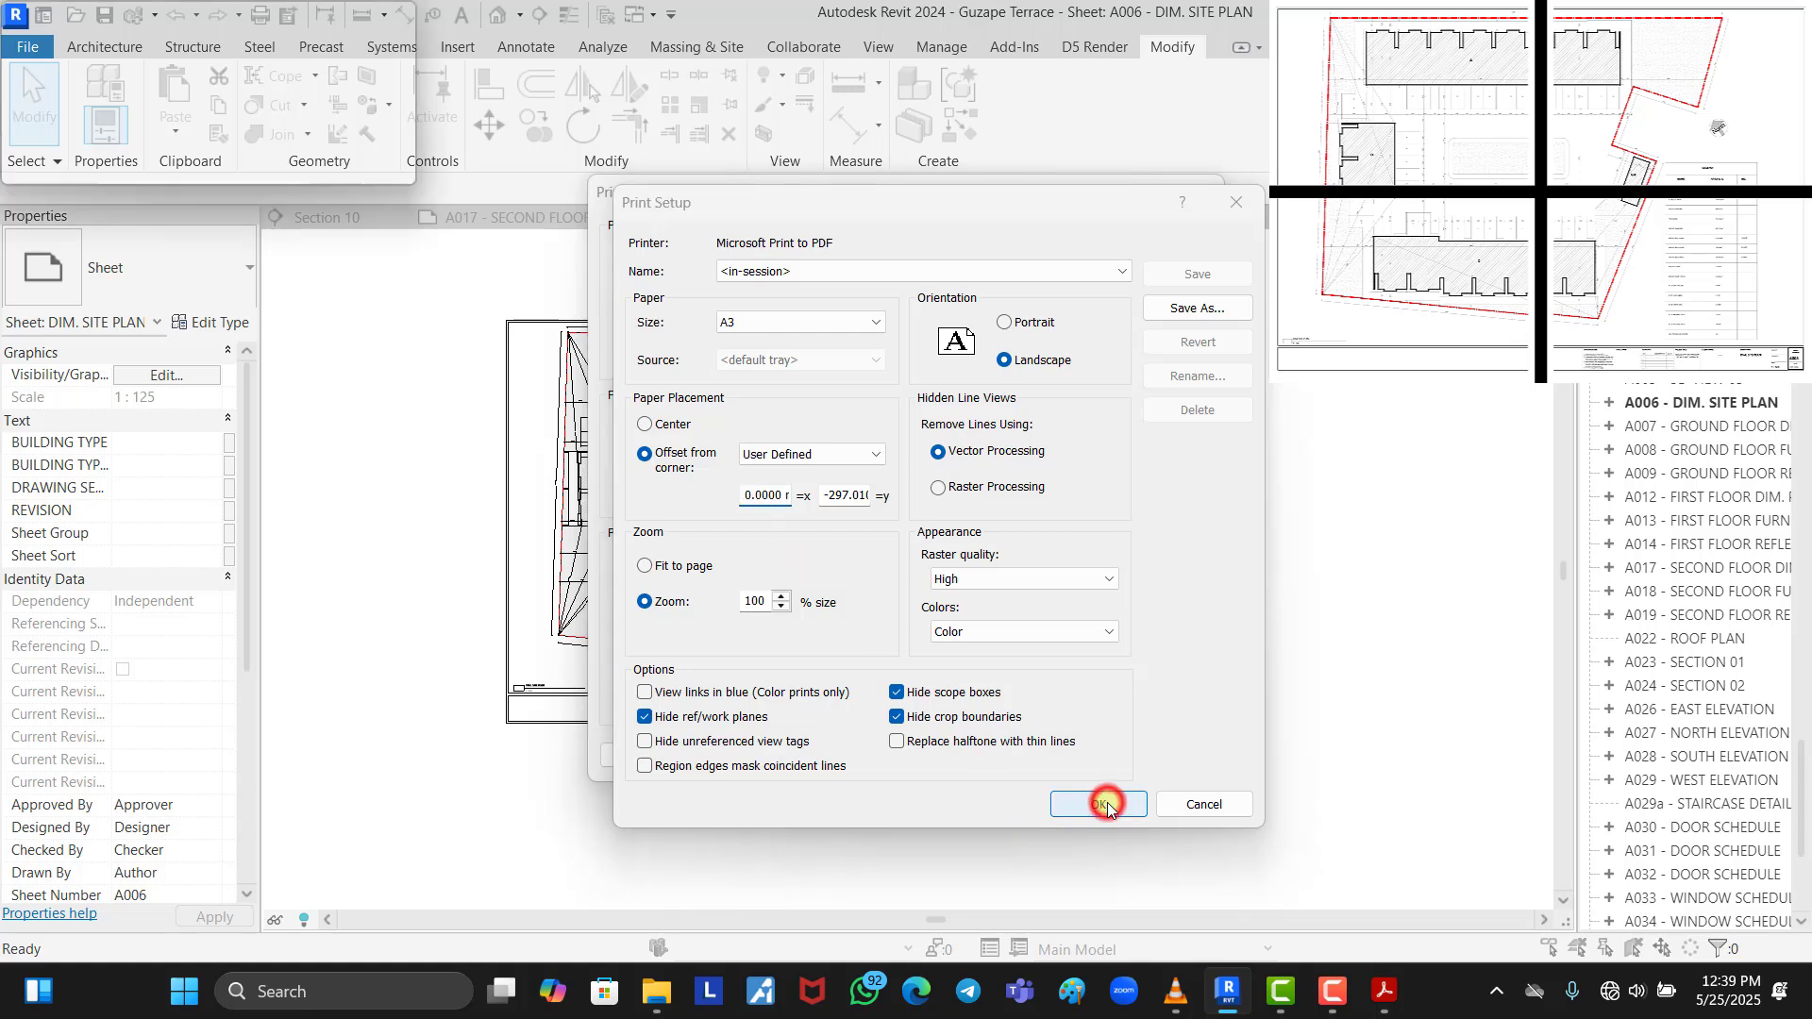
pyautogui.click(1085, 366)
pyautogui.click(1099, 804)
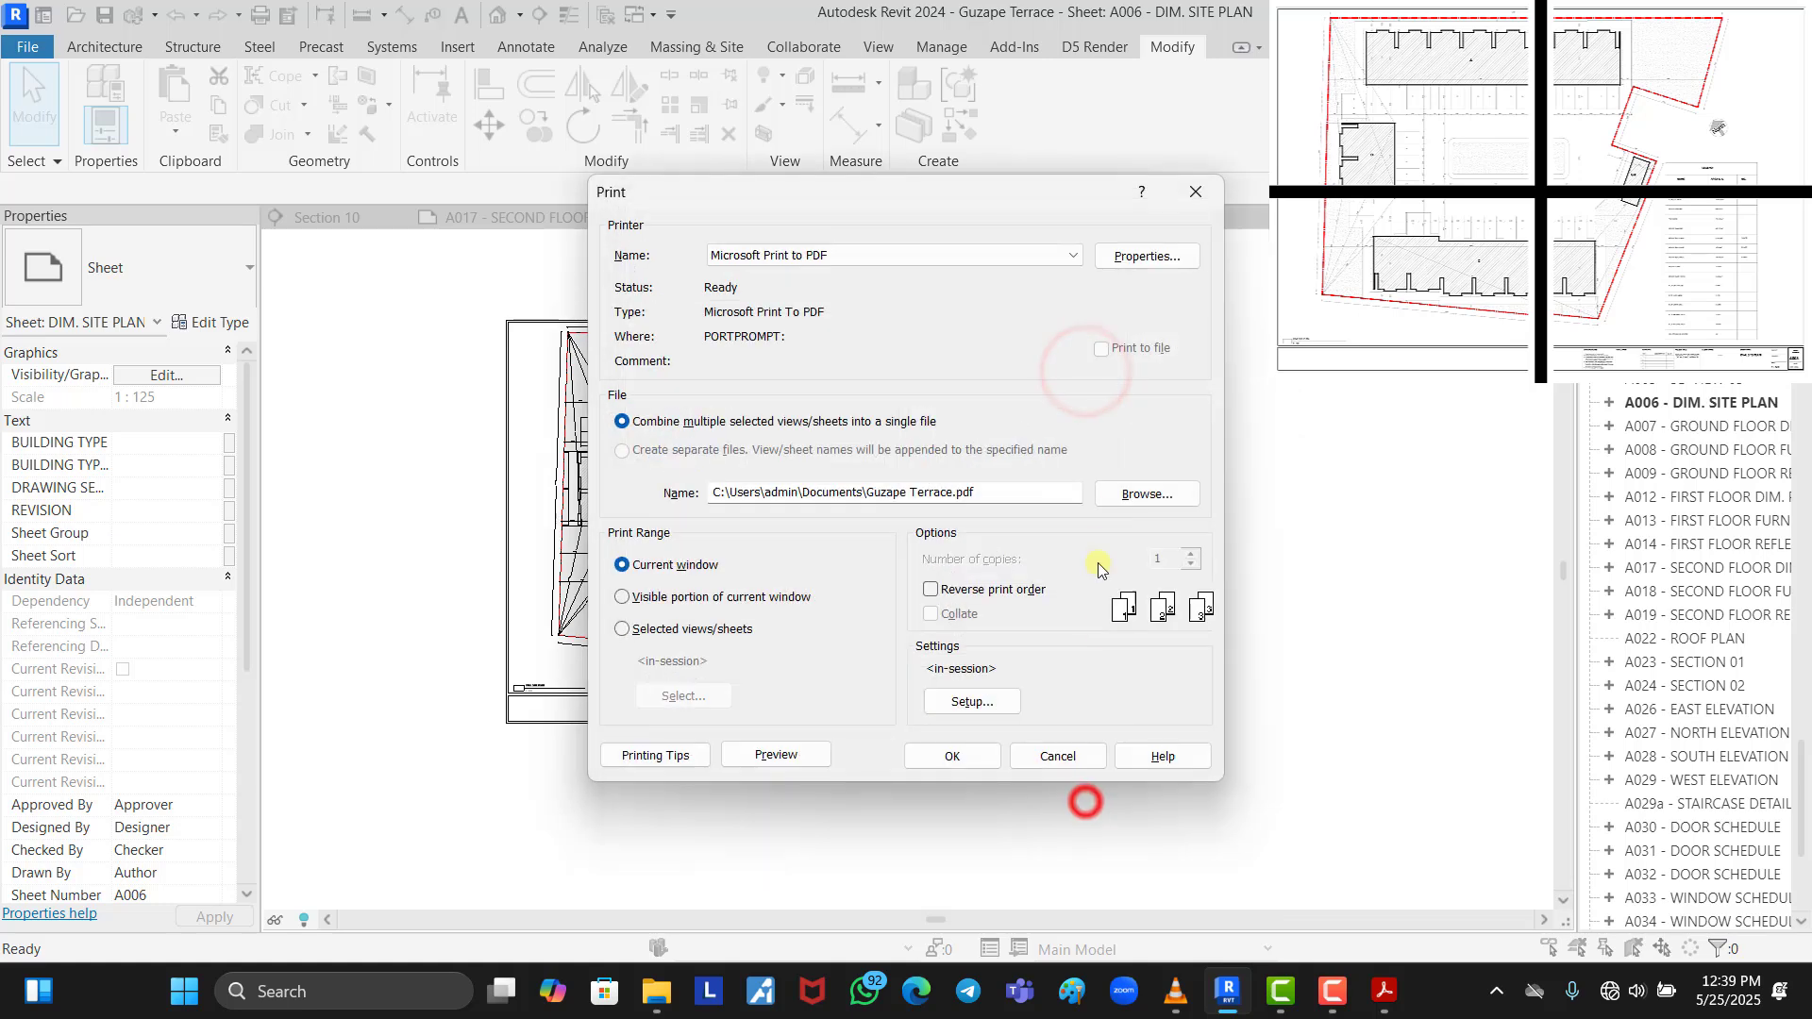
# Print the current sheet to a PDF named 6 in the 01 - WAREHOUSE folder
pyautogui.click(966, 764)
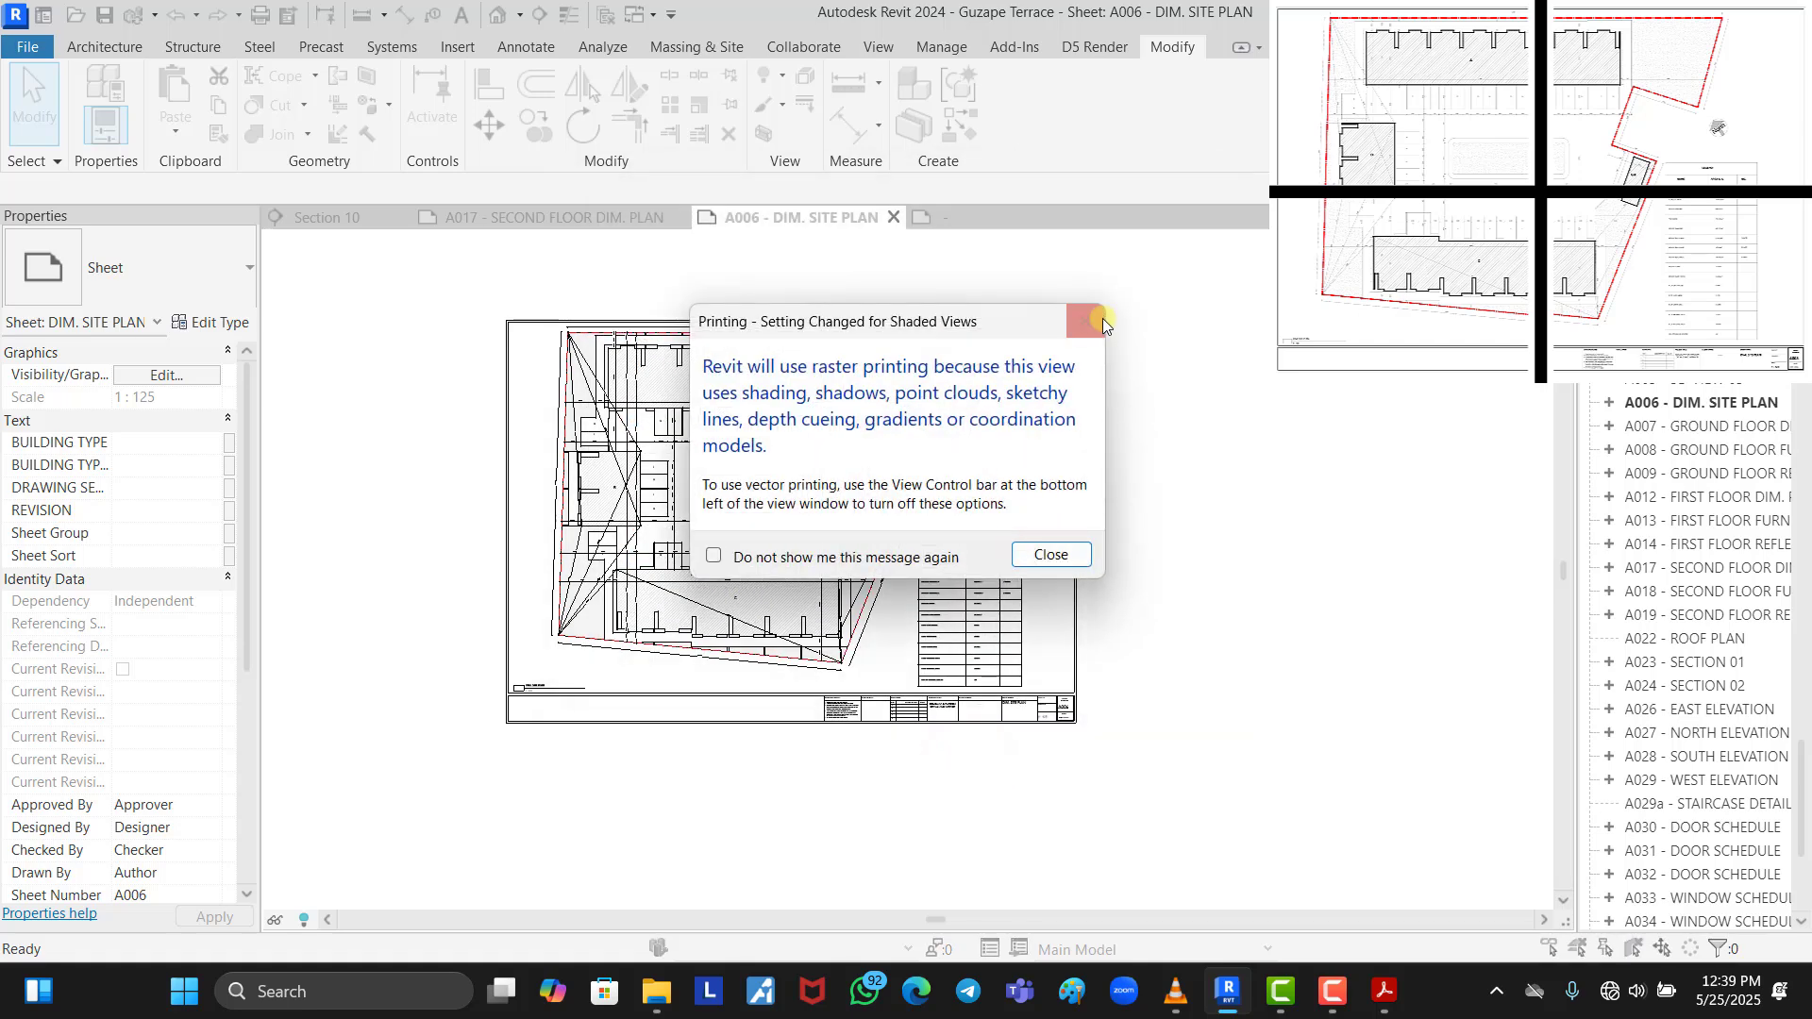
pyautogui.click(1100, 315)
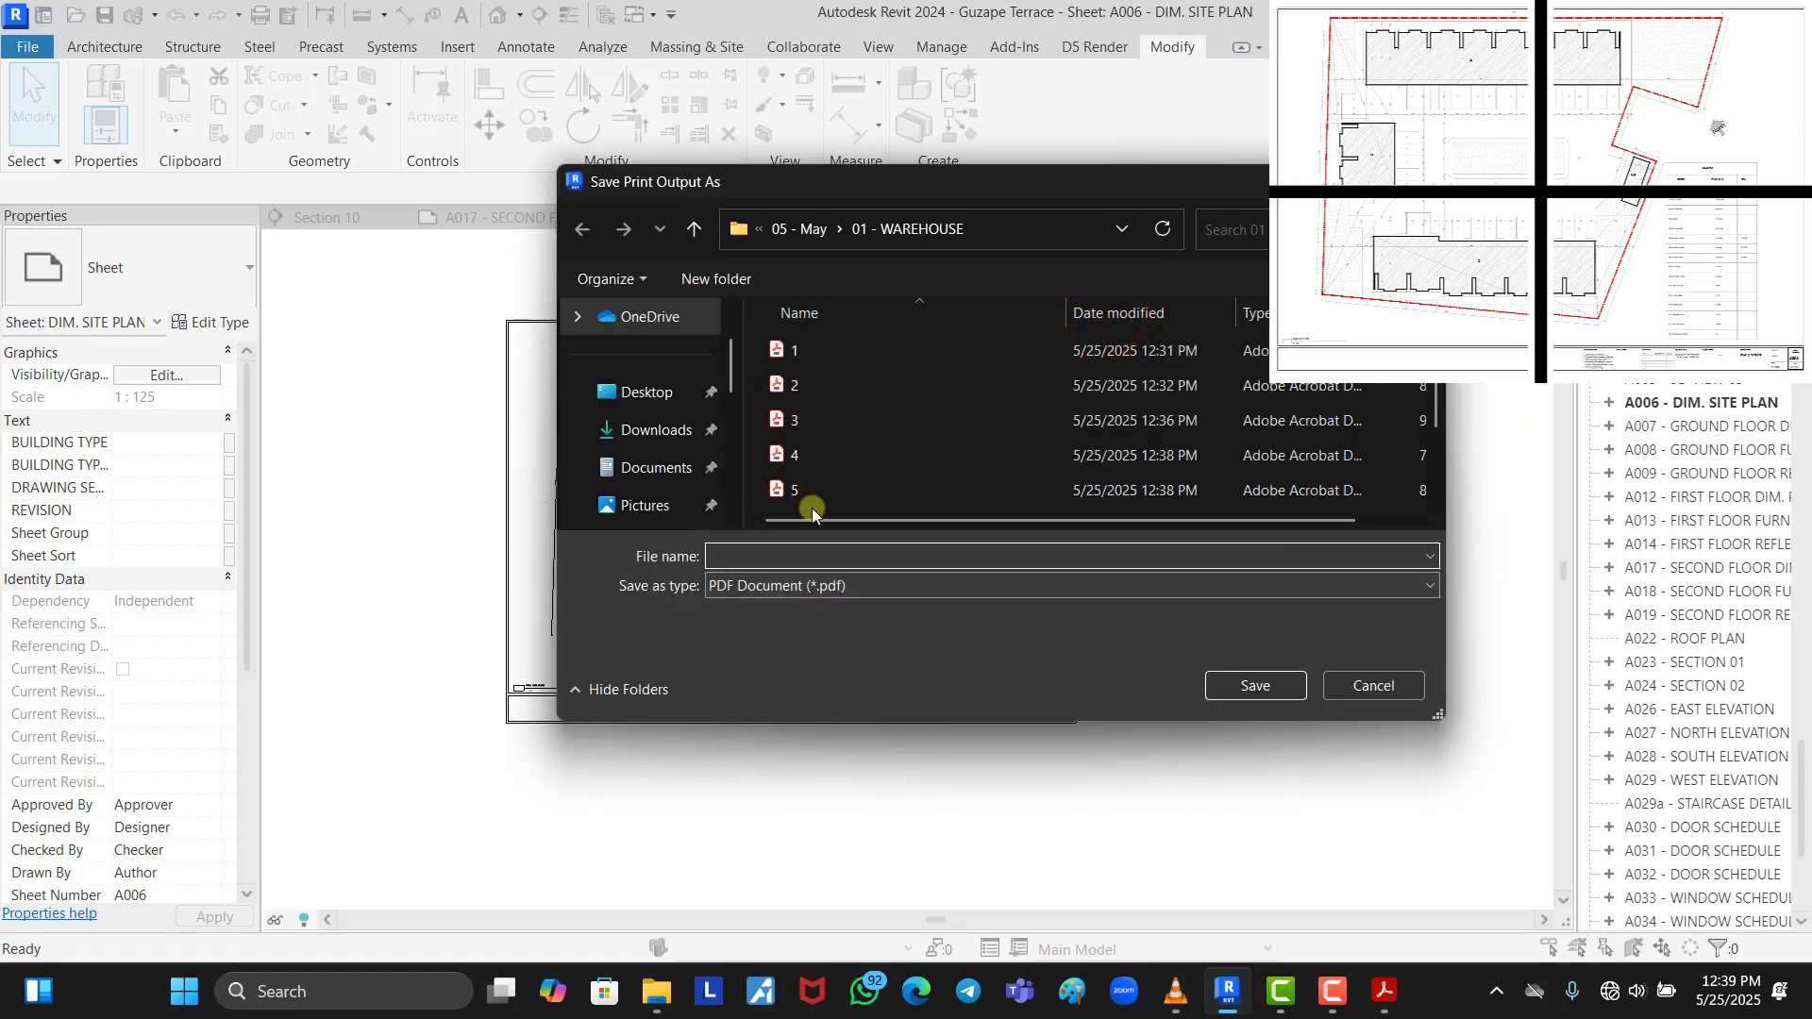
pyautogui.click(840, 484)
pyautogui.click(1236, 687)
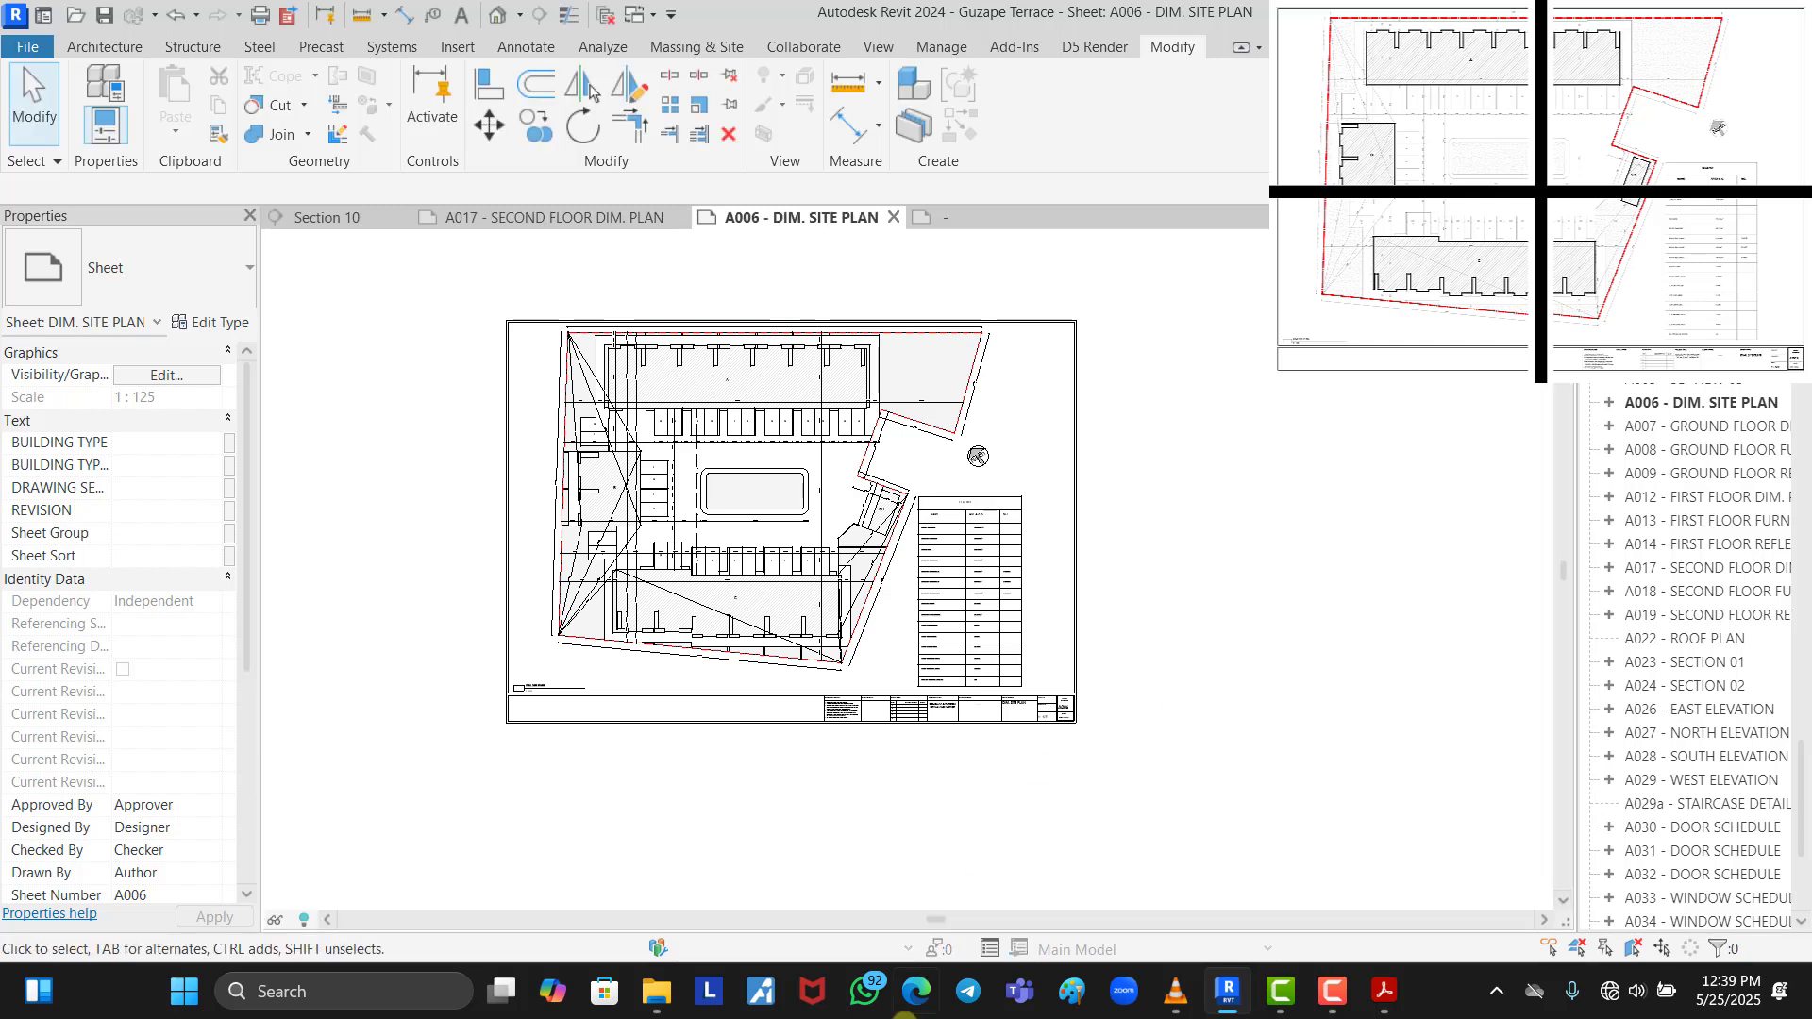
# Open PDF 6 from the 01 - WAREHOUSE folder in a maximized window and check its whole page
pyautogui.click(656, 990)
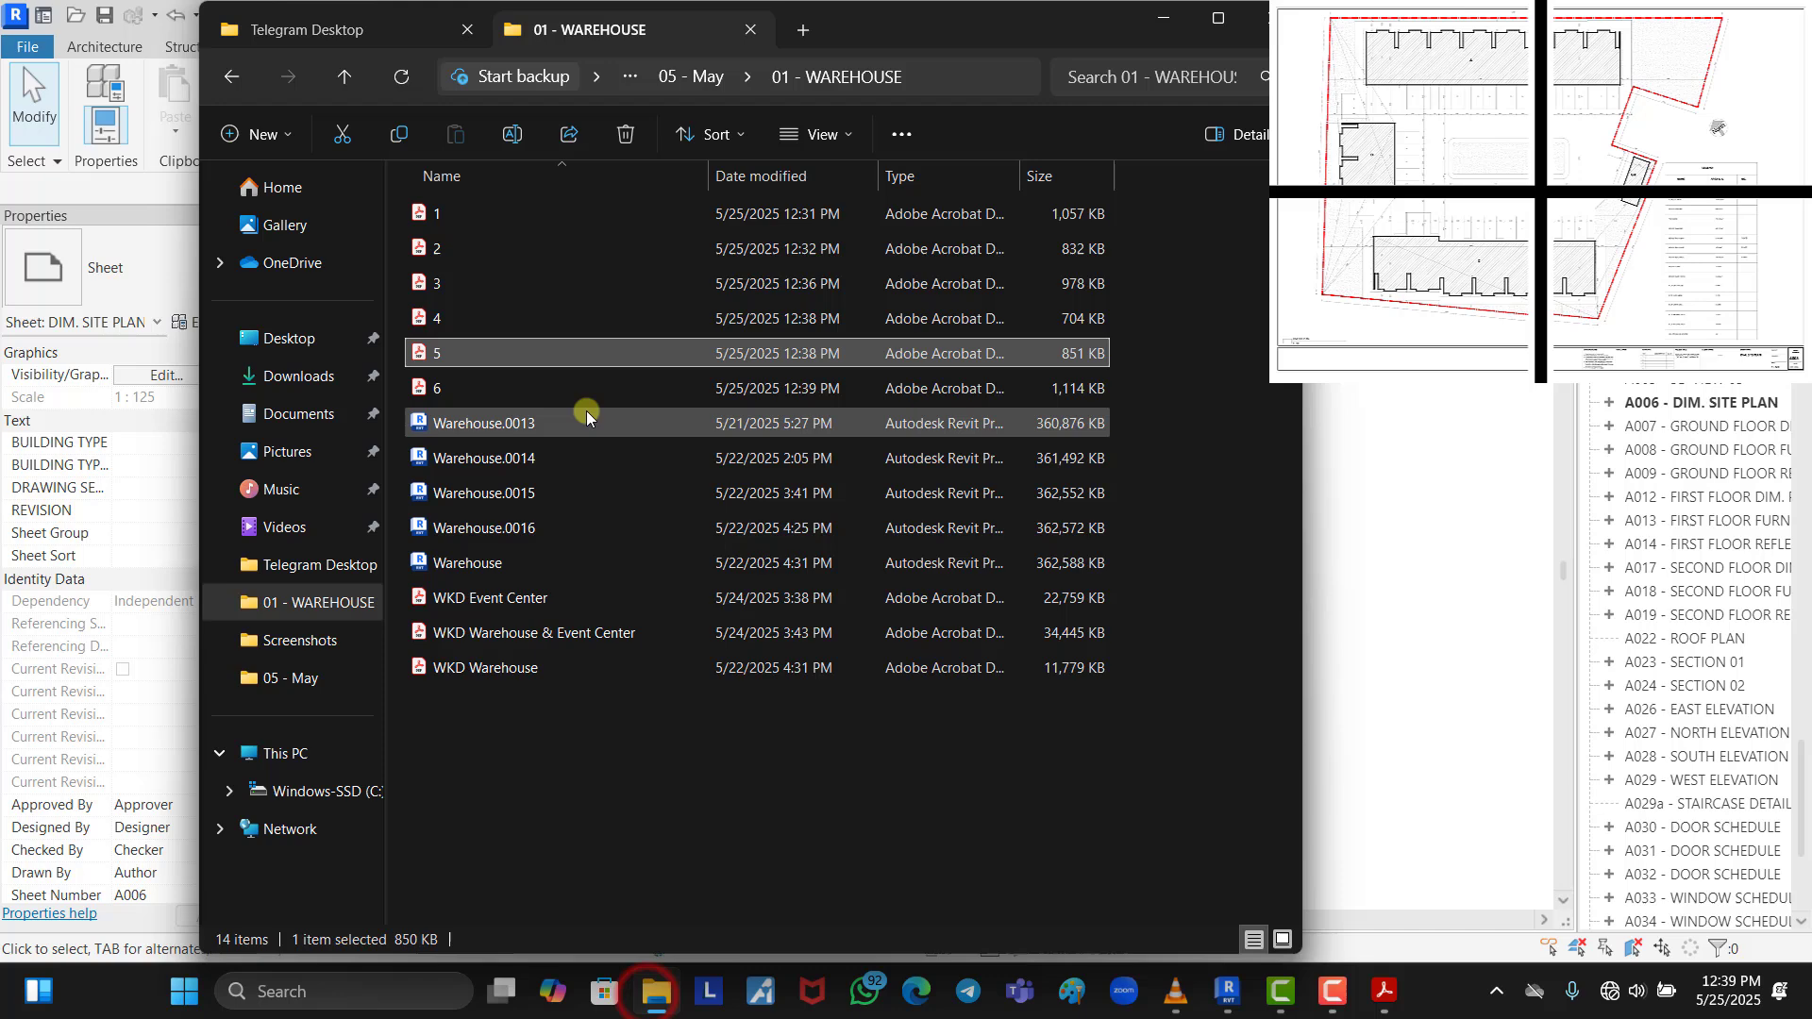
pyautogui.doubleClick(526, 388)
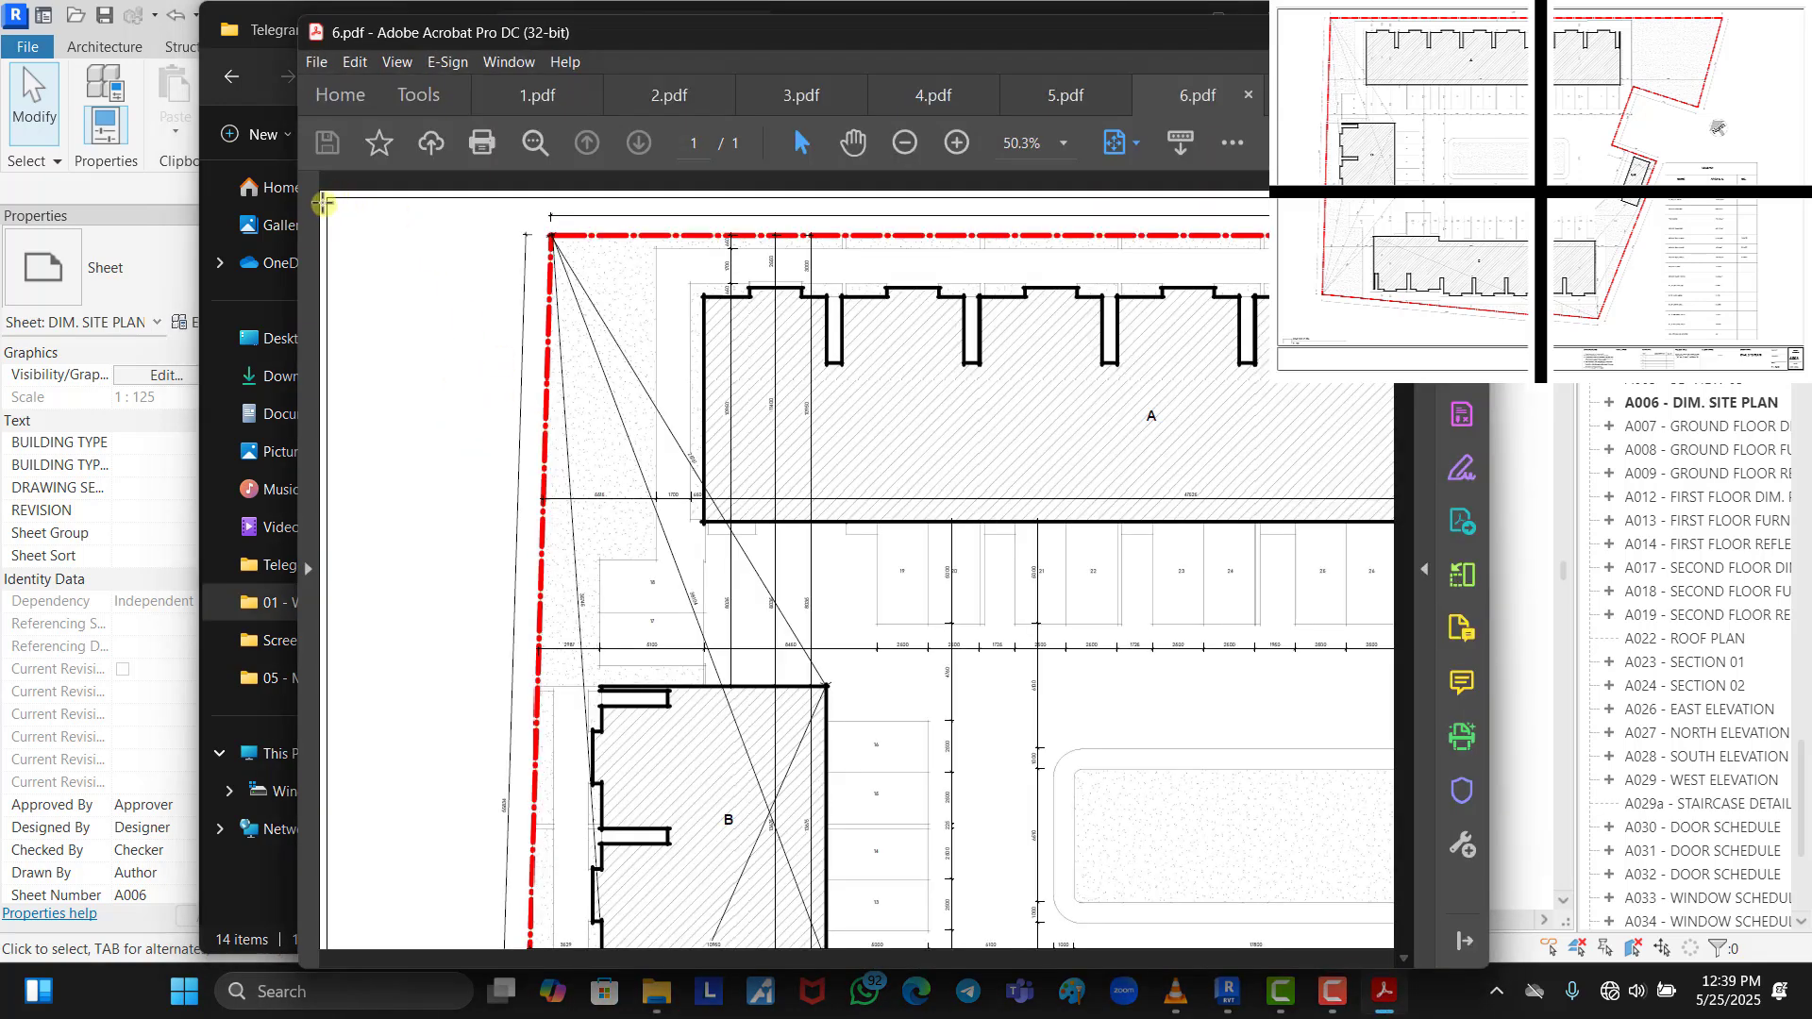
pyautogui.doubleClick(938, 33)
pyautogui.click(793, 120)
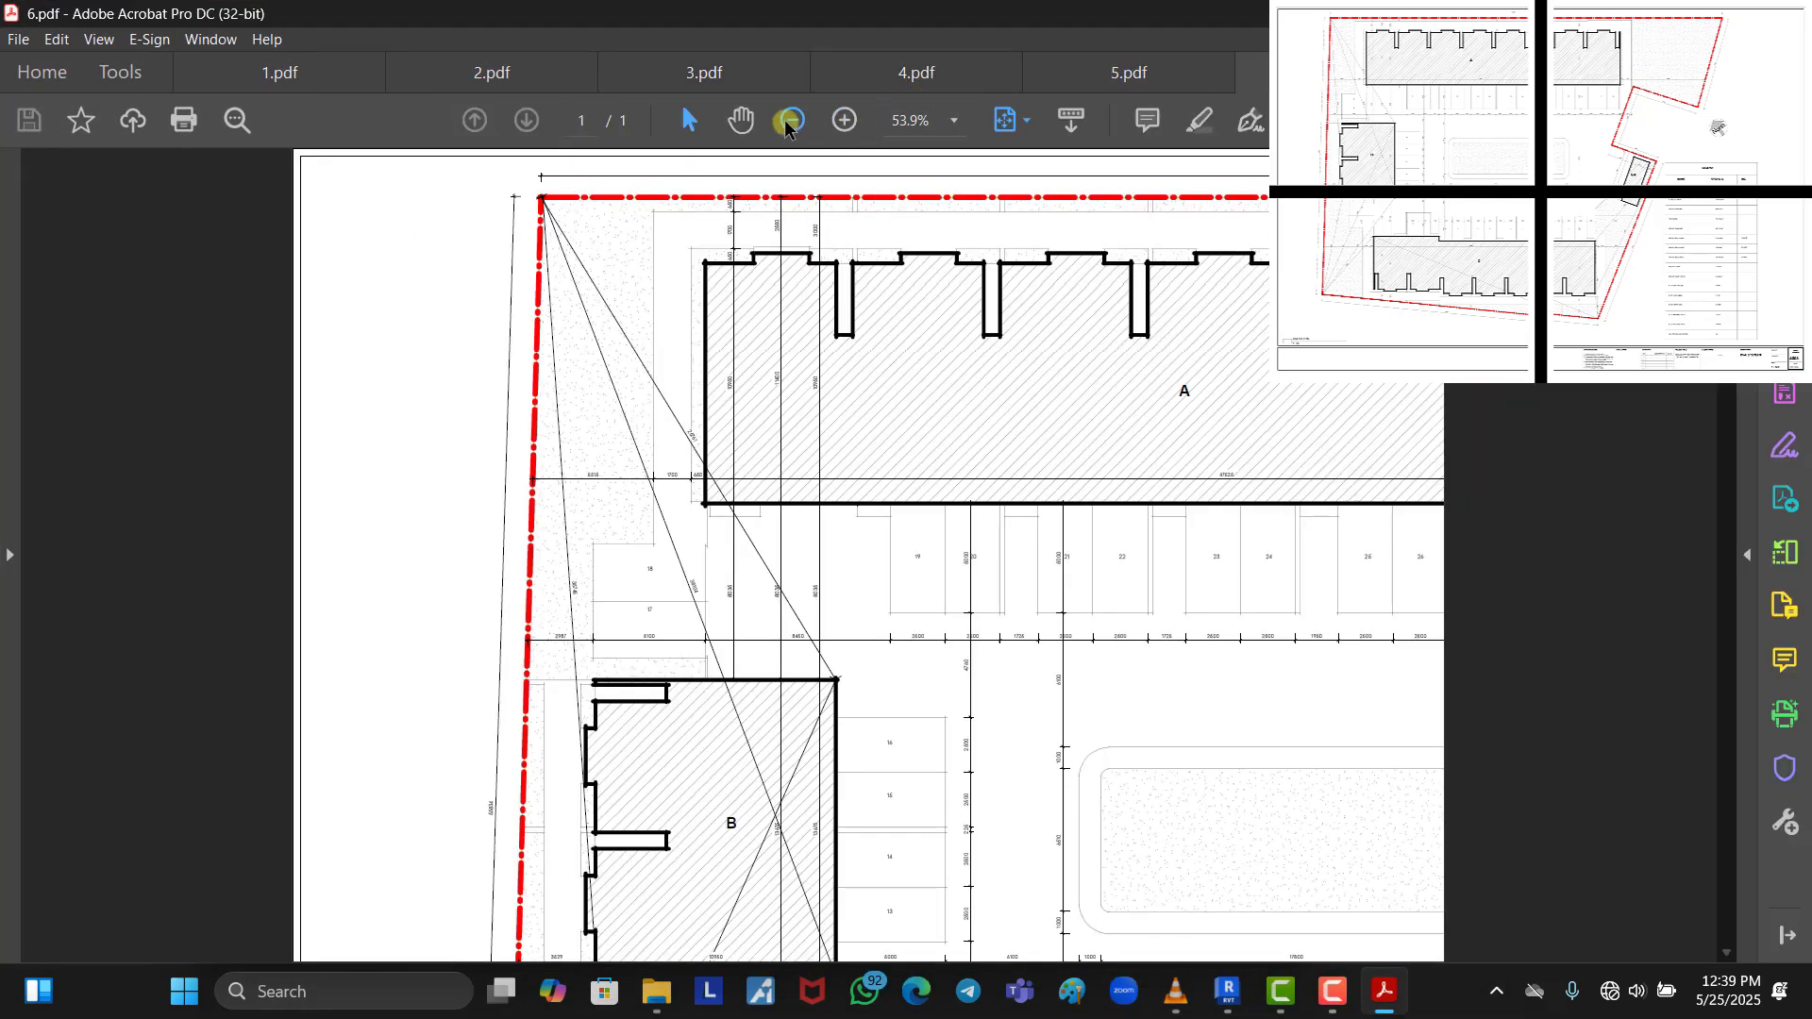
# Review the whole pages of 5.pdf and 4.pdf to compare how the site plan parts fit together
pyautogui.click(1151, 74)
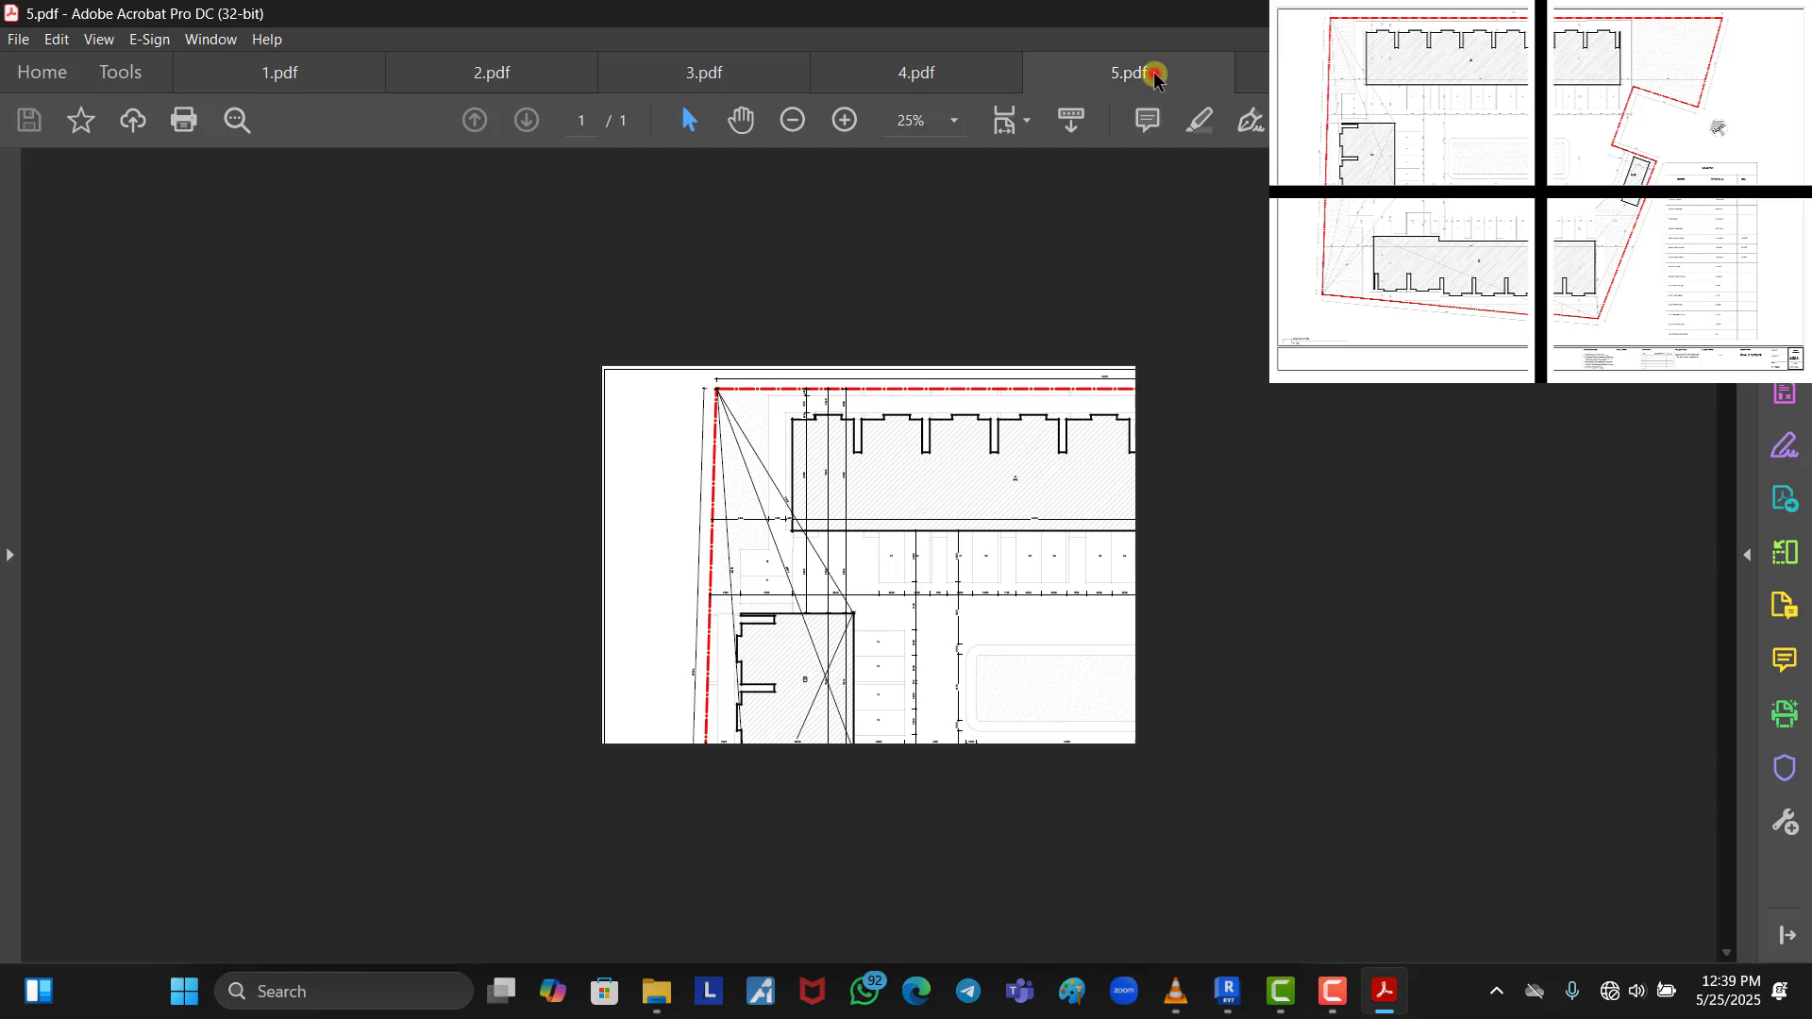
pyautogui.click(792, 120)
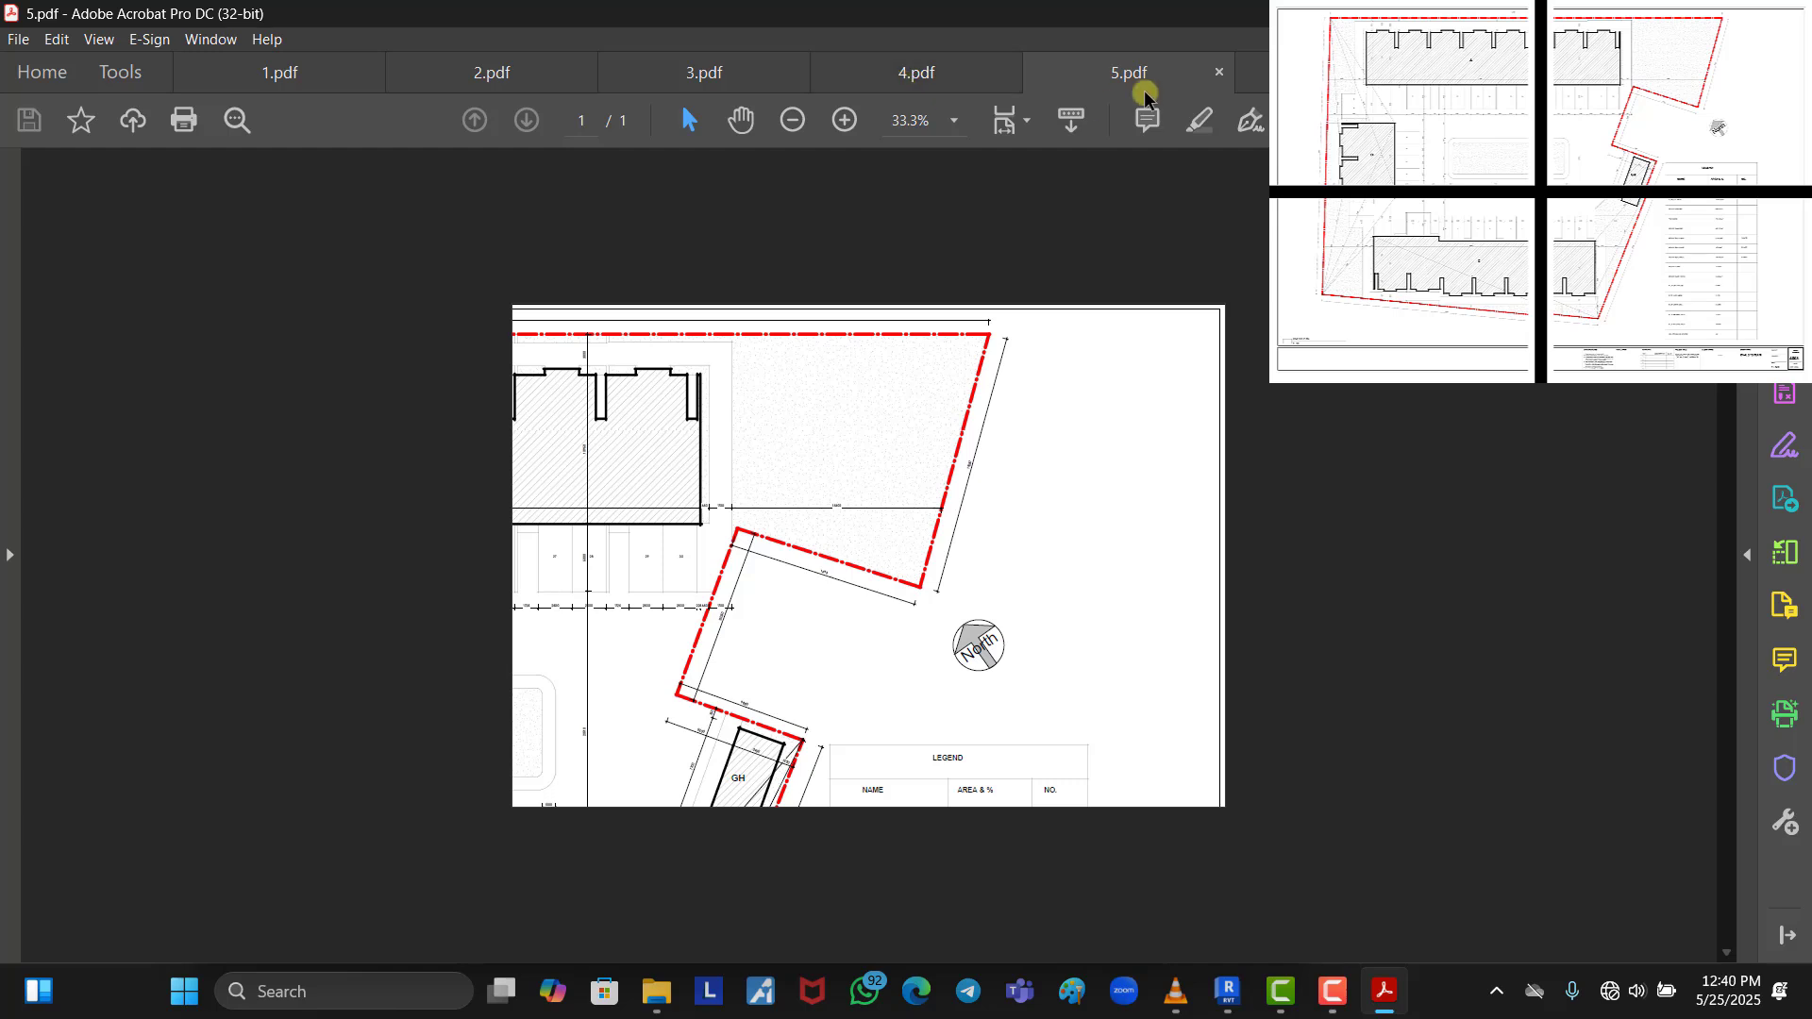
pyautogui.click(1247, 77)
pyautogui.click(1140, 79)
pyautogui.click(944, 75)
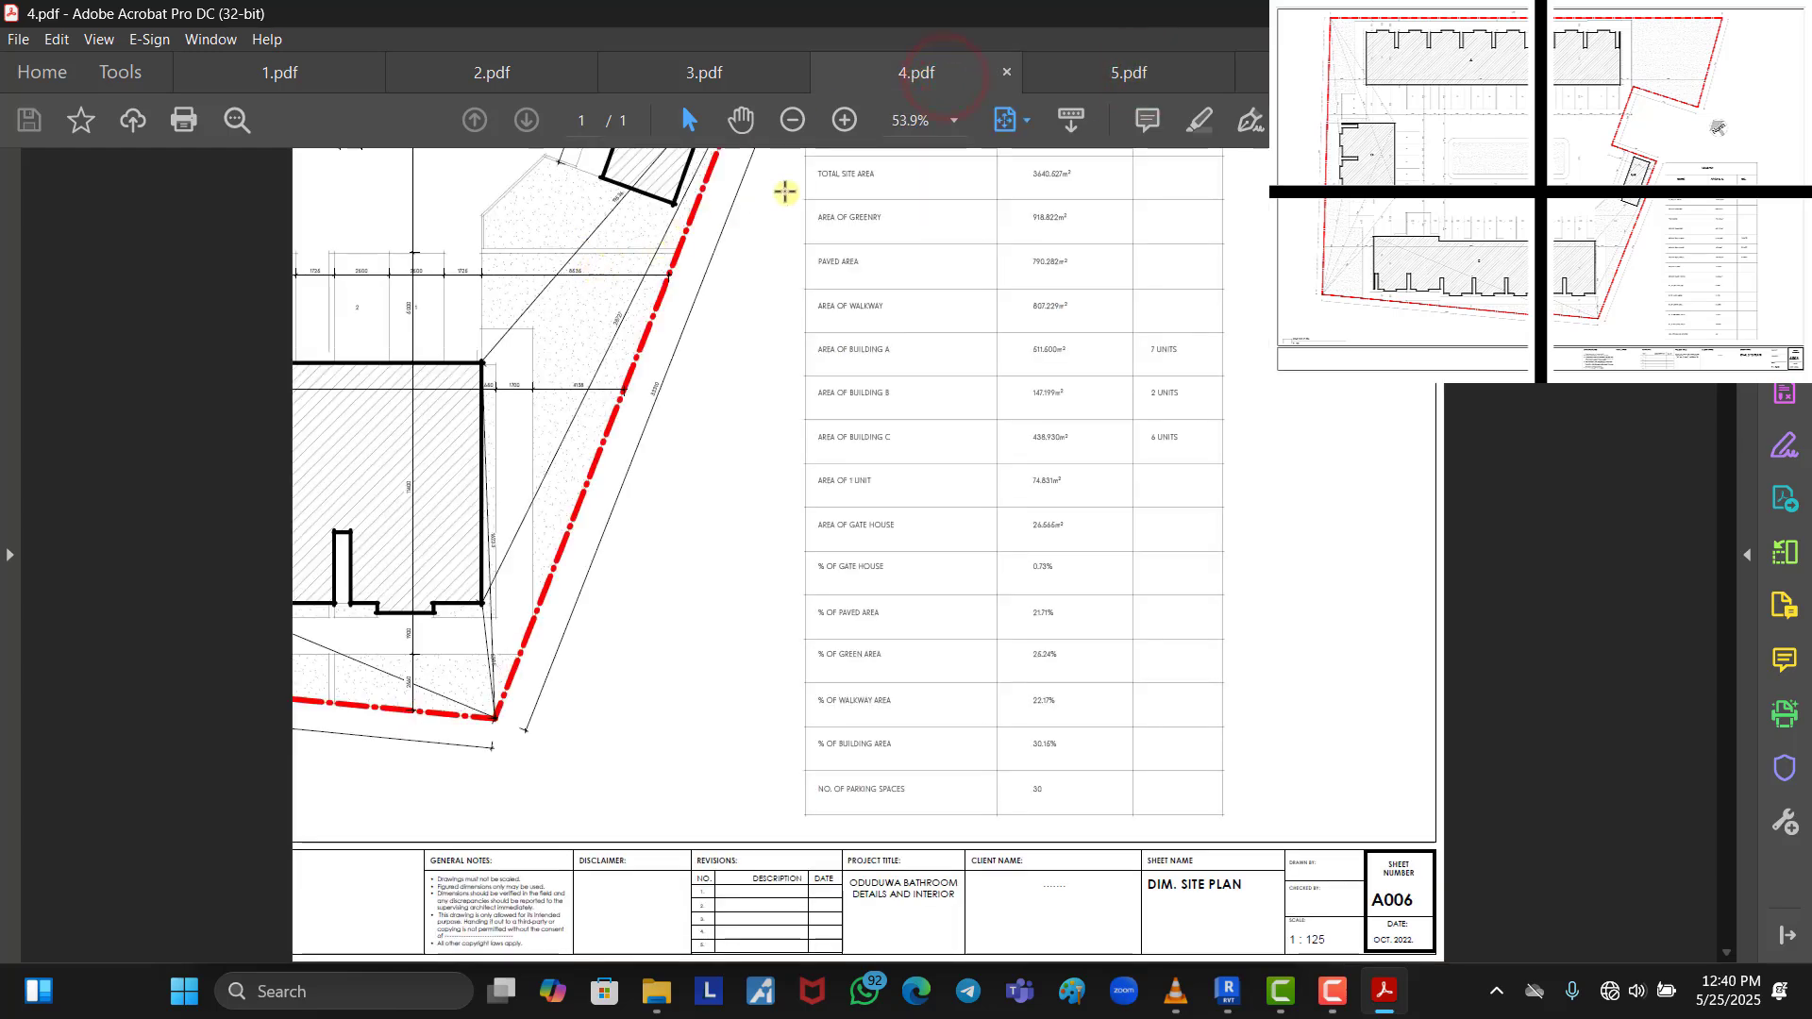
pyautogui.click(795, 120)
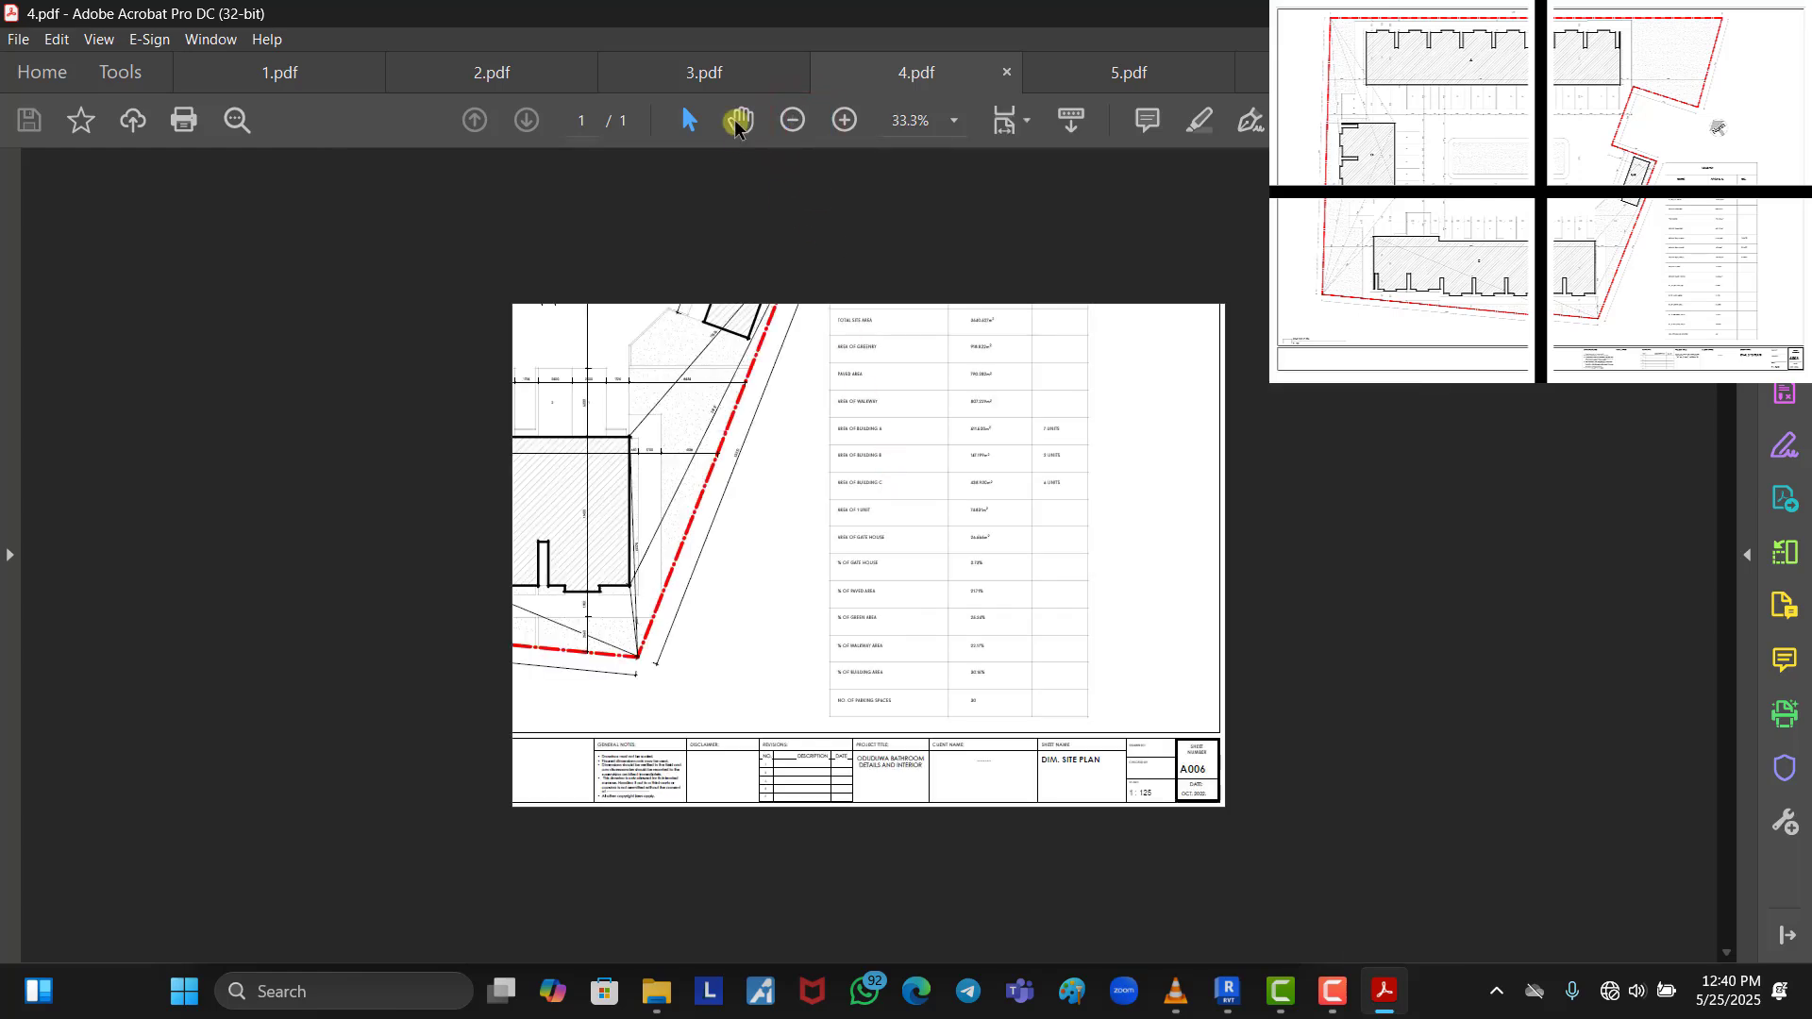
# Review the whole page of 3.pdf, then switch to Revit to compare it with the full site plan sheet
pyautogui.click(732, 76)
pyautogui.click(793, 120)
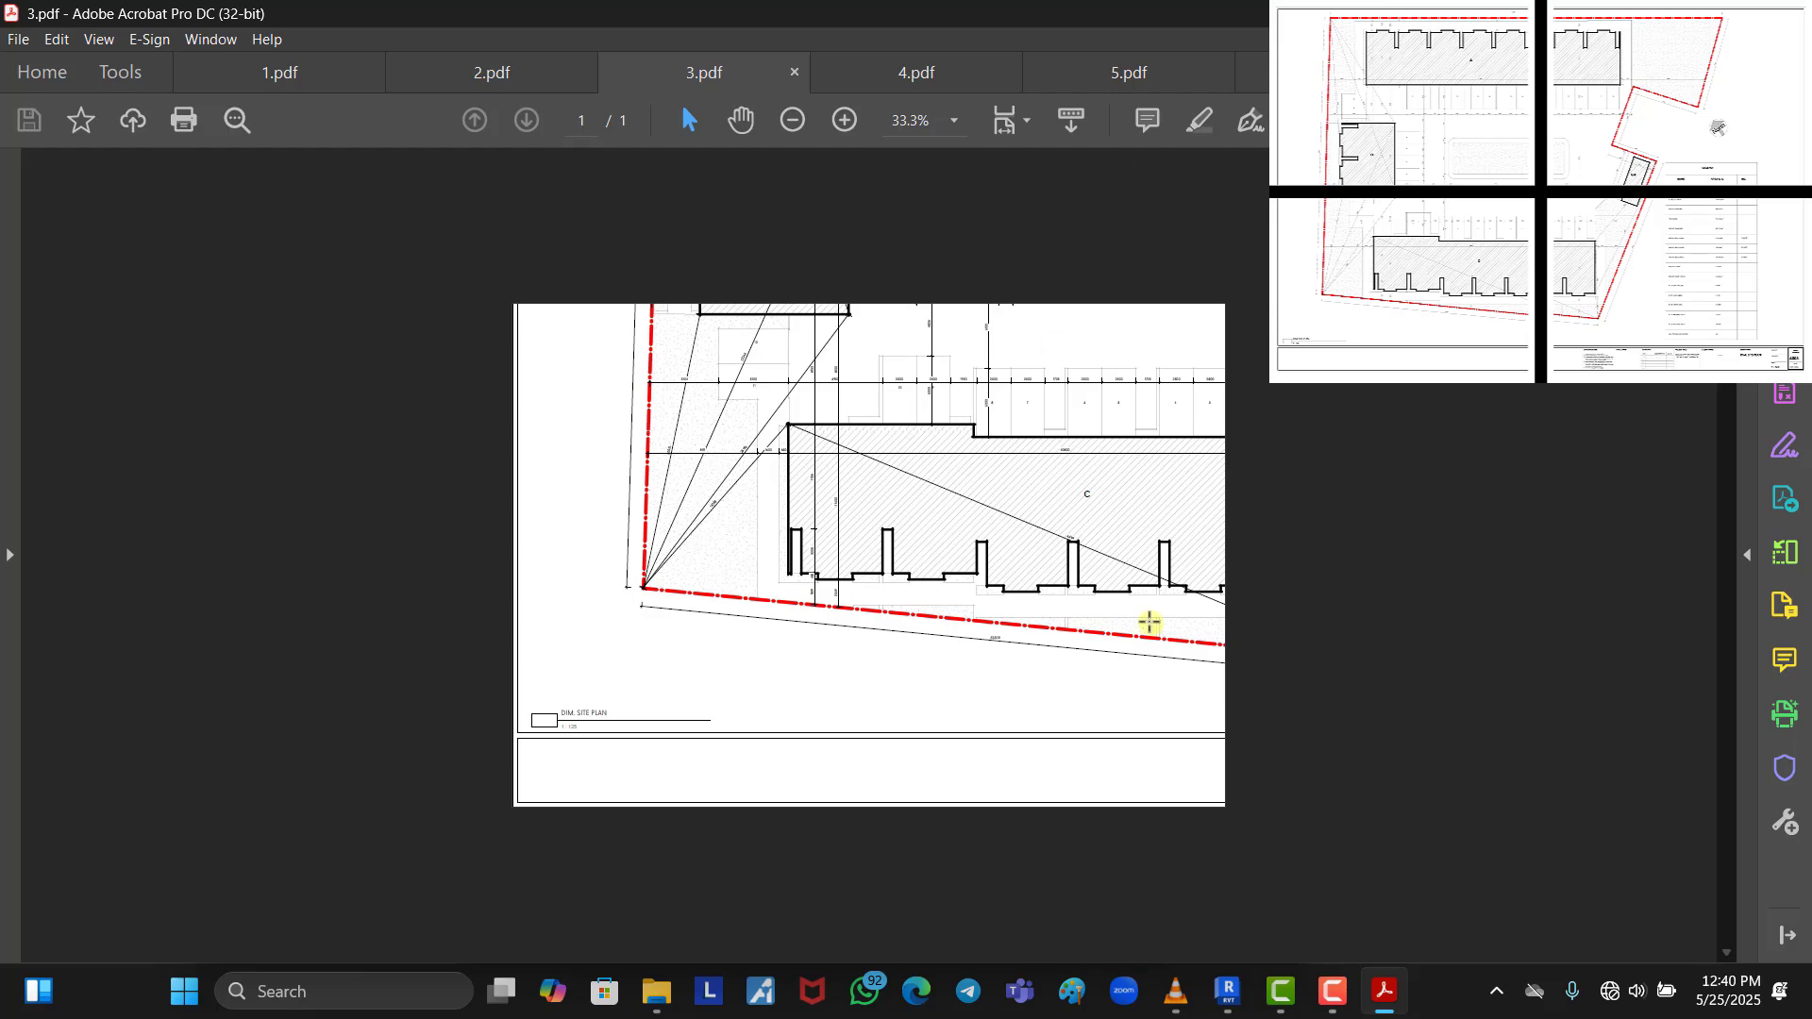
pyautogui.click(1227, 992)
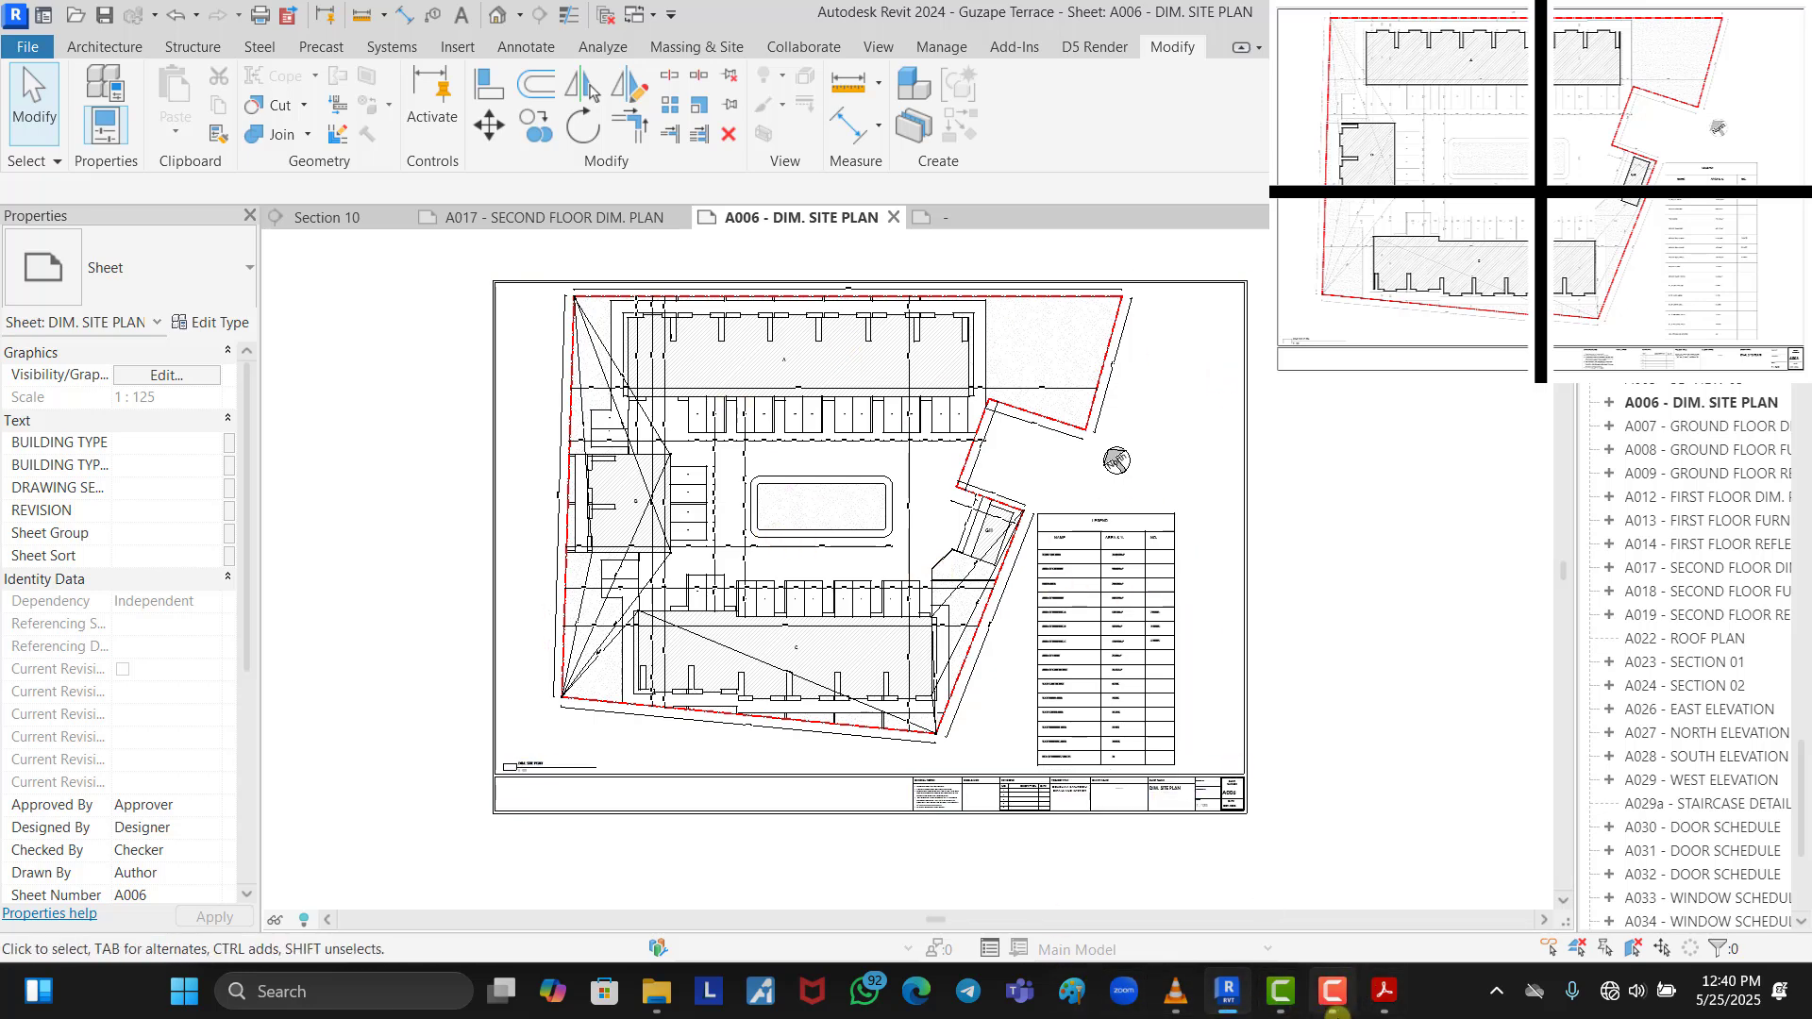
# Switch back to Acrobat and review the site plan parts in 6.pdf, 5.pdf and 4.pdf
pyautogui.moveTo(1379, 987)
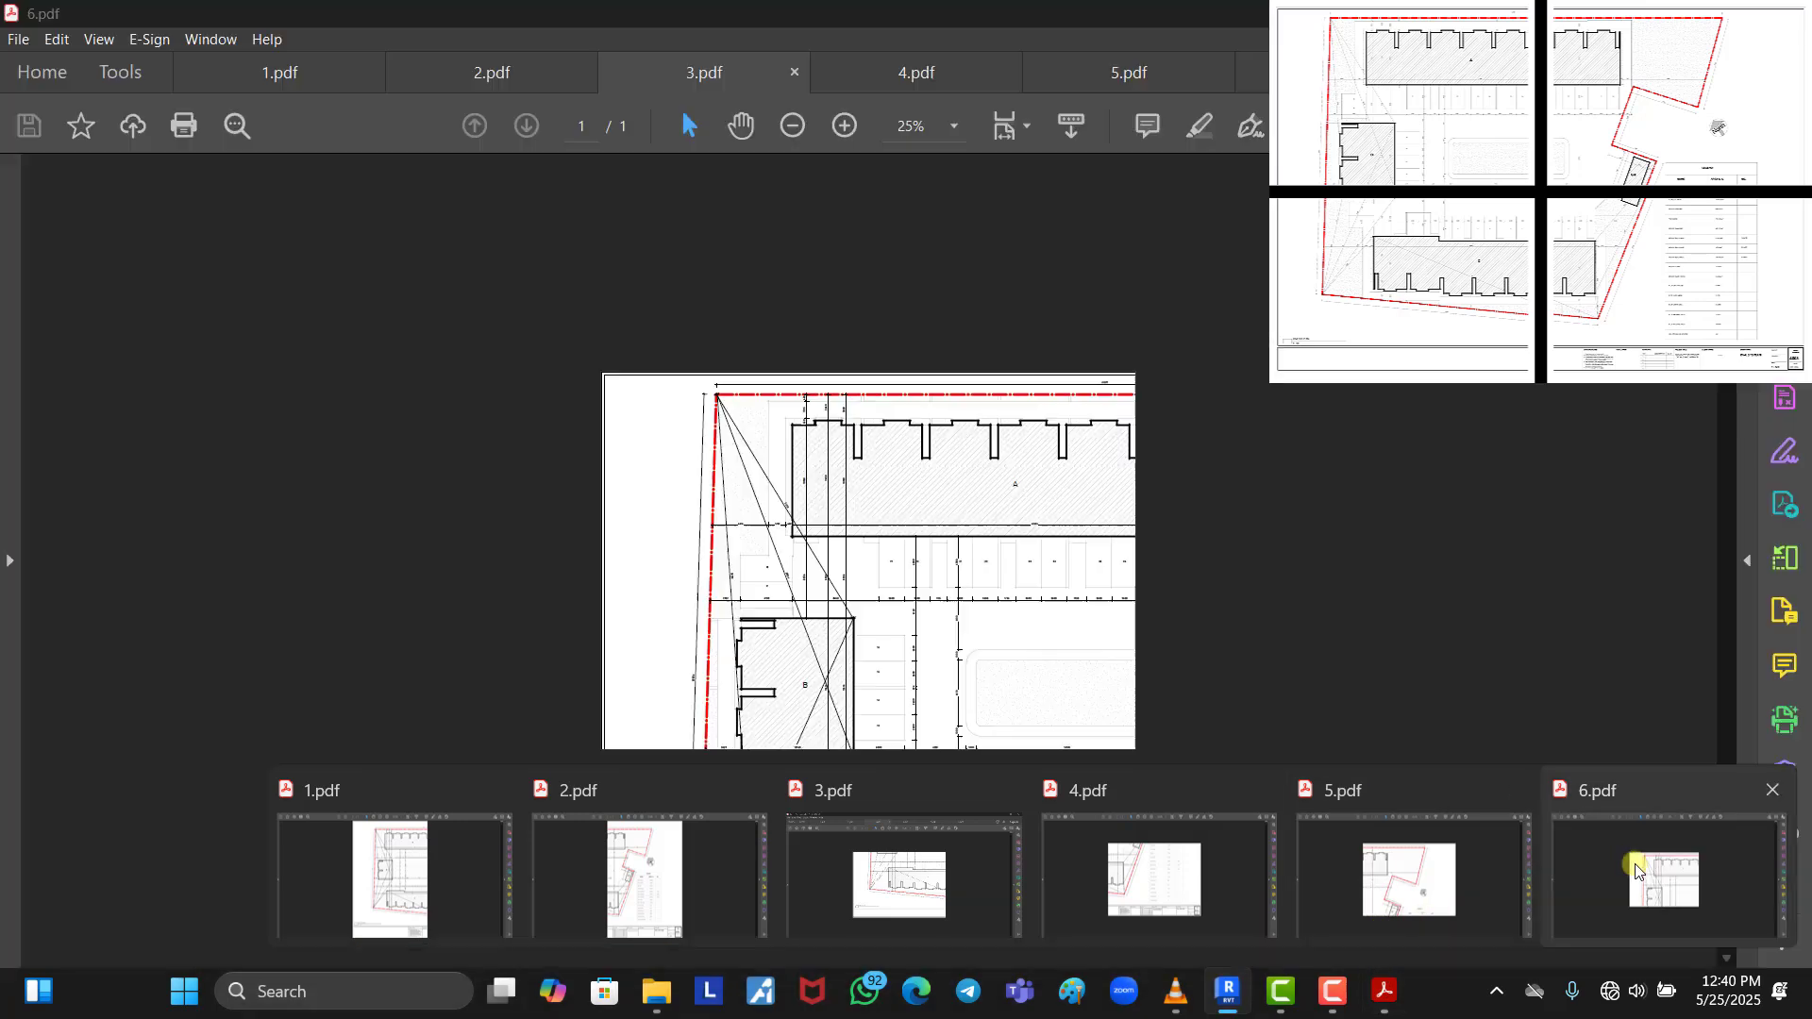
pyautogui.moveTo(1465, 862)
pyautogui.click(1660, 866)
pyautogui.click(1113, 71)
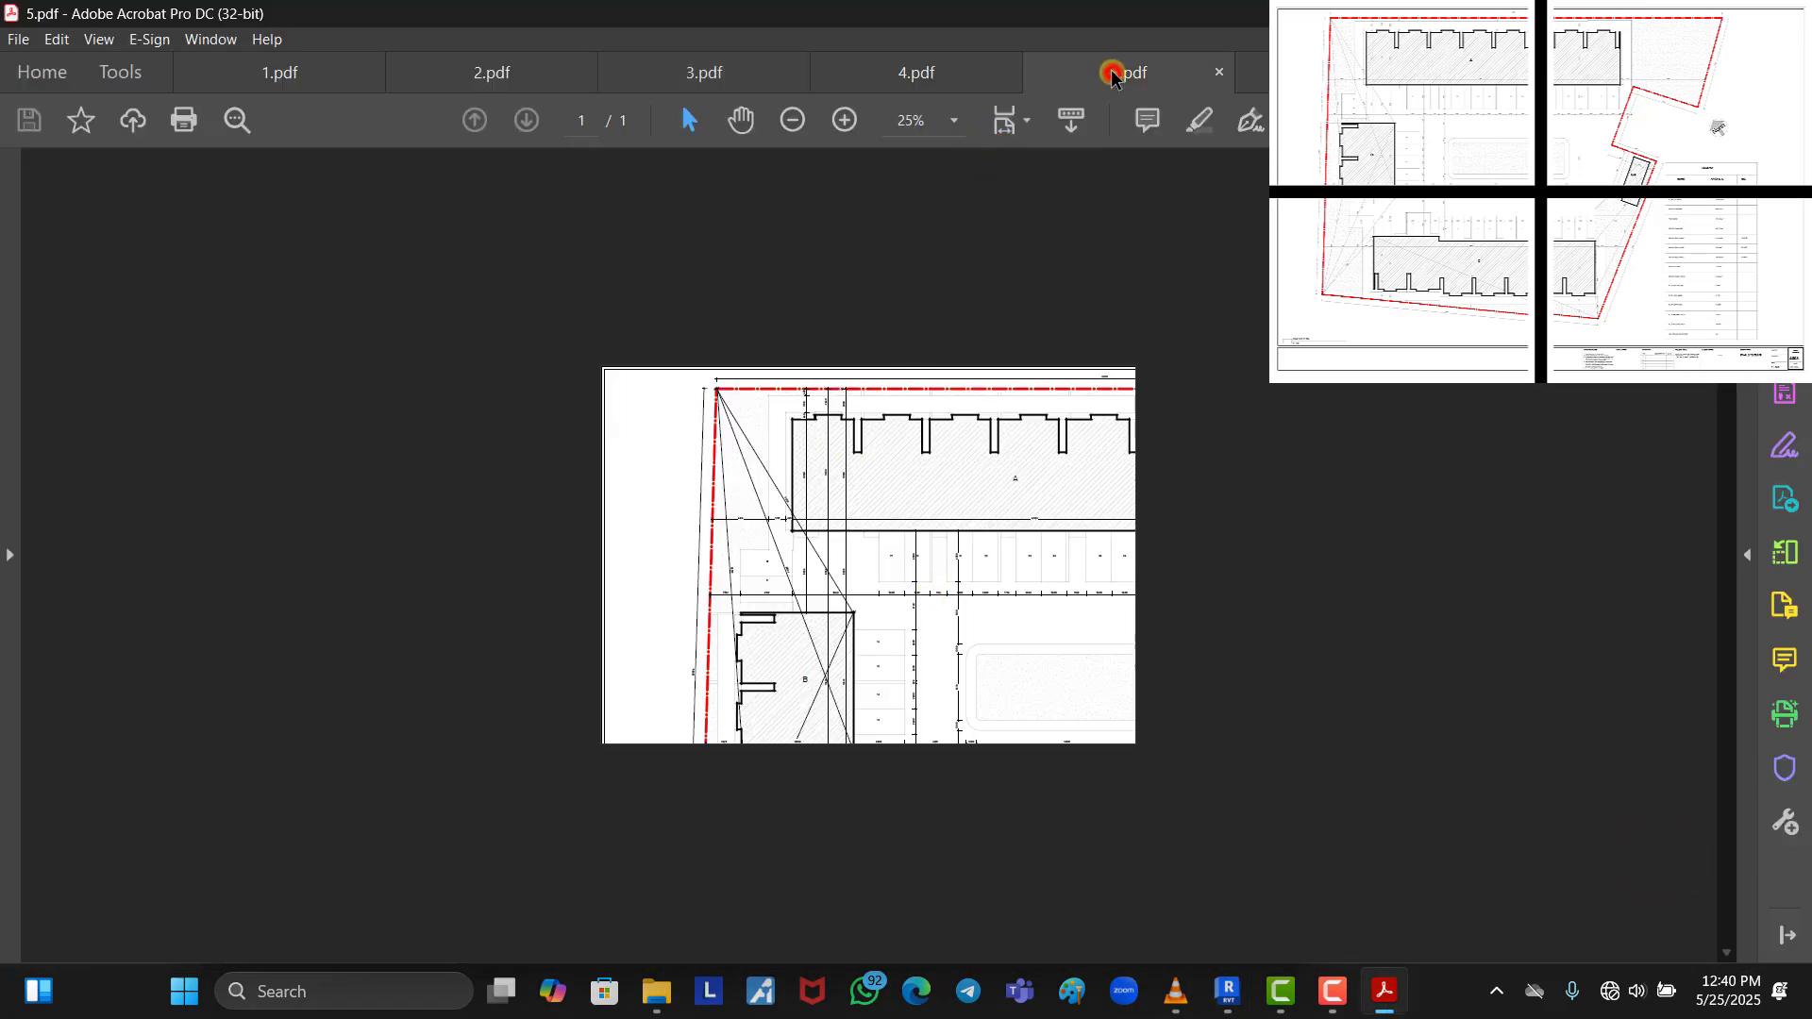
pyautogui.click(911, 71)
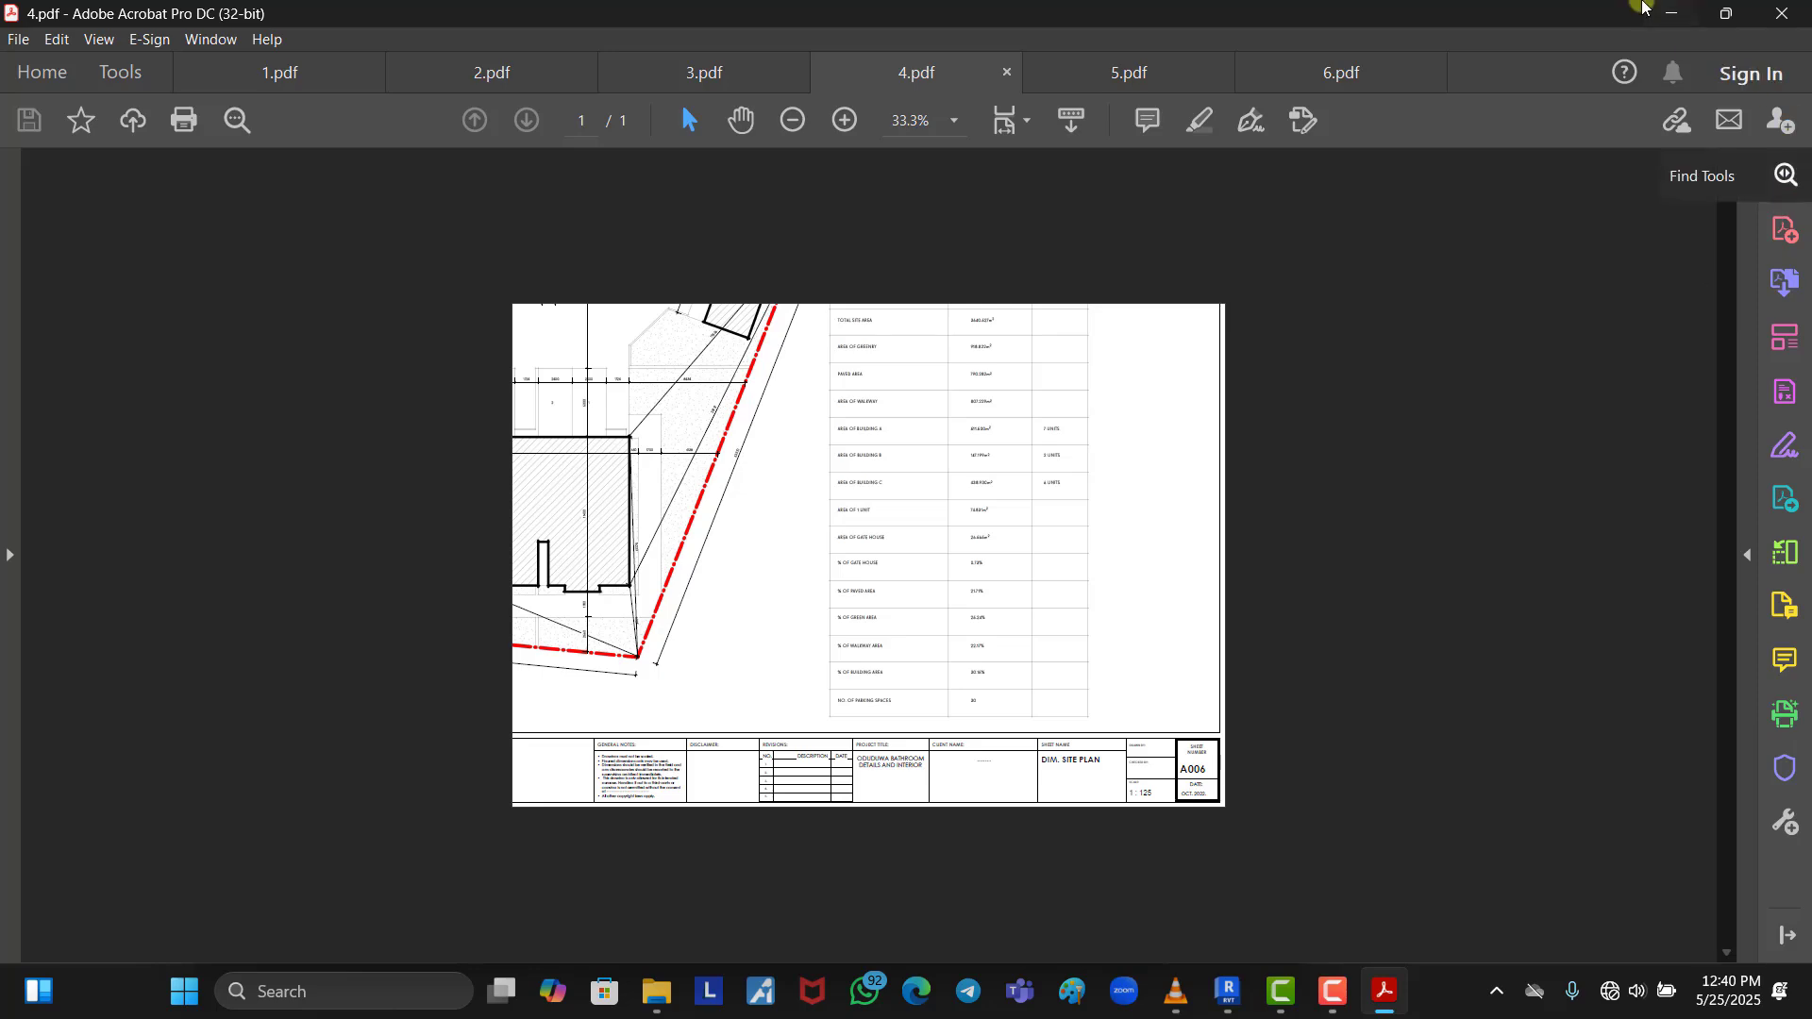
# Return to Revit and set the print setup to centered paper placement and fit to page, dismissing the offer to save the settings
pyautogui.click(1670, 14)
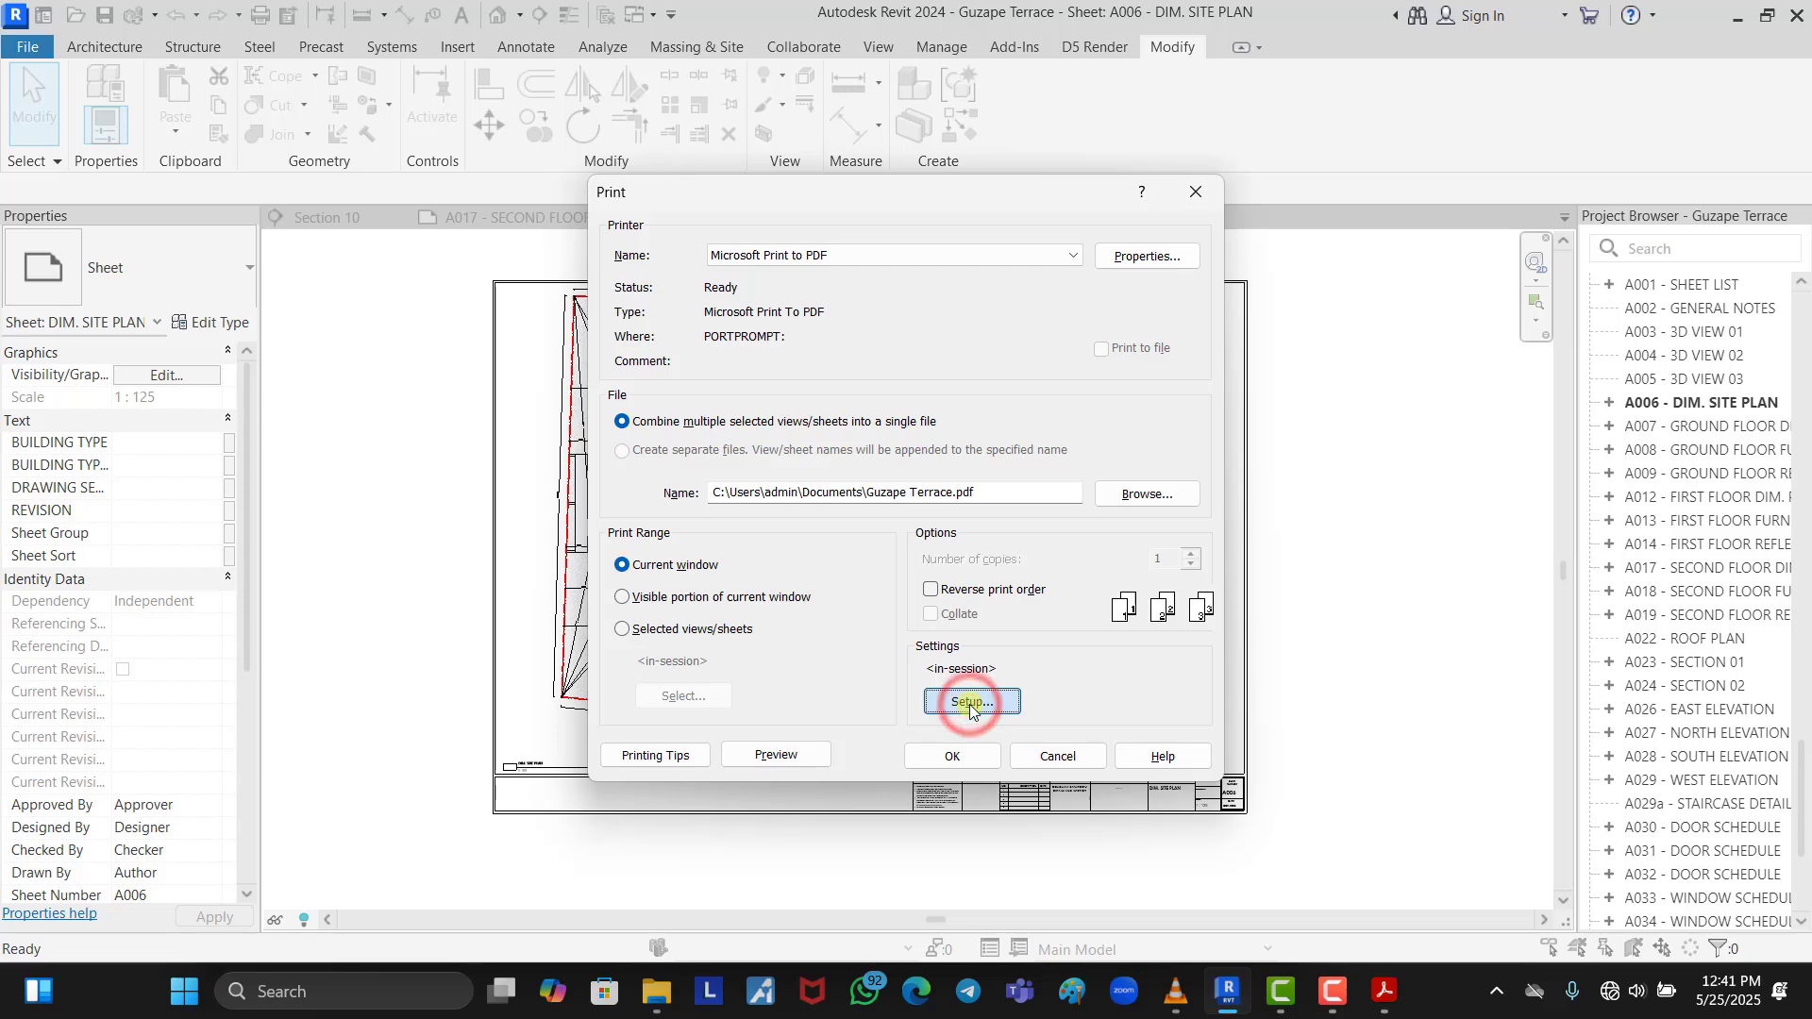
pyautogui.click(970, 704)
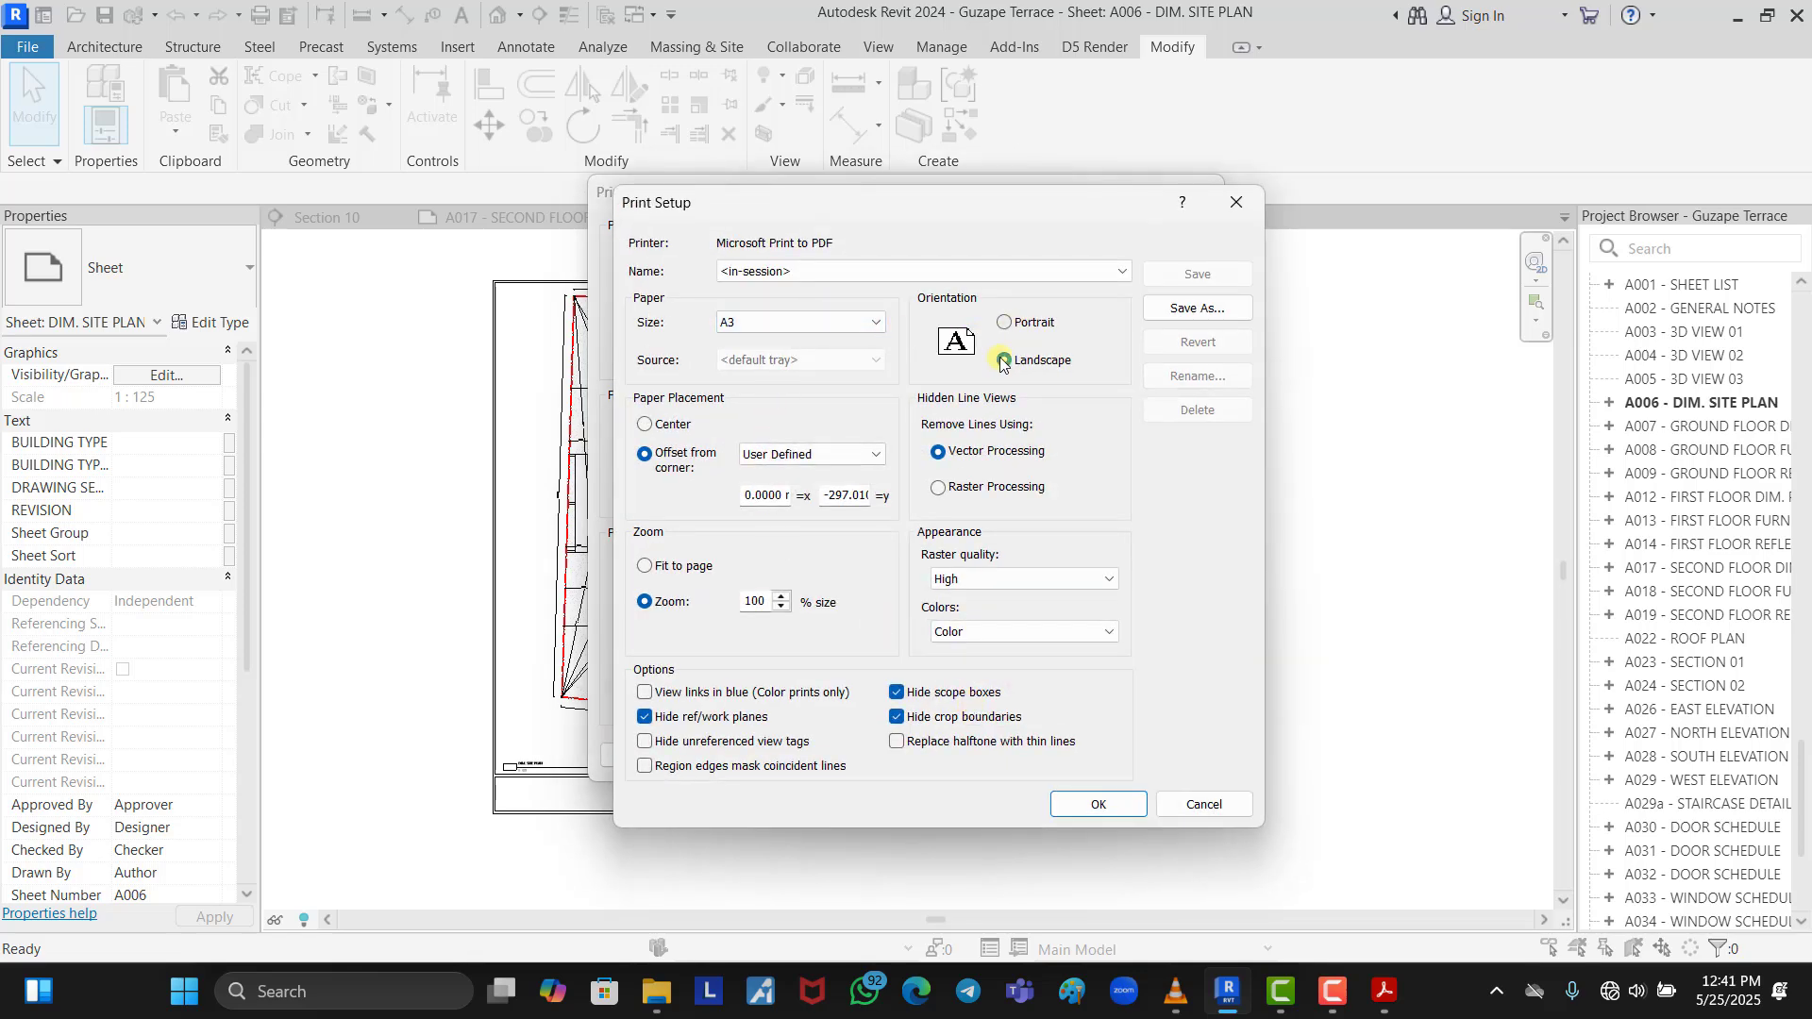
pyautogui.click(644, 424)
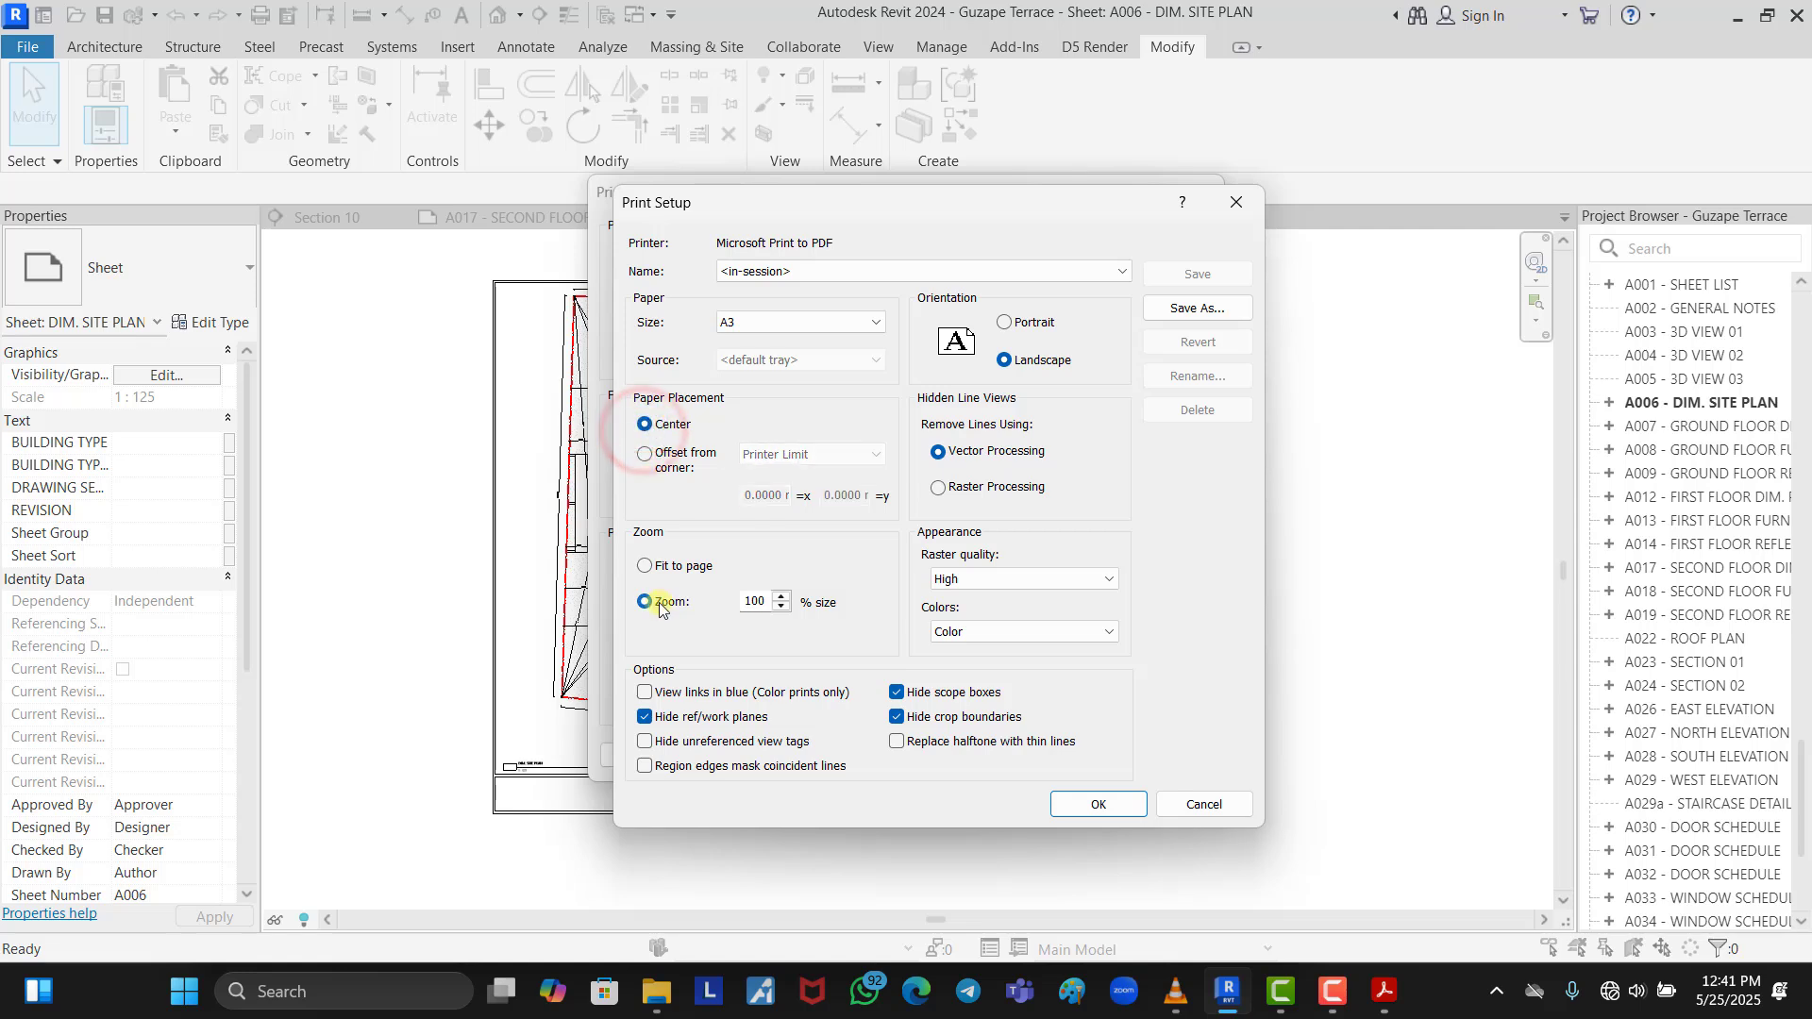
pyautogui.click(646, 567)
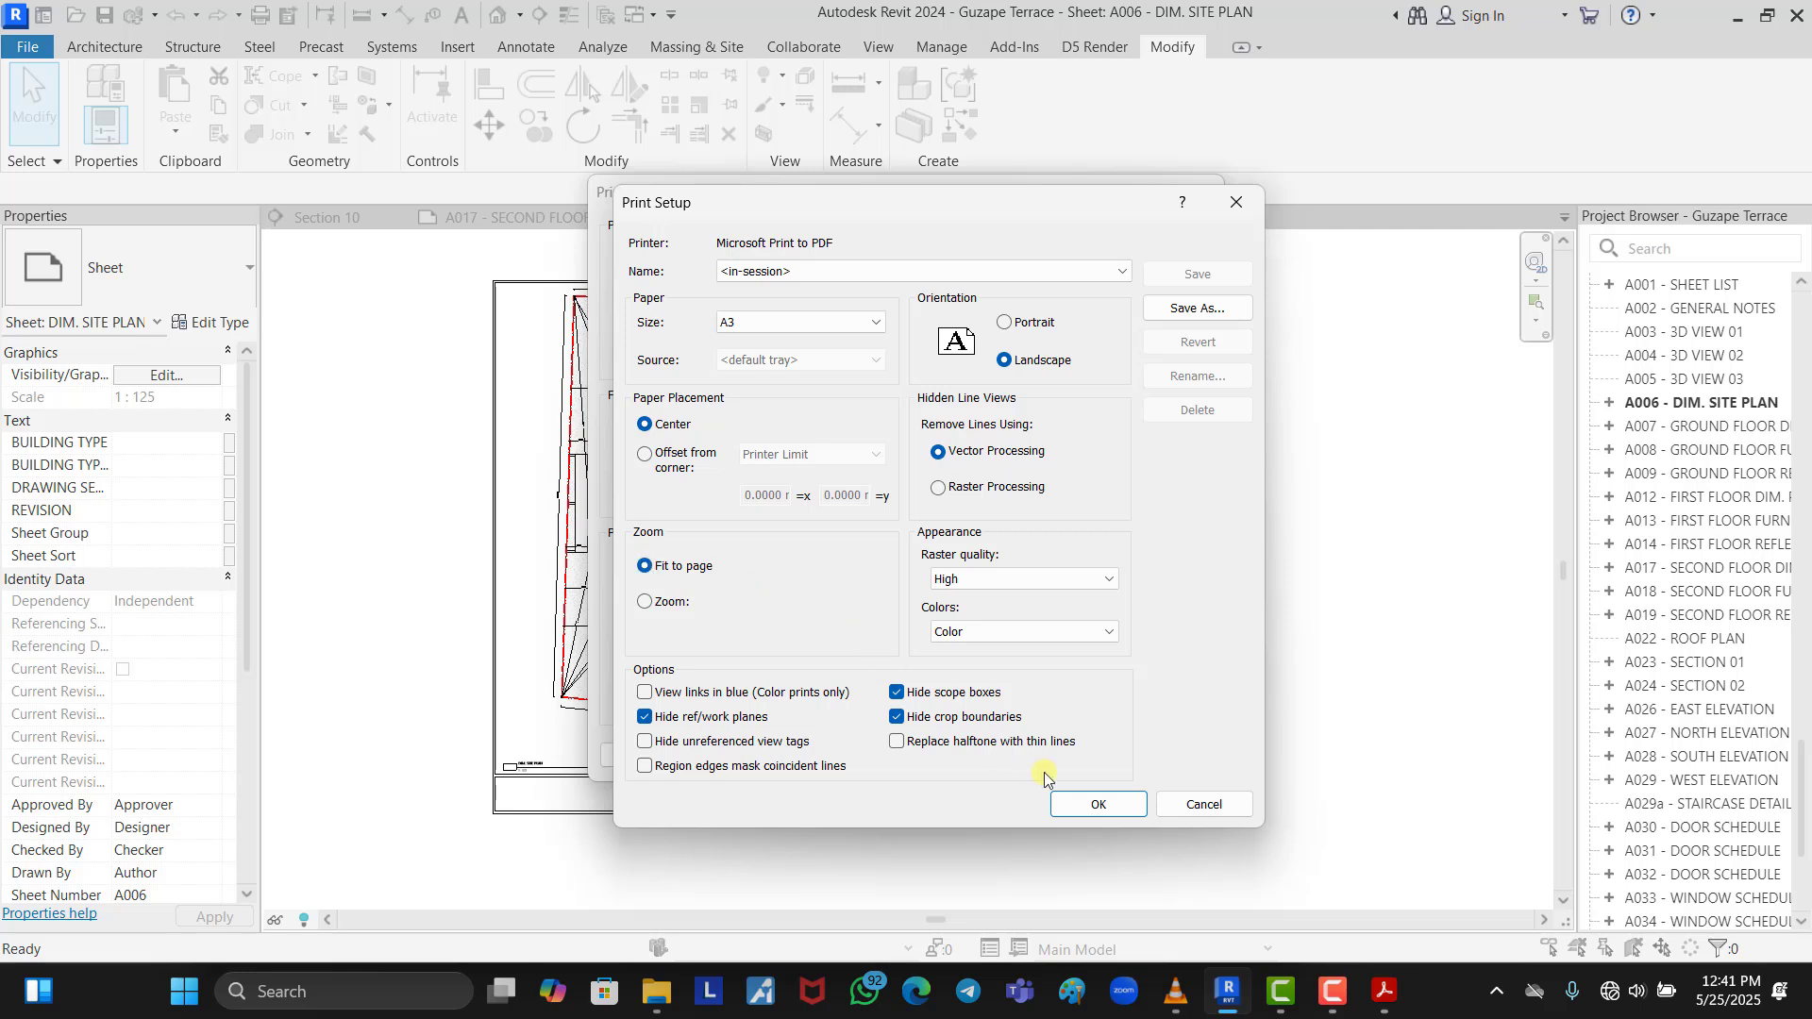
pyautogui.click(1095, 803)
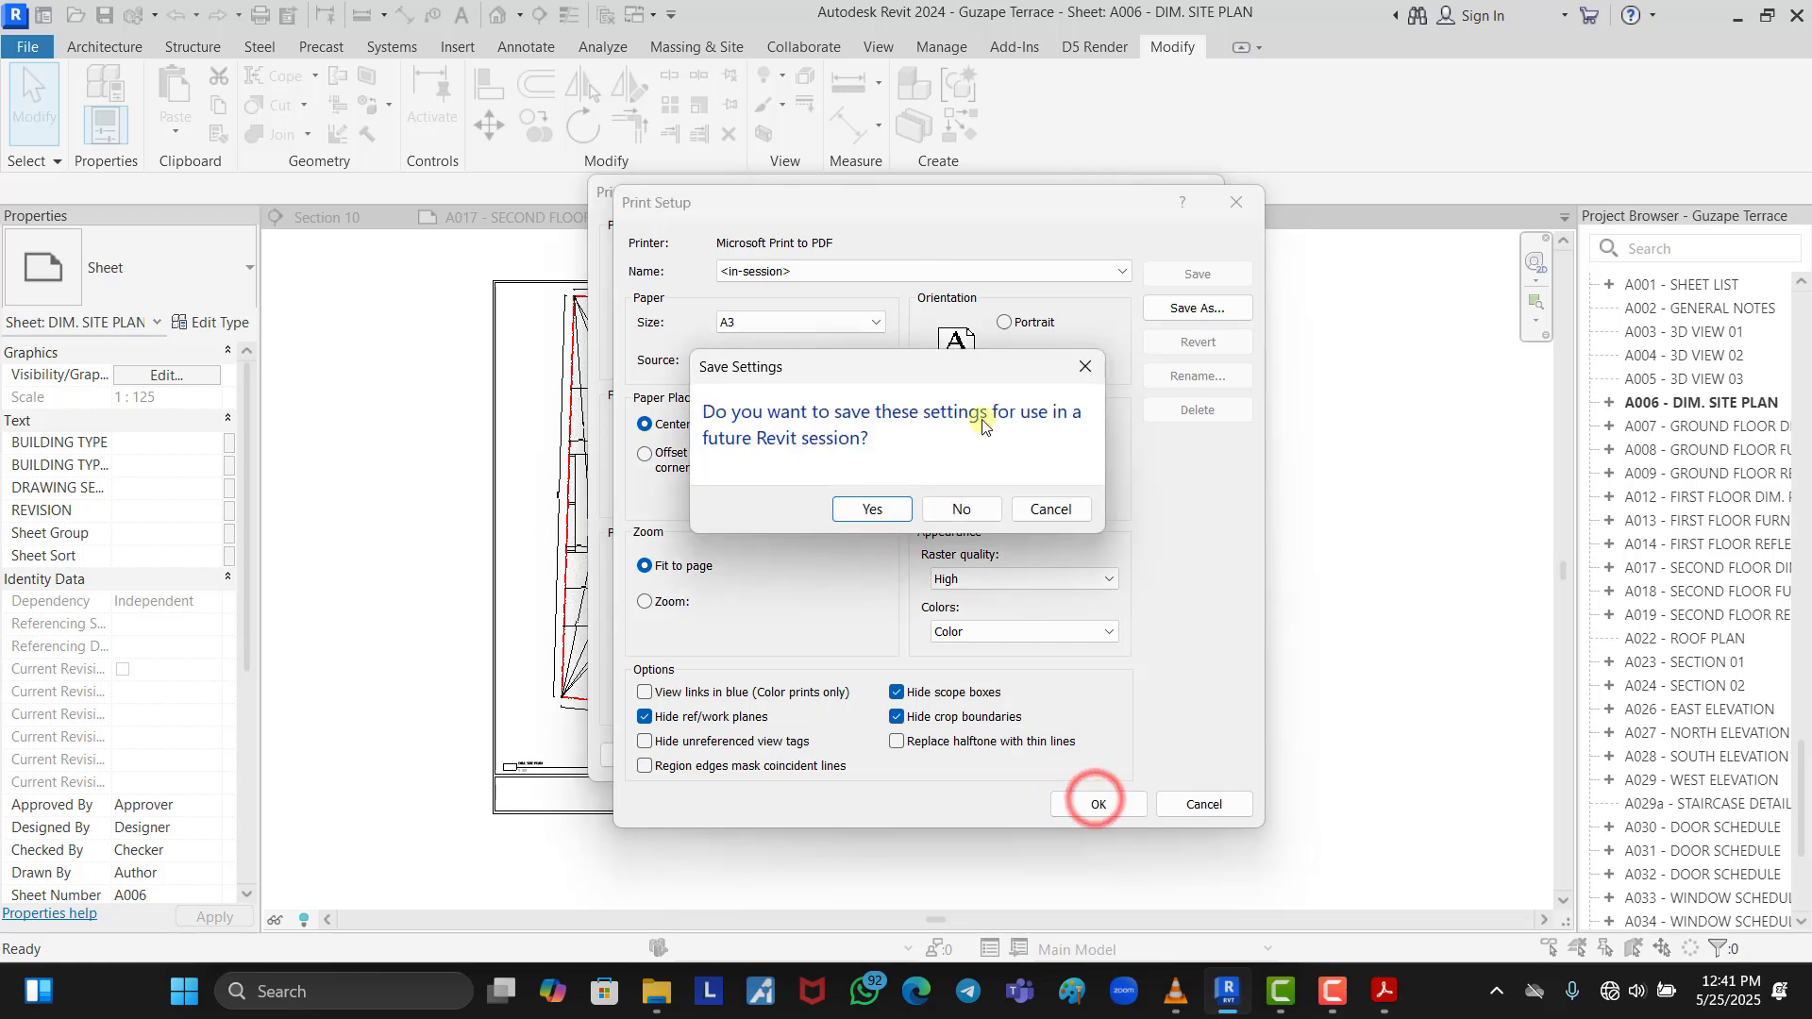
pyautogui.click(1085, 366)
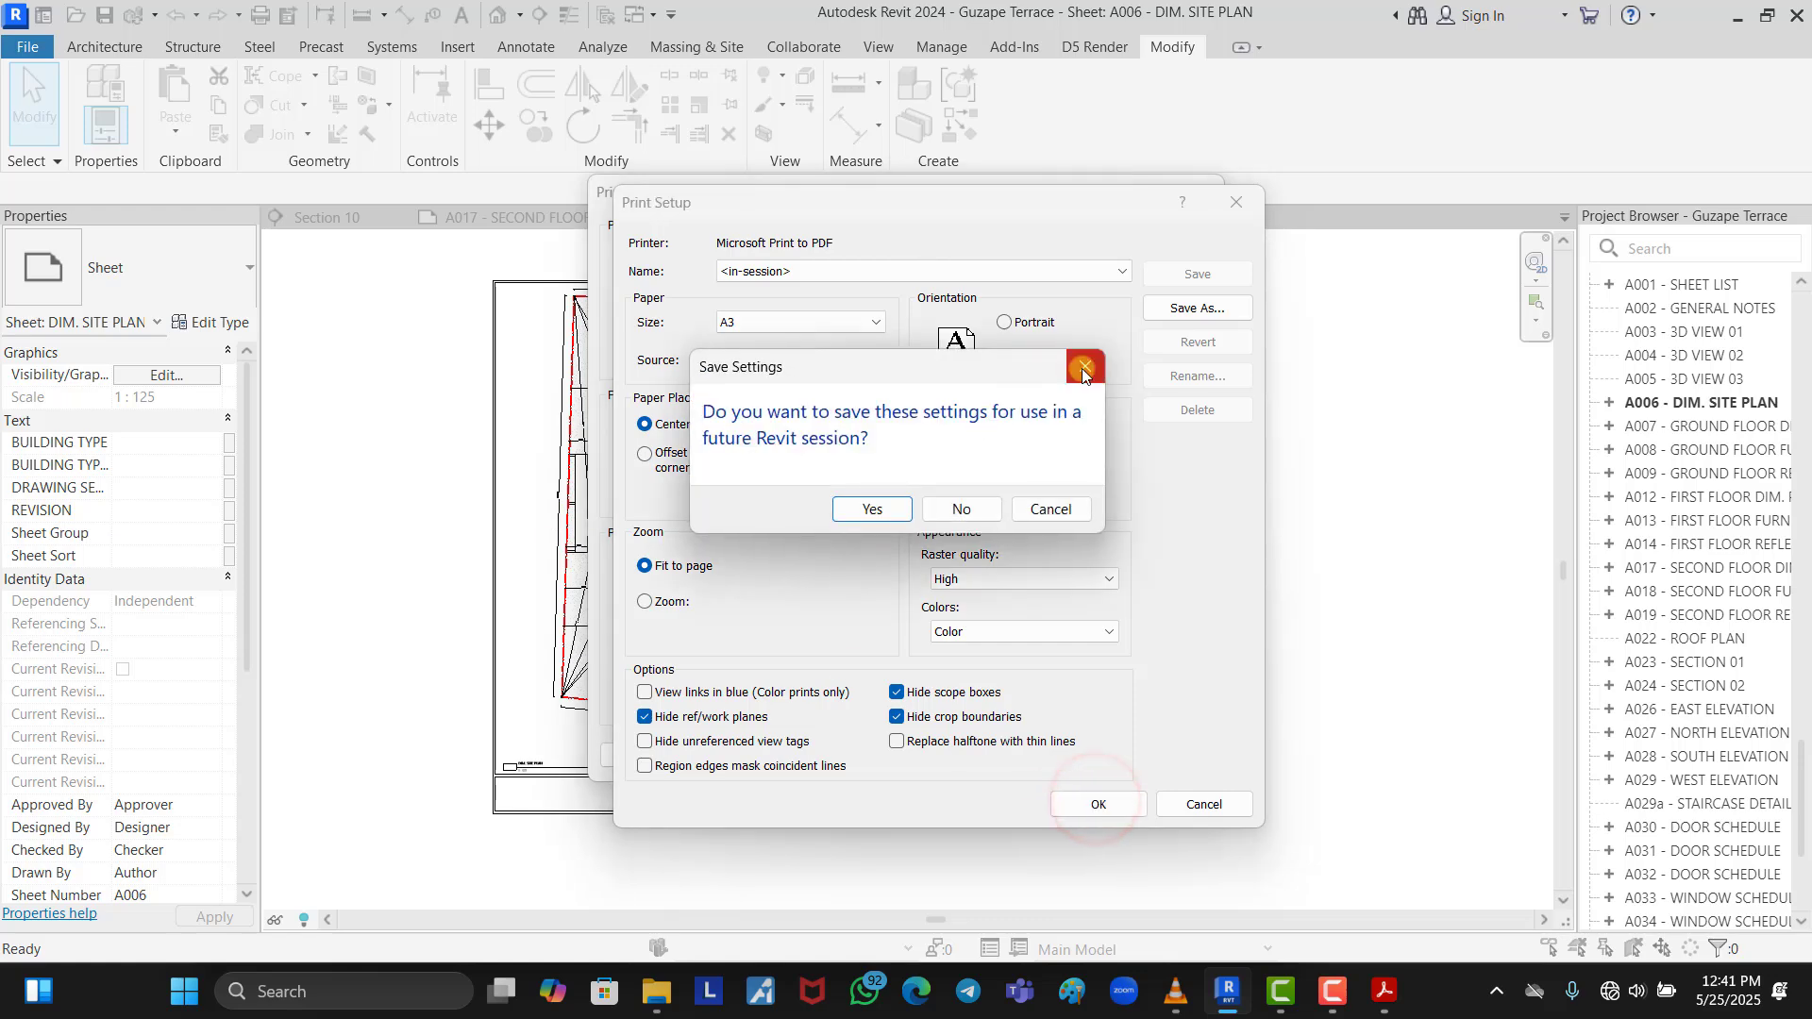
pyautogui.click(1090, 807)
# Print the current sheet to a PDF named 7 in the 01 - WAREHOUSE folder
pyautogui.click(960, 753)
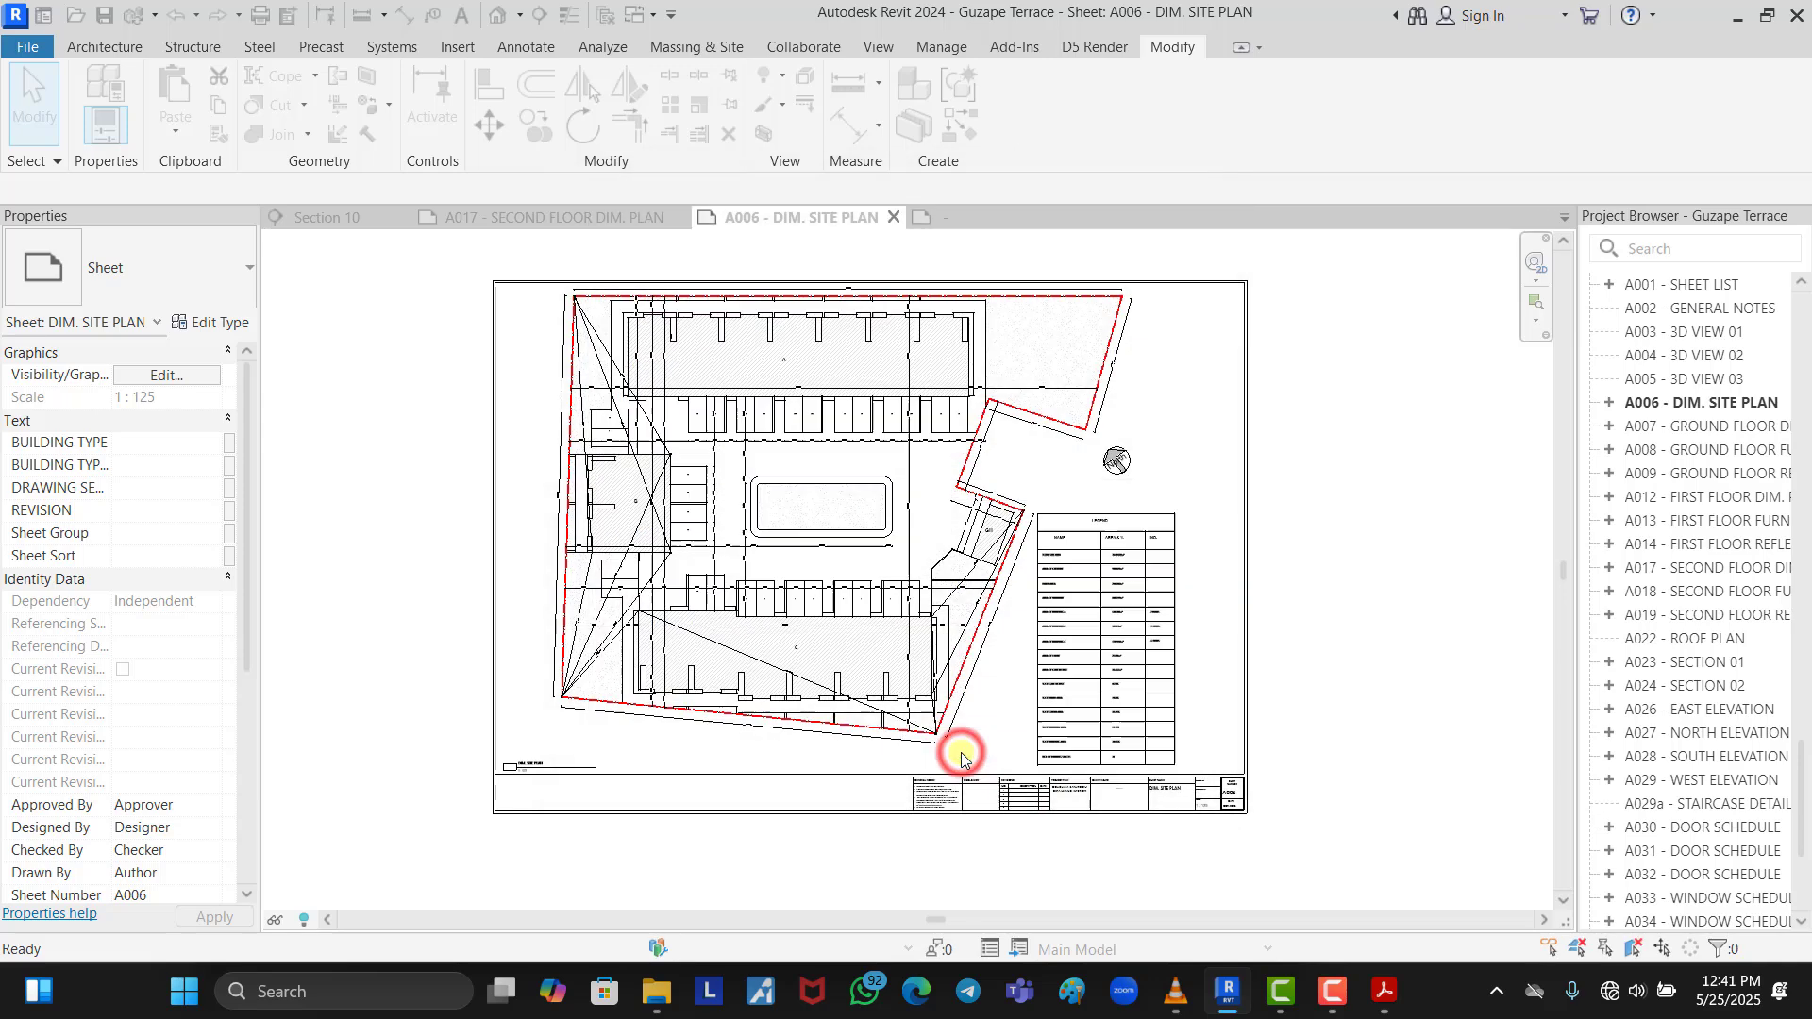
pyautogui.click(1075, 305)
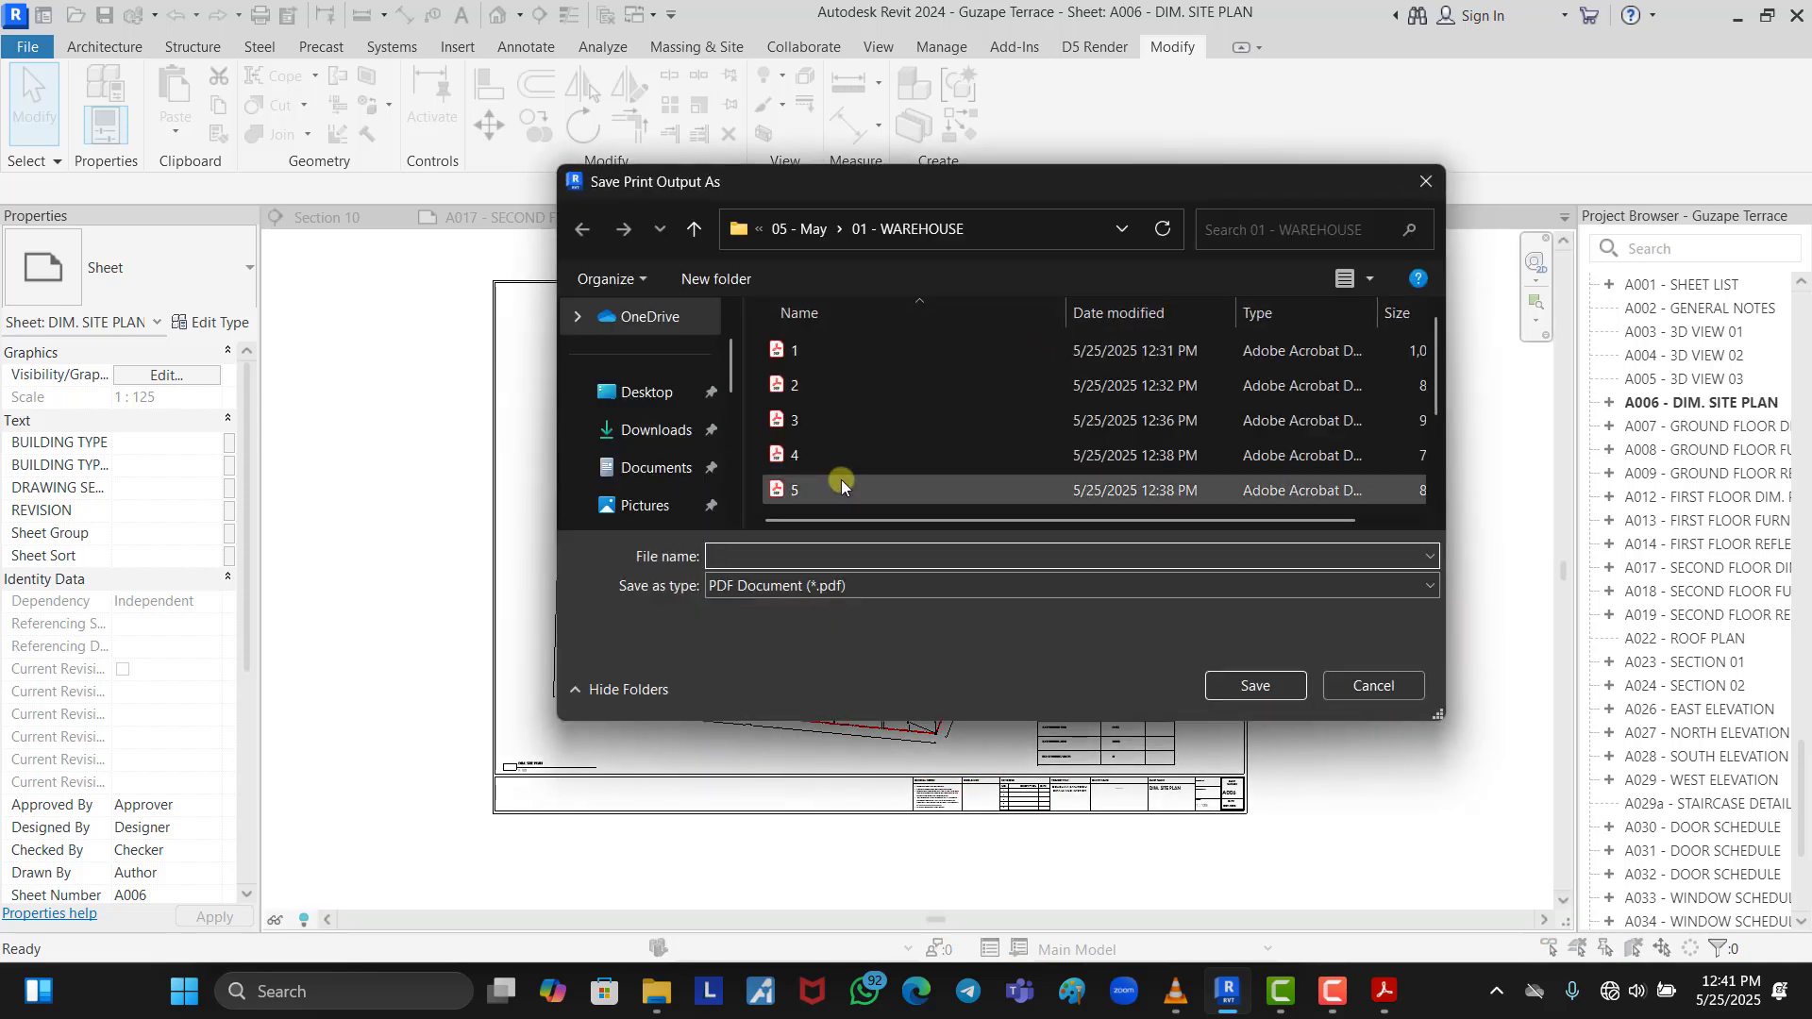
pyautogui.click(841, 487)
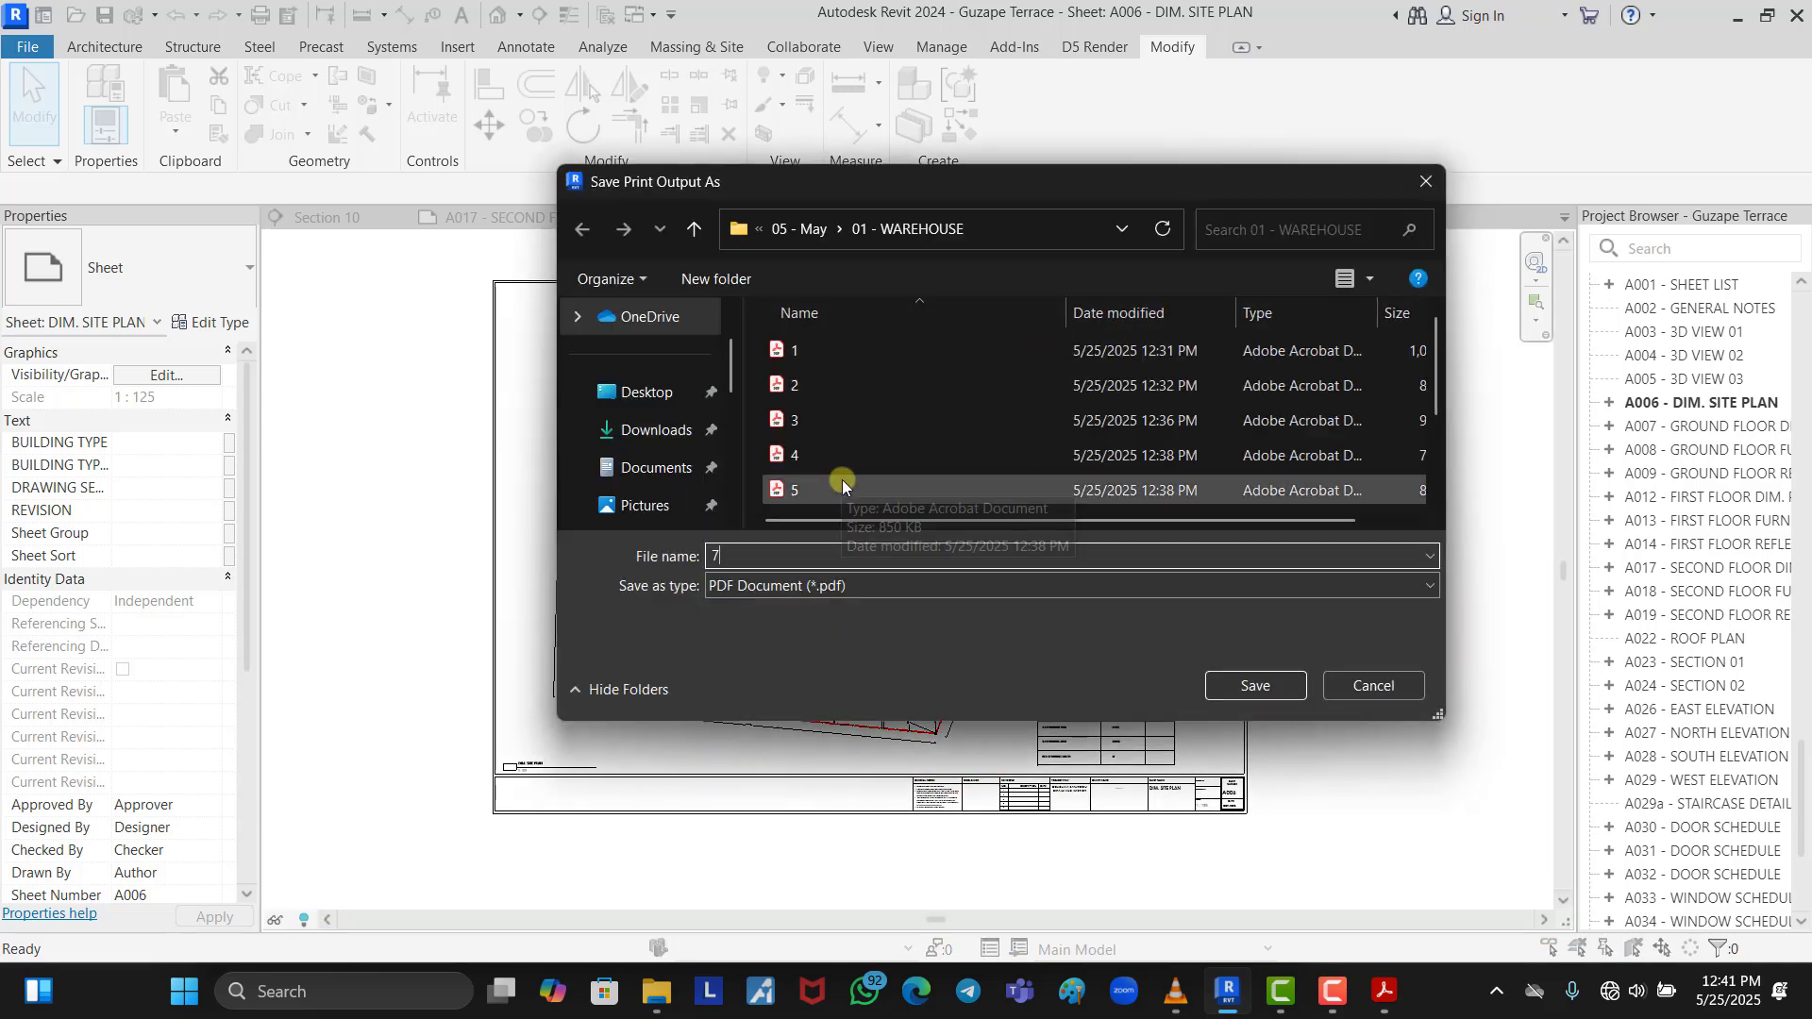
pyautogui.click(1256, 684)
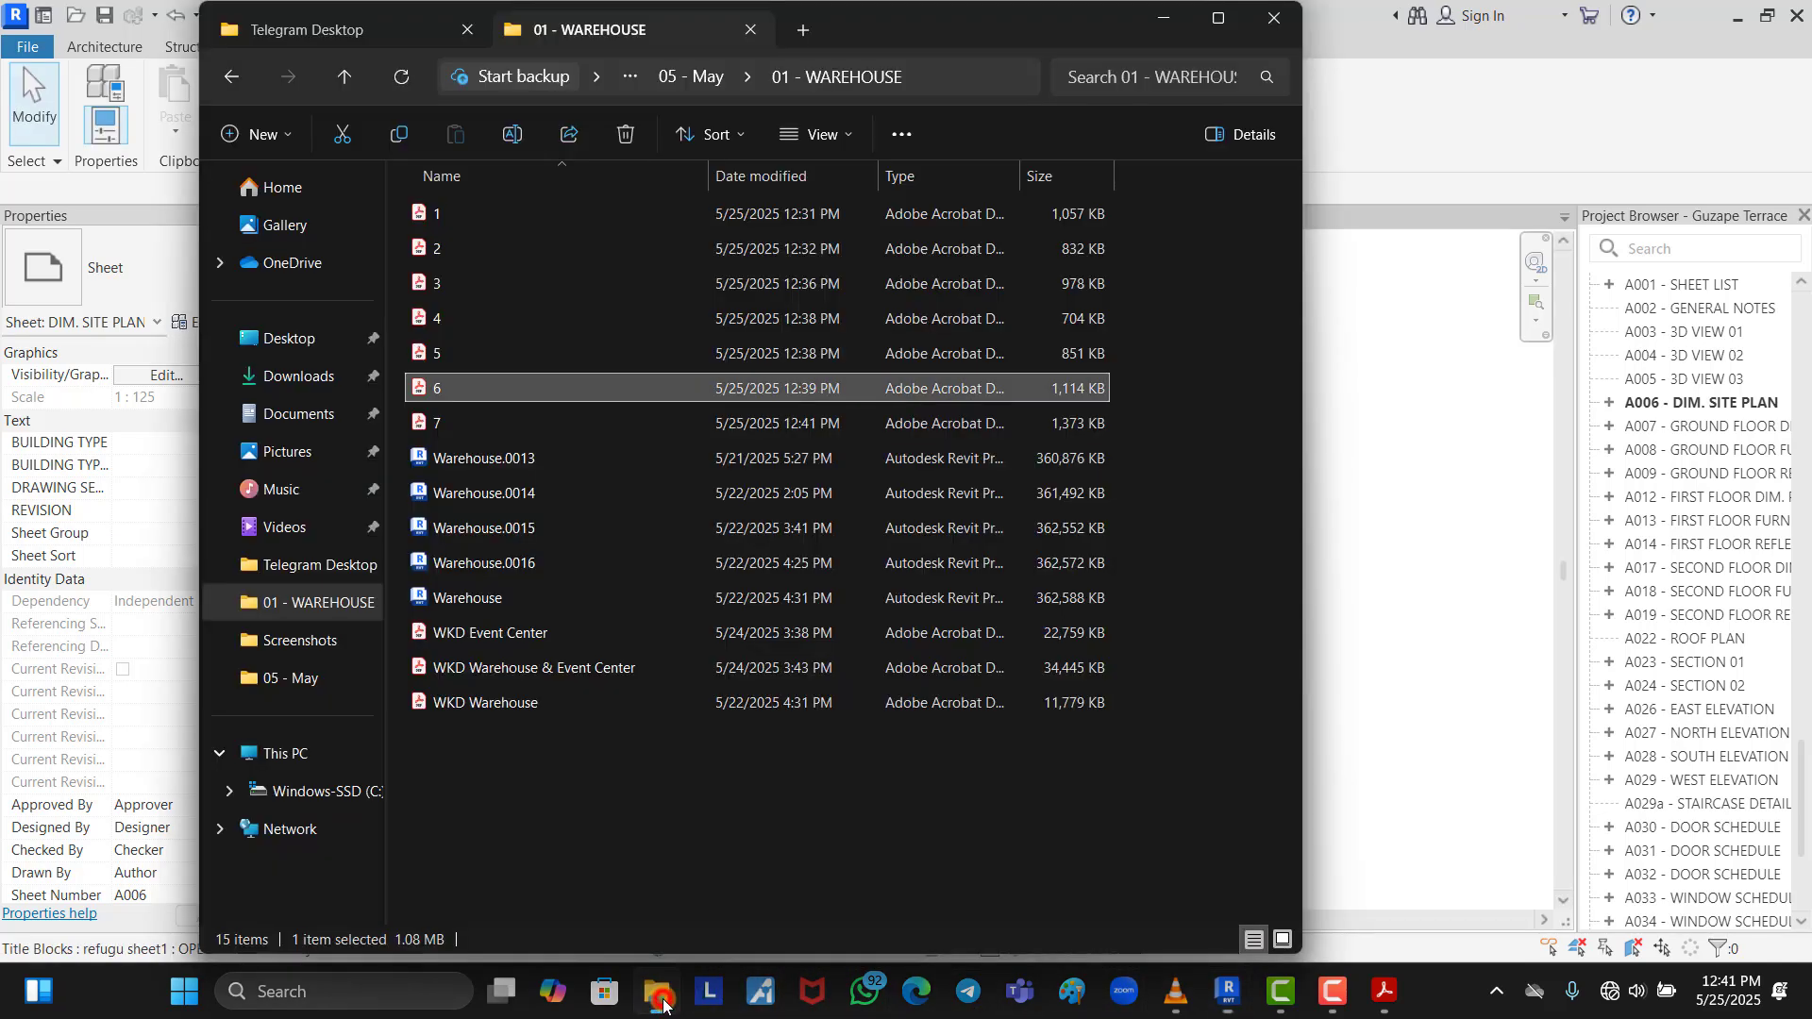
# Open PDF 7 from the 01 - WAREHOUSE folder and check the sheet fitted to one A3 page against 6.pdf
pyautogui.click(663, 992)
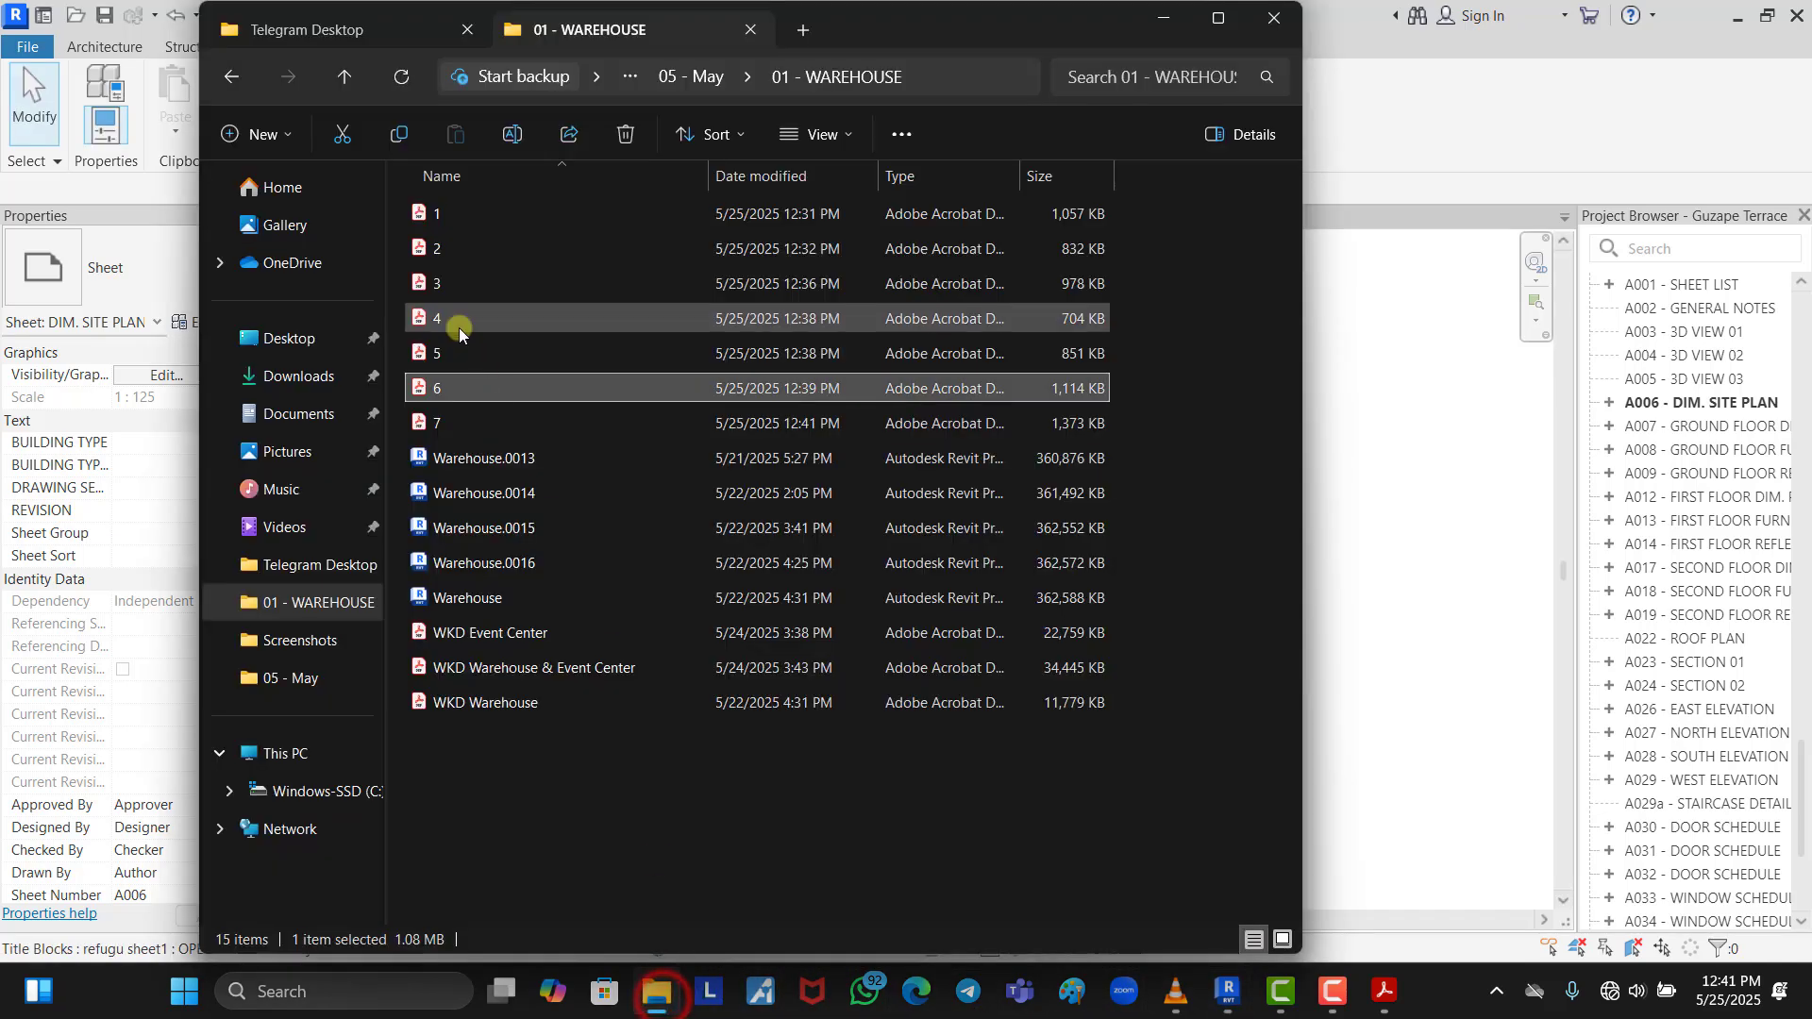
pyautogui.doubleClick(487, 422)
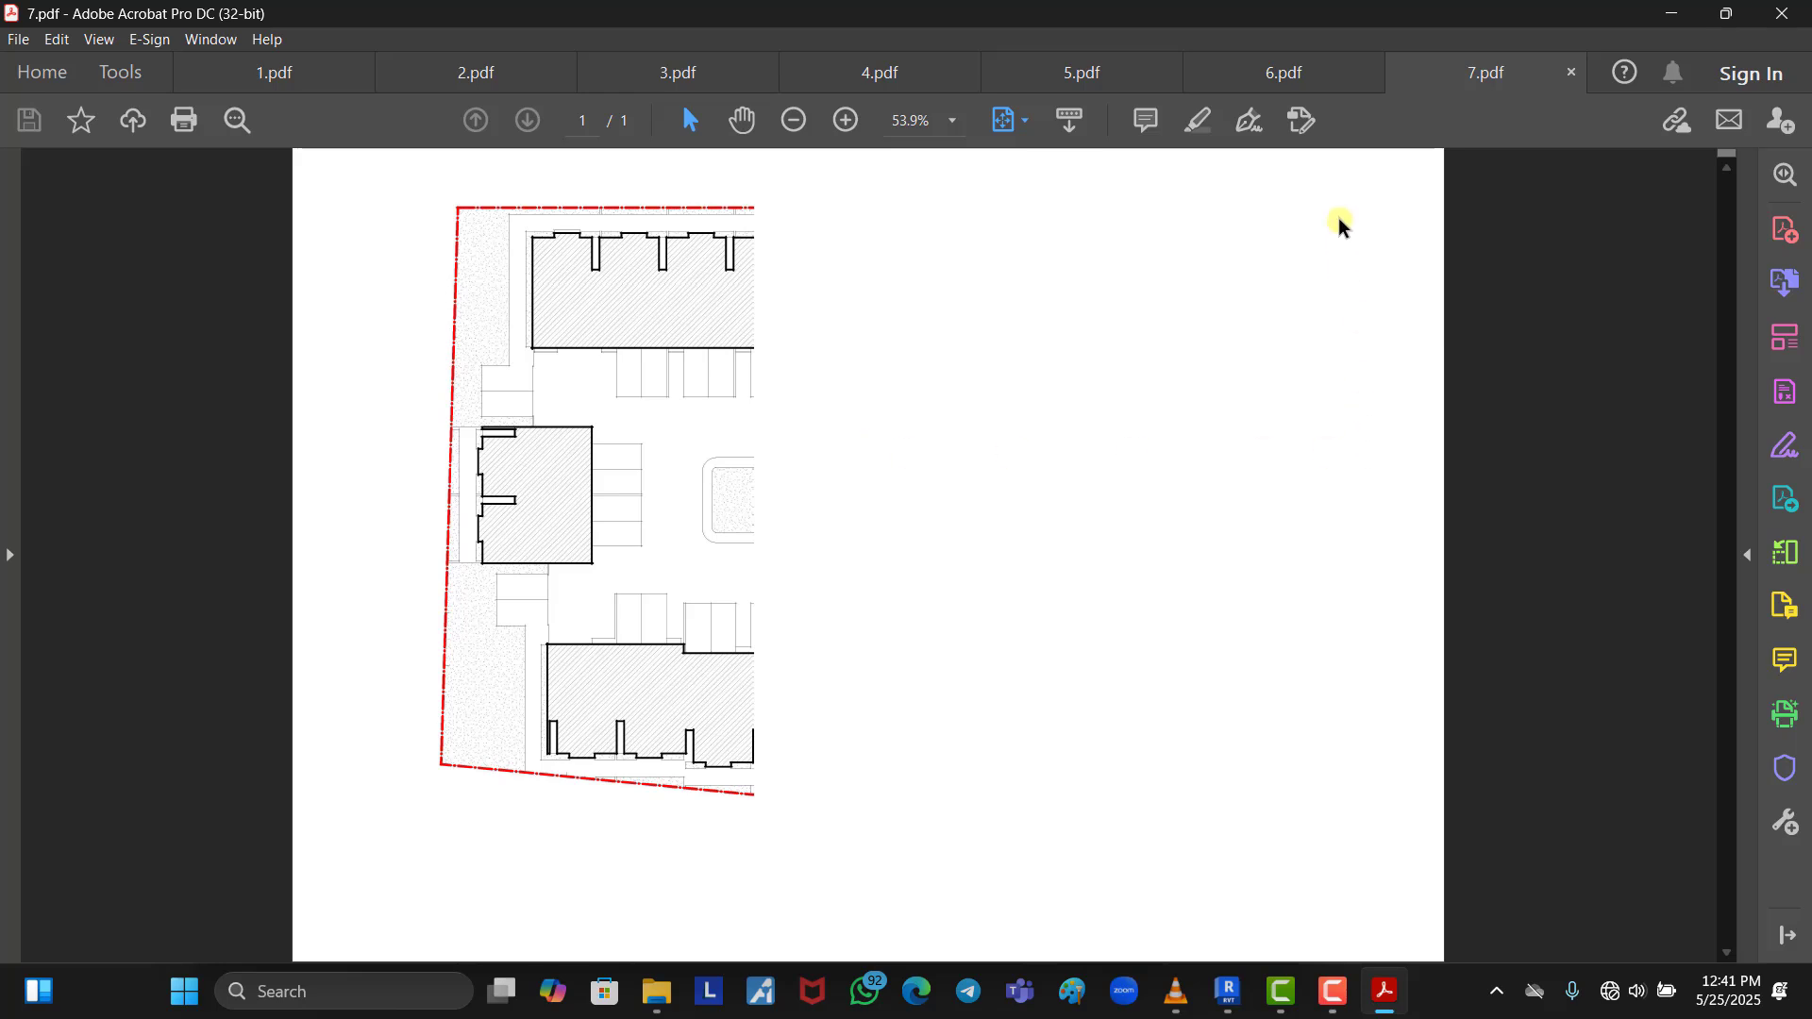
pyautogui.click(1307, 75)
pyautogui.click(1487, 81)
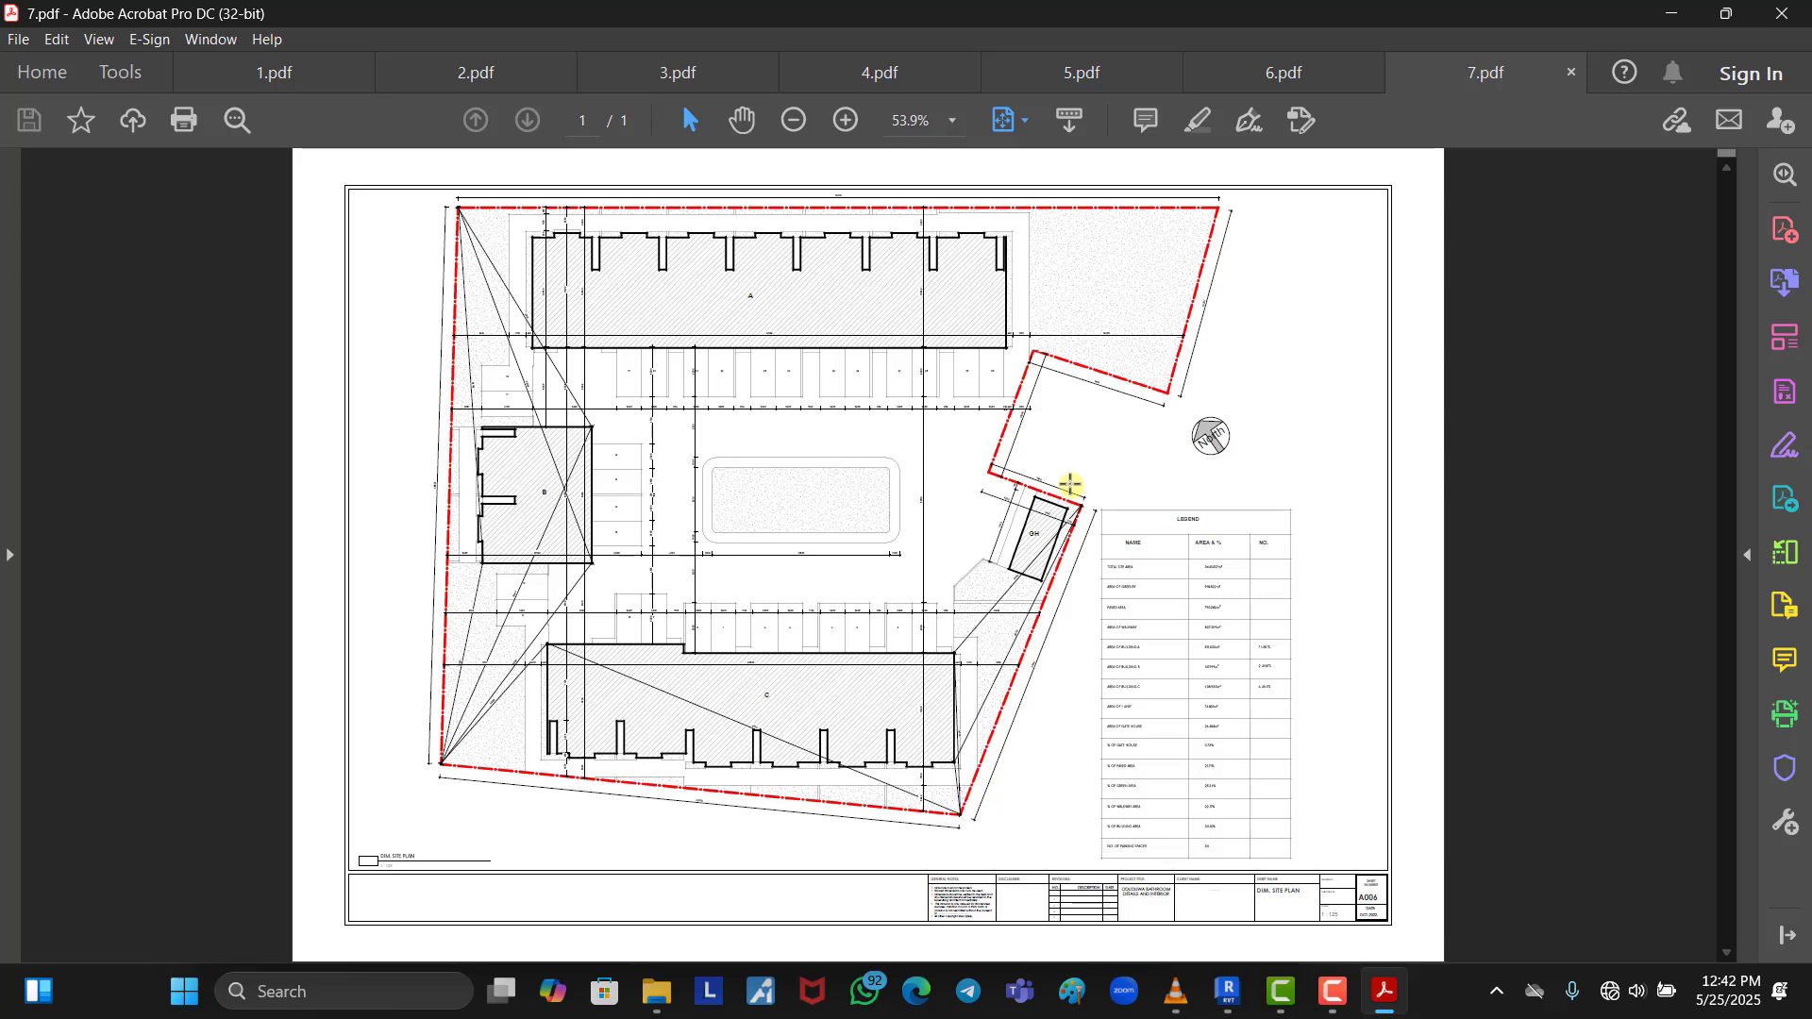
# Review 6.pdf, 5.pdf, 4.pdf and 3.pdf in turn to compare the 1:125 parts with the fit-to-page print
pyautogui.click(1295, 80)
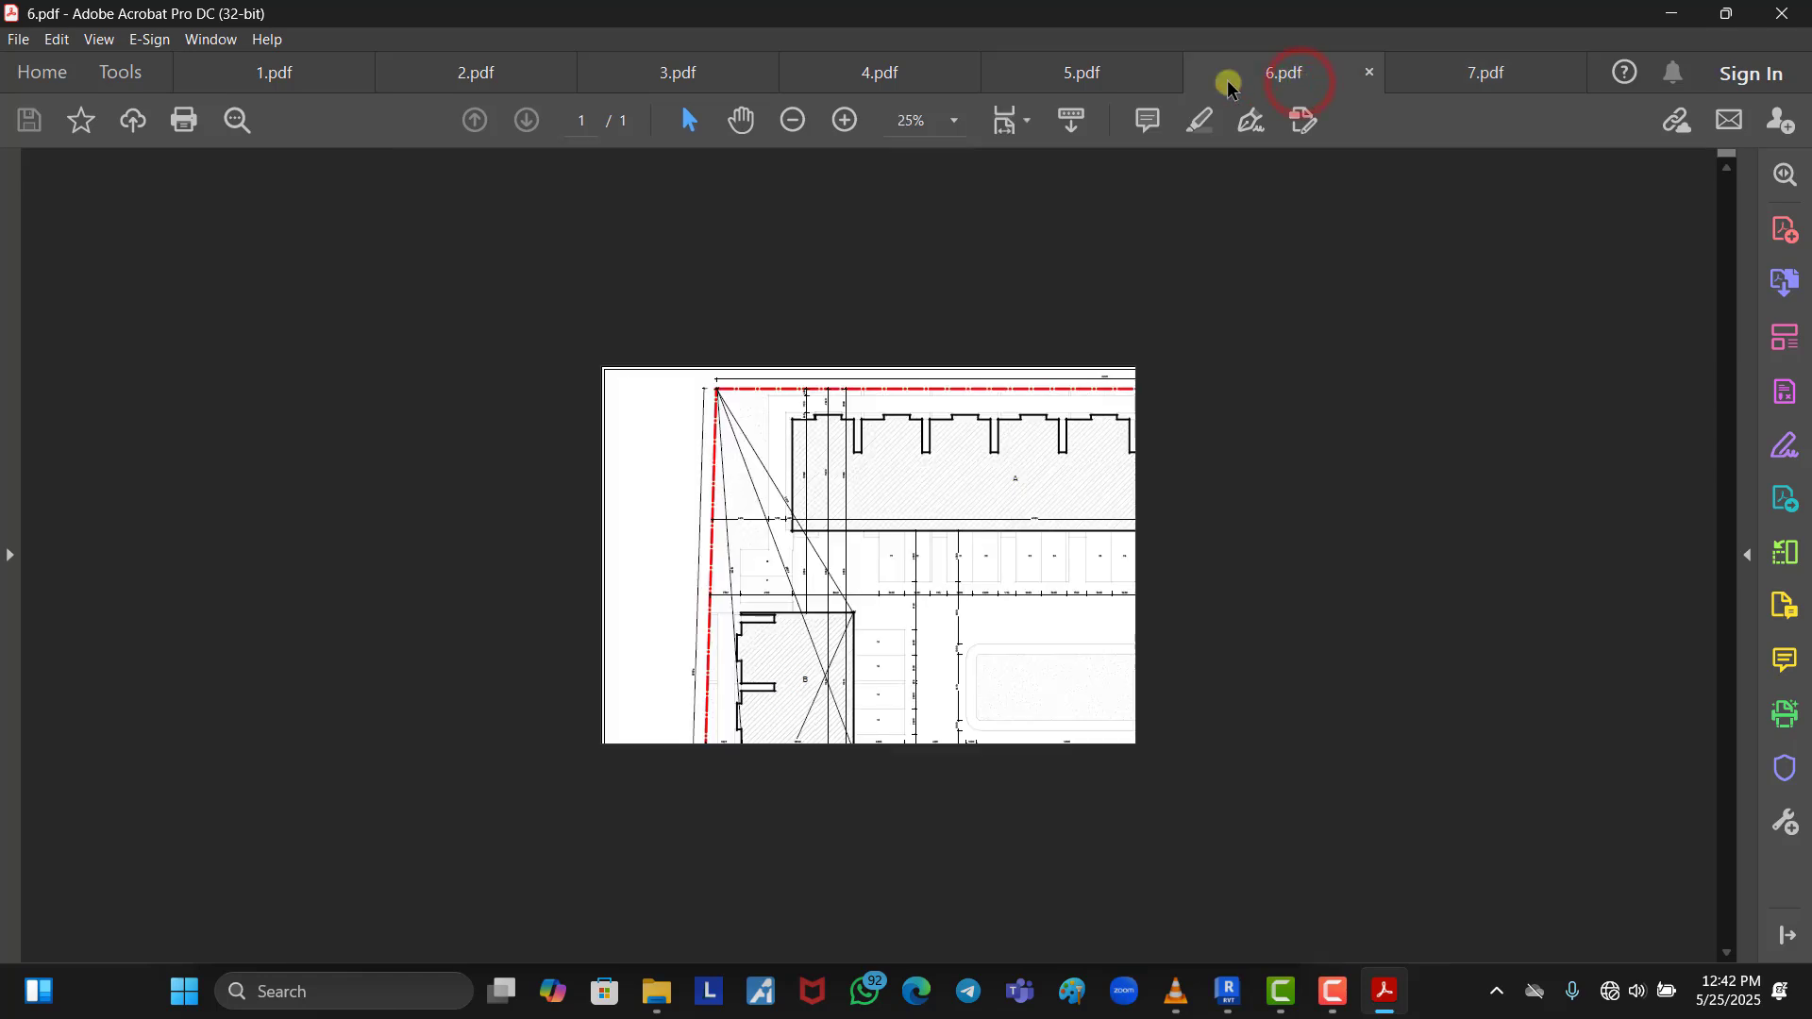
pyautogui.click(1077, 74)
pyautogui.click(915, 74)
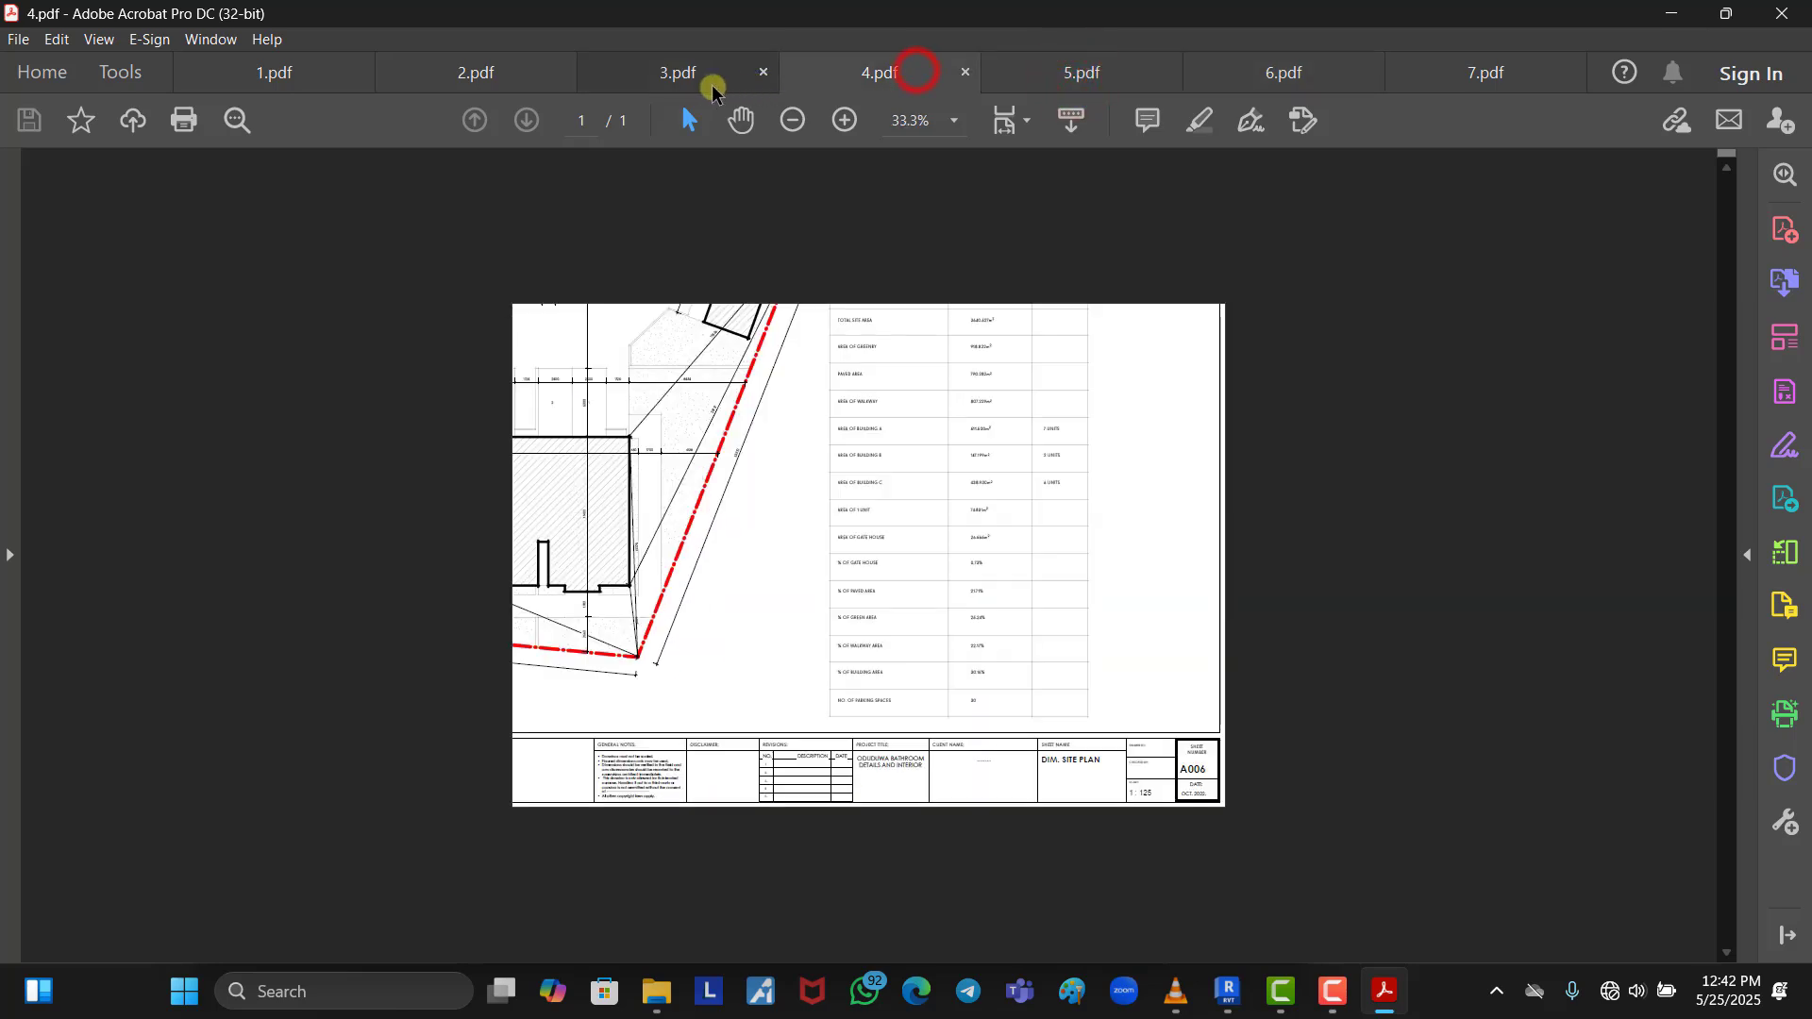
pyautogui.click(709, 83)
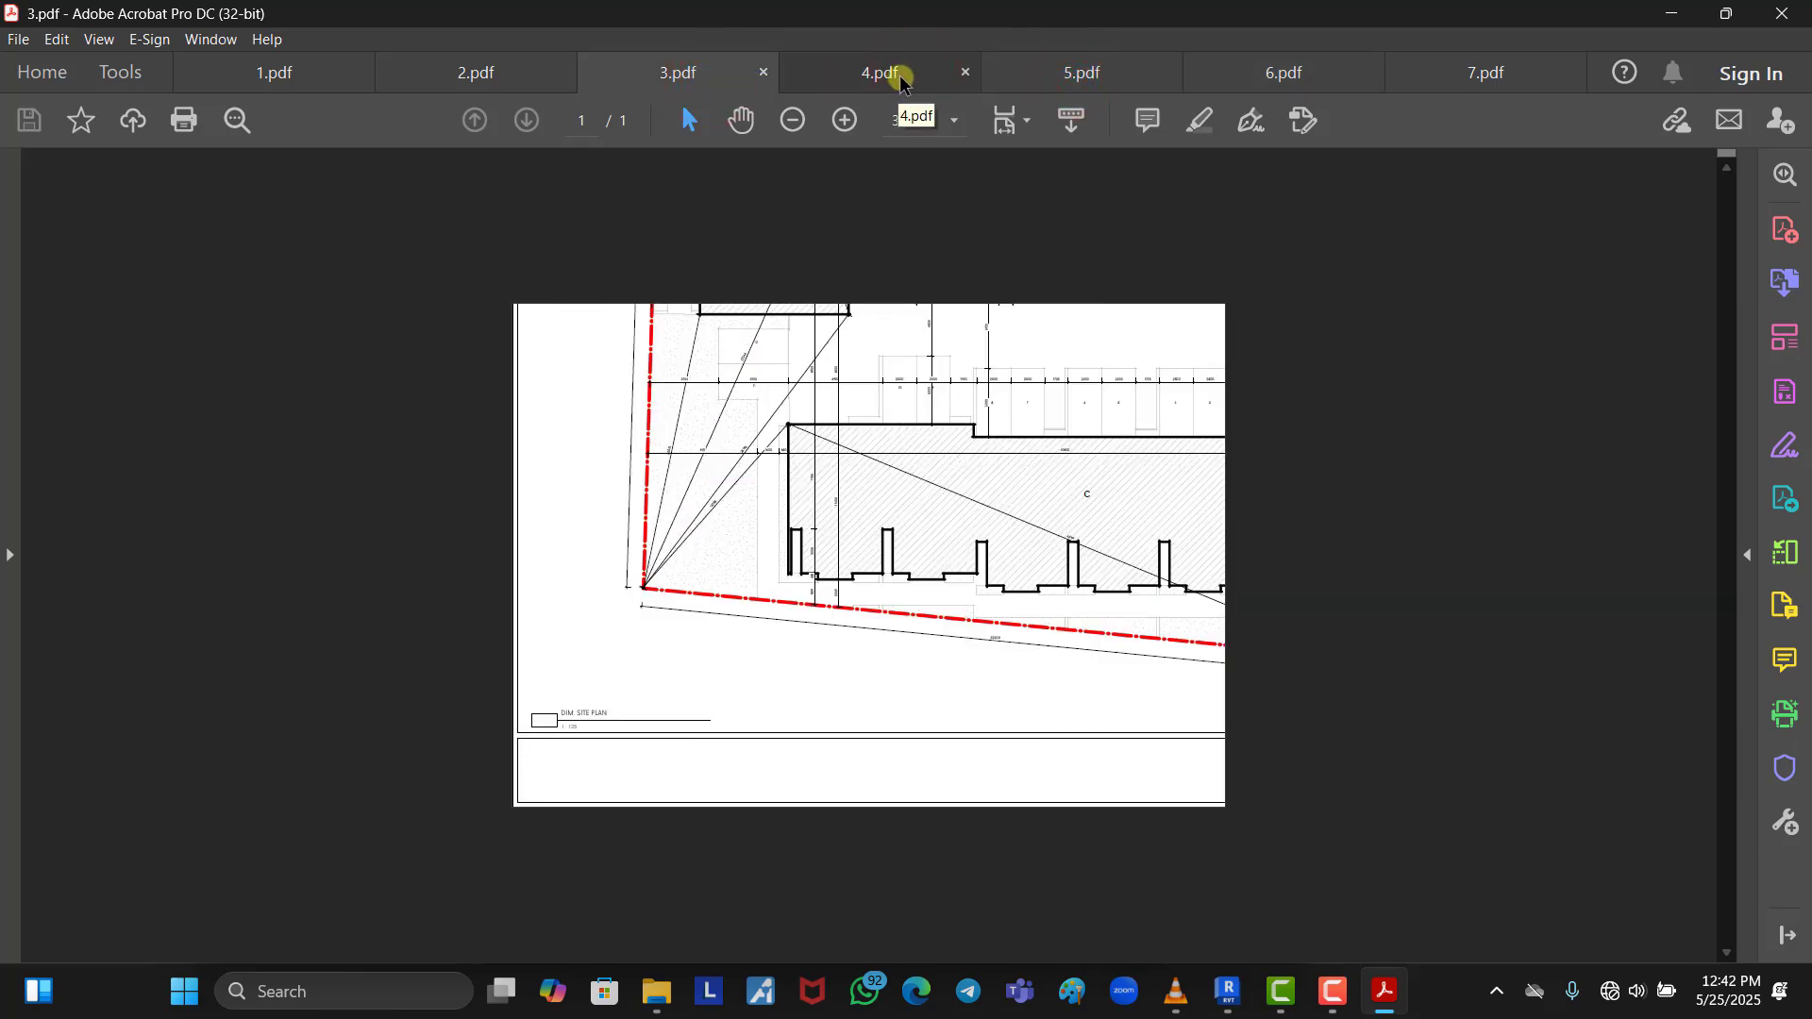